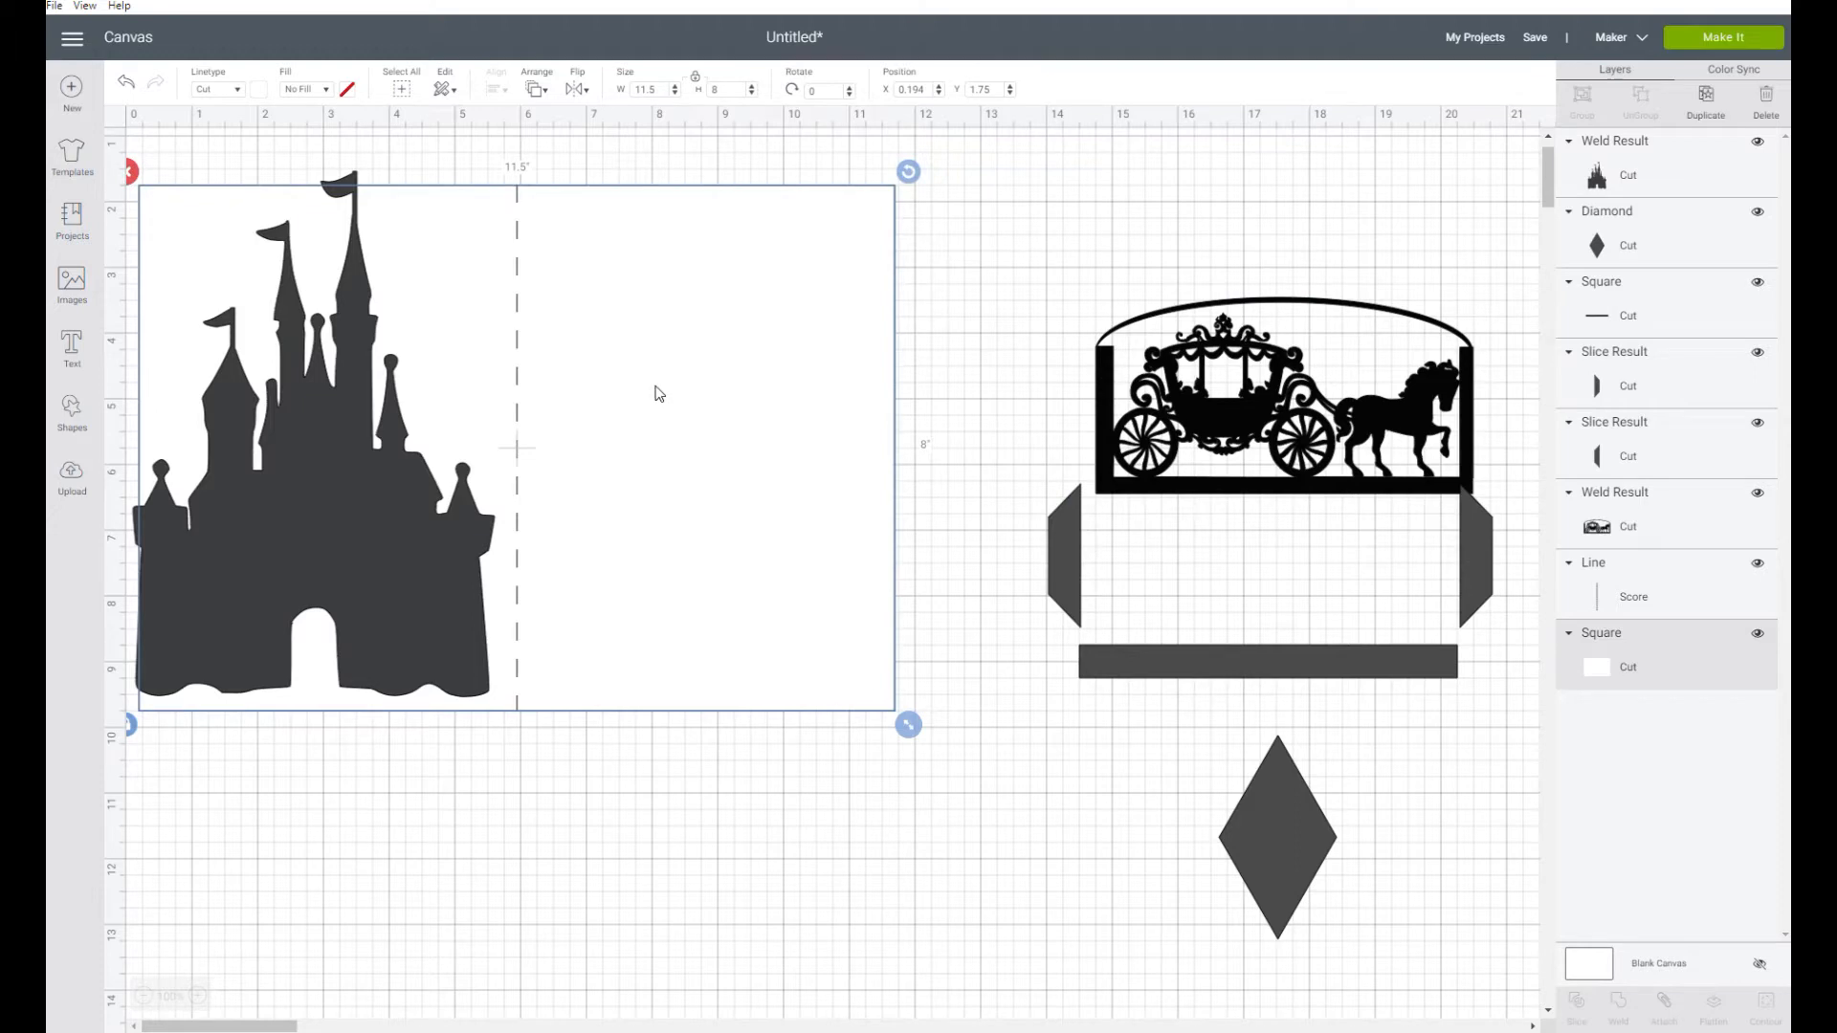
Shift the card base slightly to the right and move the castle silhouette down over the card's lower edge
{"action": "left_click_drag", "start_coordinate": [658, 394], "coordinate": [672, 393]}
{"action": "left_click", "coordinate": [519, 293]}
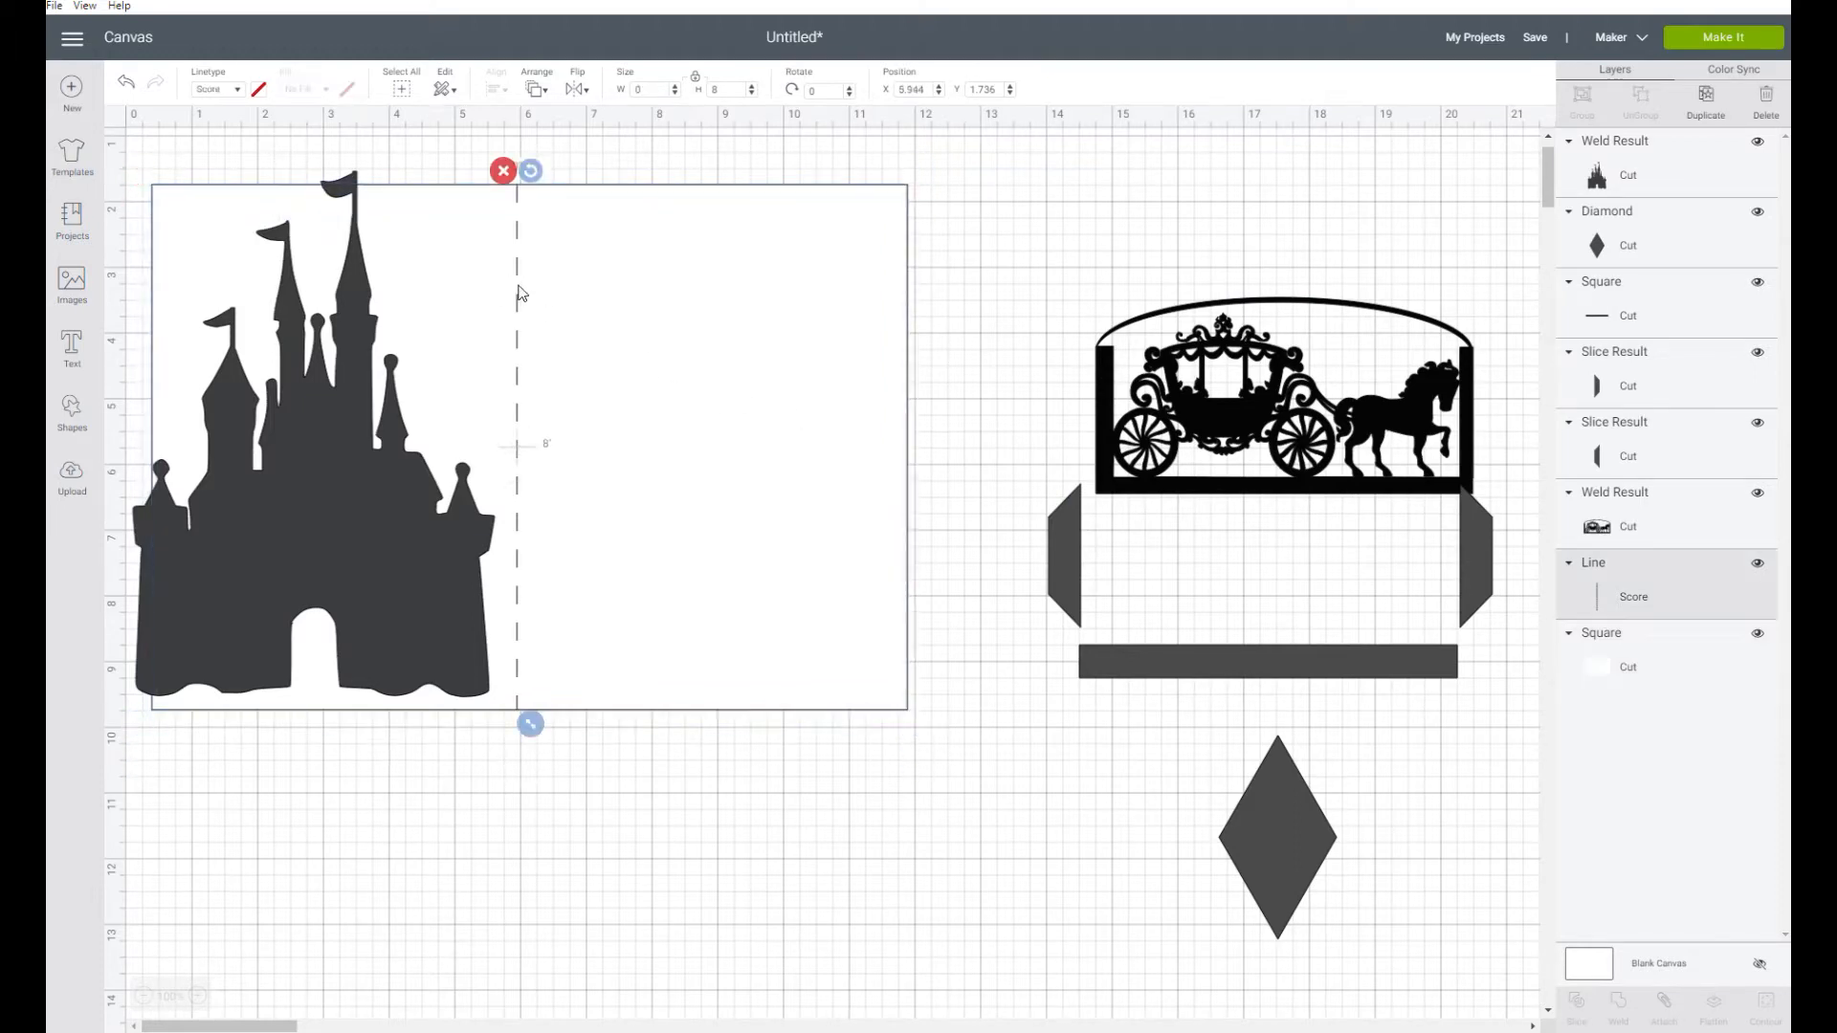
{"action": "left_click", "coordinate": [407, 493]}
{"action": "mouse_move", "coordinate": [404, 504]}
{"action": "left_mouse_down"}
{"action": "mouse_move", "coordinate": [434, 507]}
{"action": "mouse_move", "coordinate": [404, 504]}
{"action": "left_mouse_up"}
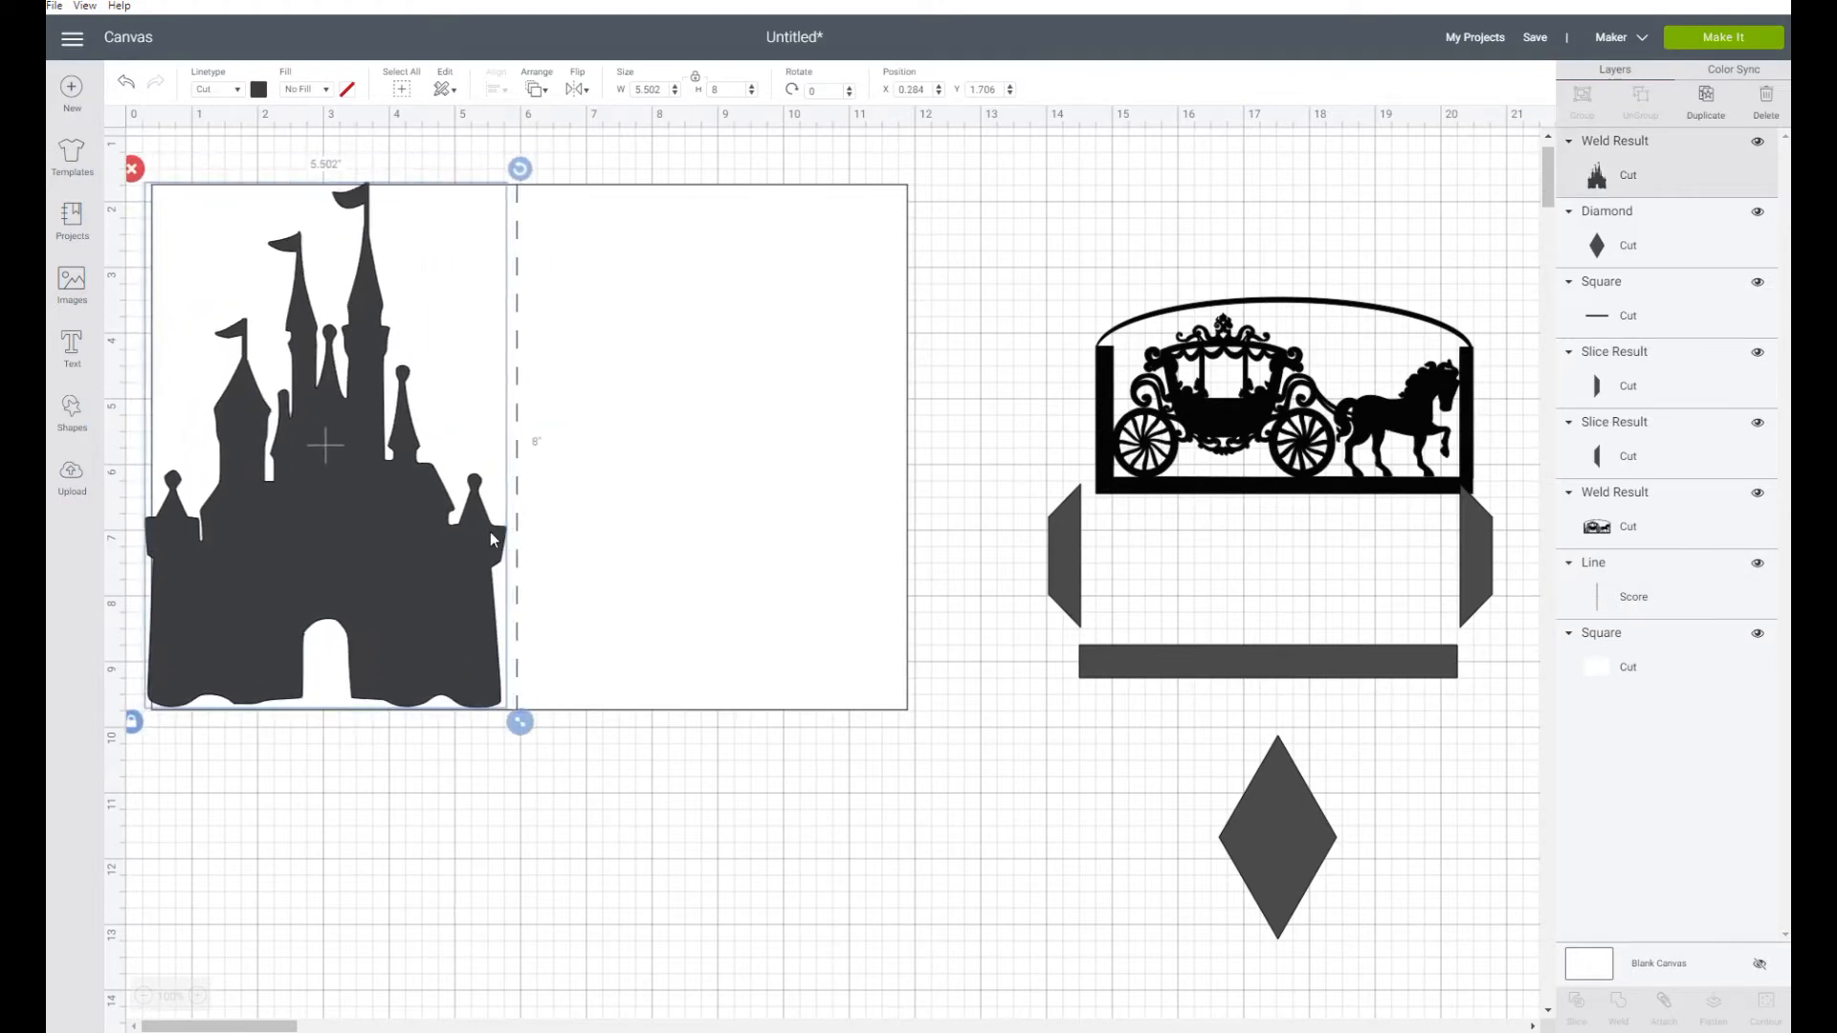
{"action": "left_click_drag", "start_coordinate": [302, 540], "coordinate": [380, 760]}
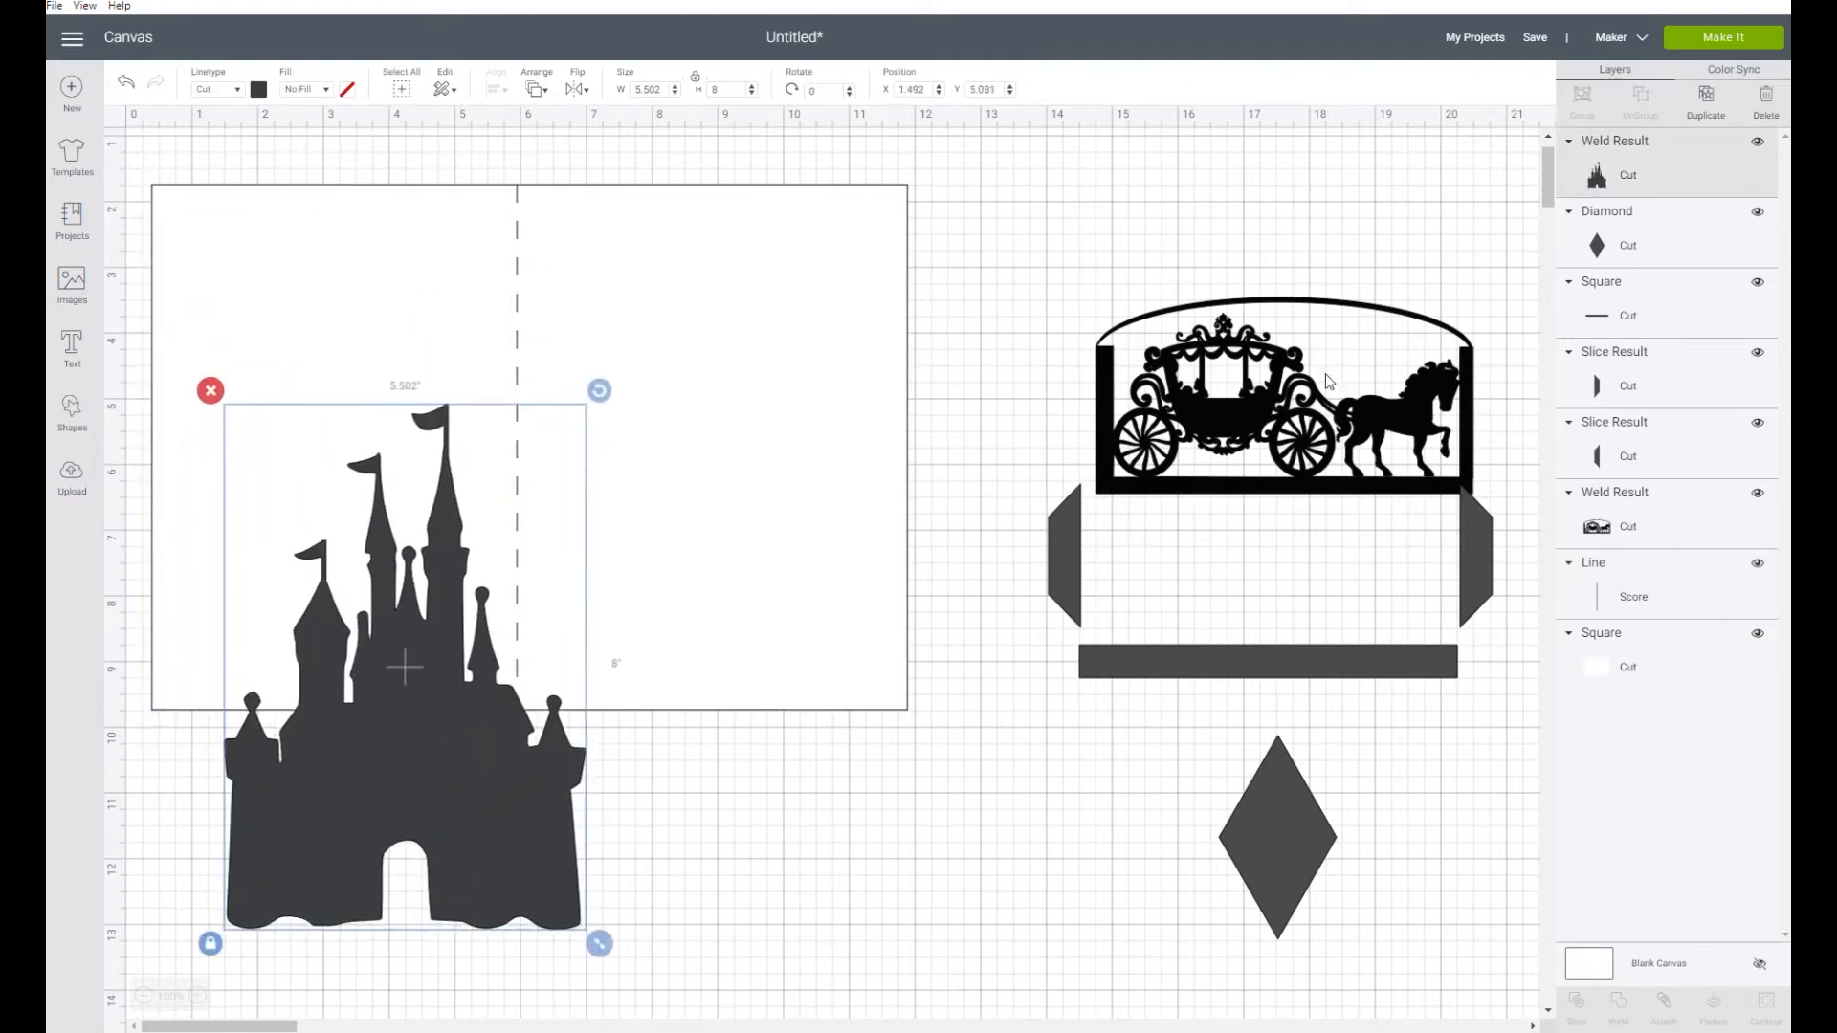
Position the carriage panel between the two angled side tabs
{"action": "left_click_drag", "start_coordinate": [1277, 409], "coordinate": [1240, 332]}
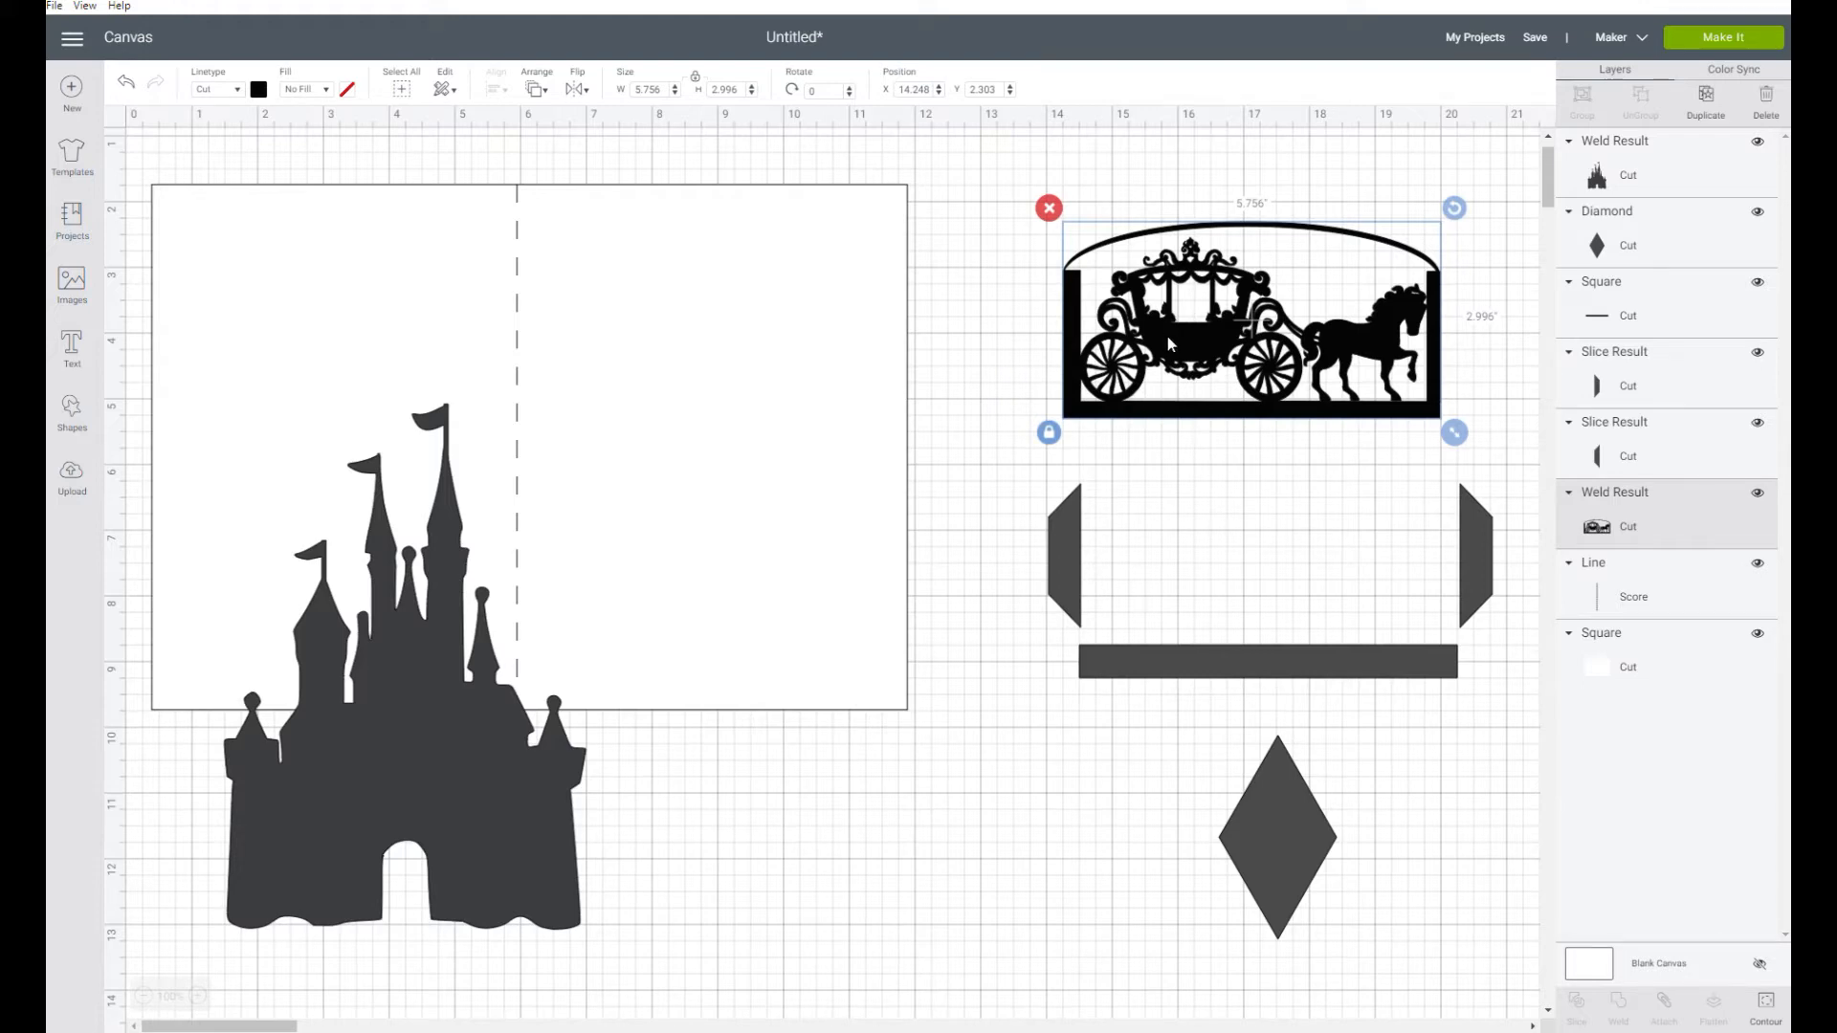
{"action": "left_click", "coordinate": [1077, 560]}
{"action": "left_click", "coordinate": [1476, 564]}
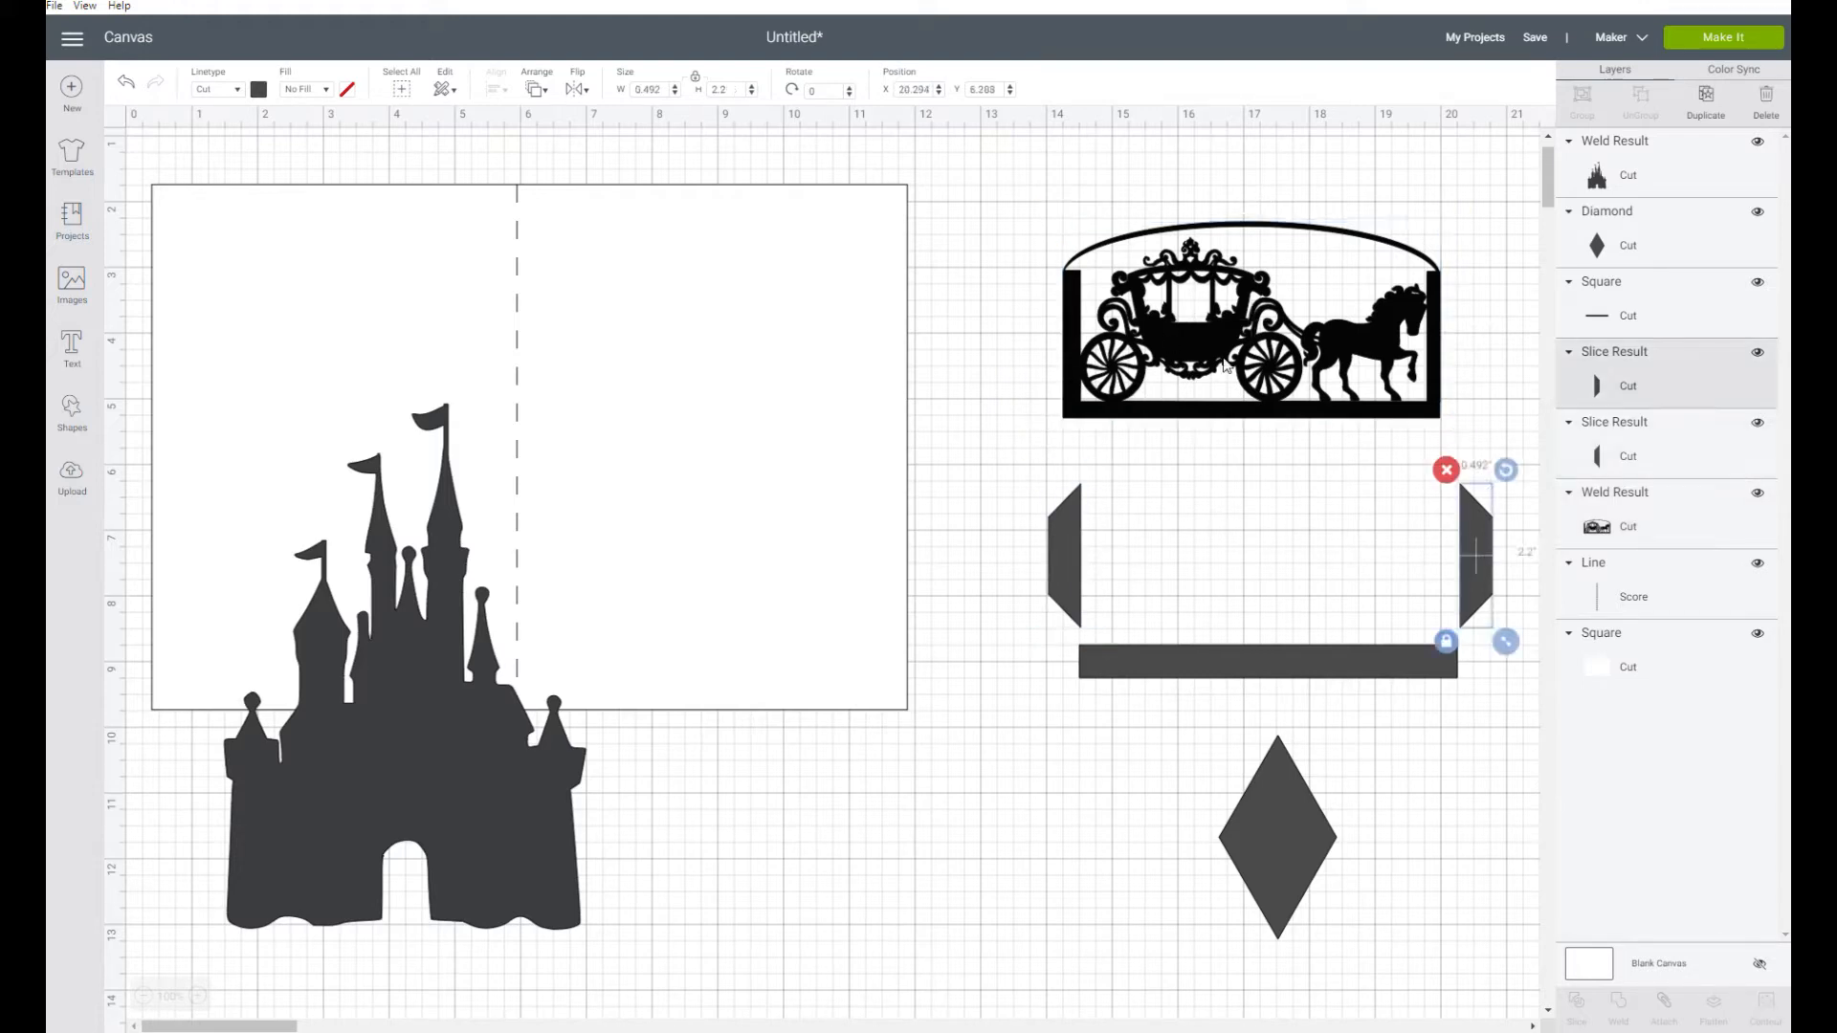
{"action": "left_click_drag", "start_coordinate": [1234, 427], "coordinate": [1249, 632]}
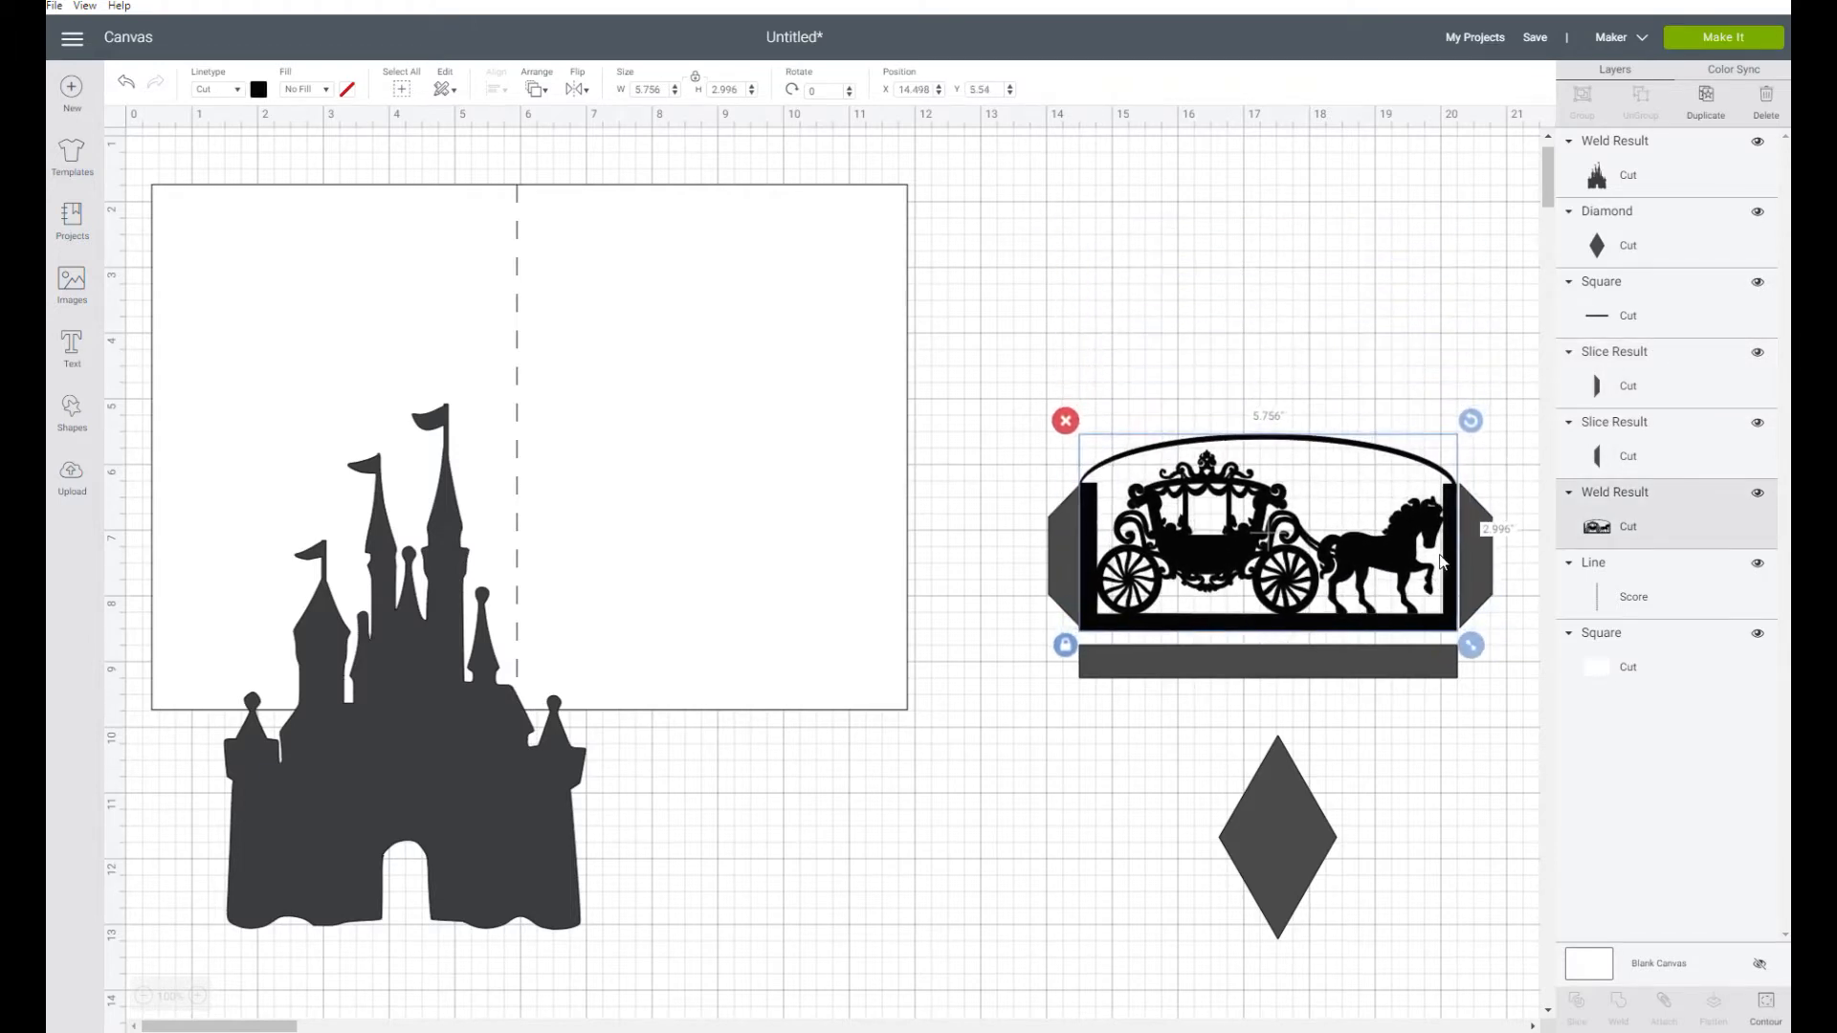
Reposition the long strip just beneath the carriage panel
{"action": "left_click", "coordinate": [1307, 667]}
{"action": "left_click_drag", "start_coordinate": [1307, 667], "coordinate": [1302, 718]}
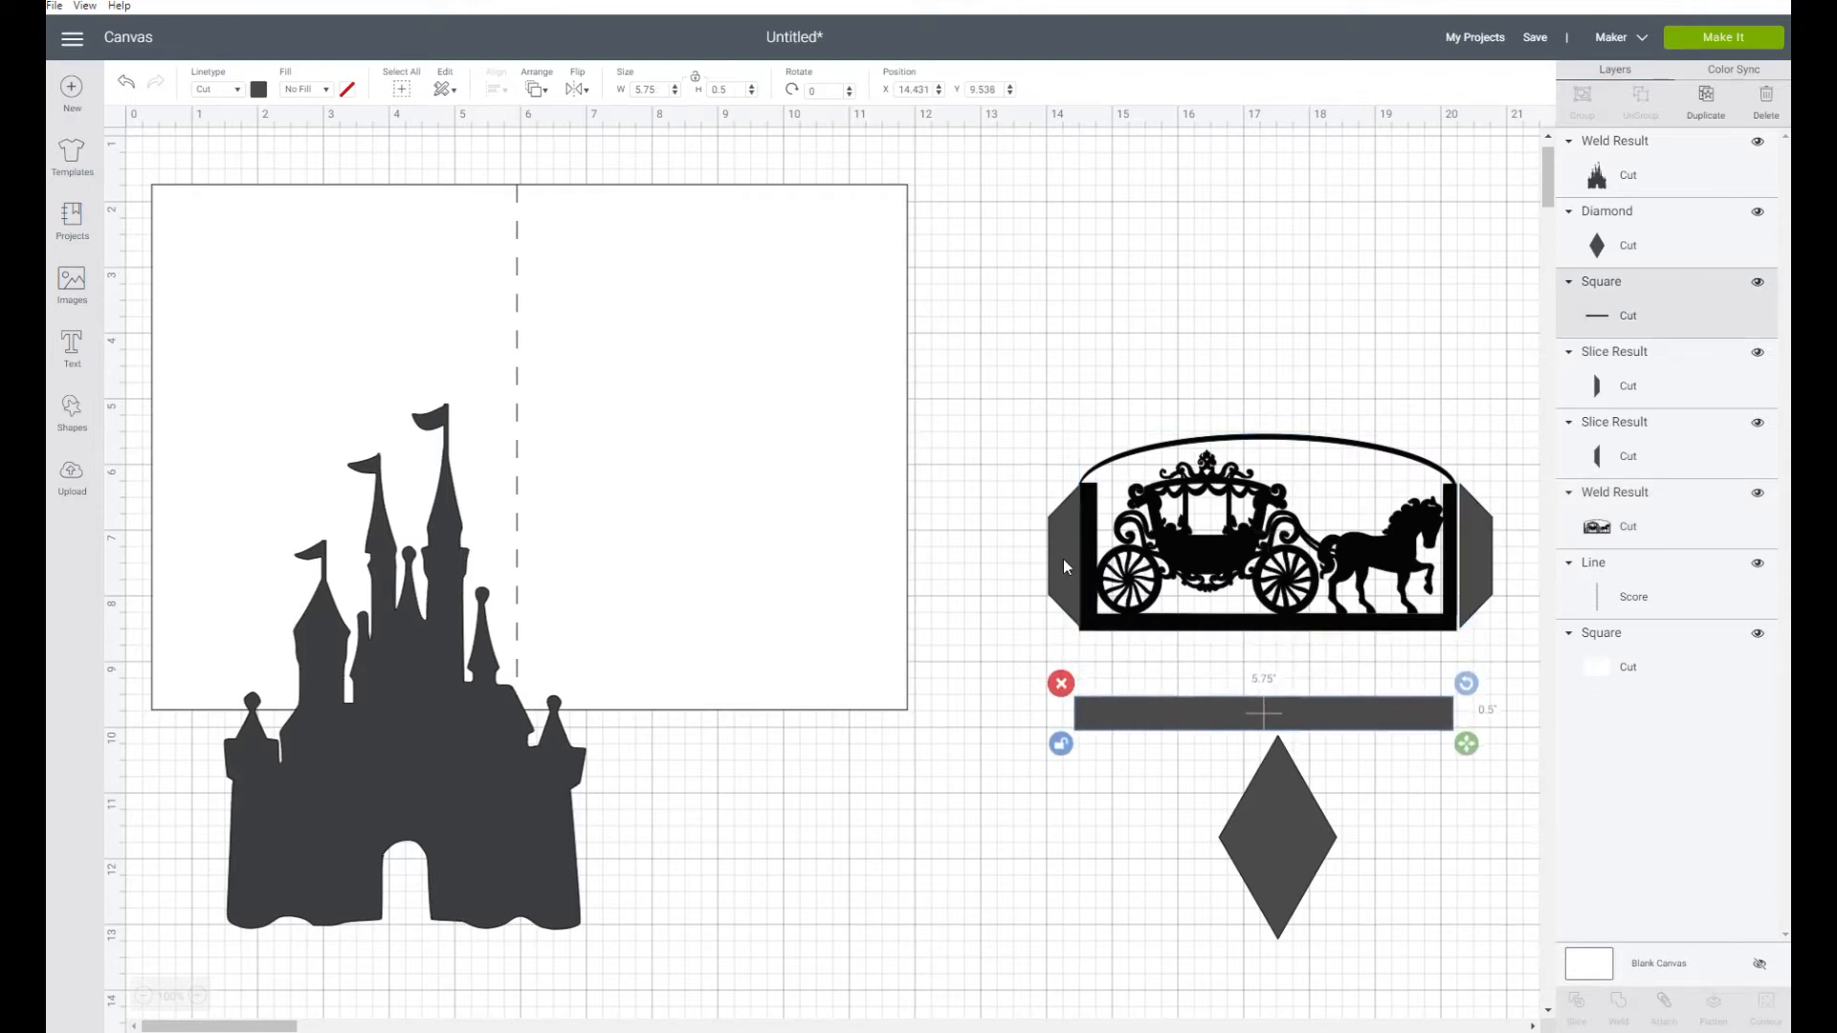
{"action": "left_click", "coordinate": [1064, 559]}
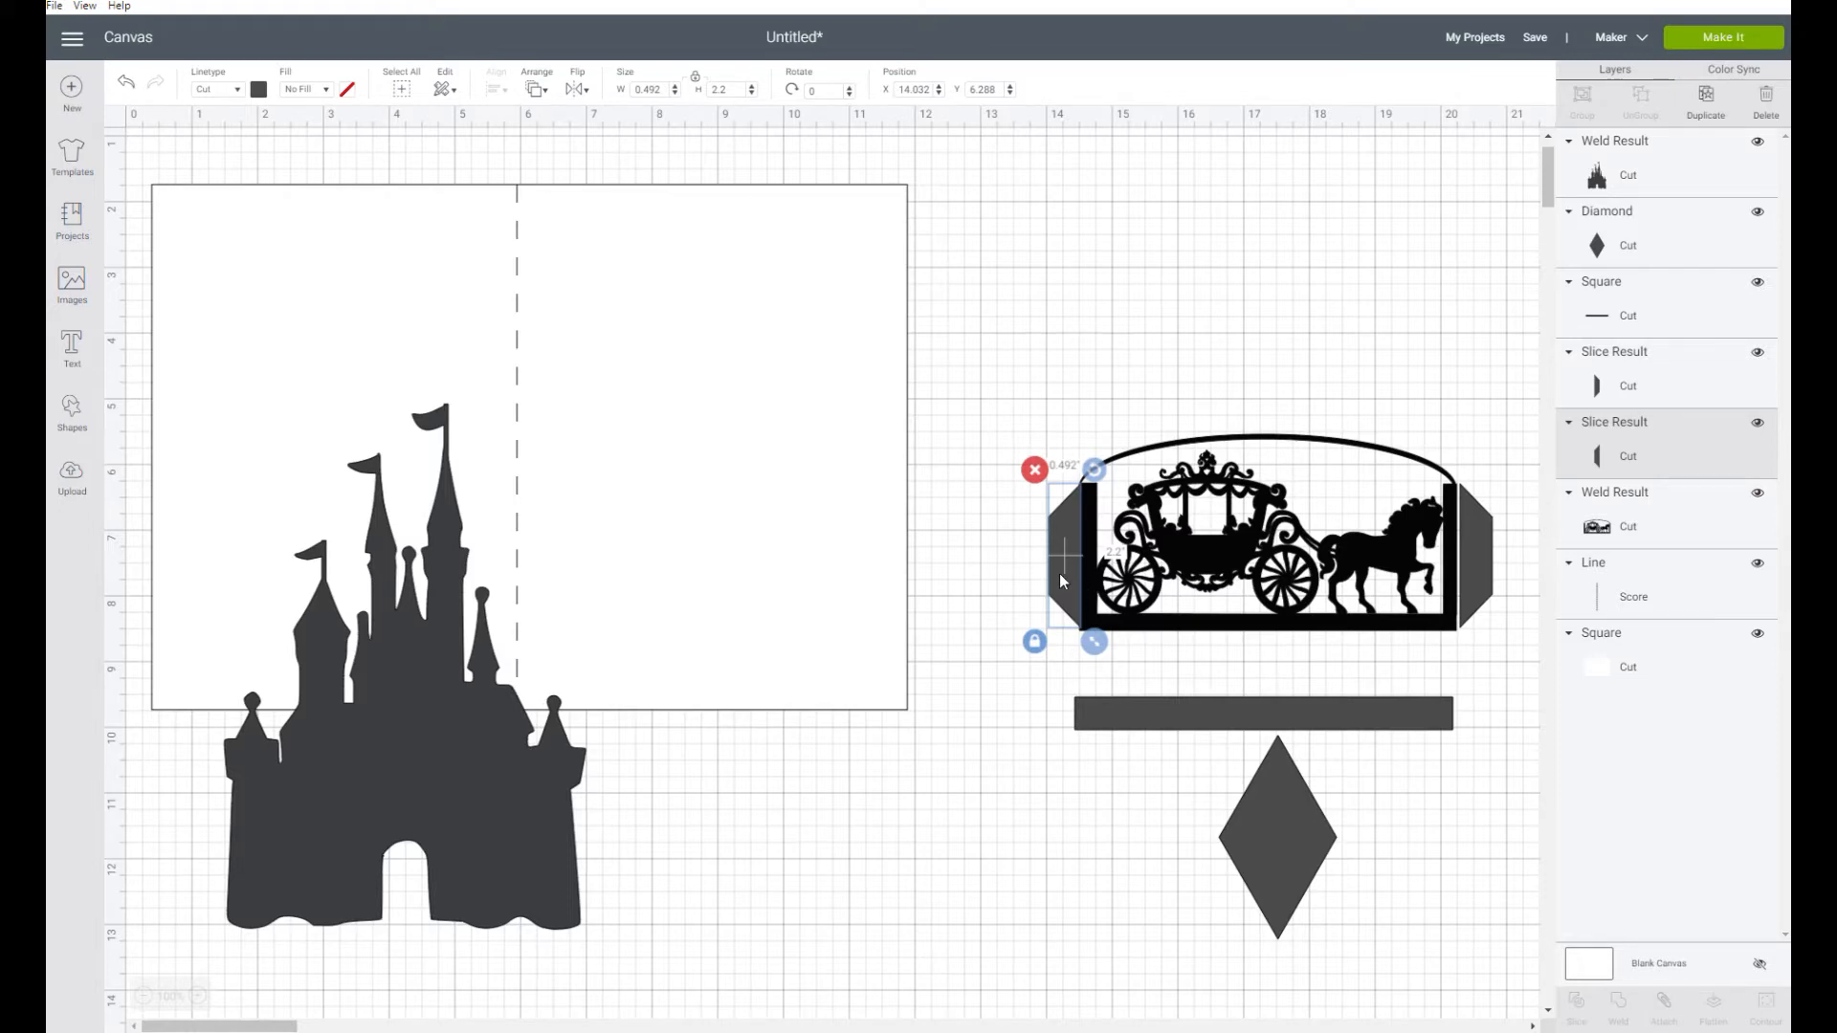
{"action": "left_click", "coordinate": [696, 553]}
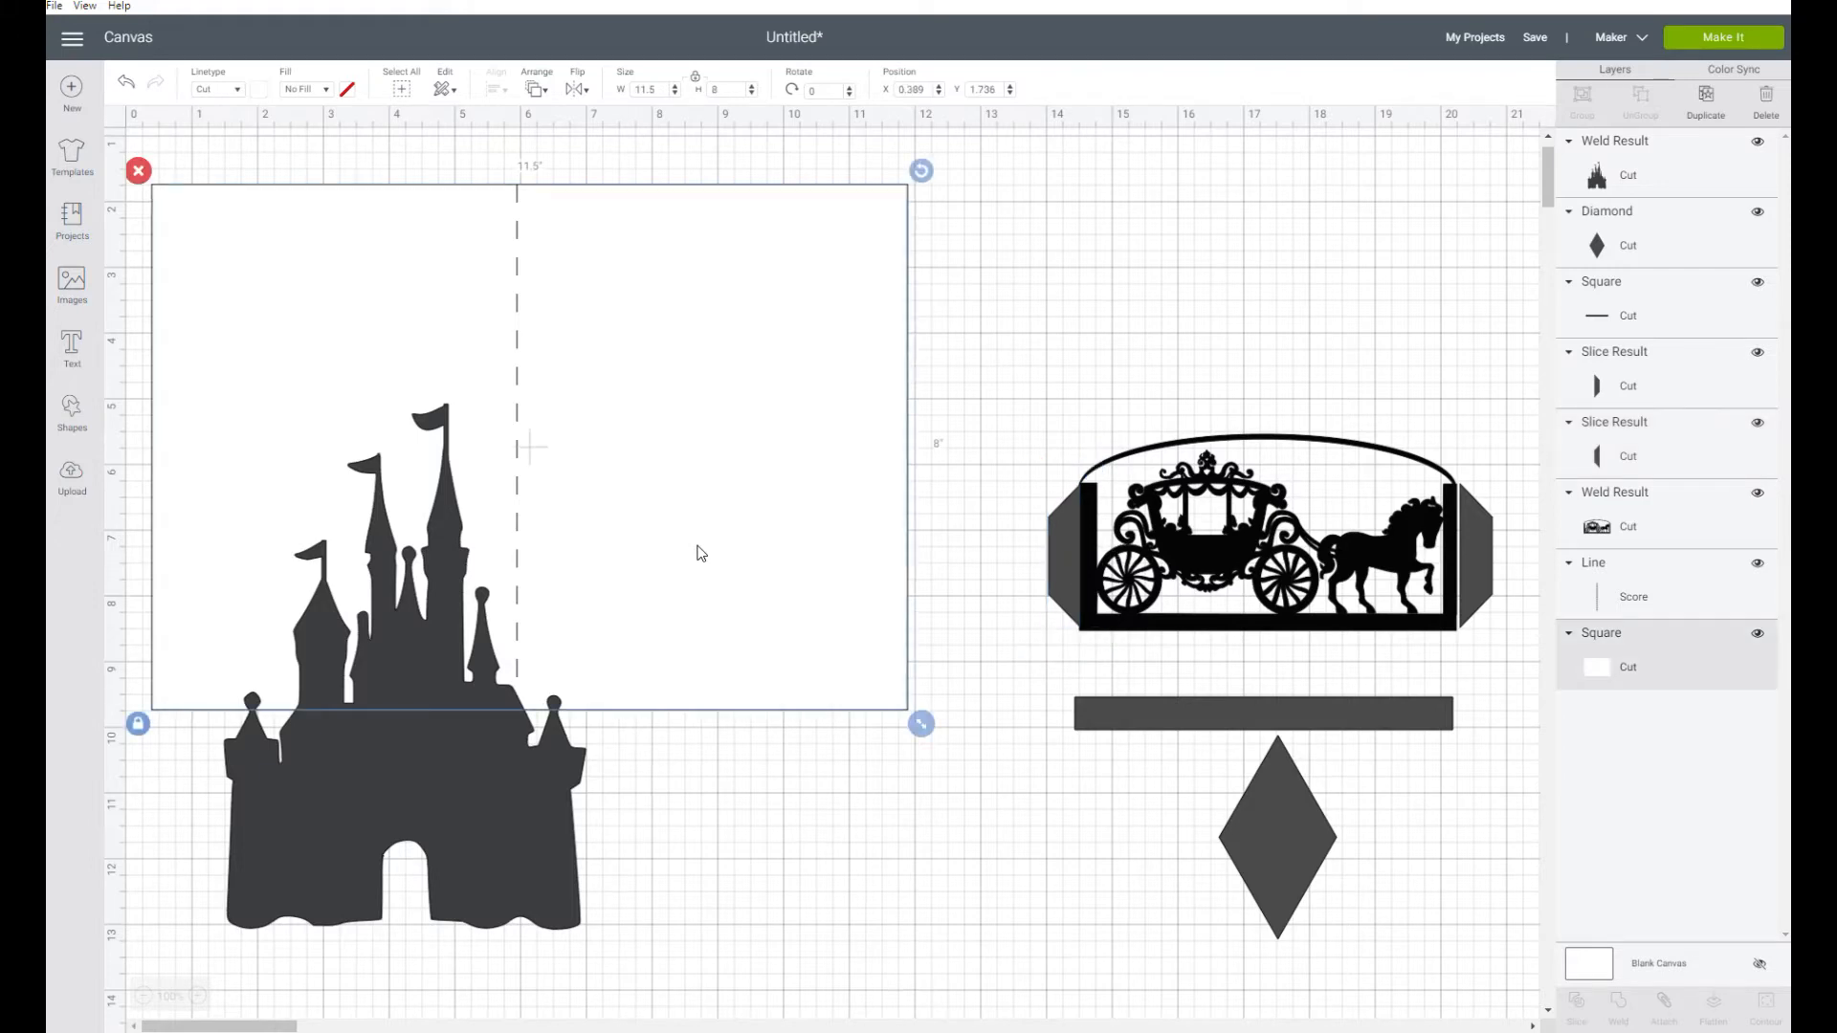
{"action": "left_click", "coordinate": [1106, 432]}
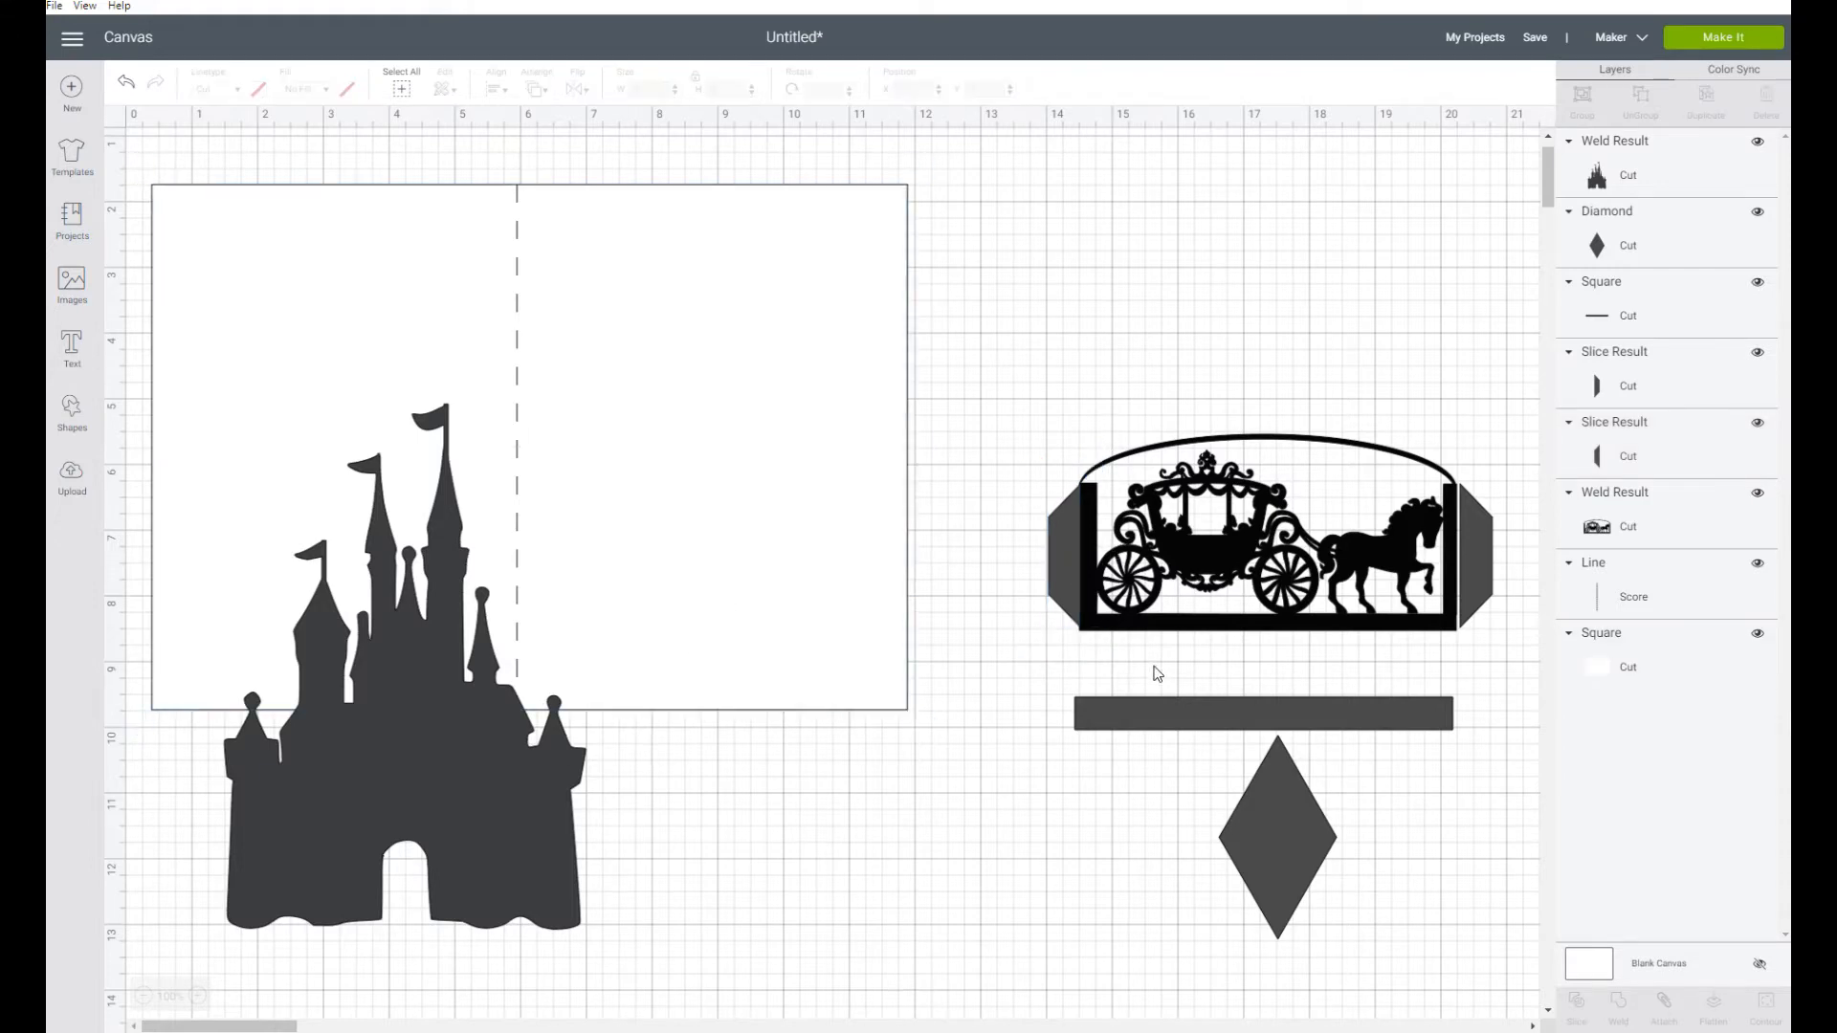
{"action": "left_click", "coordinate": [1242, 714]}
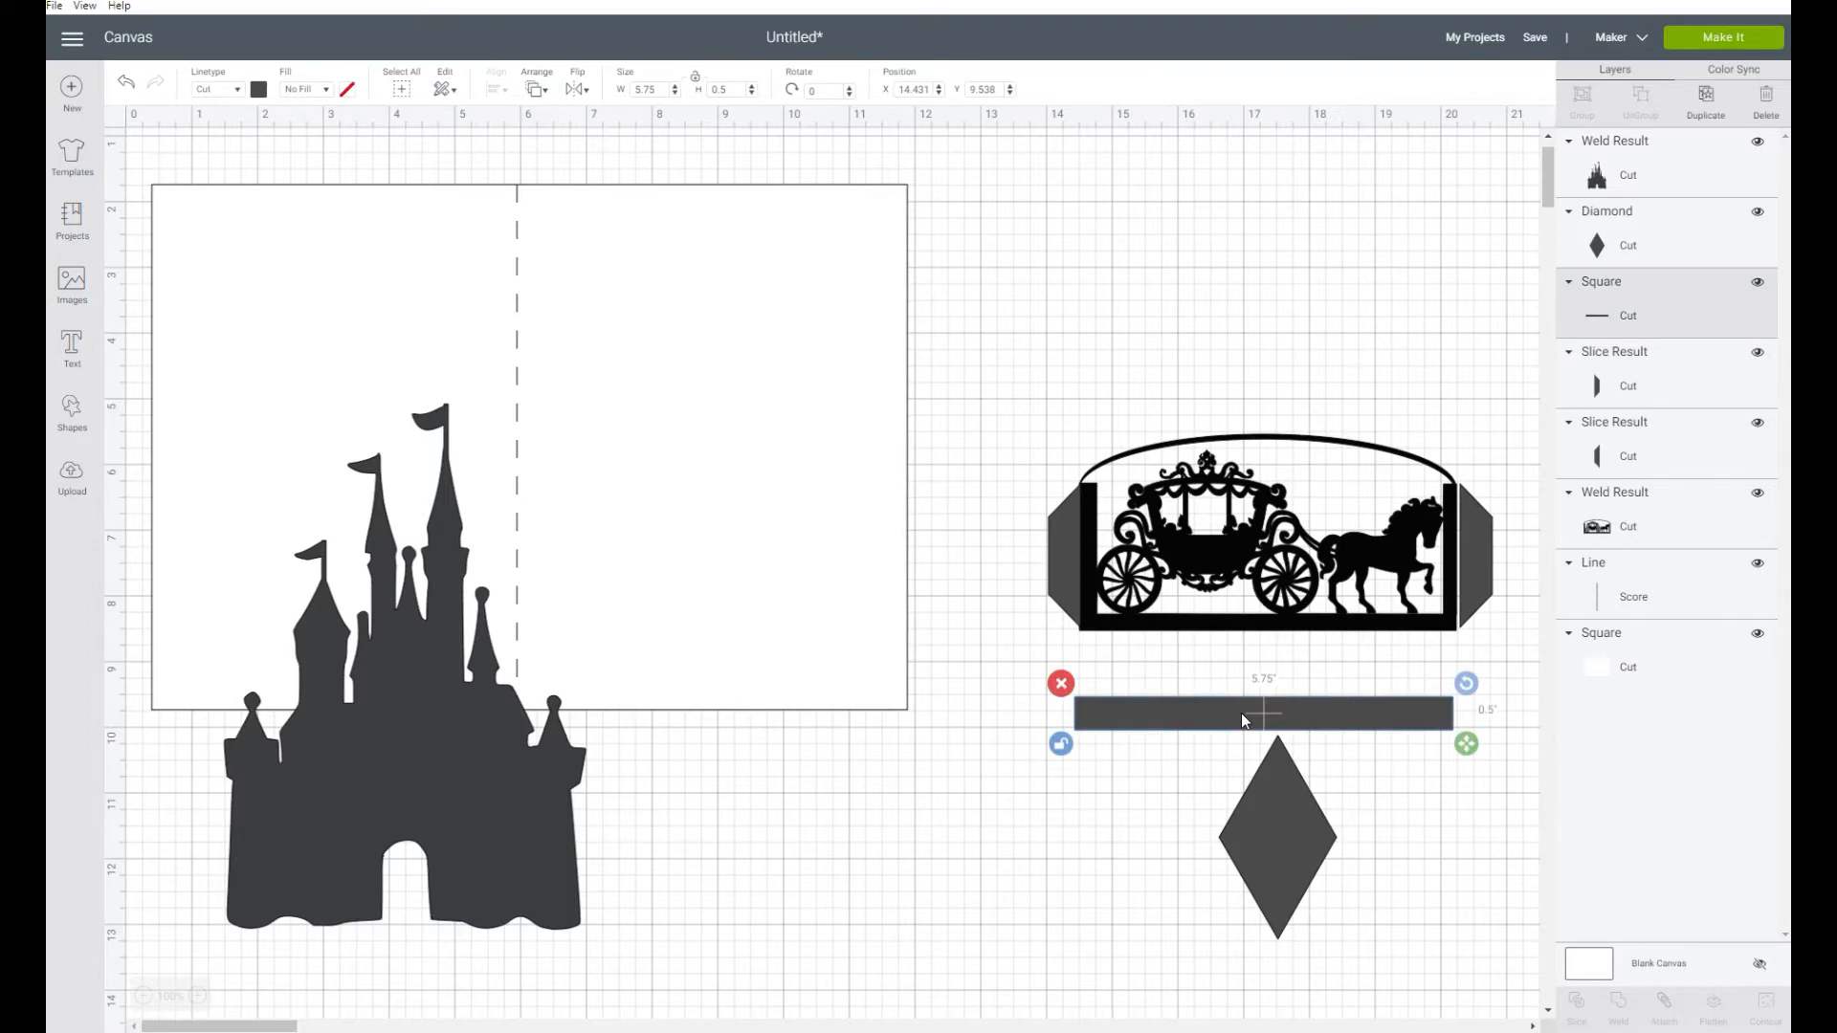
{"action": "left_click_drag", "start_coordinate": [1242, 713], "coordinate": [1256, 672]}
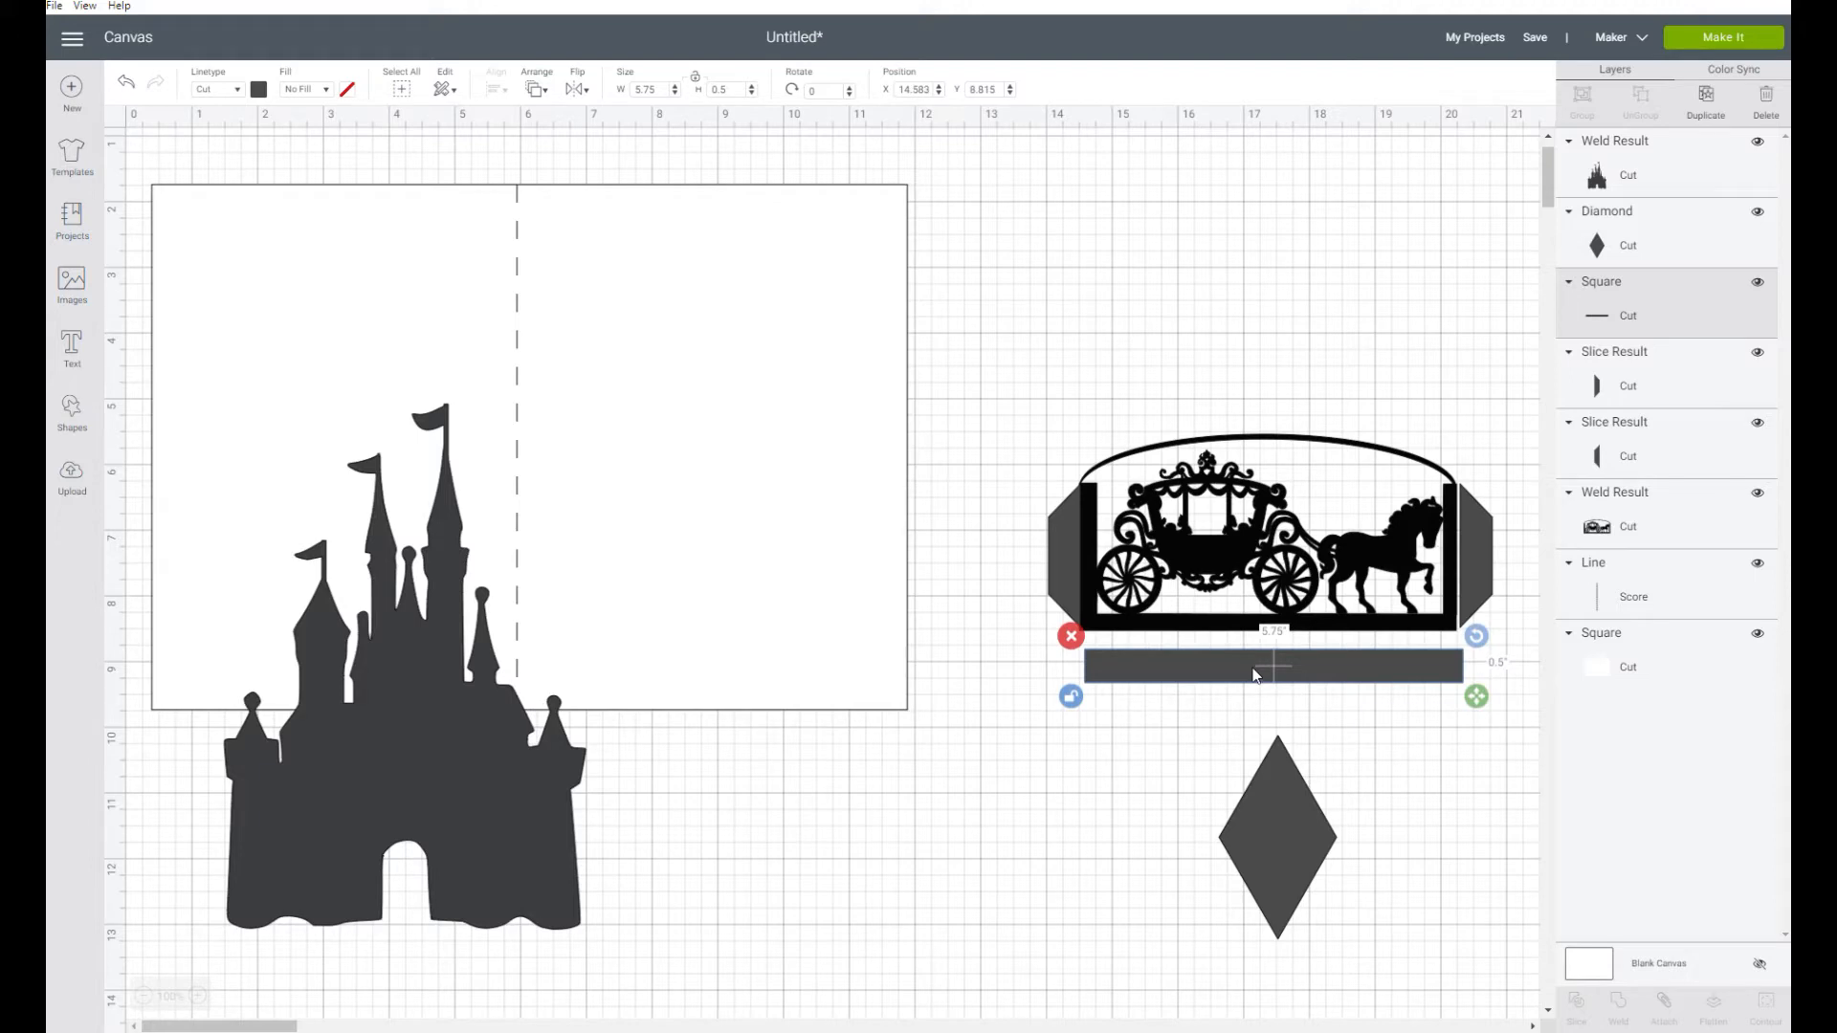
Move the long strip further below the carriage panel and place the diamond over the strip's left end
{"action": "left_click_drag", "start_coordinate": [1253, 666], "coordinate": [1257, 710]}
{"action": "left_click_drag", "start_coordinate": [1289, 880], "coordinate": [1065, 703]}
{"action": "left_click_drag", "start_coordinate": [1225, 713], "coordinate": [1181, 756]}
{"action": "left_click_drag", "start_coordinate": [1056, 646], "coordinate": [1054, 810]}
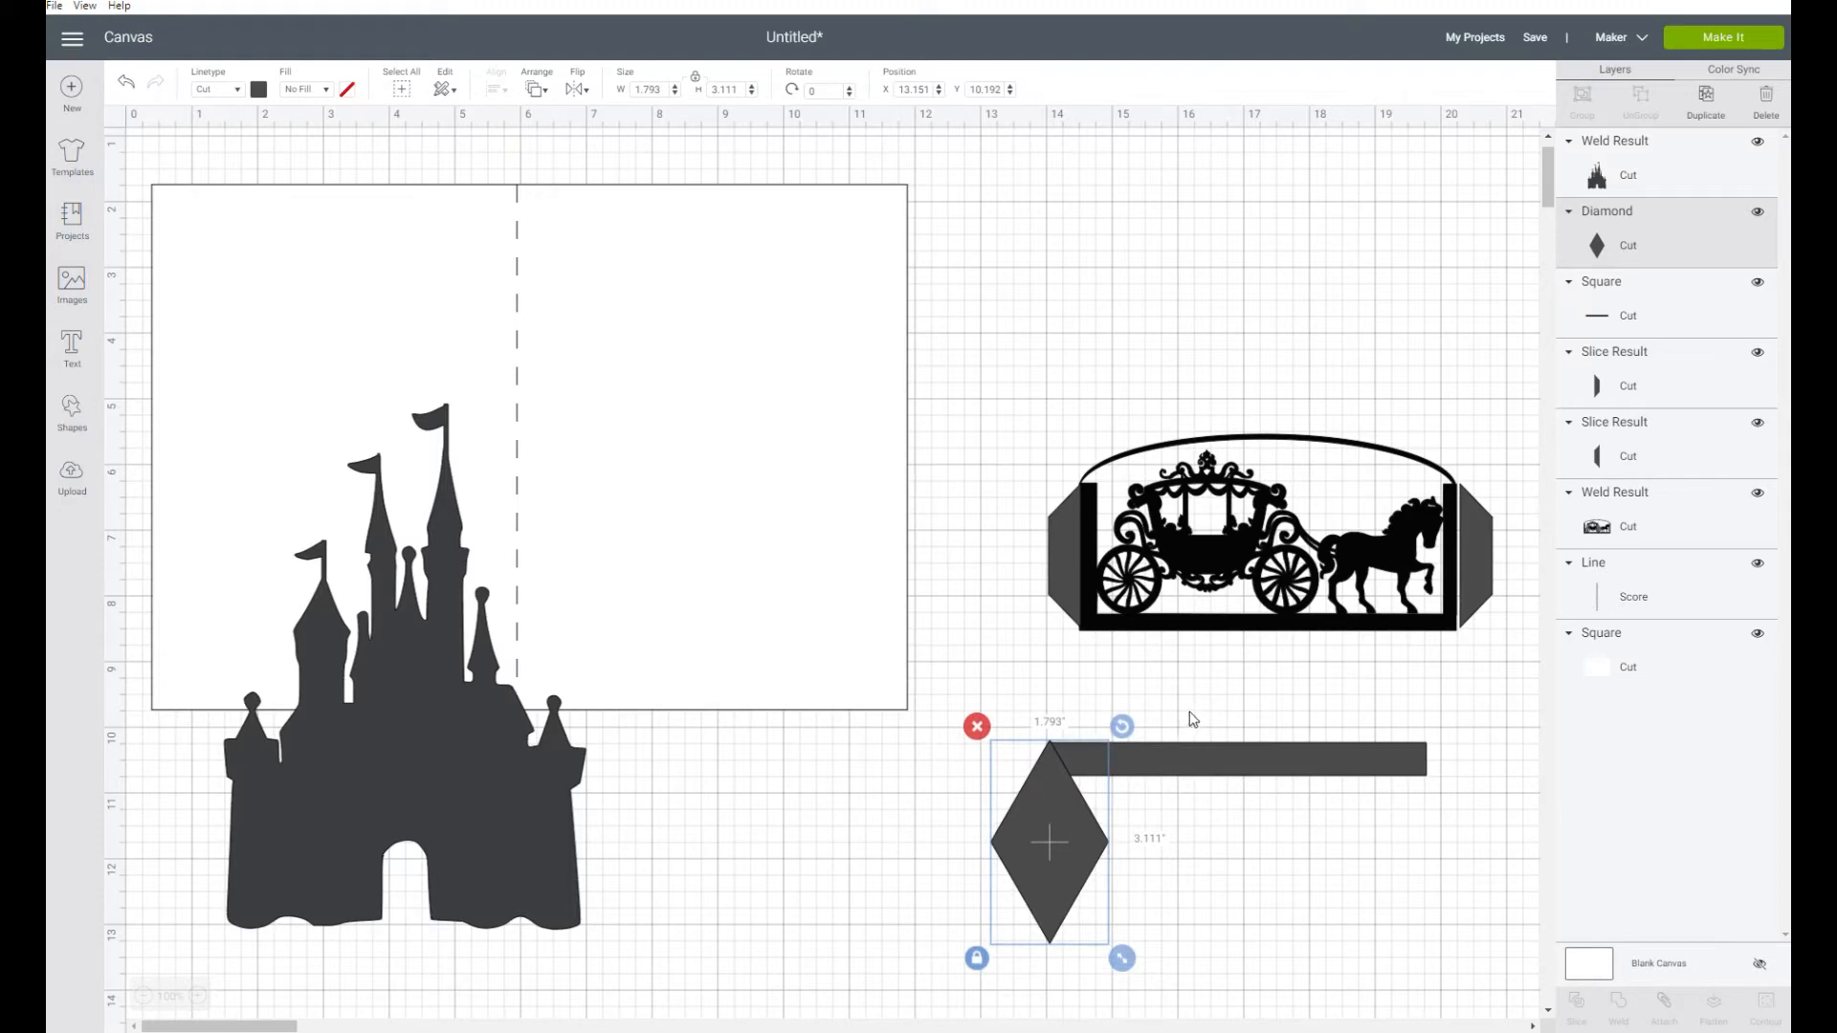
Align the tops of the diamond and the long strip, and slice the two shapes
{"action": "left_click", "coordinate": [1193, 720]}
{"action": "left_click_drag", "start_coordinate": [1010, 731], "coordinate": [1118, 806]}
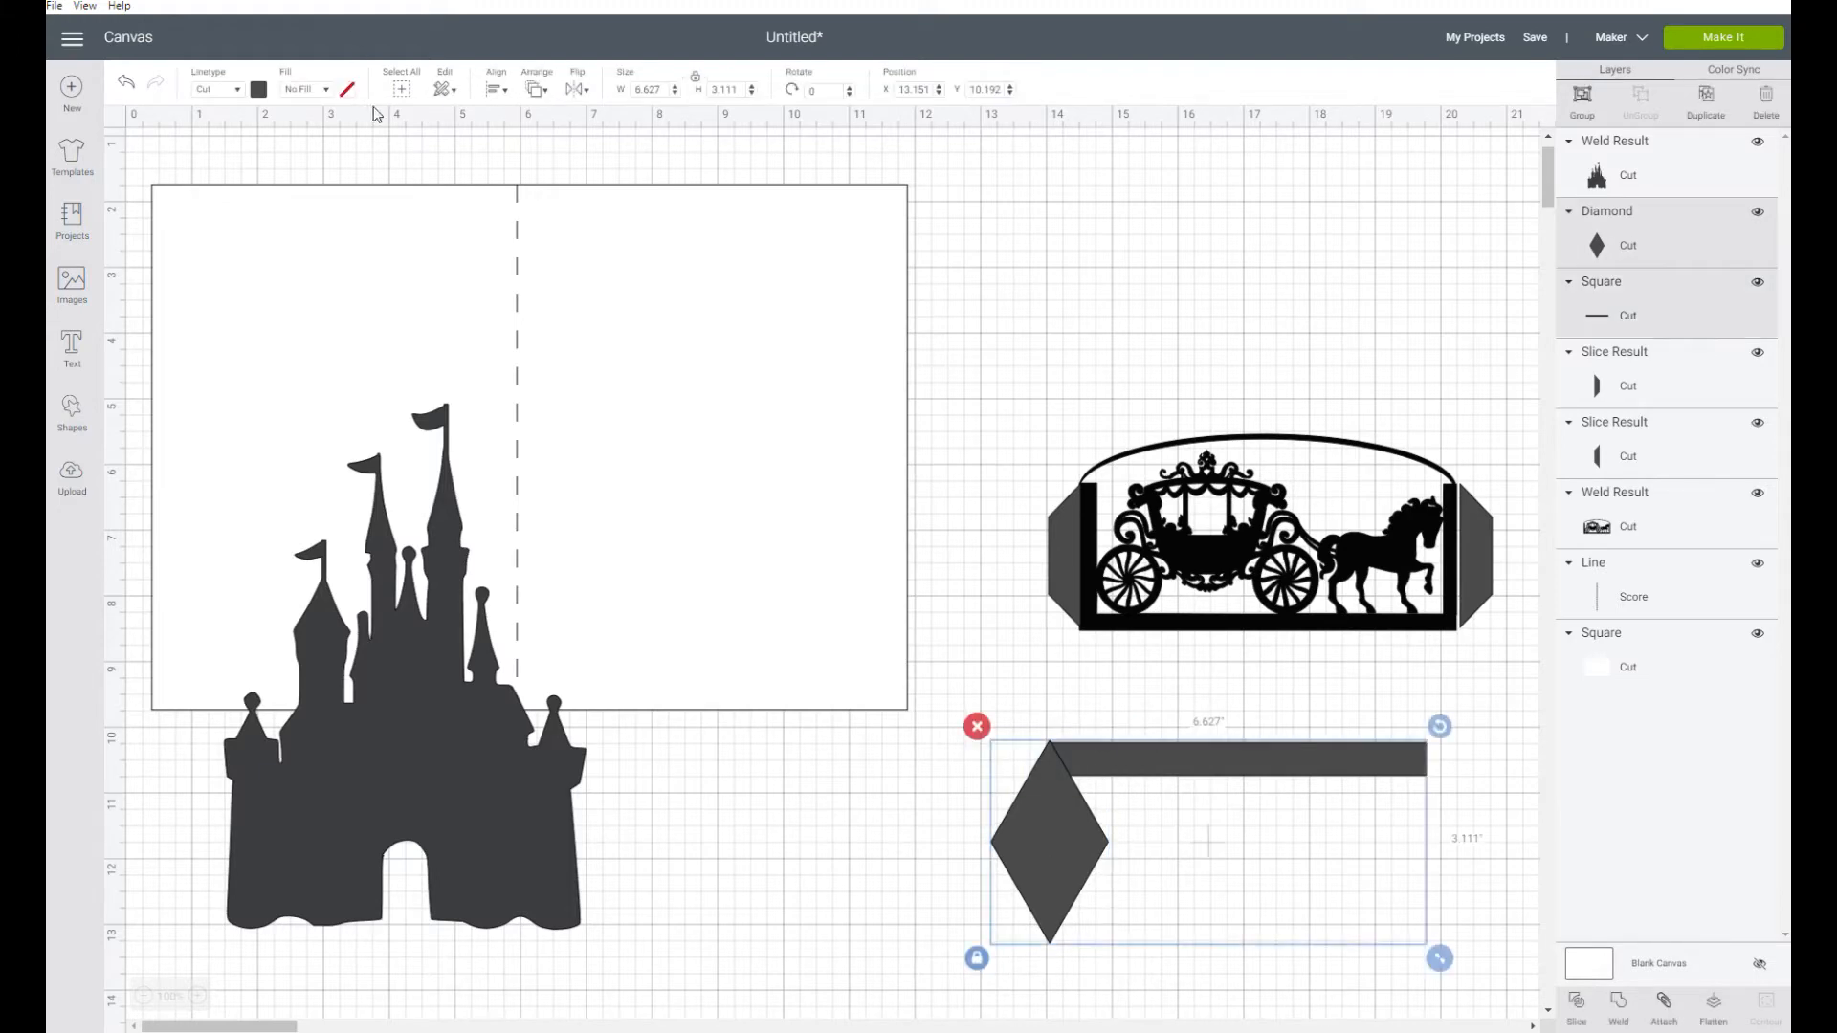
{"action": "left_click", "coordinate": [496, 89]}
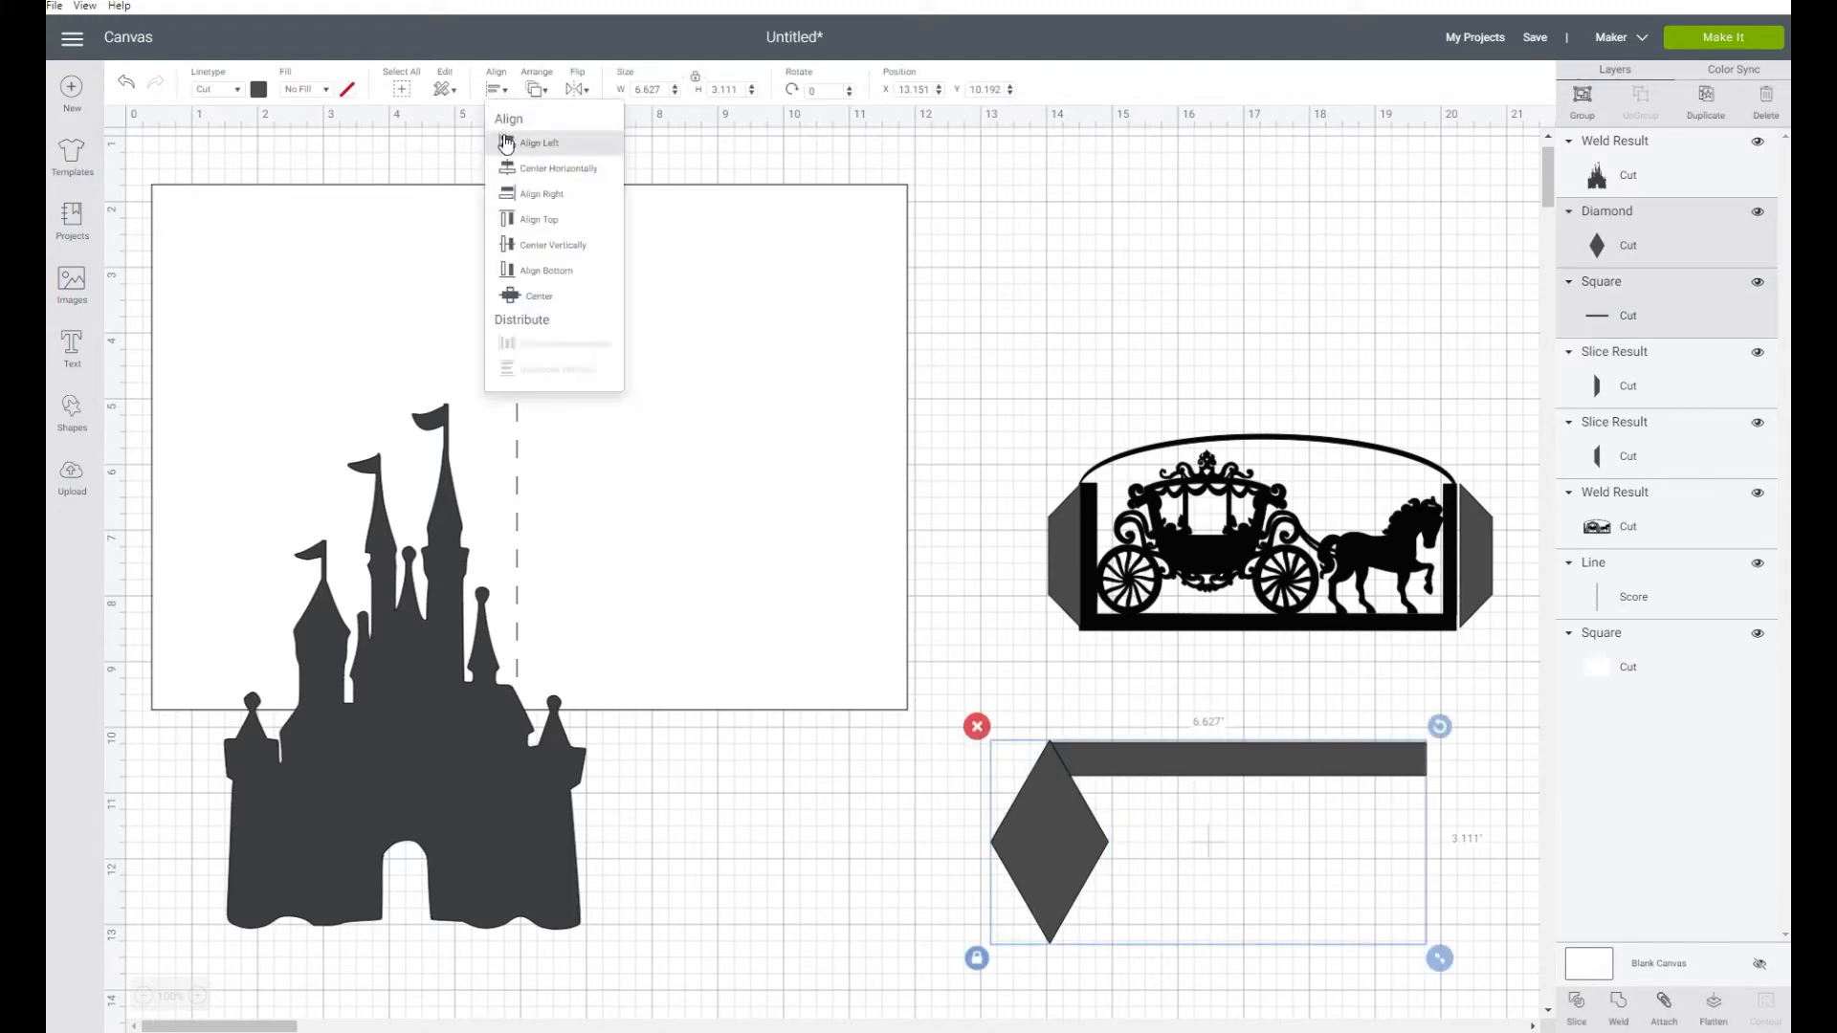
{"action": "left_click", "coordinate": [522, 220]}
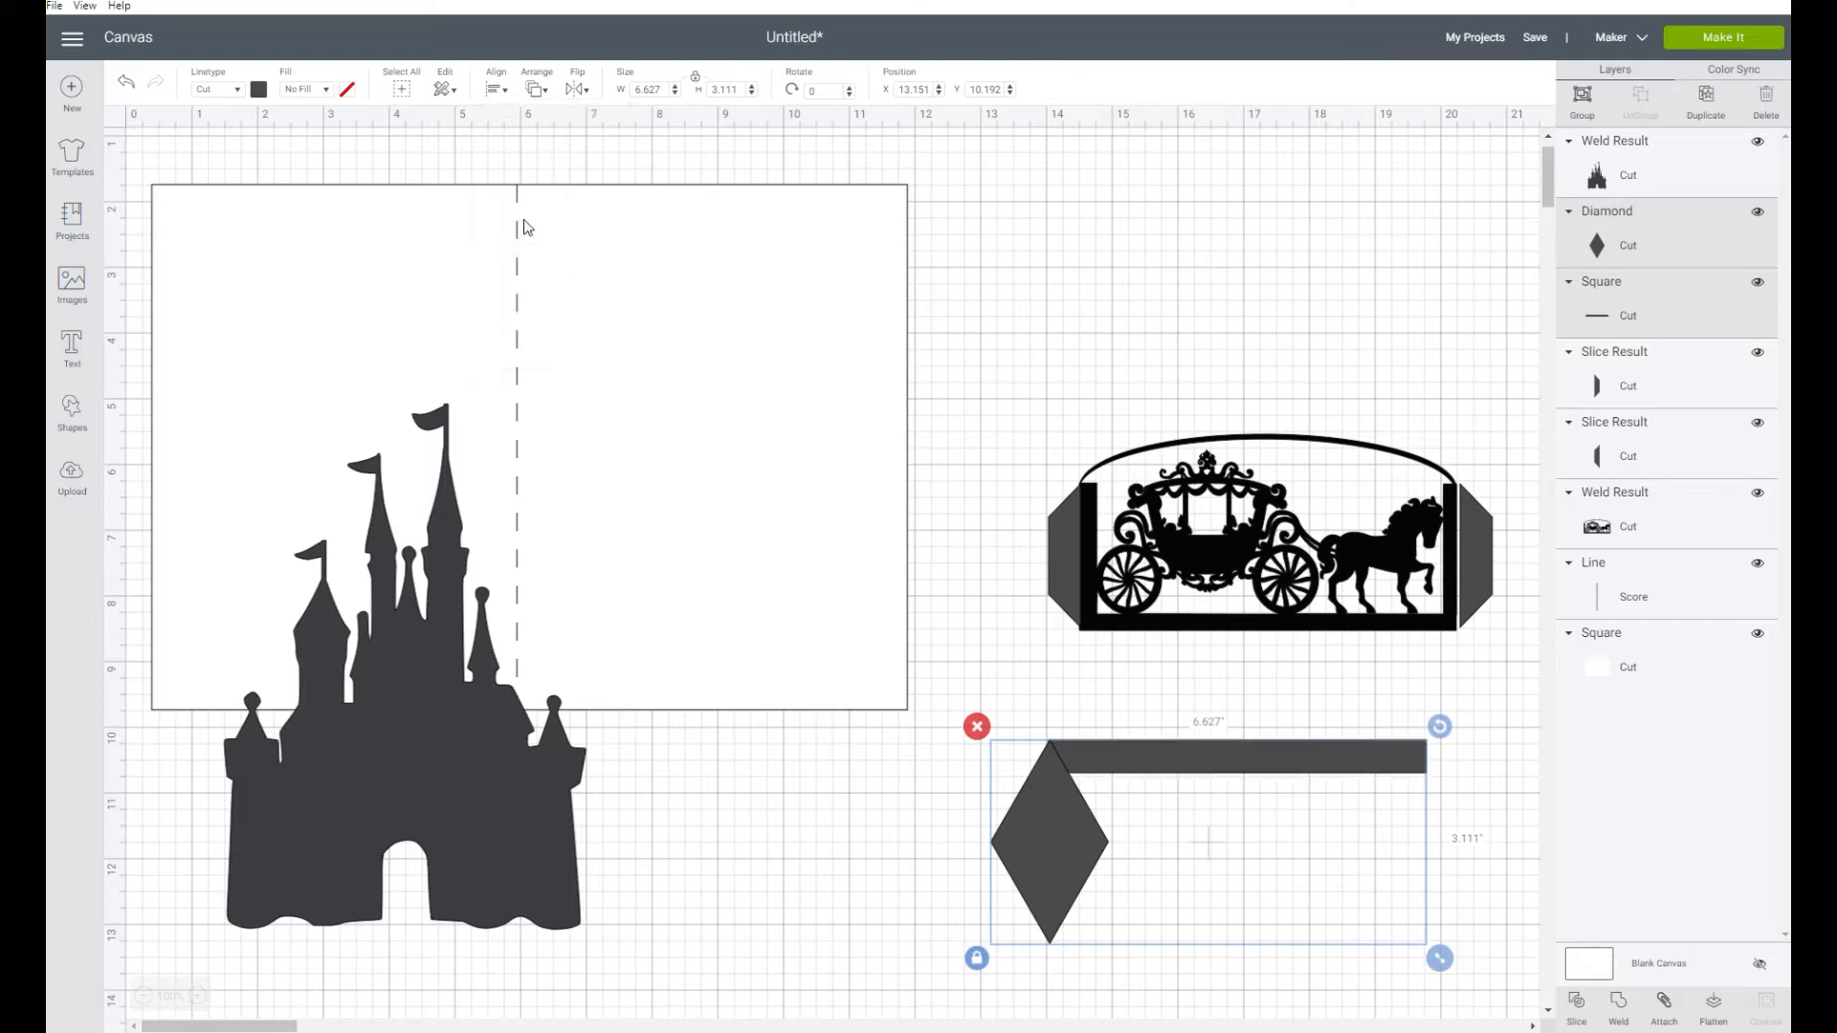
{"action": "left_click", "coordinate": [1577, 1002]}
Flip the small triangular slice at the strip's left end horizontally
{"action": "left_click", "coordinate": [1055, 761]}
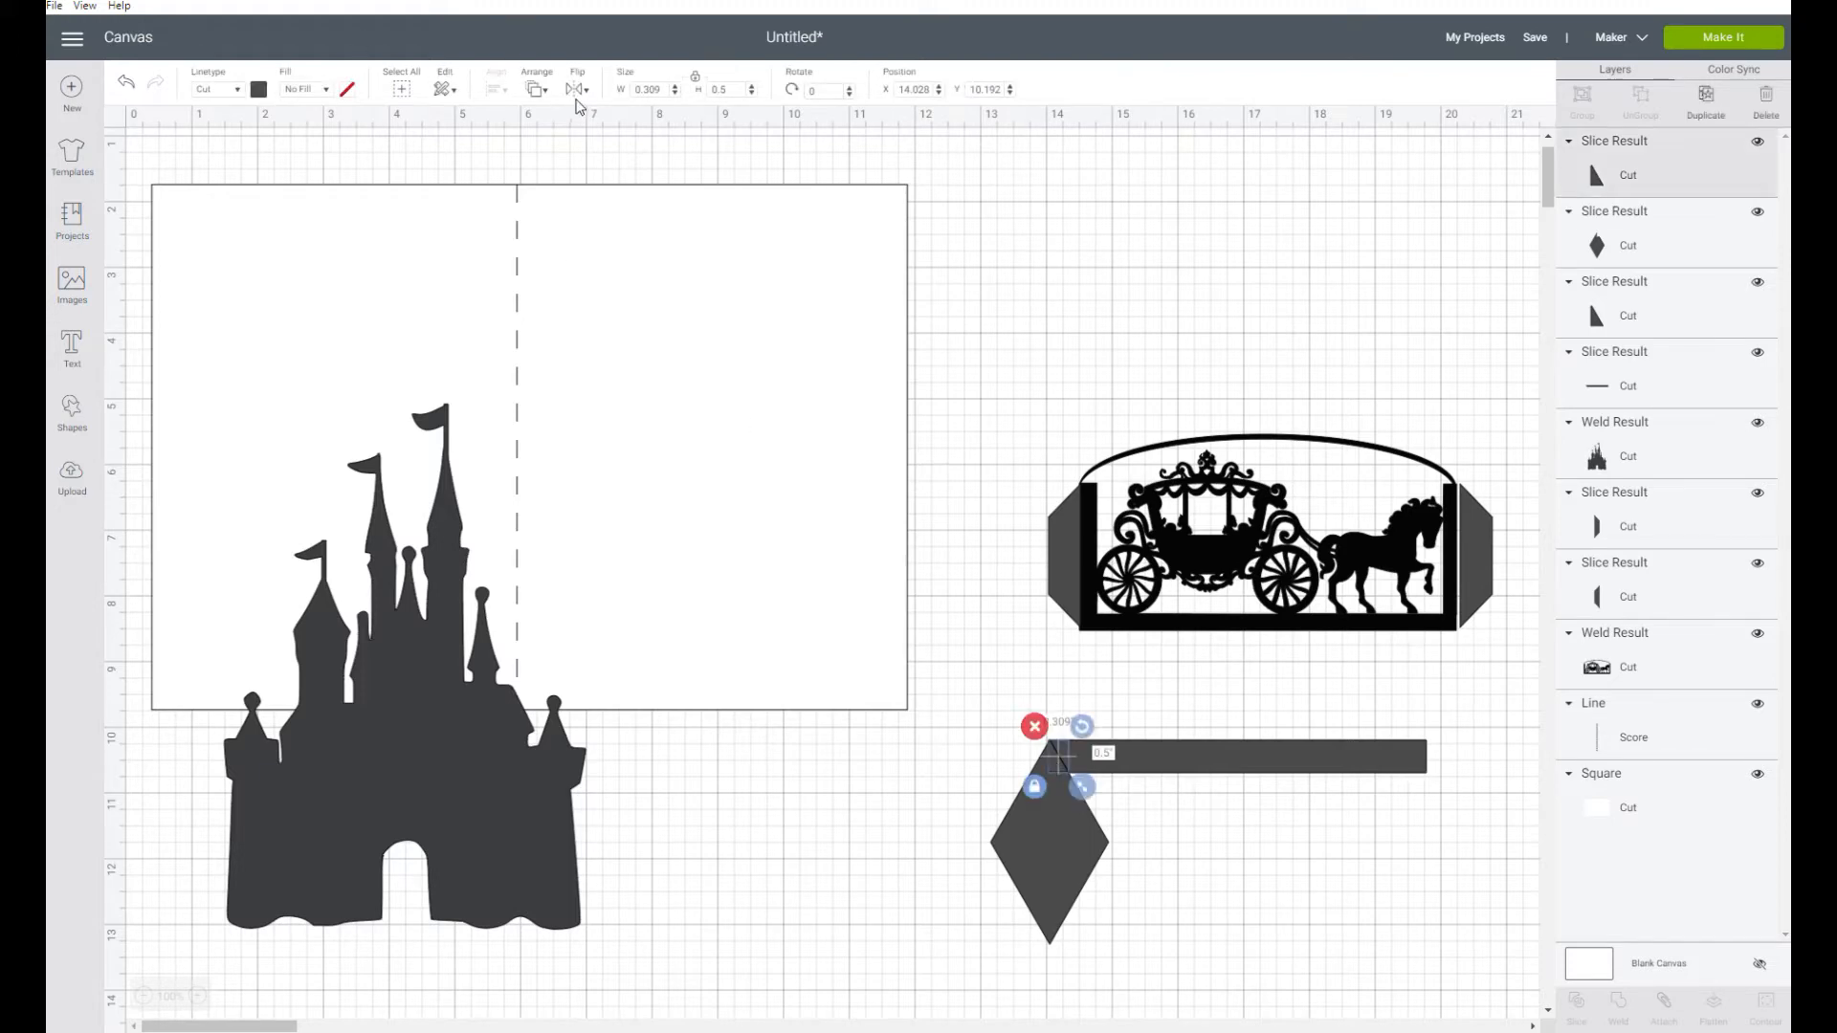
{"action": "left_click", "coordinate": [576, 90]}
{"action": "left_click", "coordinate": [621, 122]}
Align the flipped triangle to the strip's right and bottom edges, and slice it out of the strip
{"action": "left_click", "coordinate": [1360, 764], "text": "shift"}
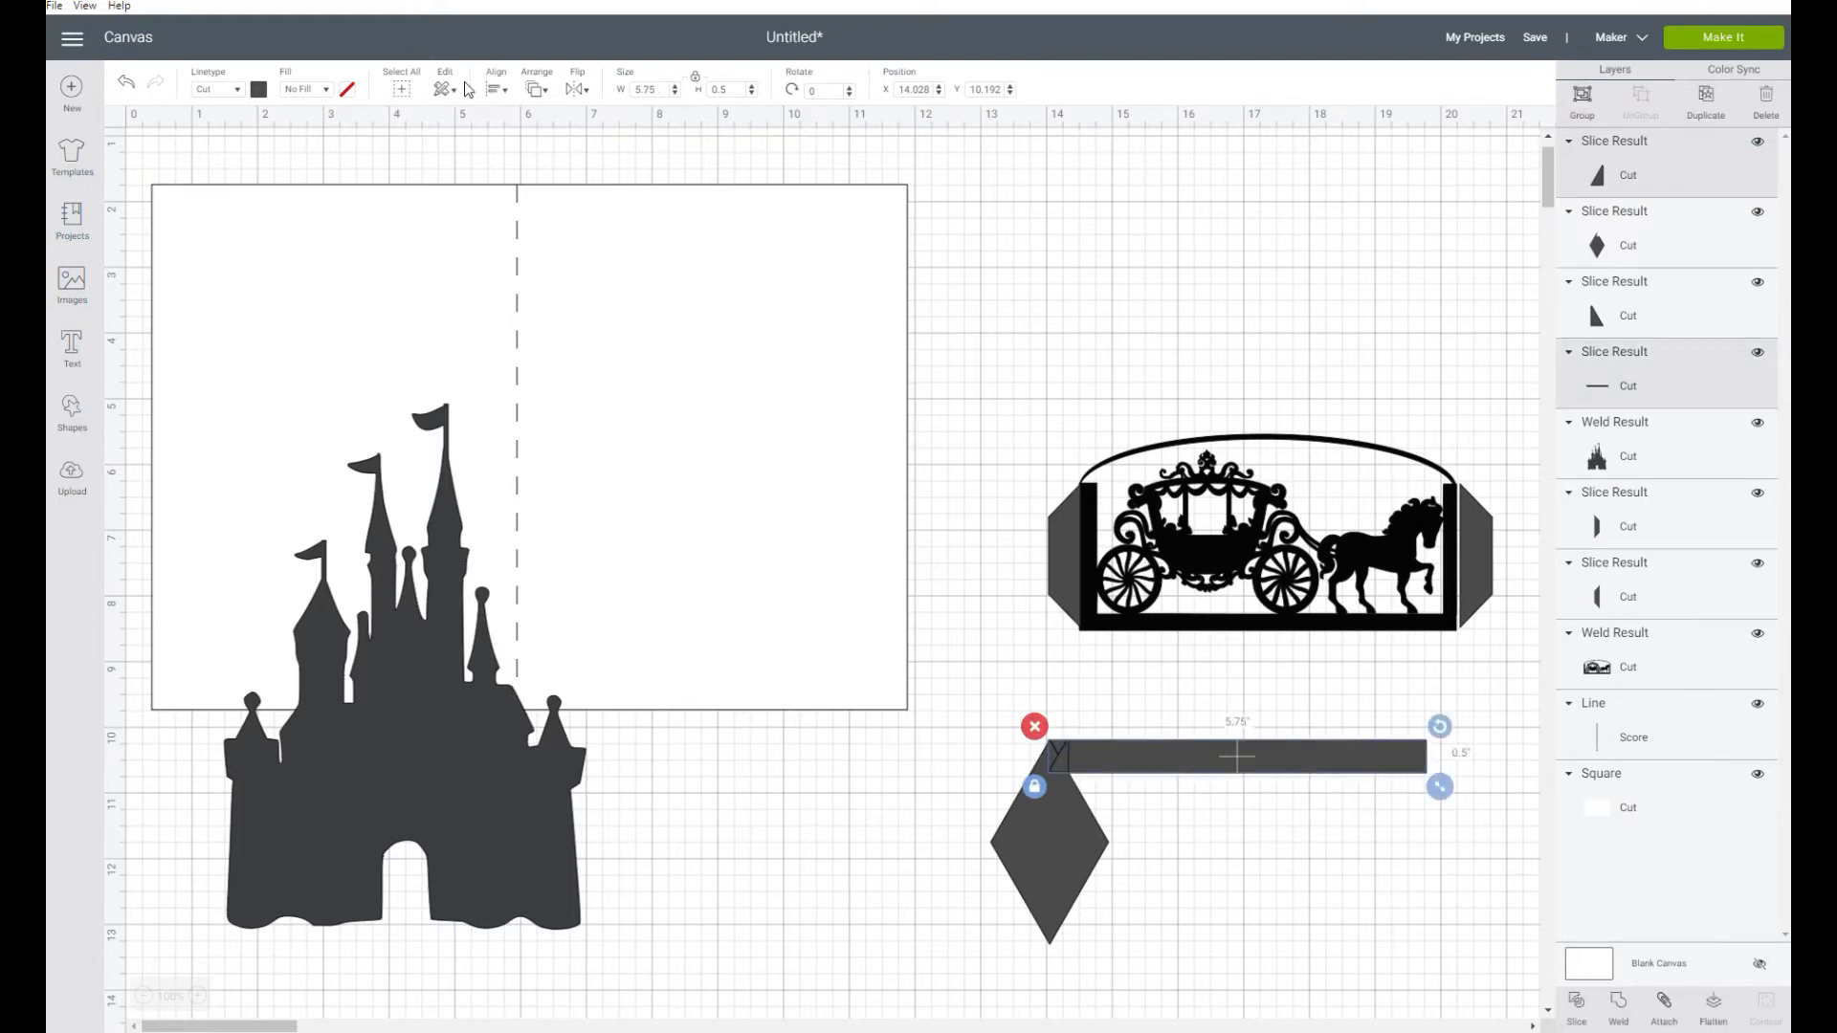
{"action": "left_click", "coordinate": [496, 92]}
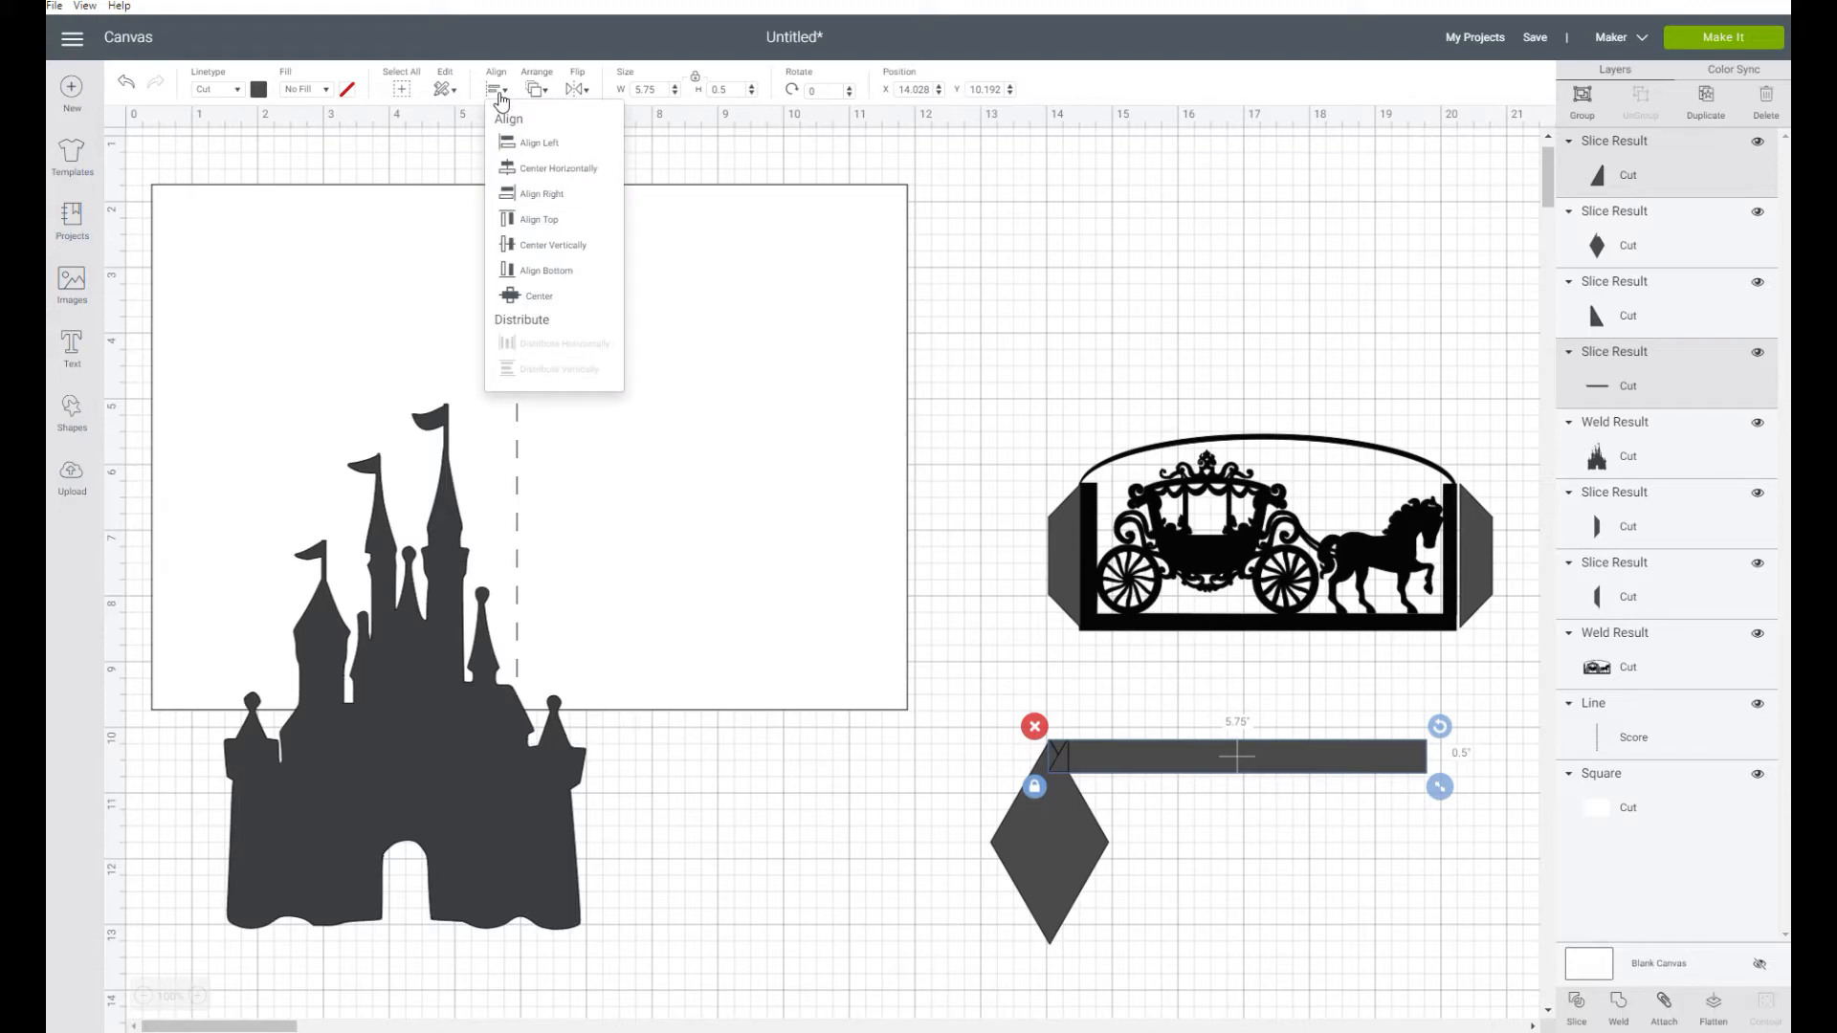
{"action": "left_click", "coordinate": [551, 195]}
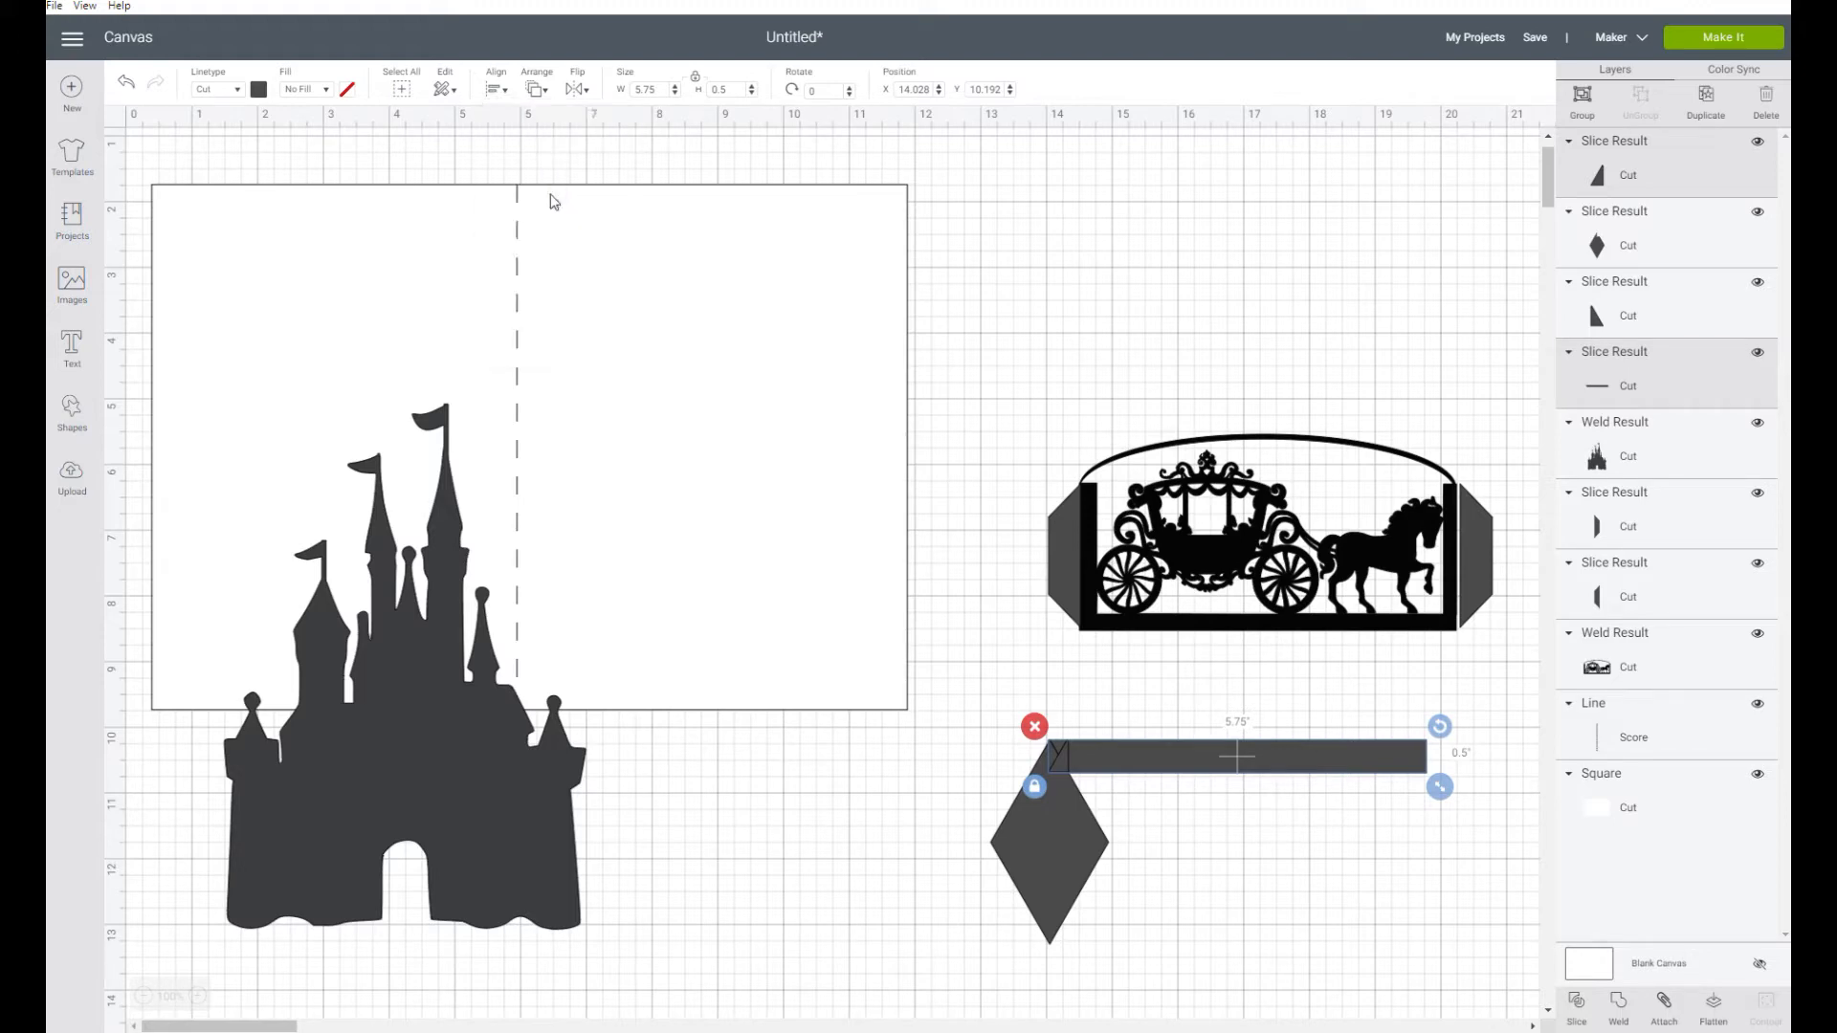
{"action": "left_click", "coordinate": [496, 92]}
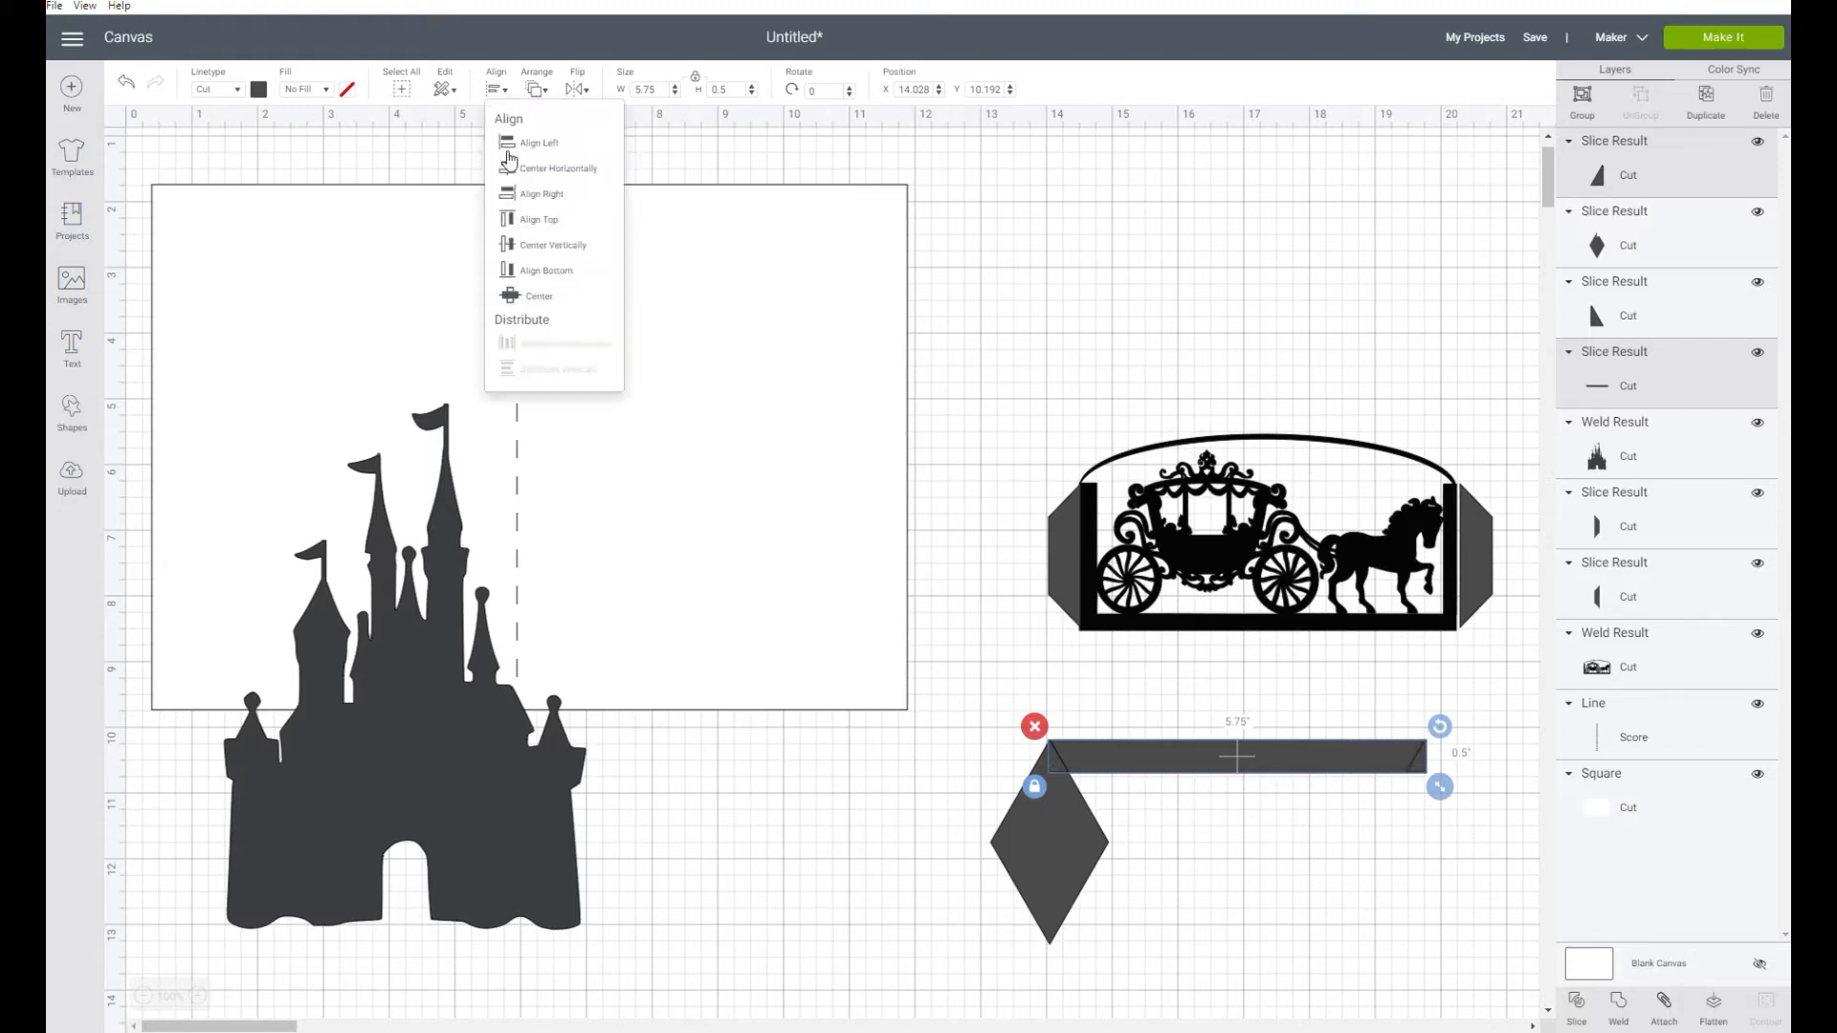
{"action": "left_click", "coordinate": [538, 273]}
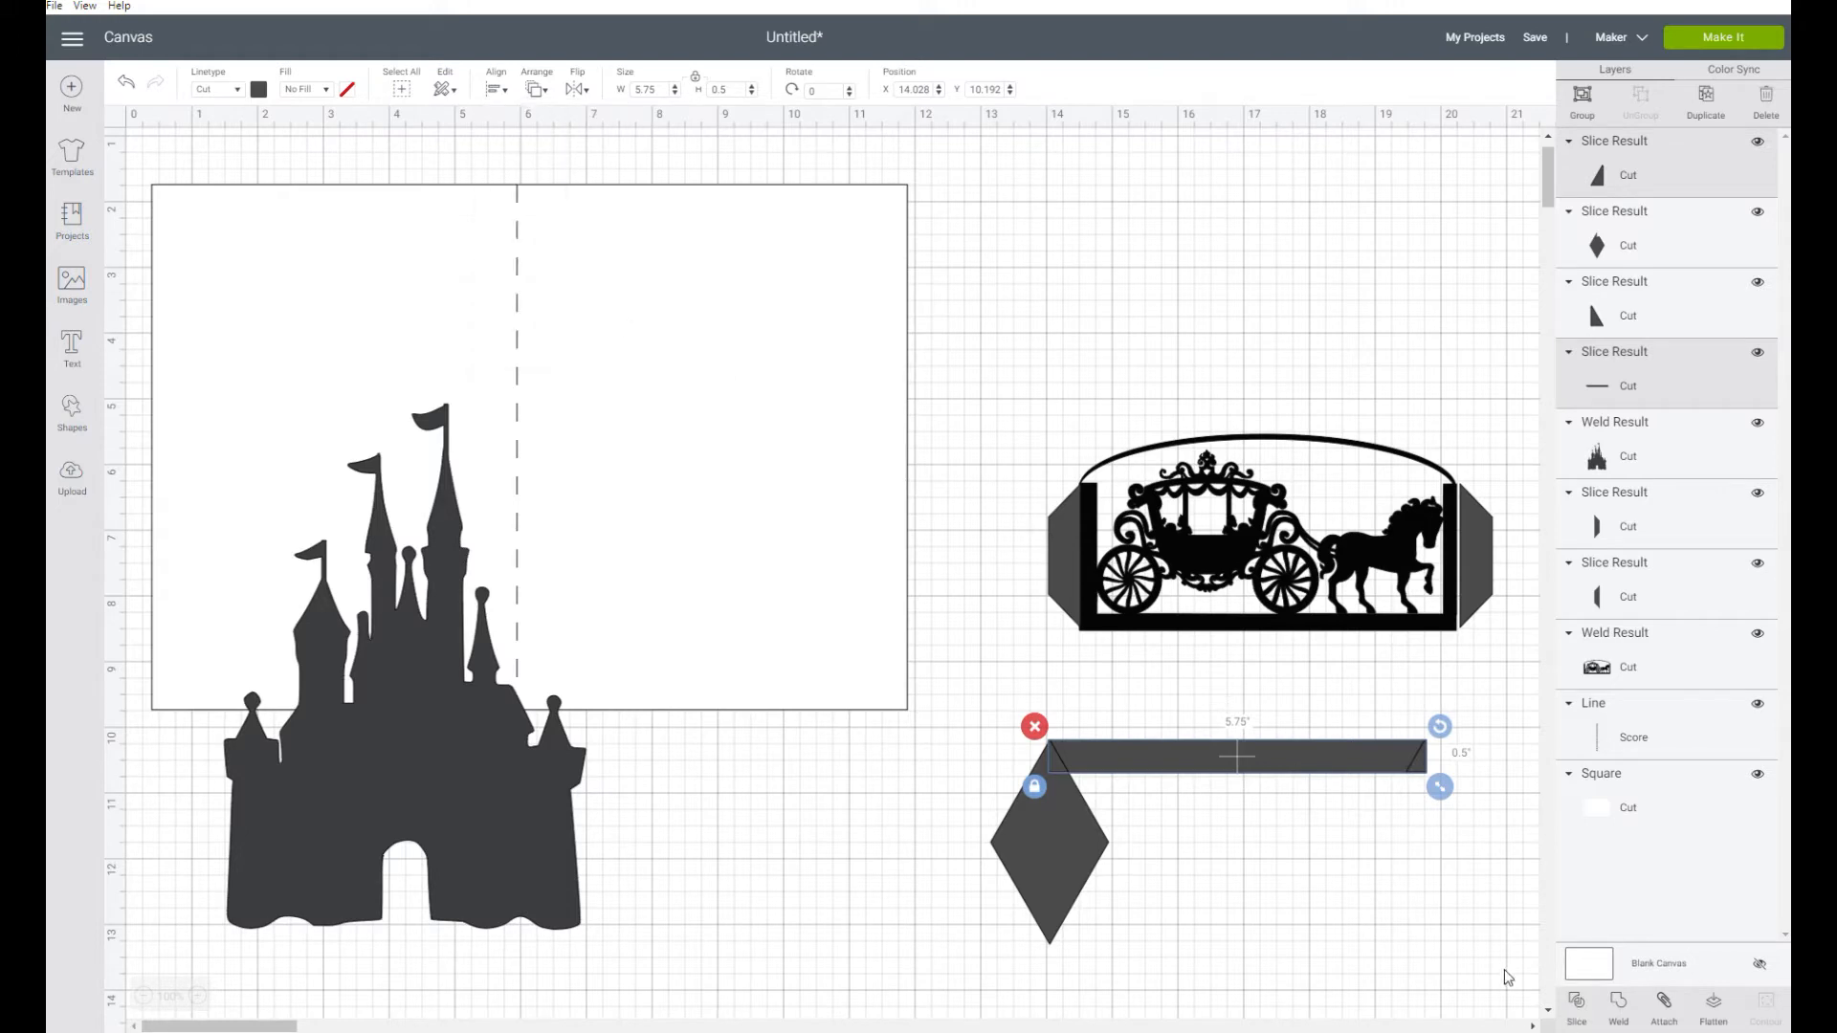
{"action": "left_click", "coordinate": [1569, 1020]}
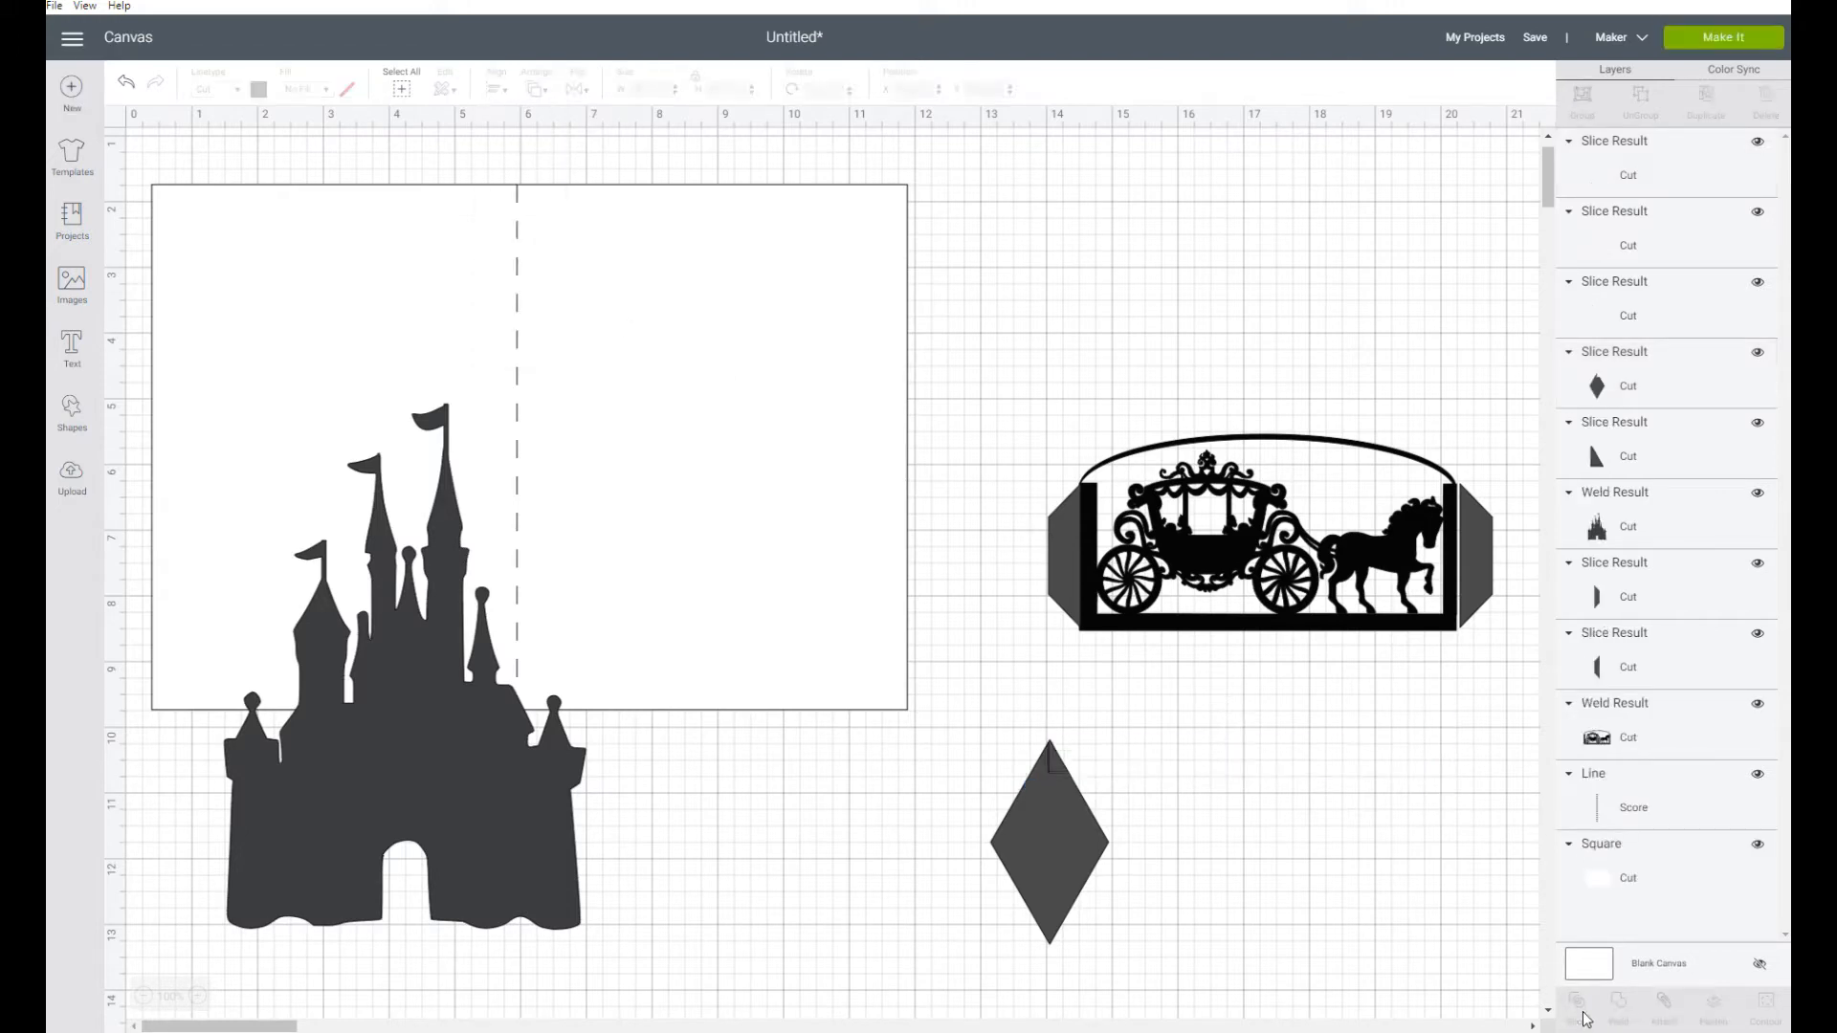
Place the trimmed strip against the carriage panel's bottom edge as a tab, and delete the leftover triangles and diamond
{"action": "left_click_drag", "start_coordinate": [1290, 765], "coordinate": [1311, 661]}
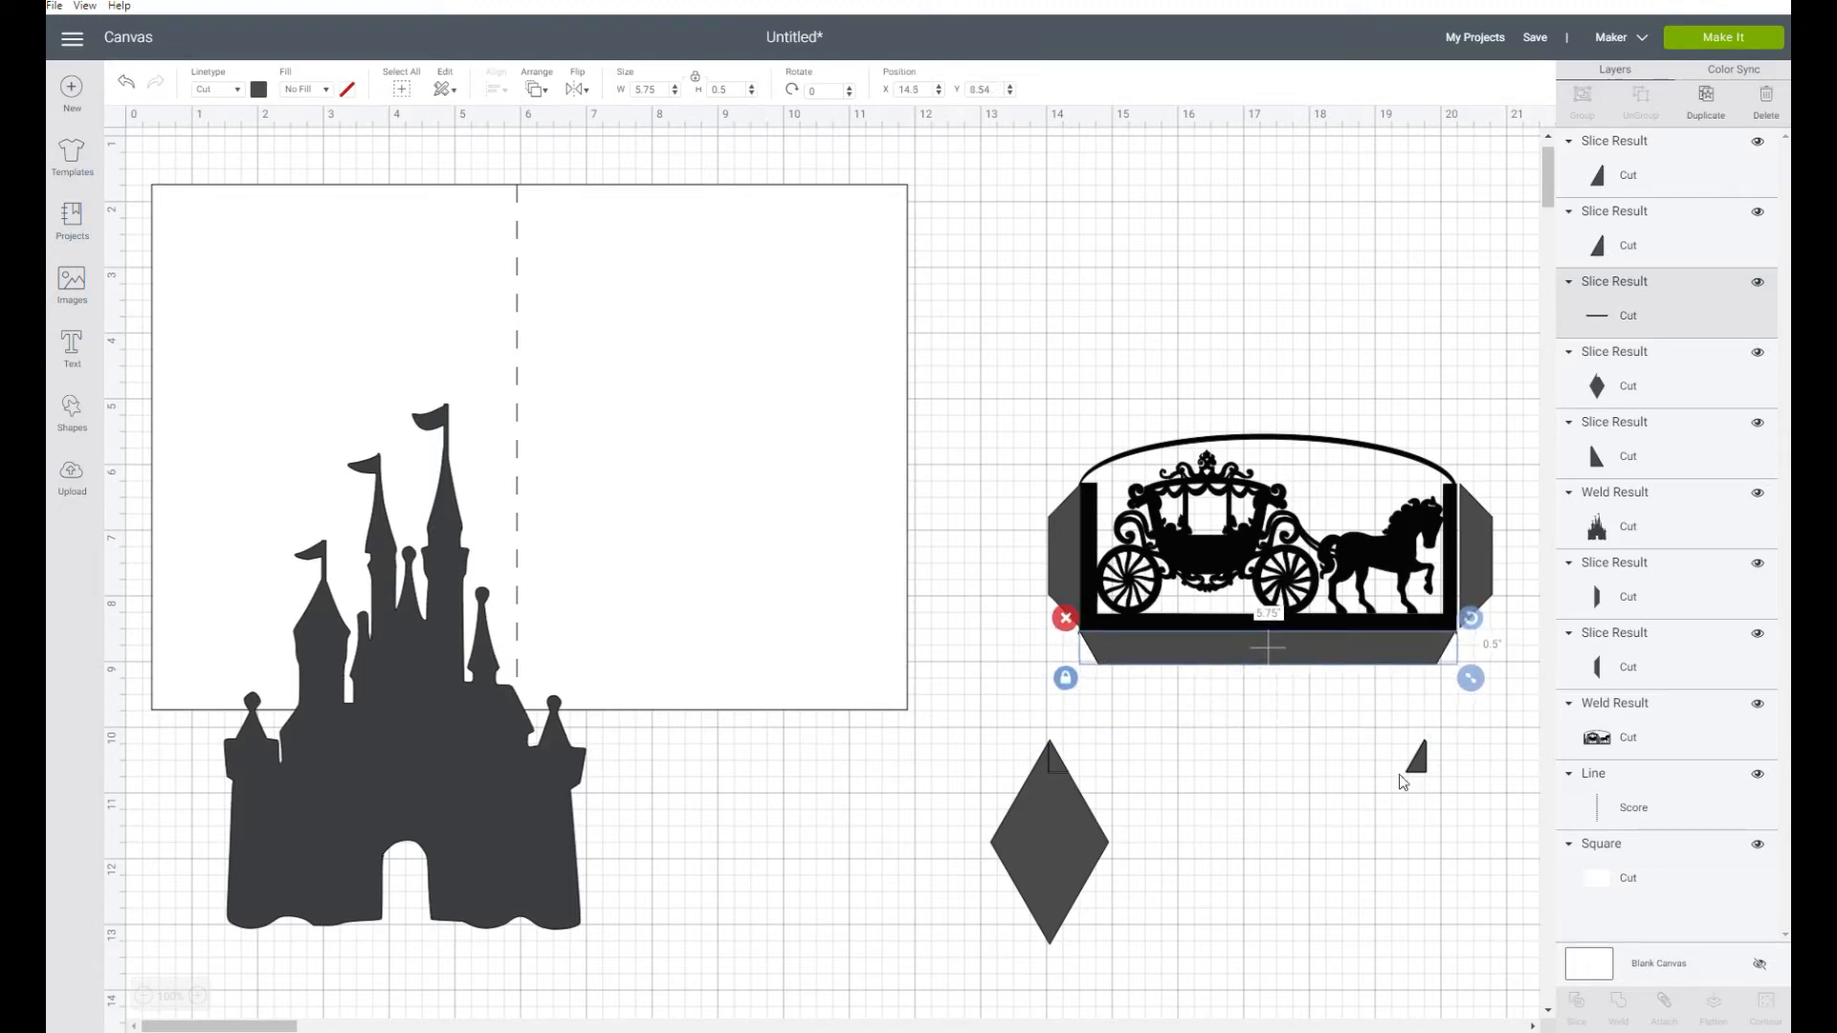
{"action": "left_click", "coordinate": [1408, 753]}
{"action": "left_click", "coordinate": [1393, 726]}
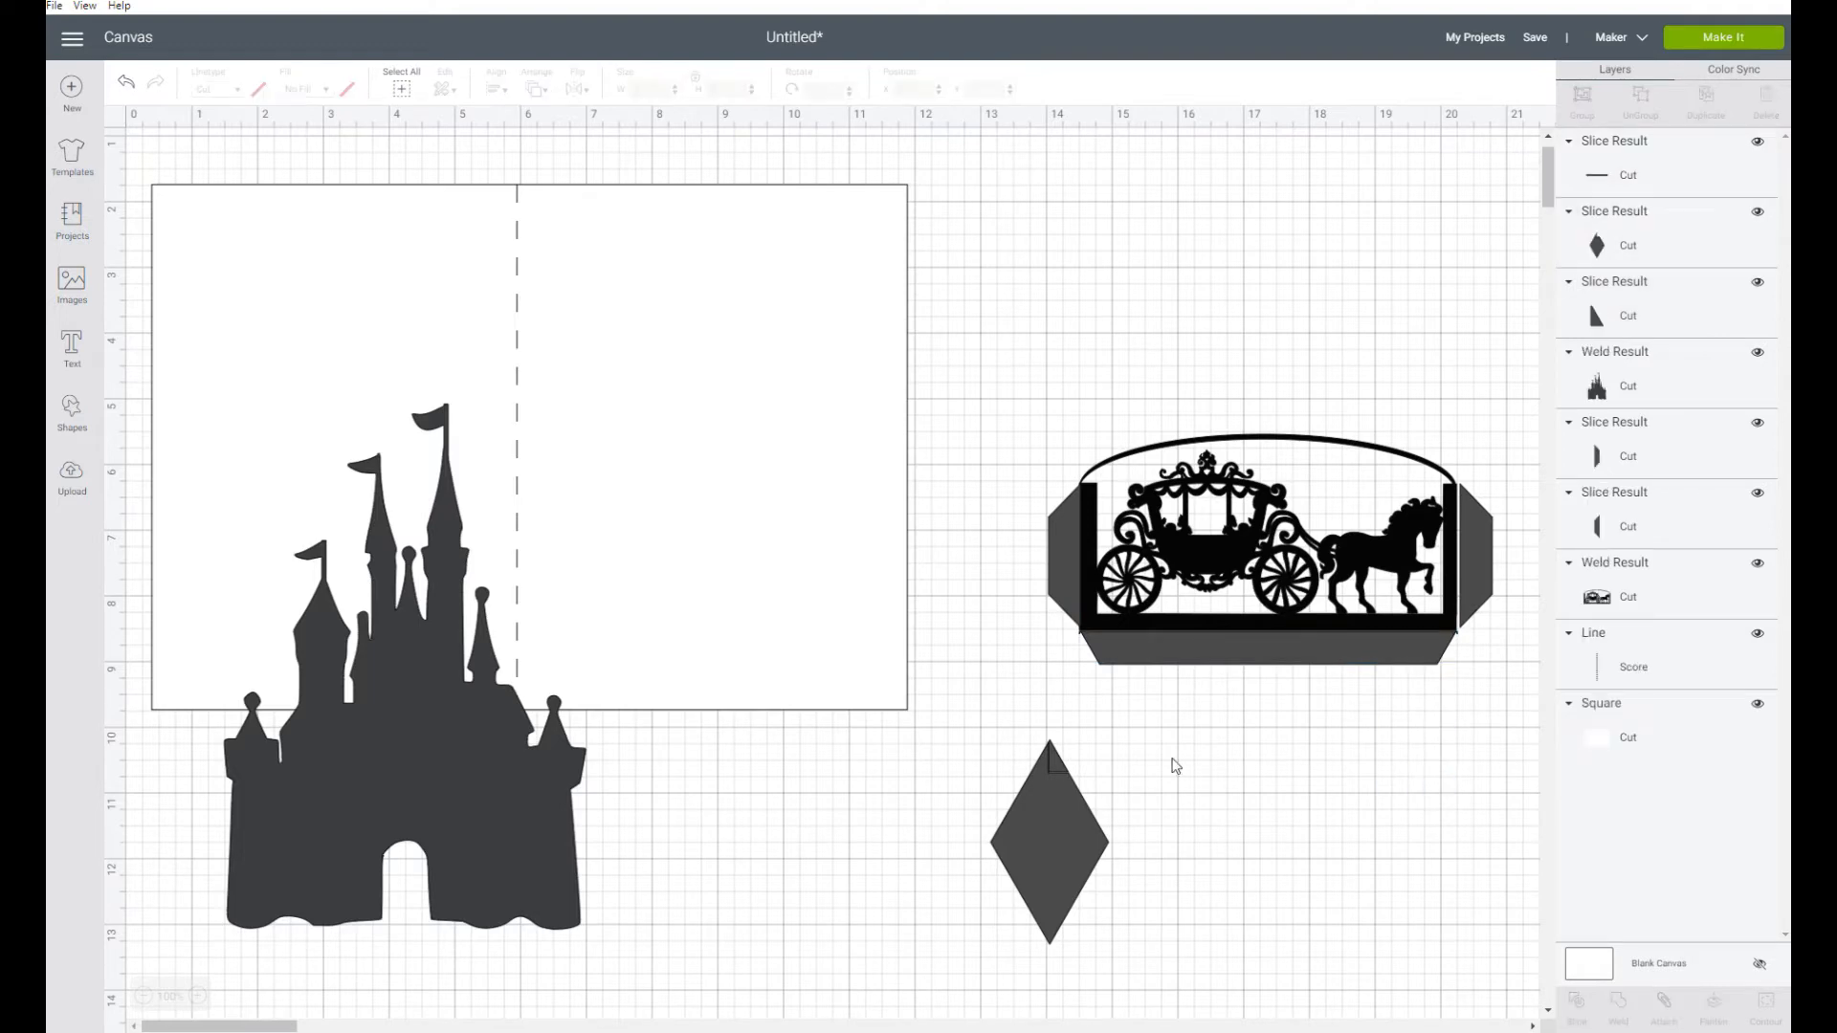
{"action": "left_click_drag", "start_coordinate": [999, 733], "coordinate": [1144, 940]}
{"action": "left_click", "coordinate": [977, 727]}
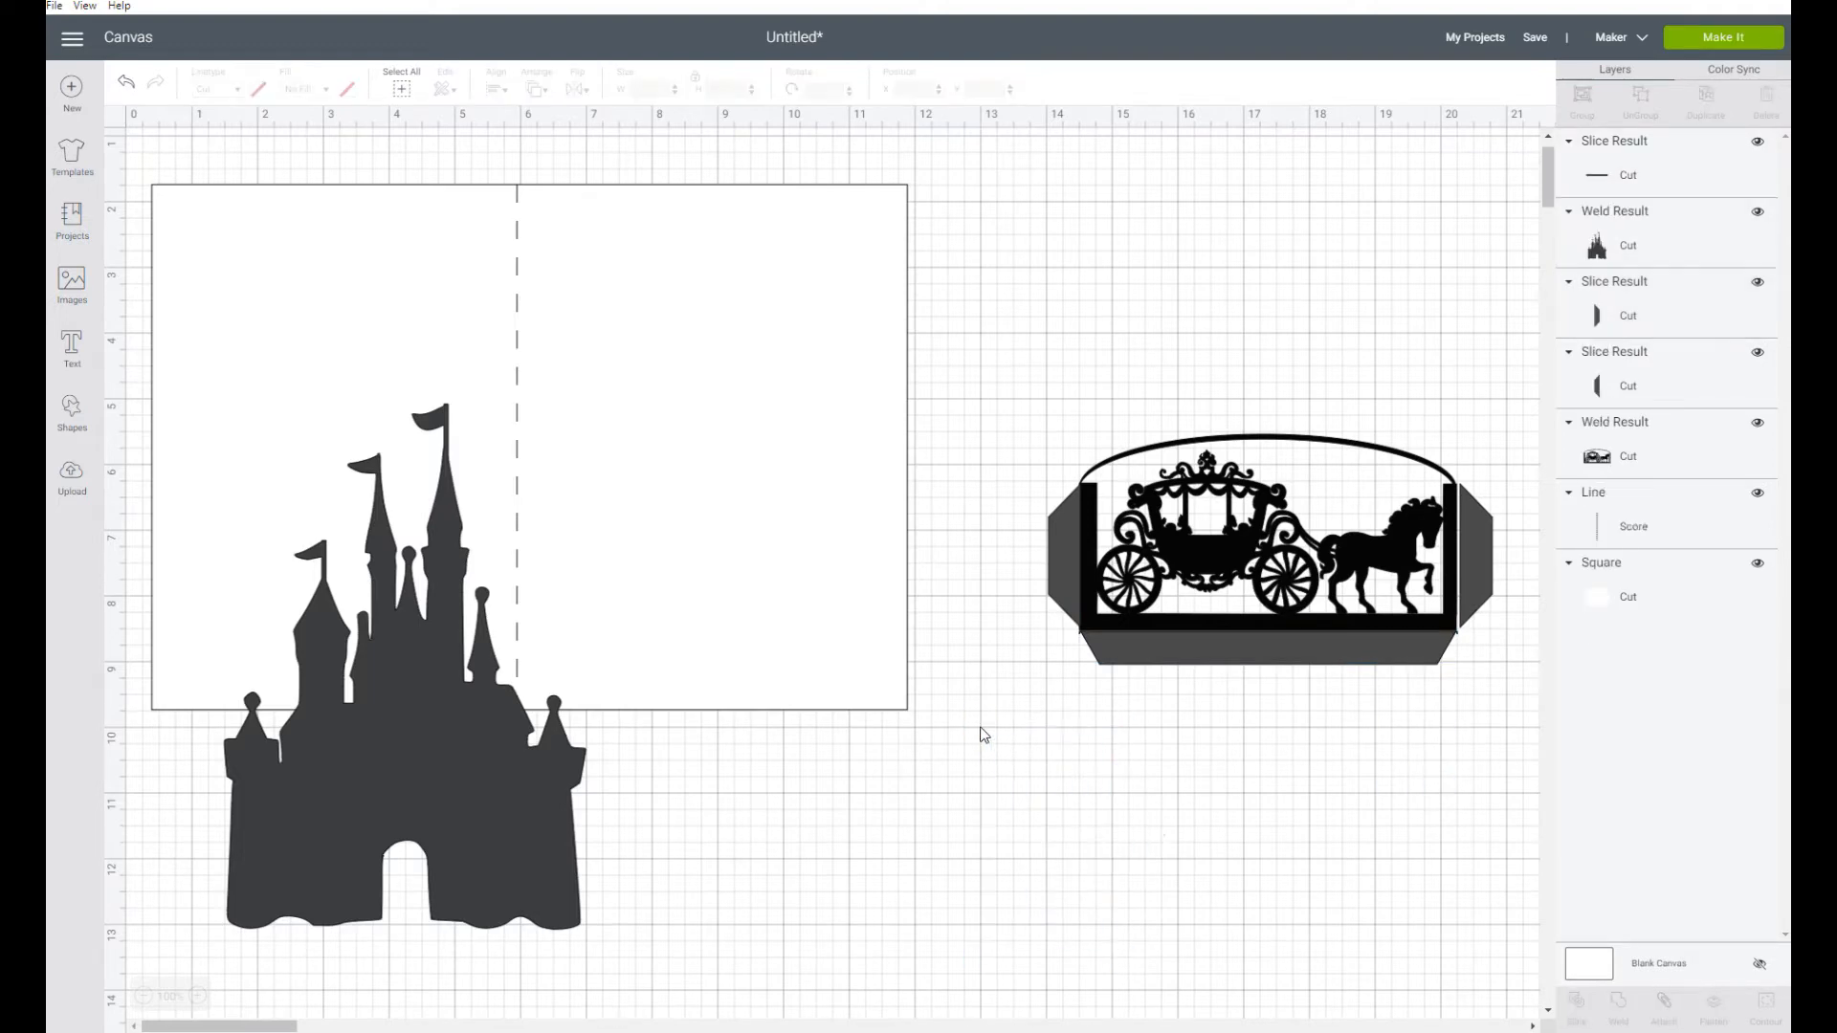
Duplicate the card's score line, placing the copy between the card and the carriage panel, and rotate it to 90 degrees
{"action": "left_click", "coordinate": [1229, 668]}
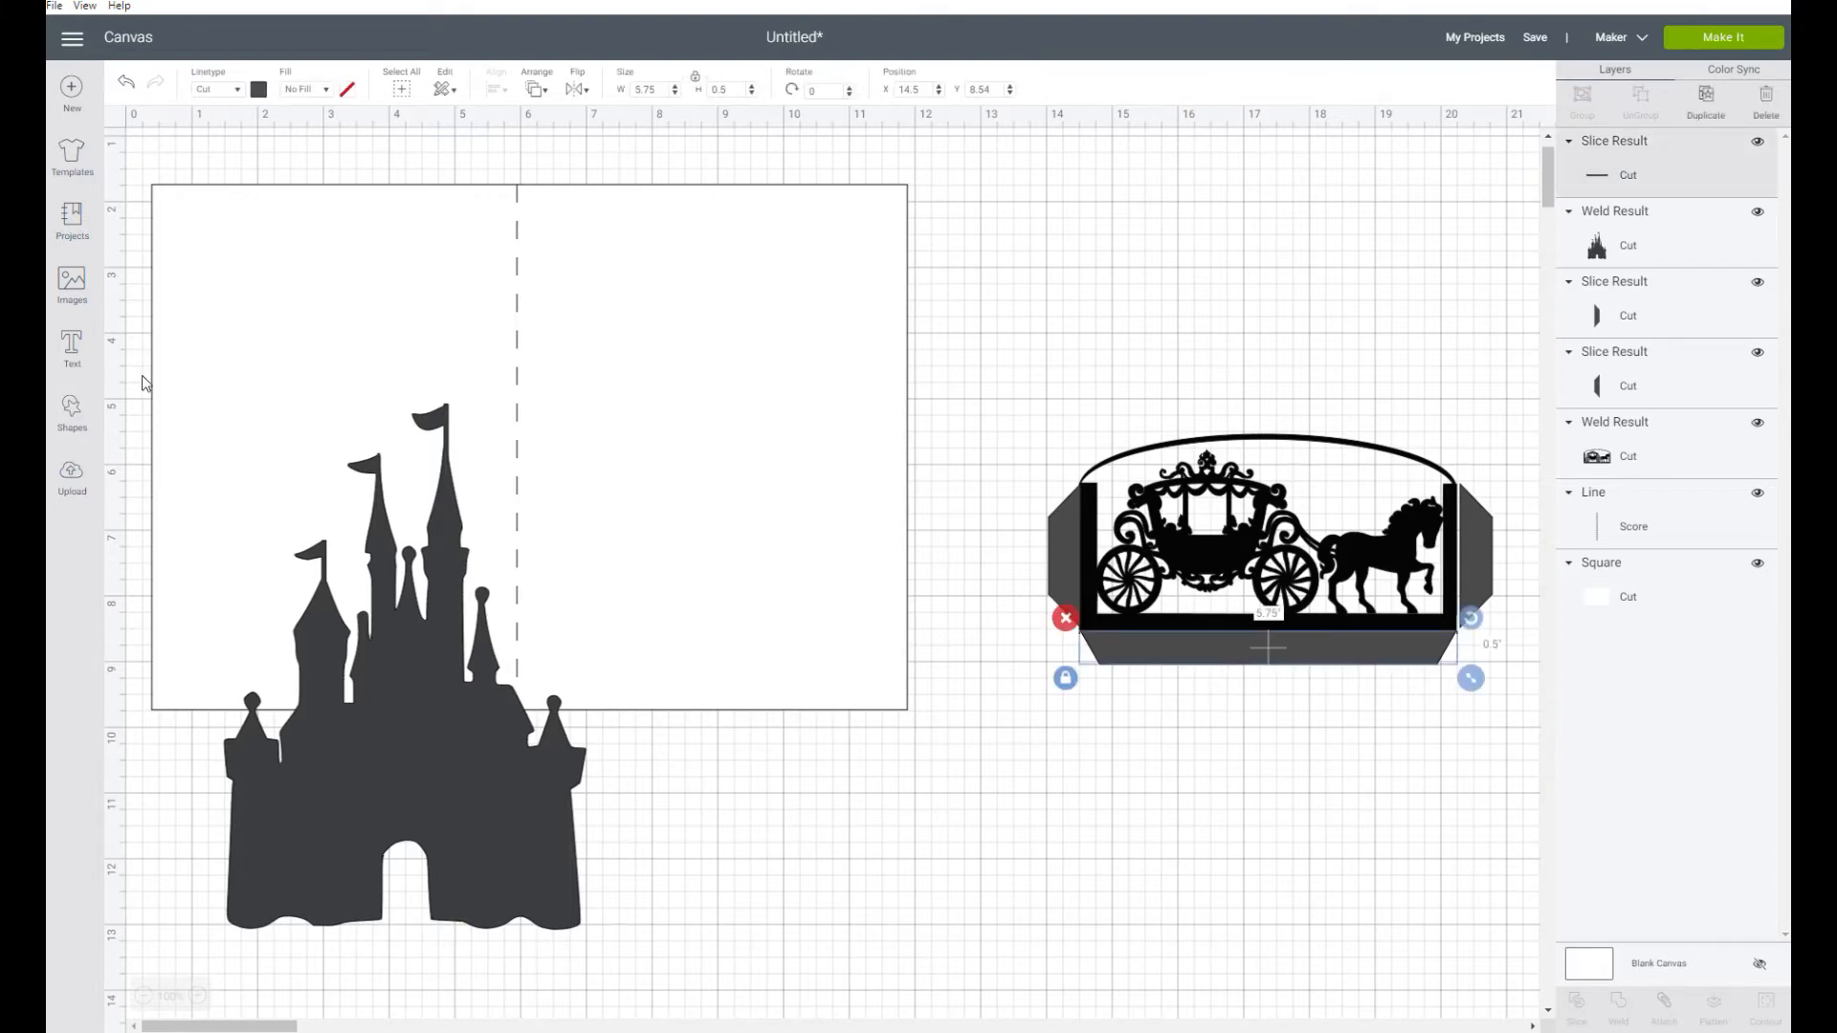
{"action": "left_click", "coordinate": [520, 228]}
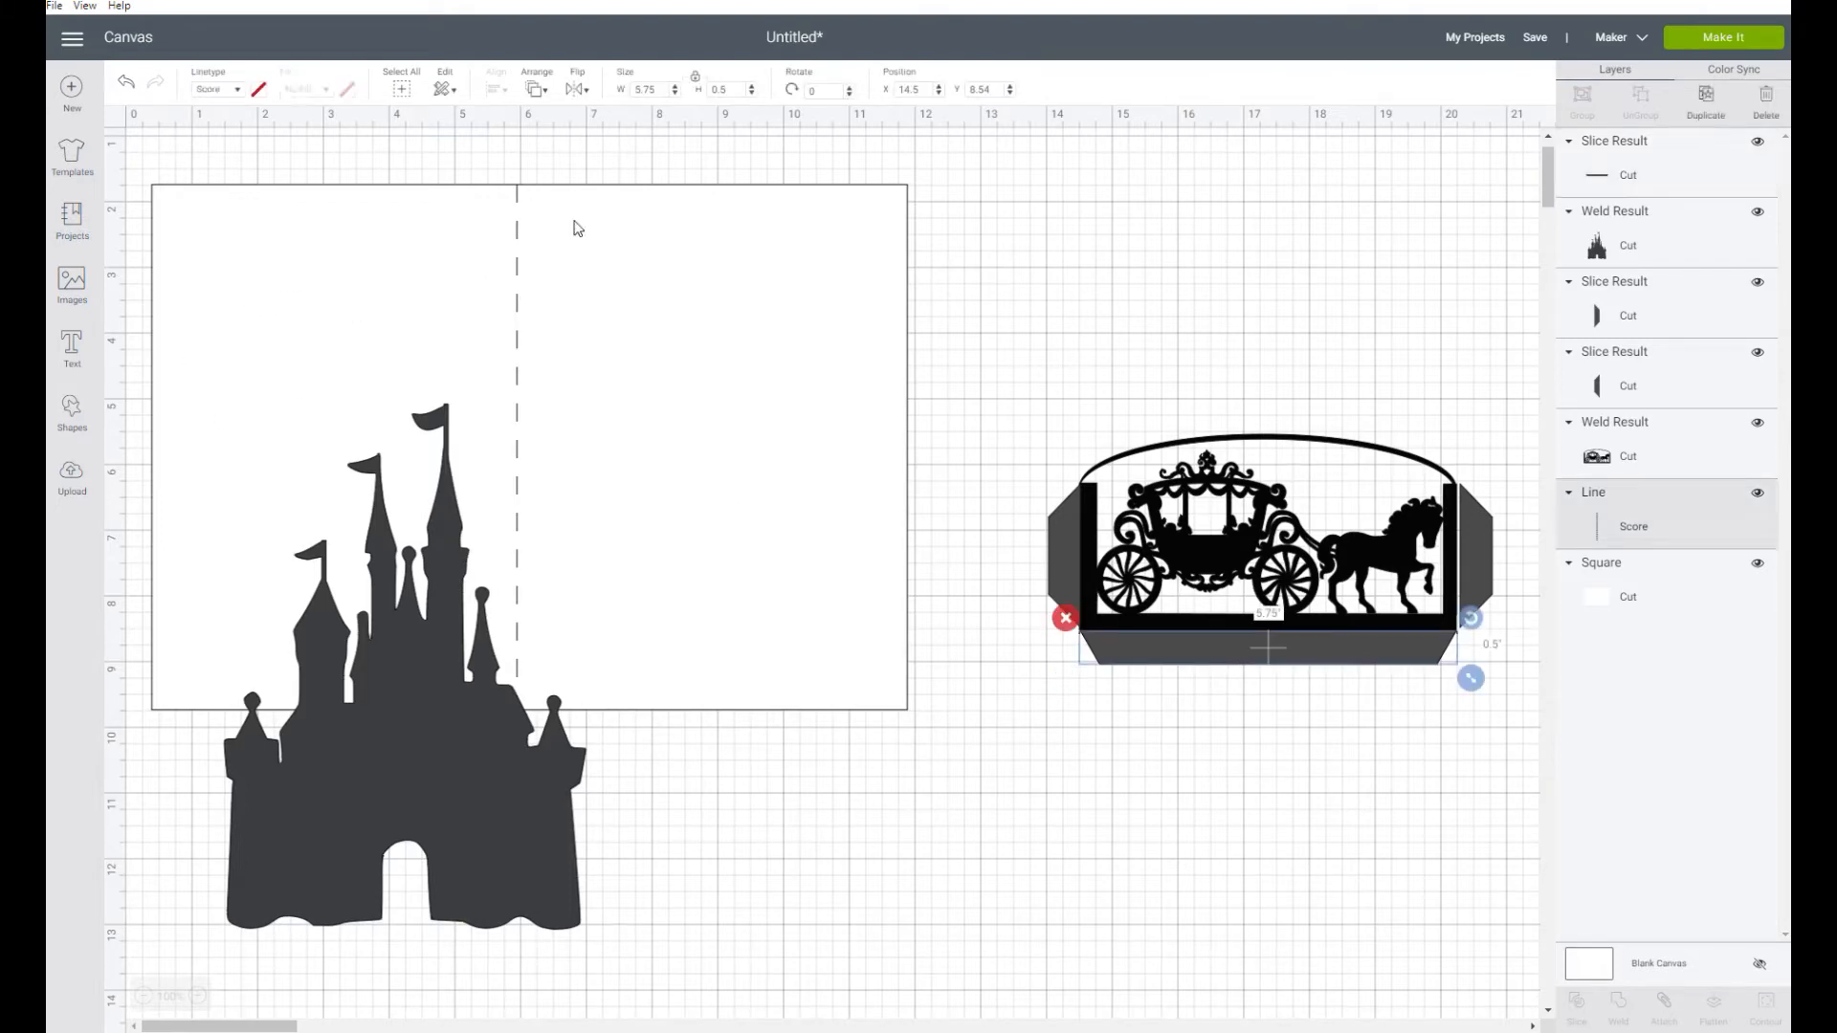
{"action": "left_click", "coordinate": [1706, 98]}
{"action": "left_click_drag", "start_coordinate": [549, 370], "coordinate": [993, 543]}
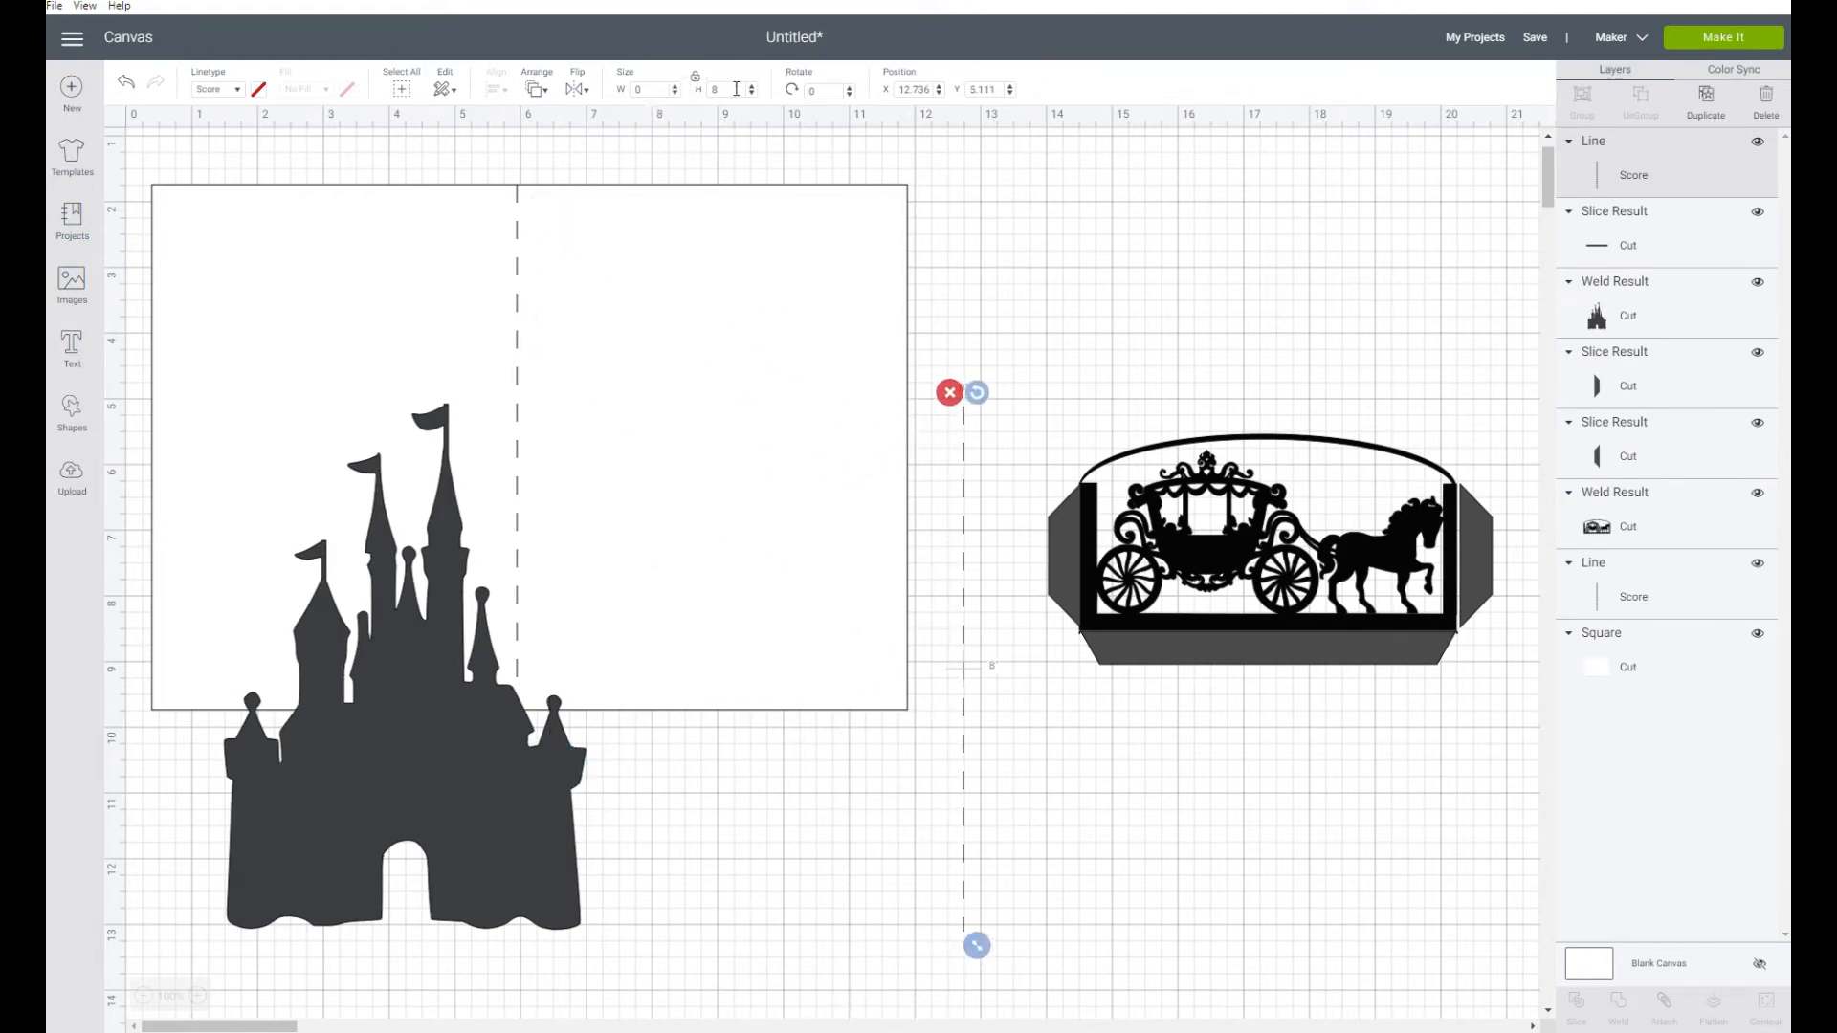
{"action": "left_click", "coordinate": [847, 92]}
{"action": "type", "text": "90"}
{"action": "key", "text": "Return"}
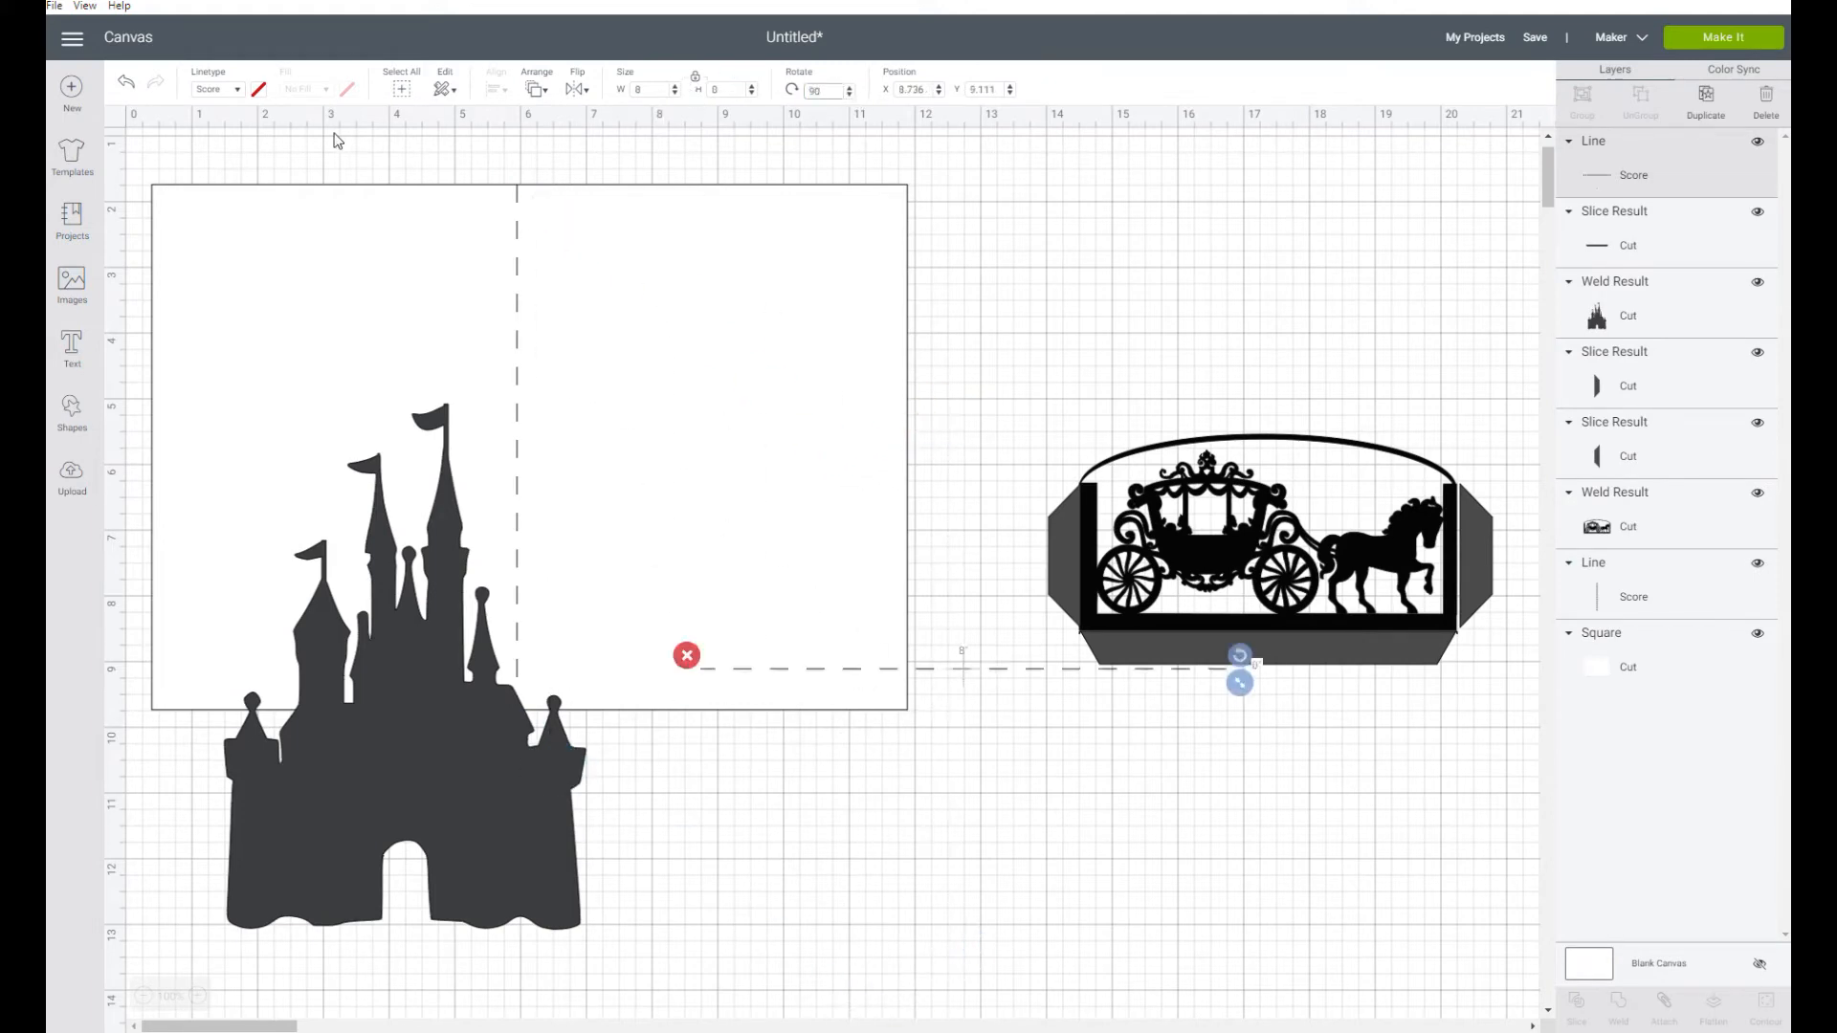
Set the horizontal score line's width to 5.75 inches and move it below the carriage panel's bottom tab
{"action": "left_click", "coordinate": [658, 89]}
{"action": "type", "text": "5.75"}
{"action": "key", "text": "Return"}
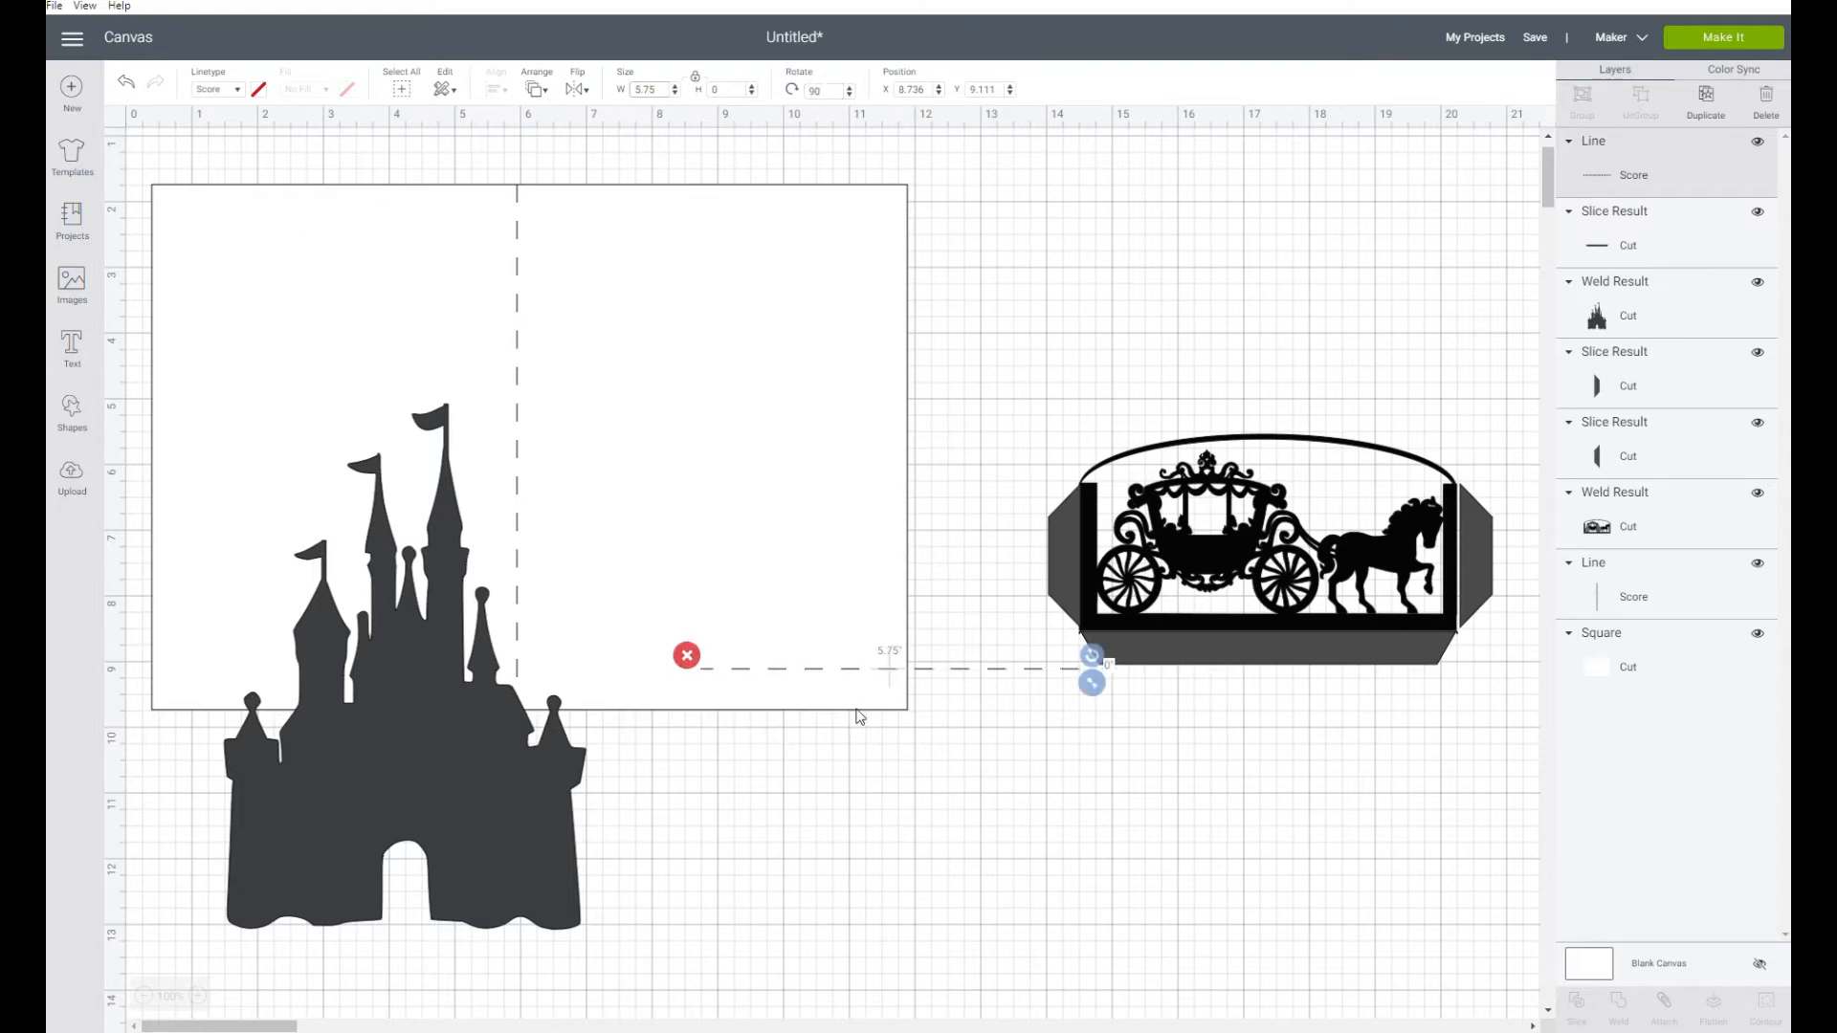
{"action": "left_click_drag", "start_coordinate": [882, 677], "coordinate": [1222, 732]}
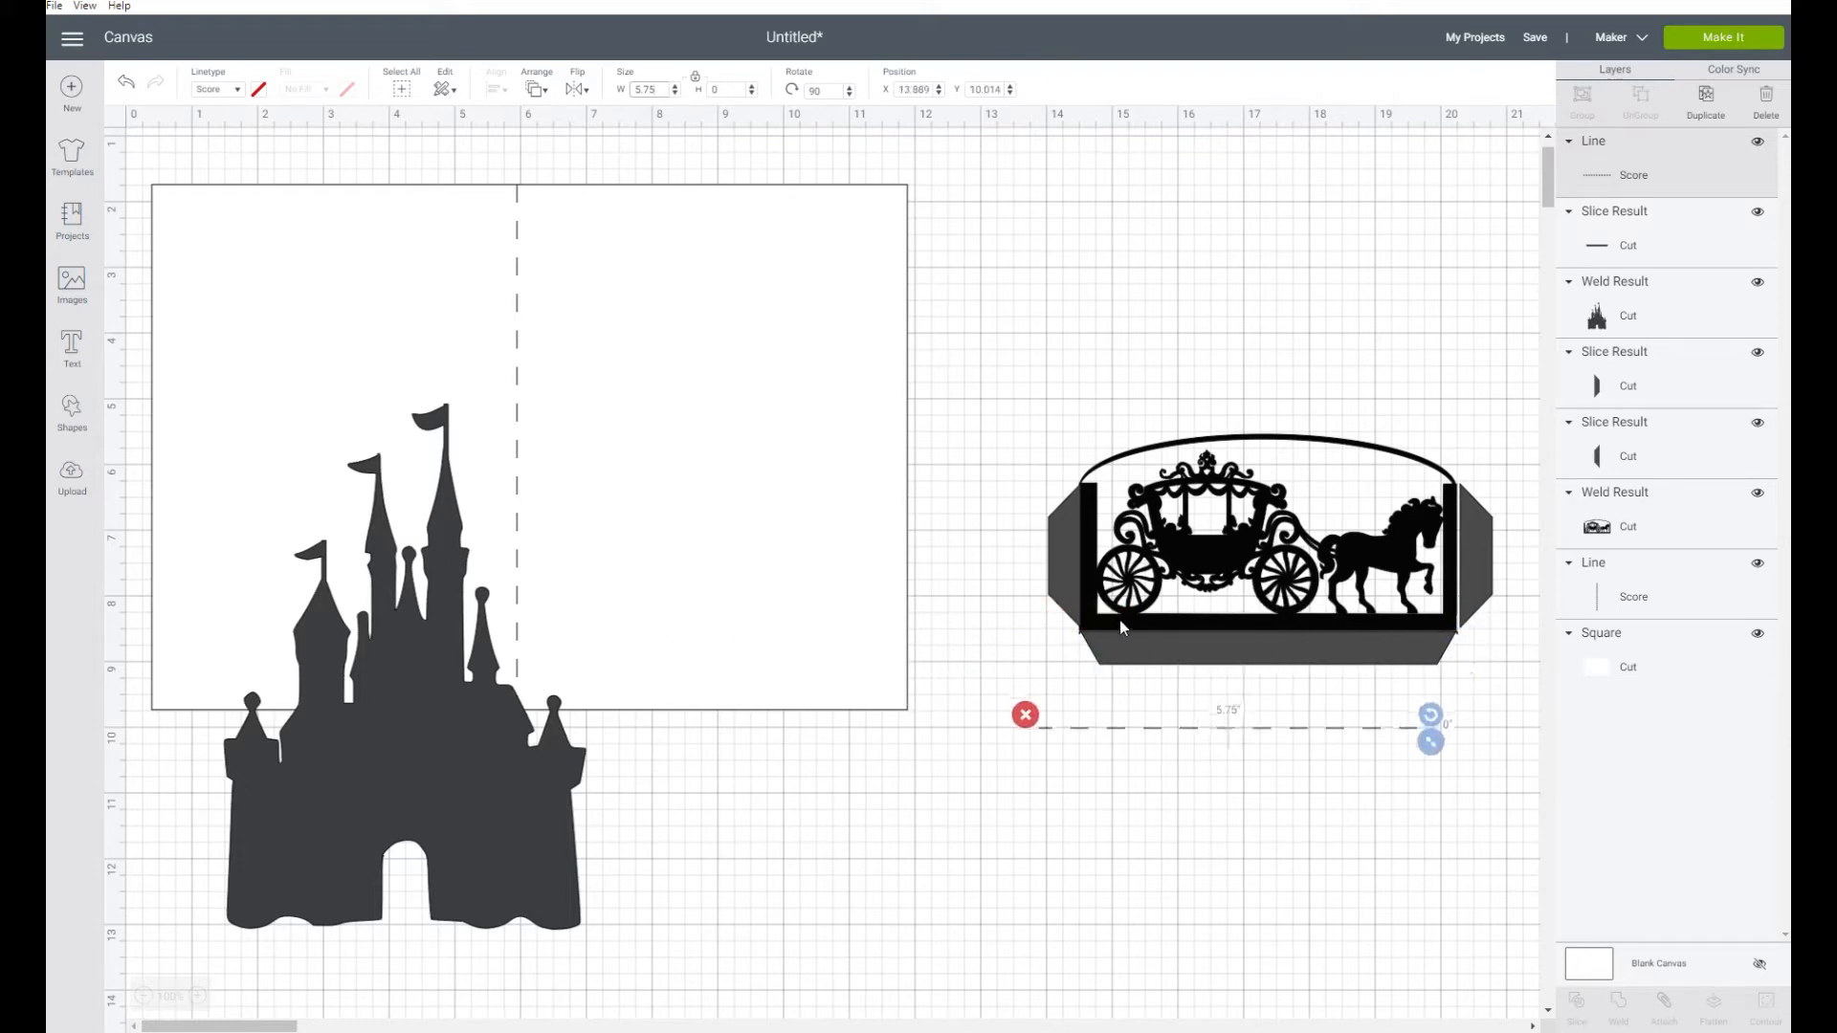
Duplicate the card's vertical score line to the left of the carriage panel and set the copy's height to 2.25 inches
{"action": "left_click", "coordinate": [518, 343]}
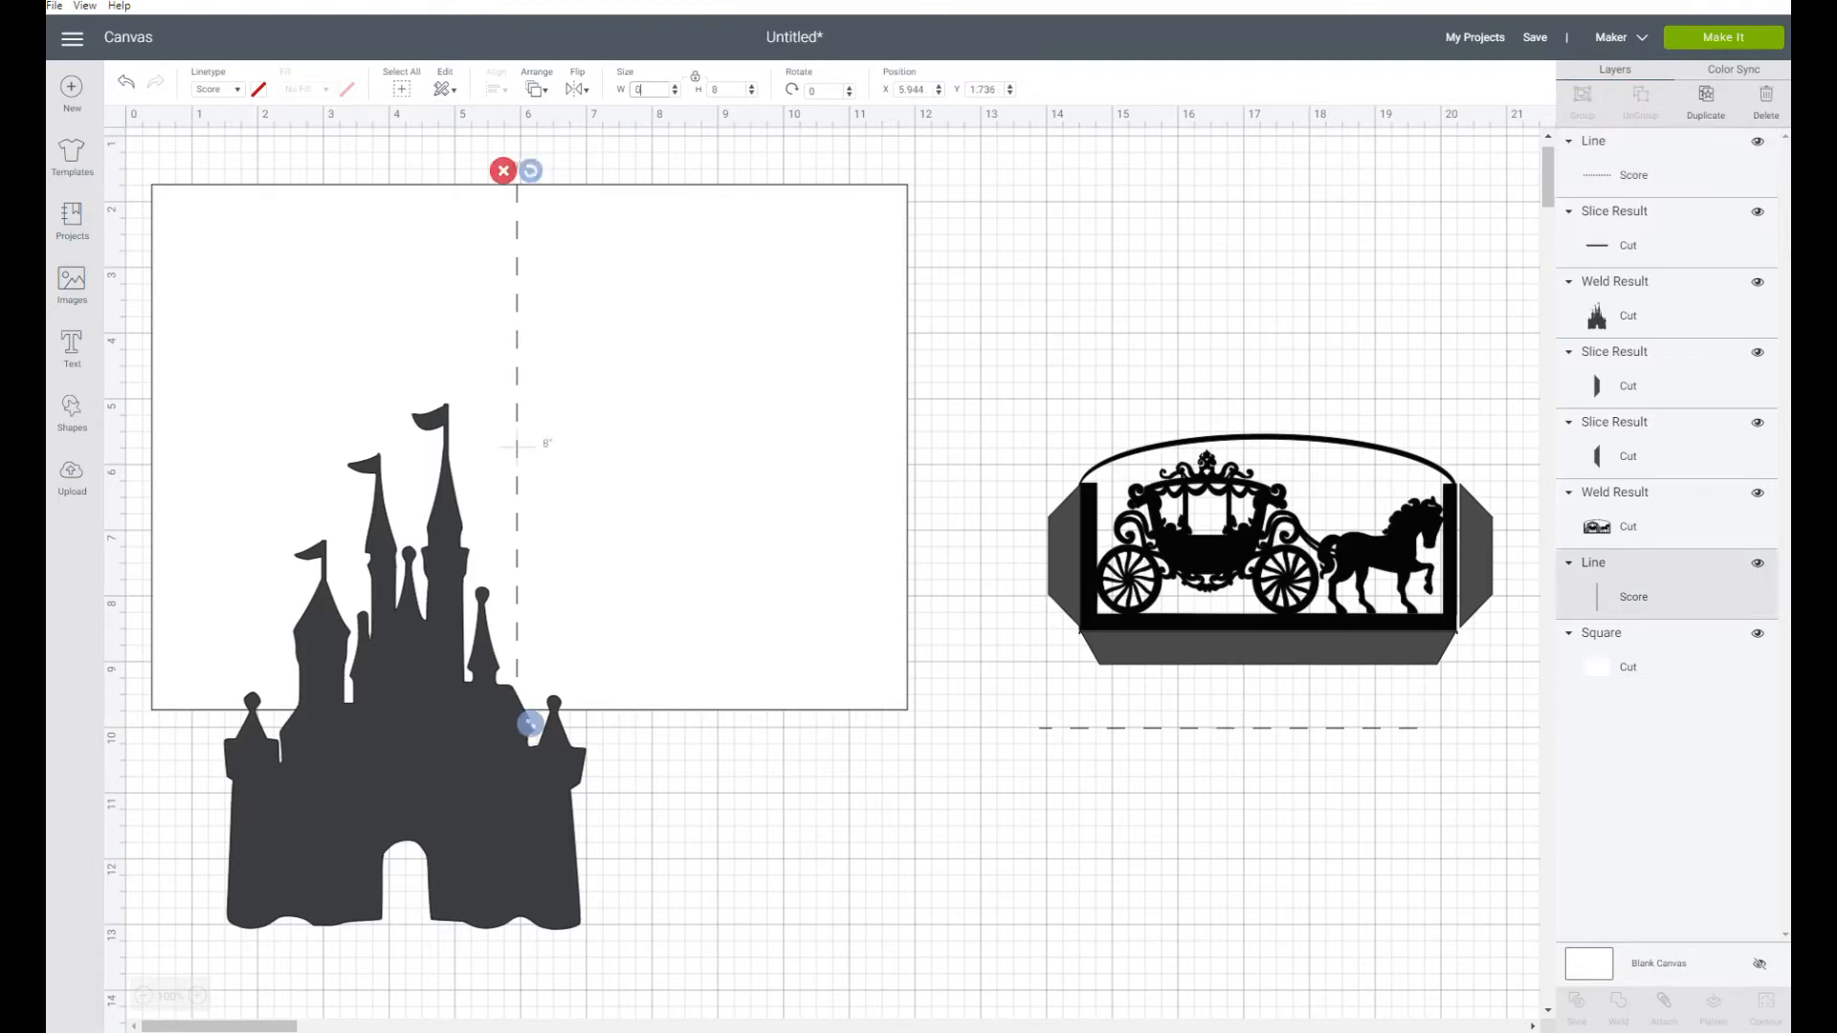
{"action": "left_click", "coordinate": [1706, 98]}
{"action": "left_click_drag", "start_coordinate": [547, 484], "coordinate": [977, 618]}
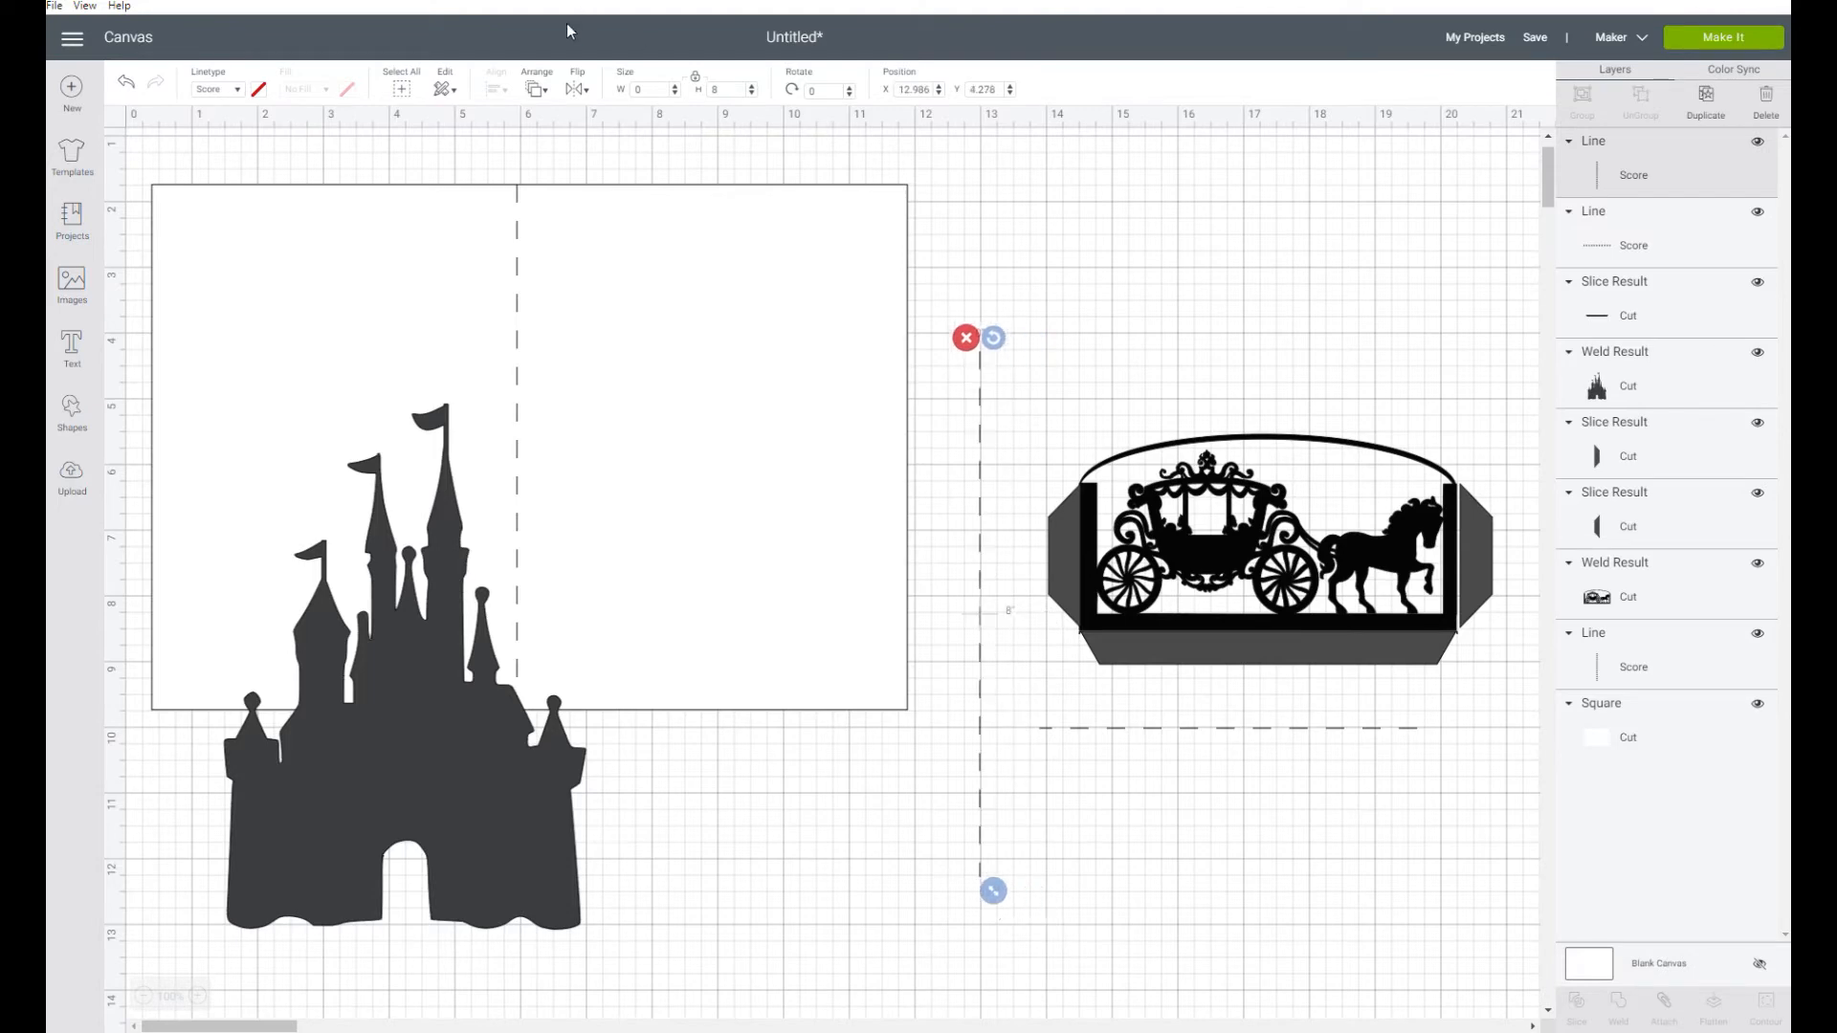
{"action": "double_click", "coordinate": [709, 88]}
{"action": "type", "text": "2.25"}
{"action": "key", "text": "Return"}
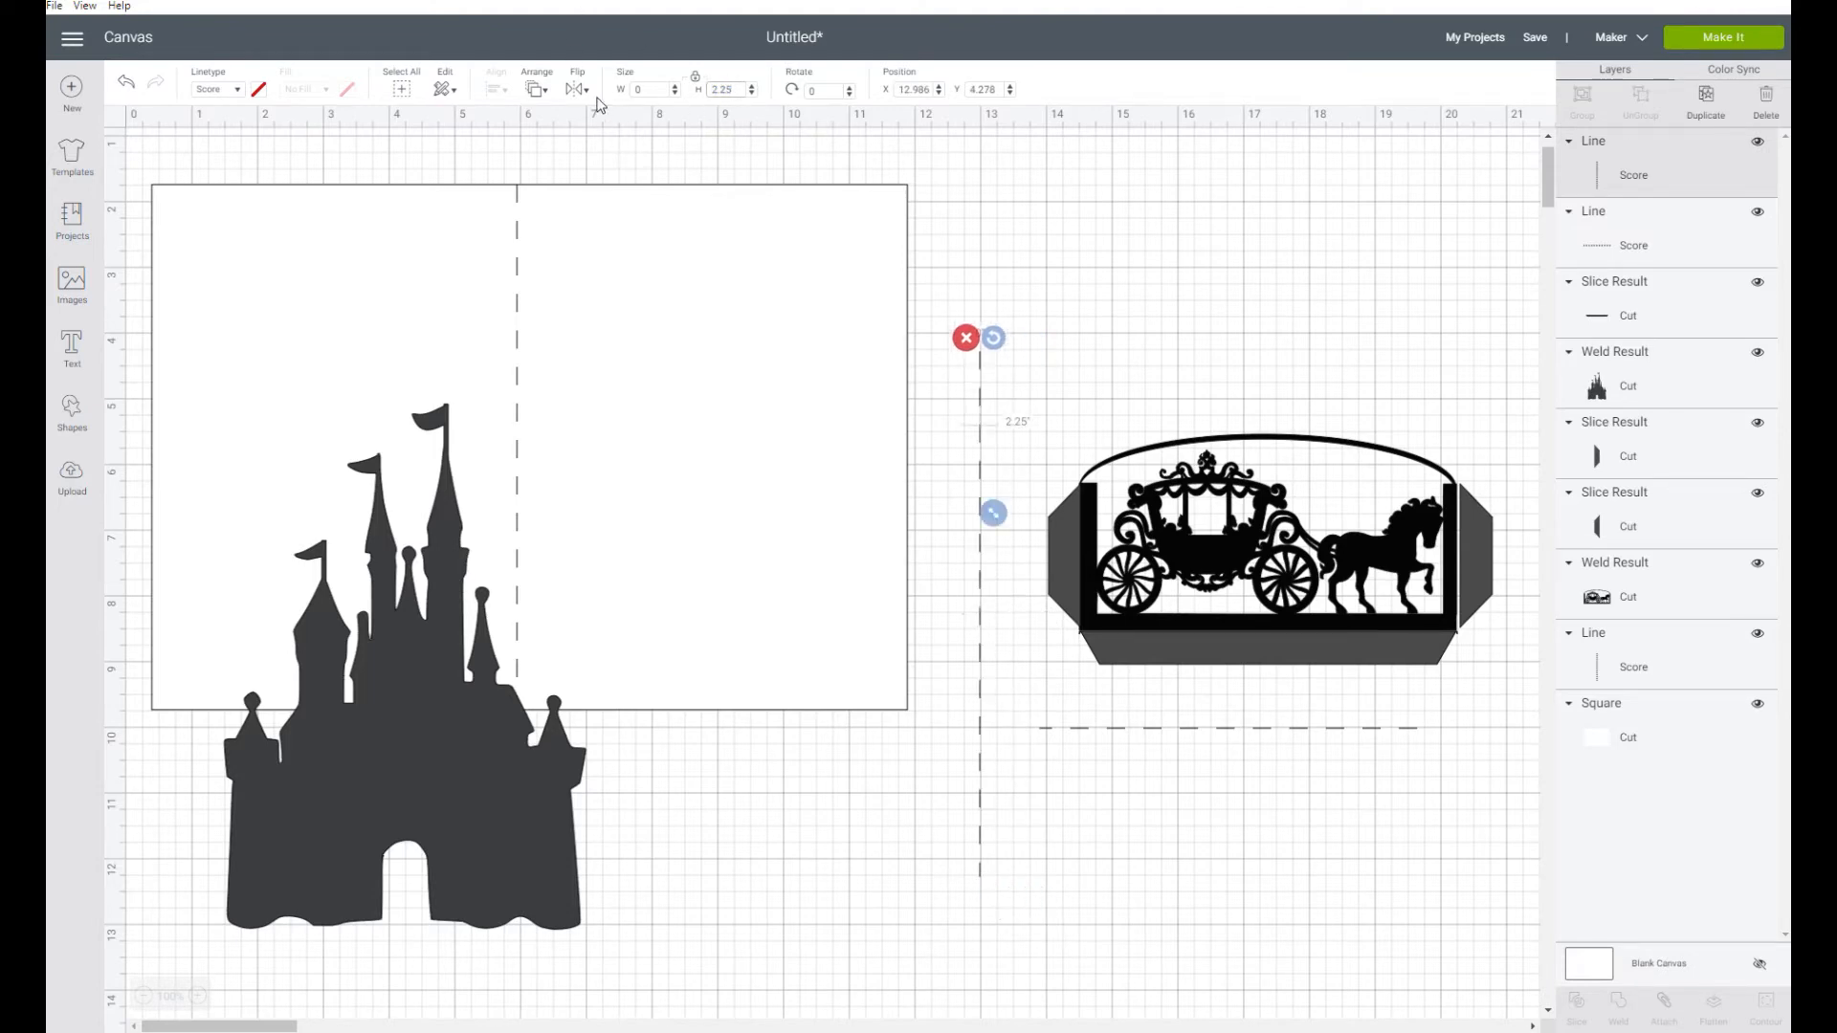
Set the short vertical score line's height to 2.2 inches, duplicate it, and place both lines above the carriage panel
{"action": "left_click", "coordinate": [1074, 559]}
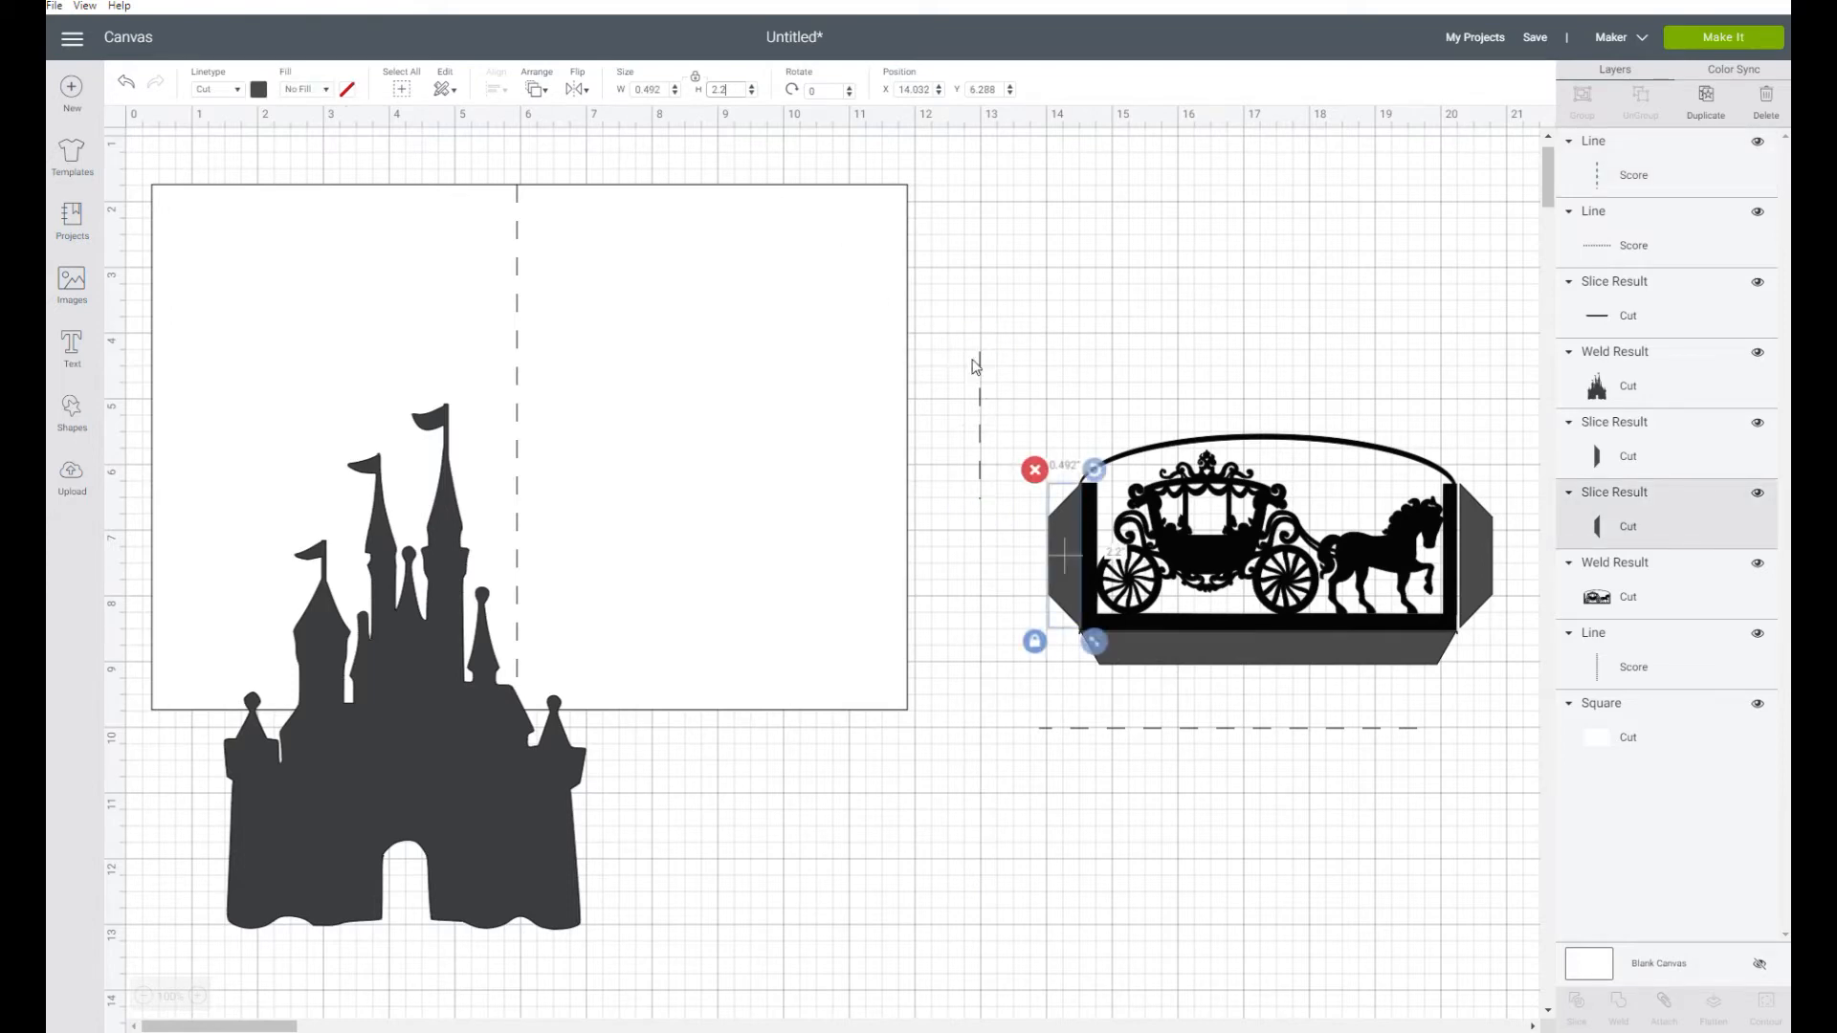
{"action": "left_click", "coordinate": [982, 395]}
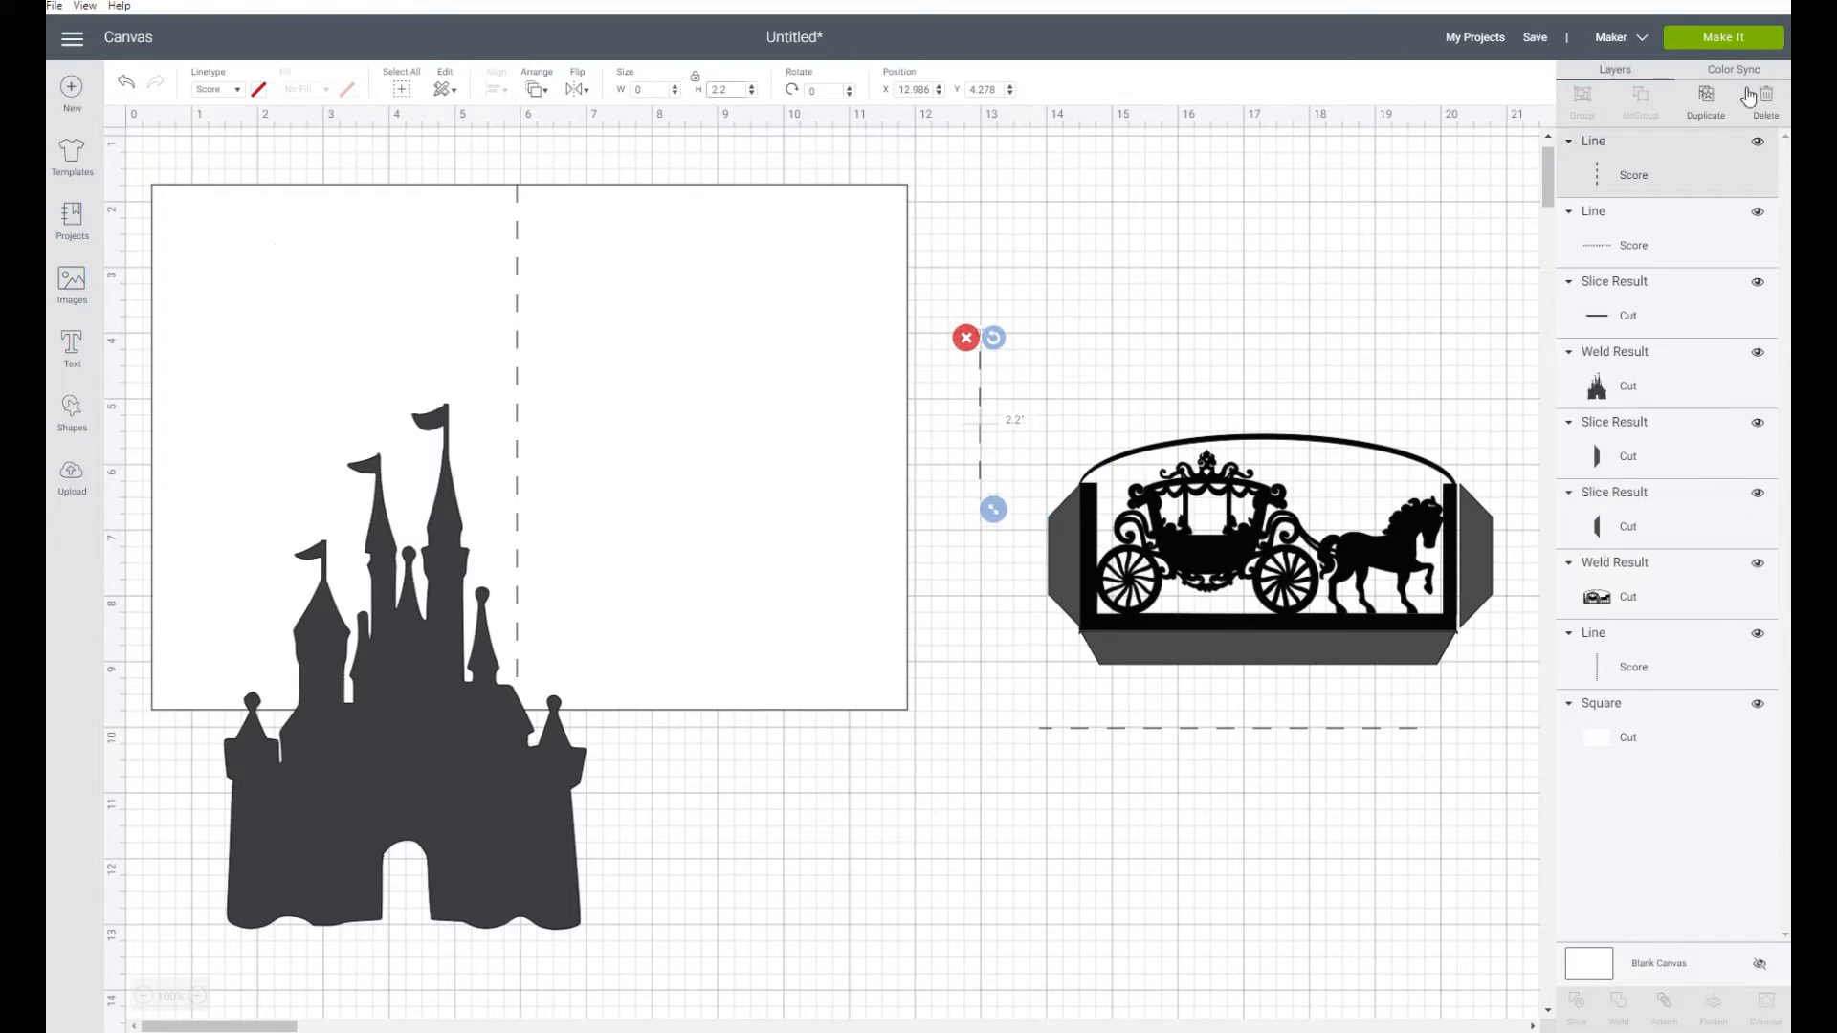
{"action": "left_click", "coordinate": [1707, 99]}
{"action": "left_click_drag", "start_coordinate": [1014, 461], "coordinate": [1339, 348]}
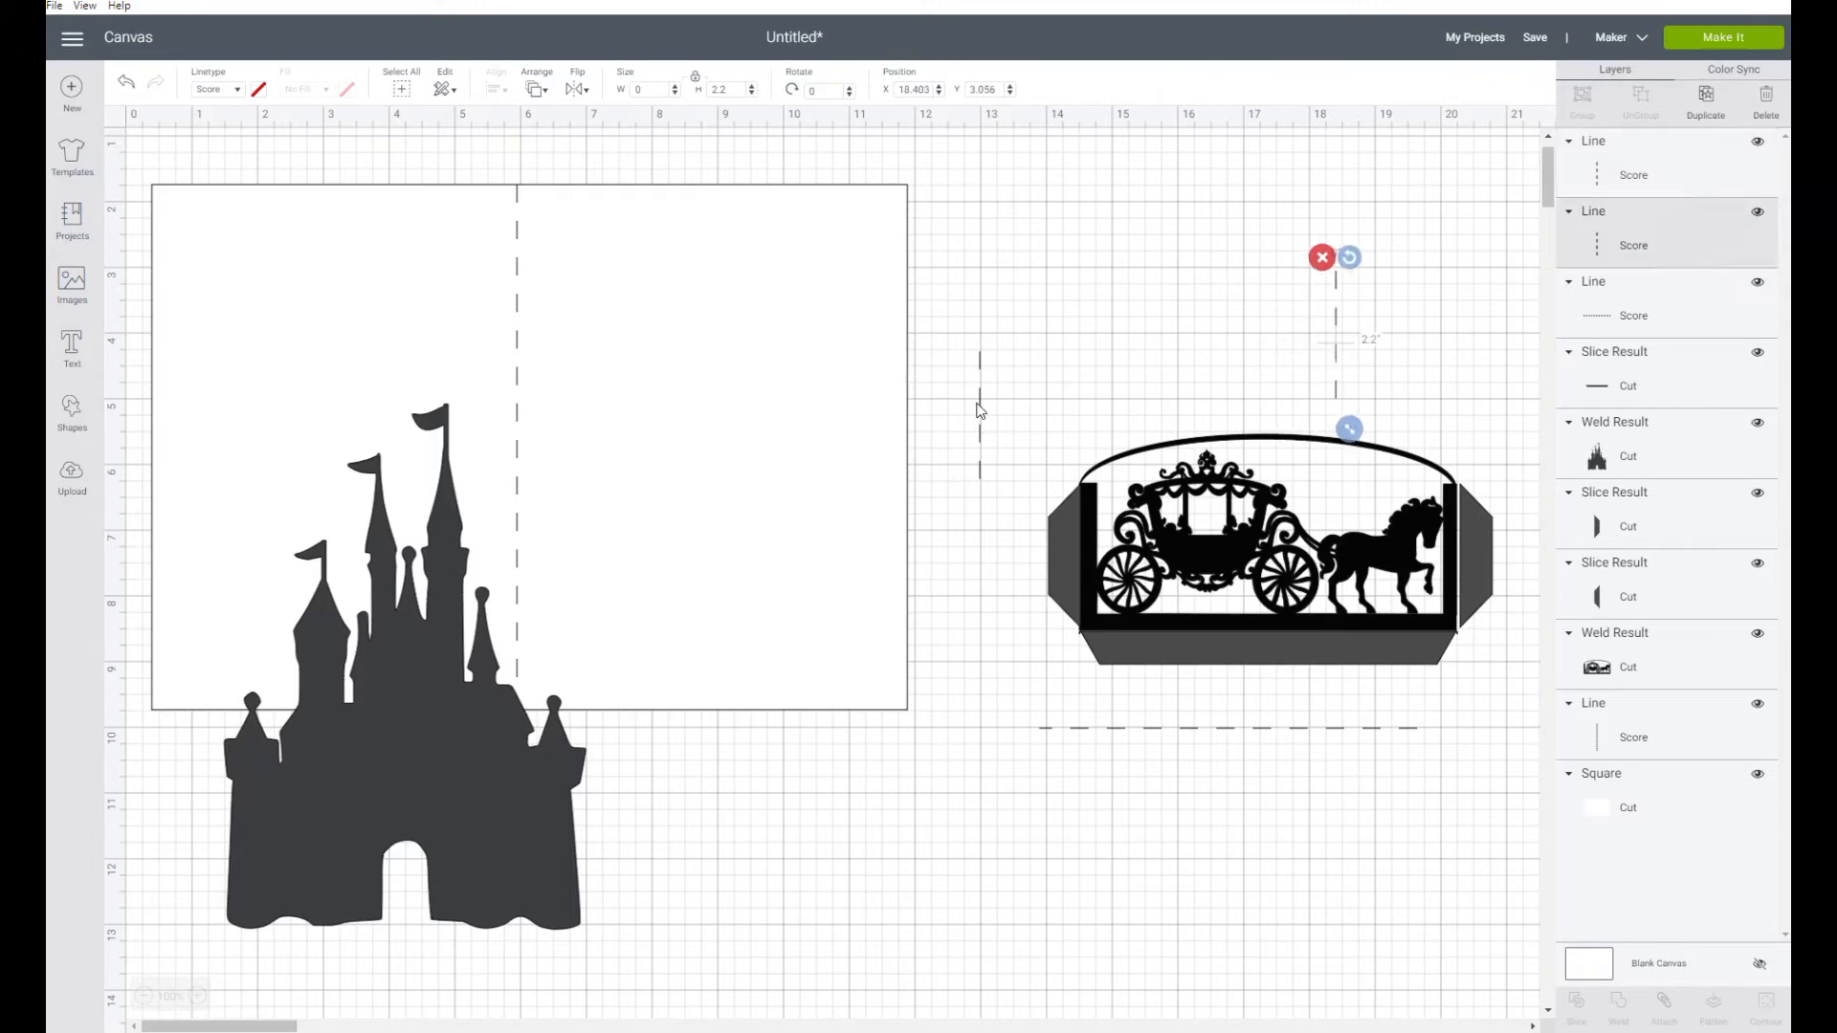
Recolour the carriage panel's two side tabs and its bottom tab light yellow
{"action": "left_click", "coordinate": [1066, 524]}
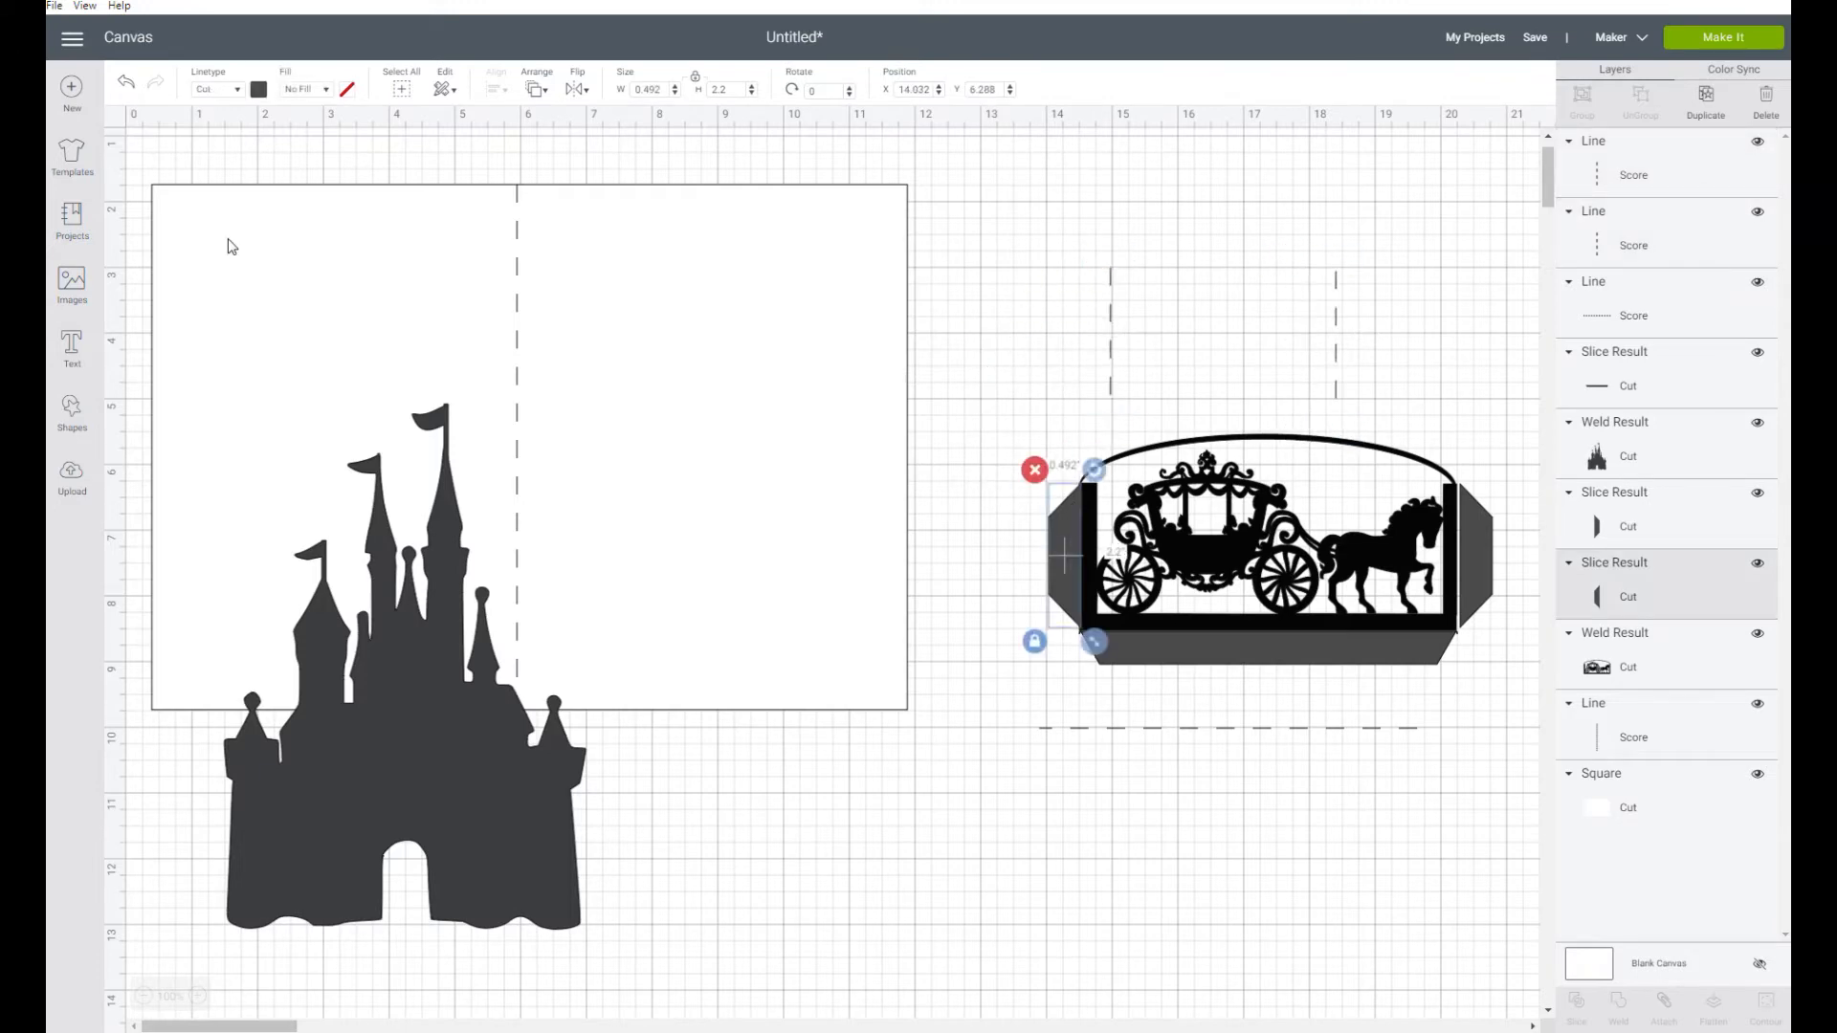
{"action": "left_click", "coordinate": [258, 90]}
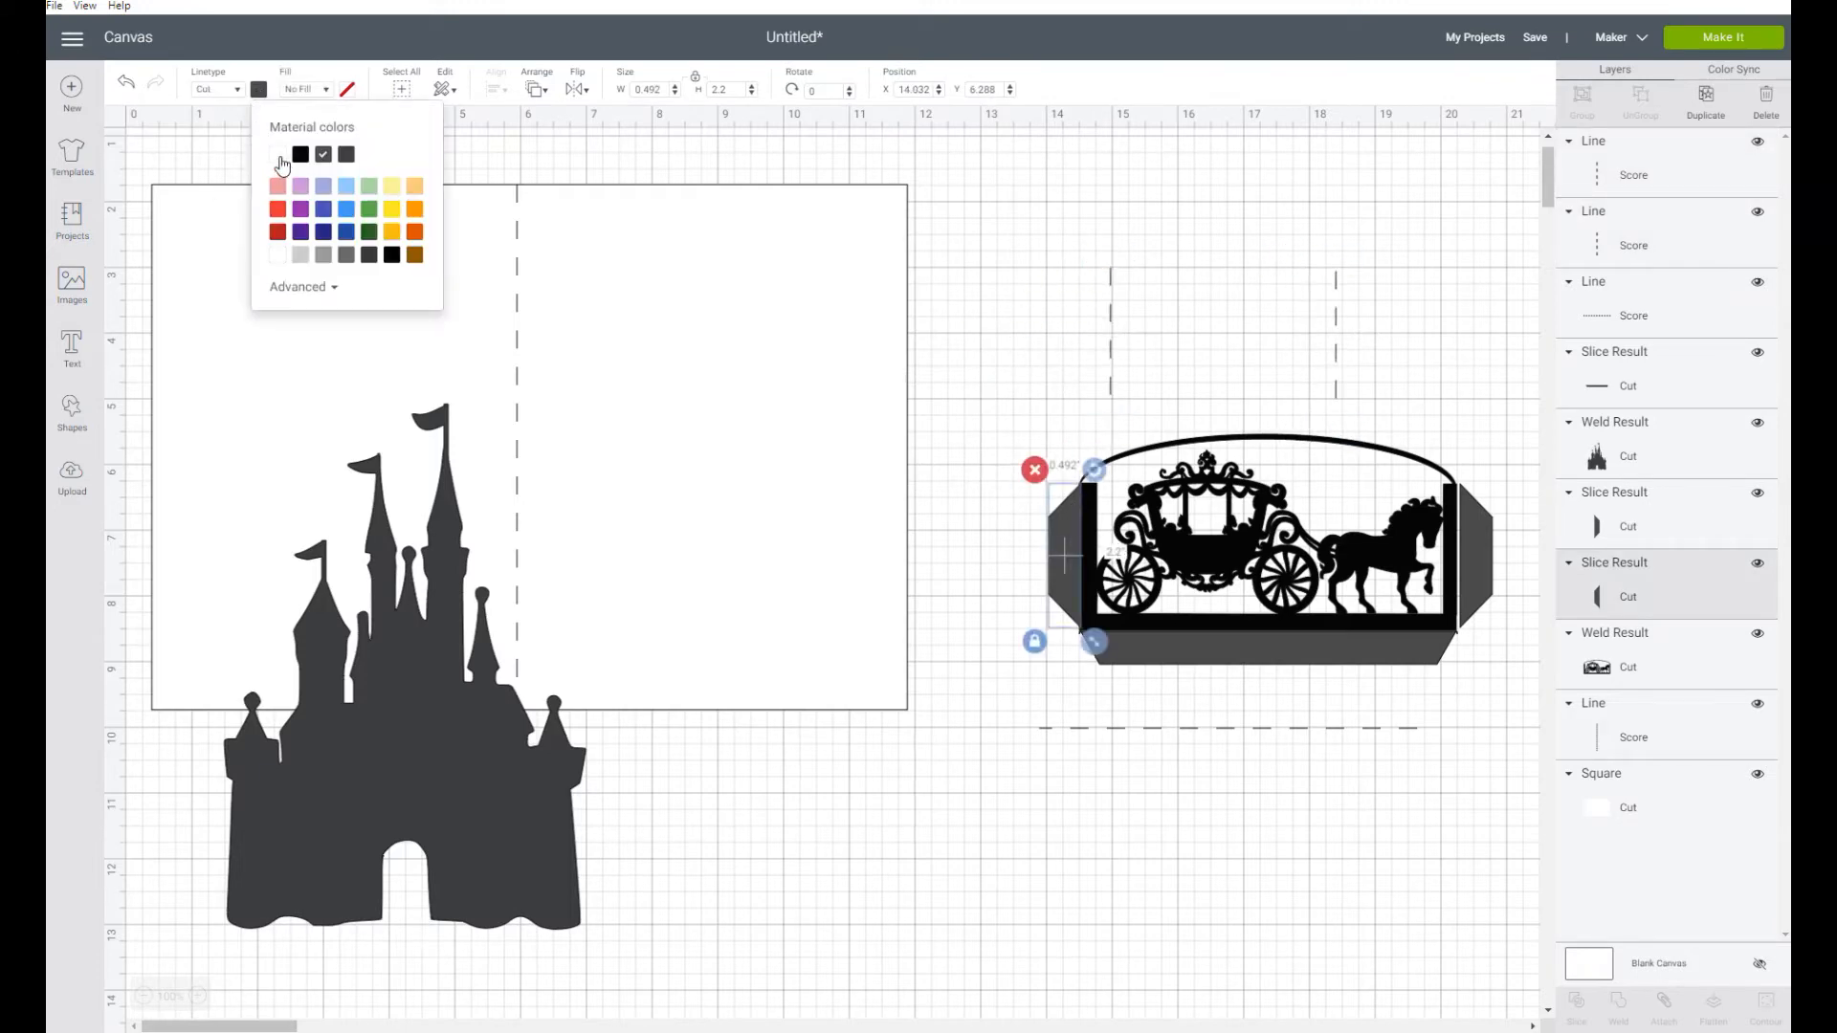
{"action": "left_click", "coordinate": [392, 186]}
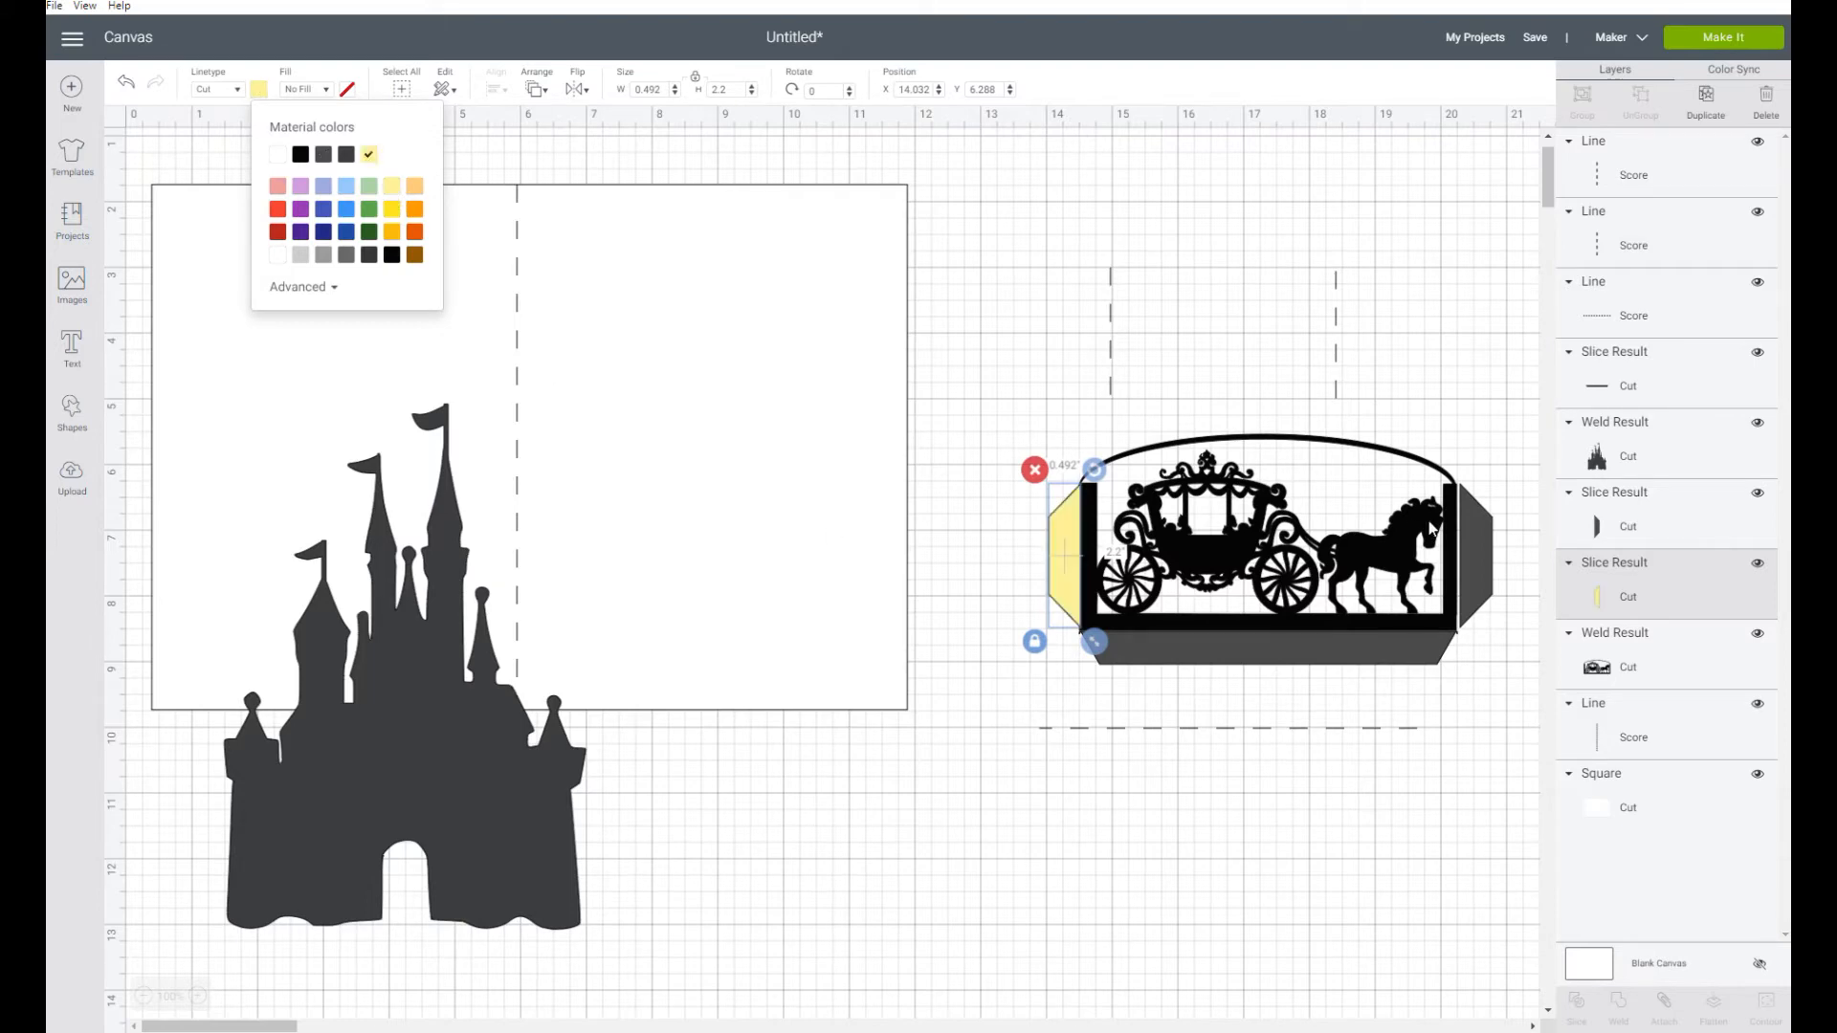
{"action": "left_click", "coordinate": [1487, 549]}
{"action": "left_click", "coordinate": [258, 90]}
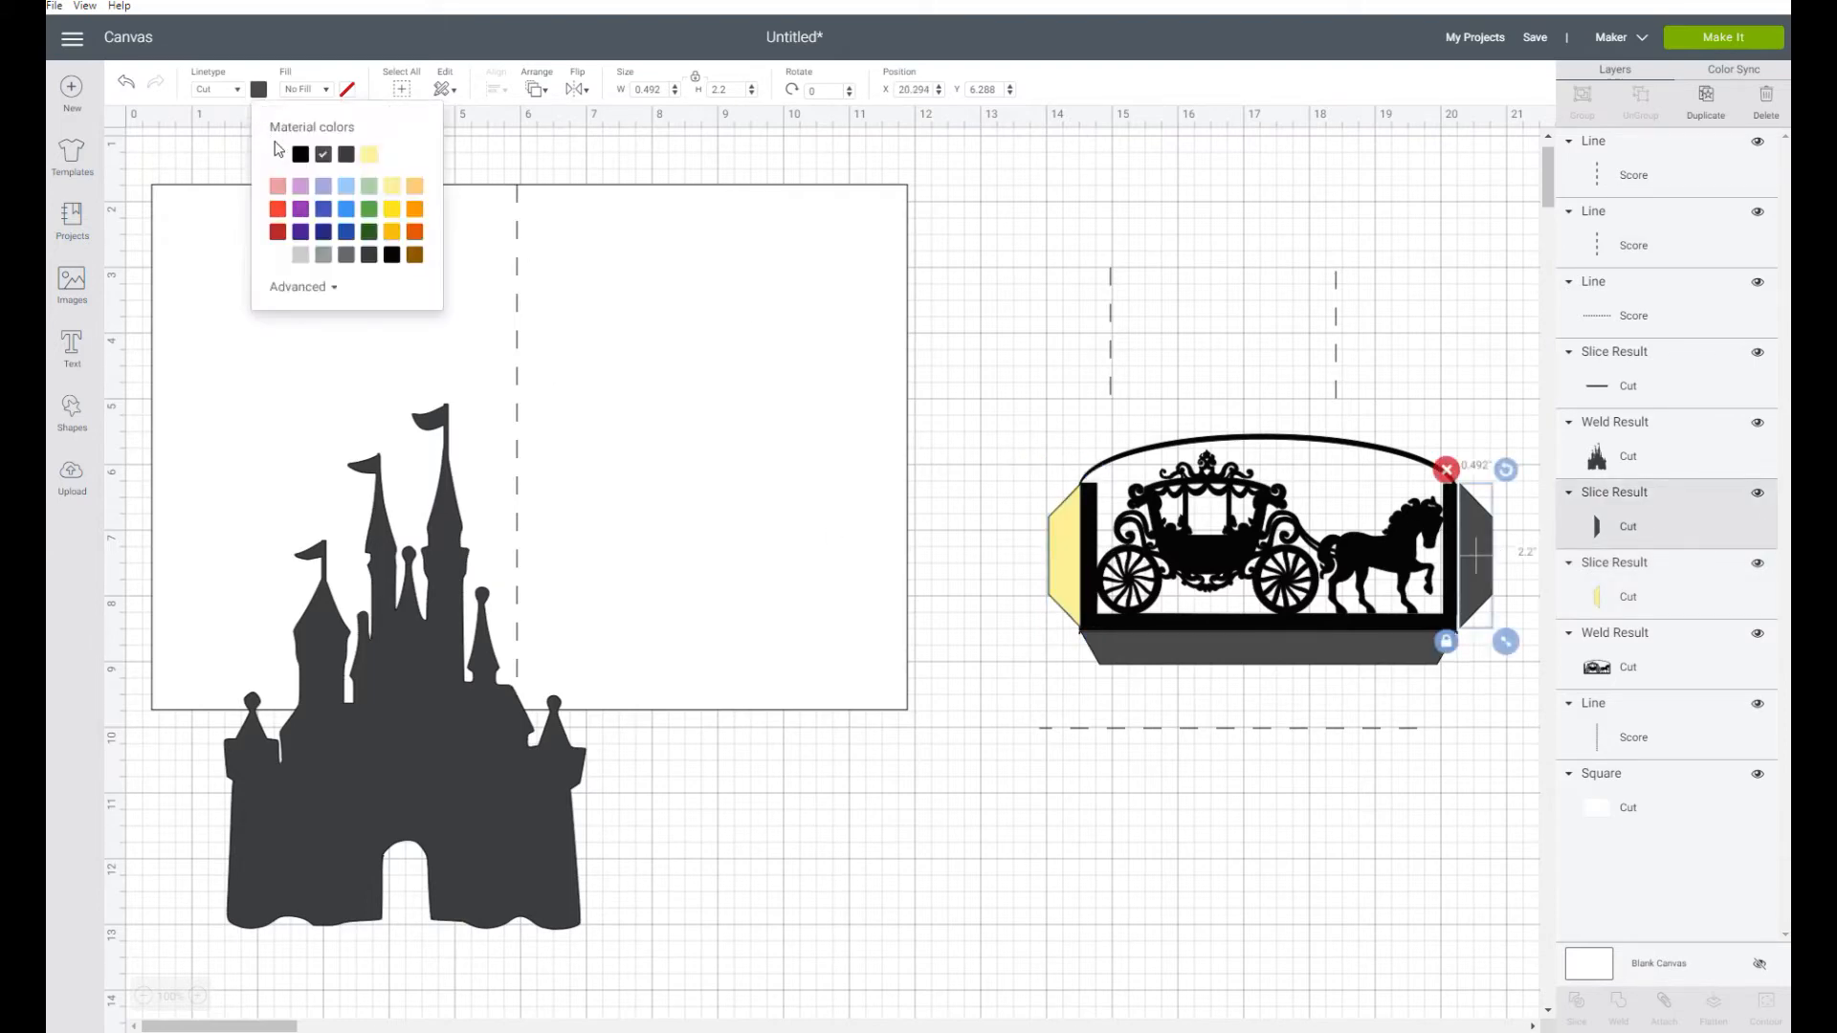
{"action": "left_click", "coordinate": [371, 159]}
{"action": "left_click", "coordinate": [1220, 658]}
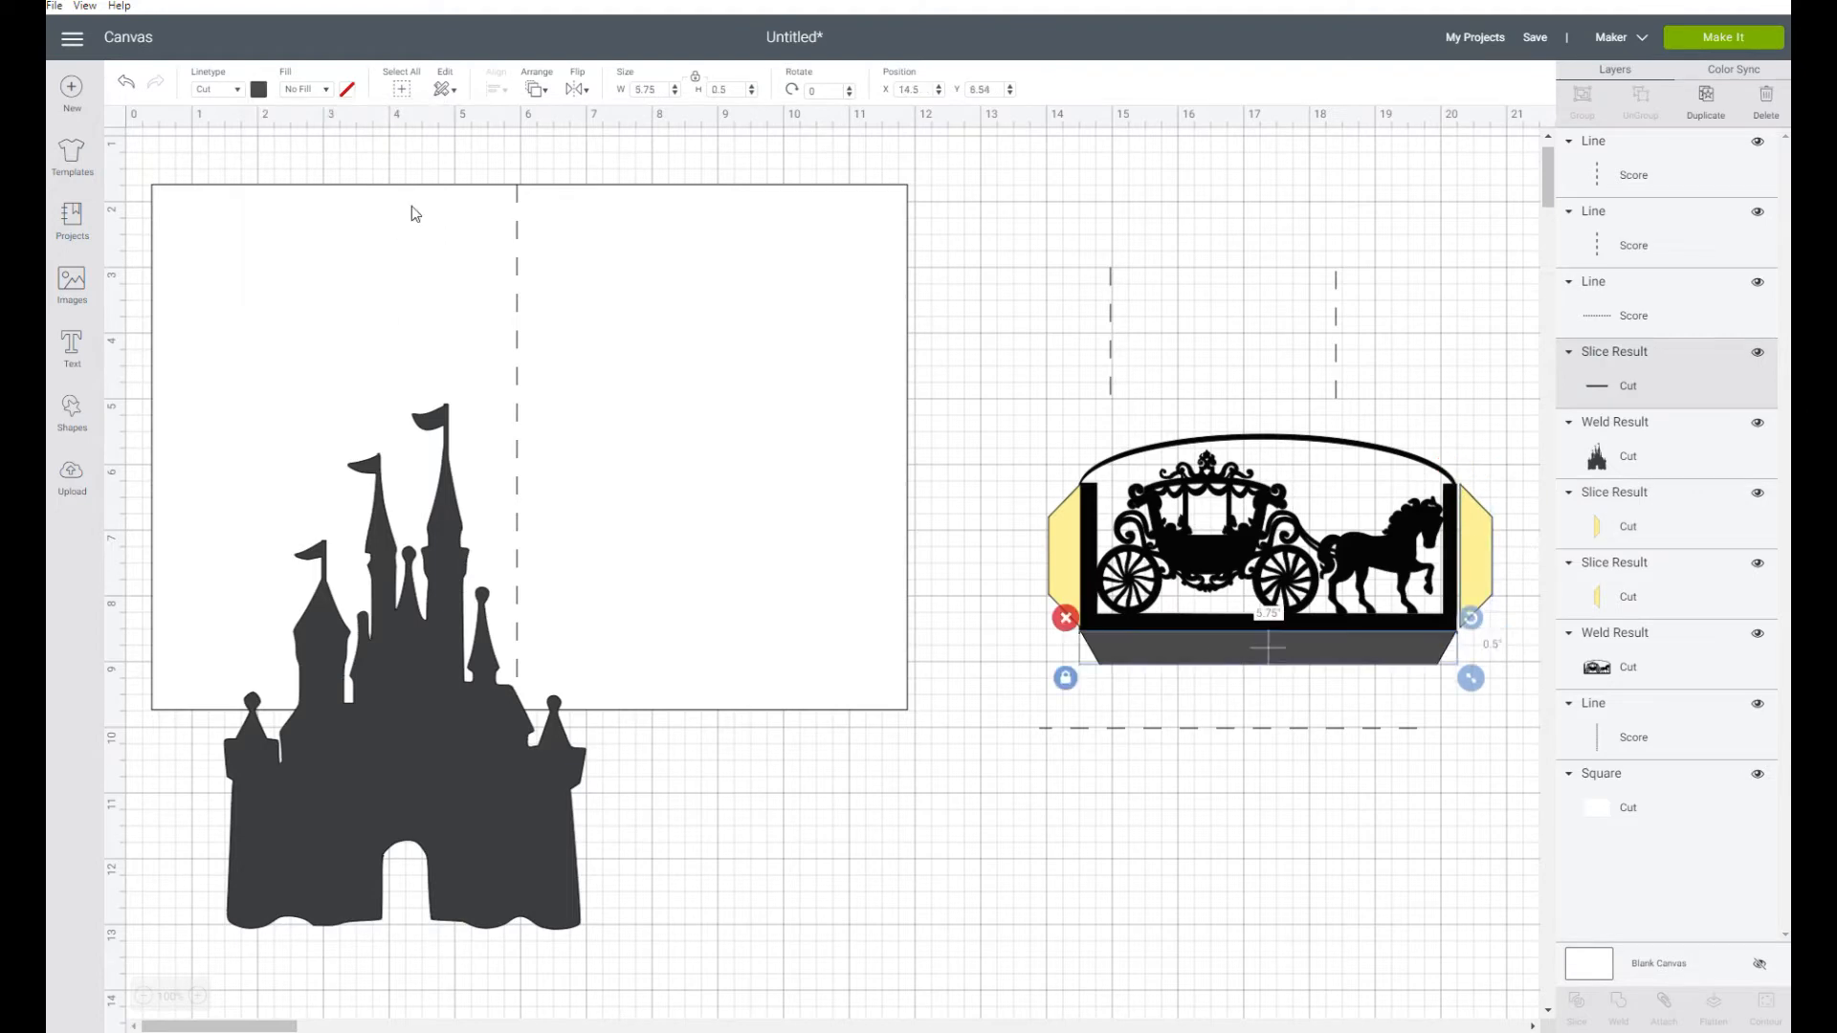
{"action": "left_click", "coordinate": [258, 89]}
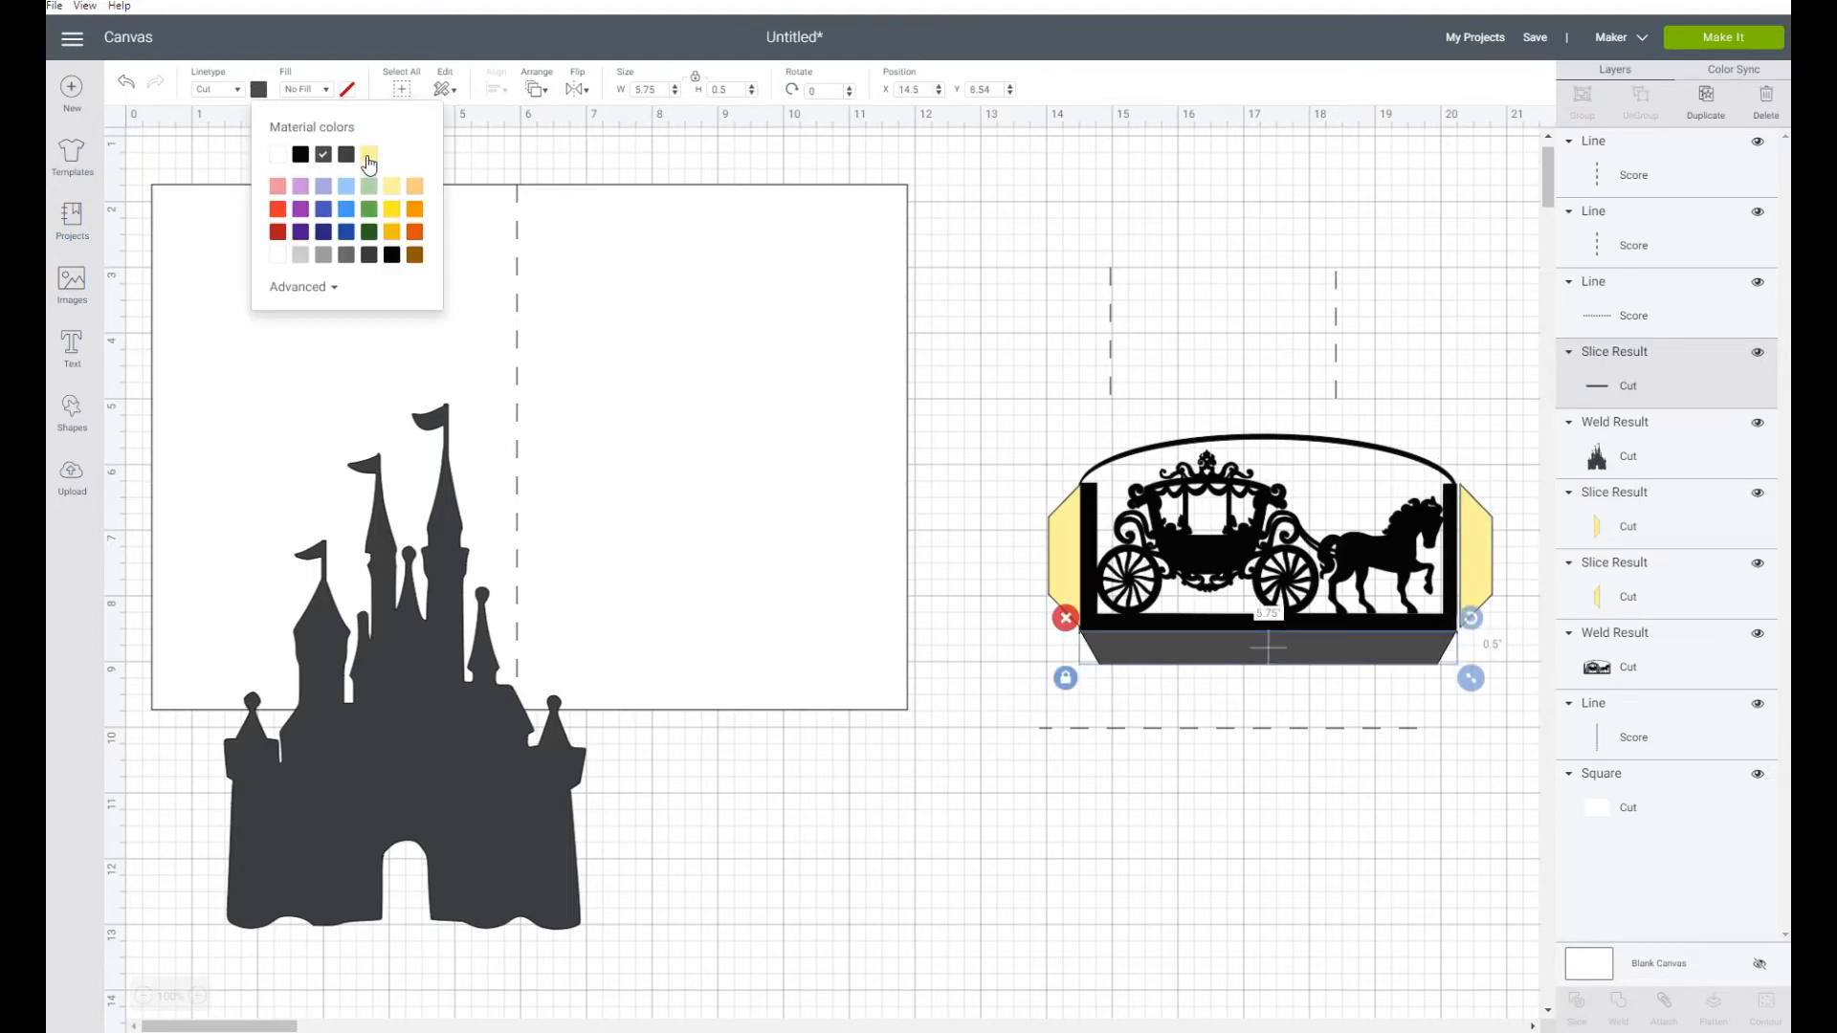
{"action": "left_click", "coordinate": [372, 159]}
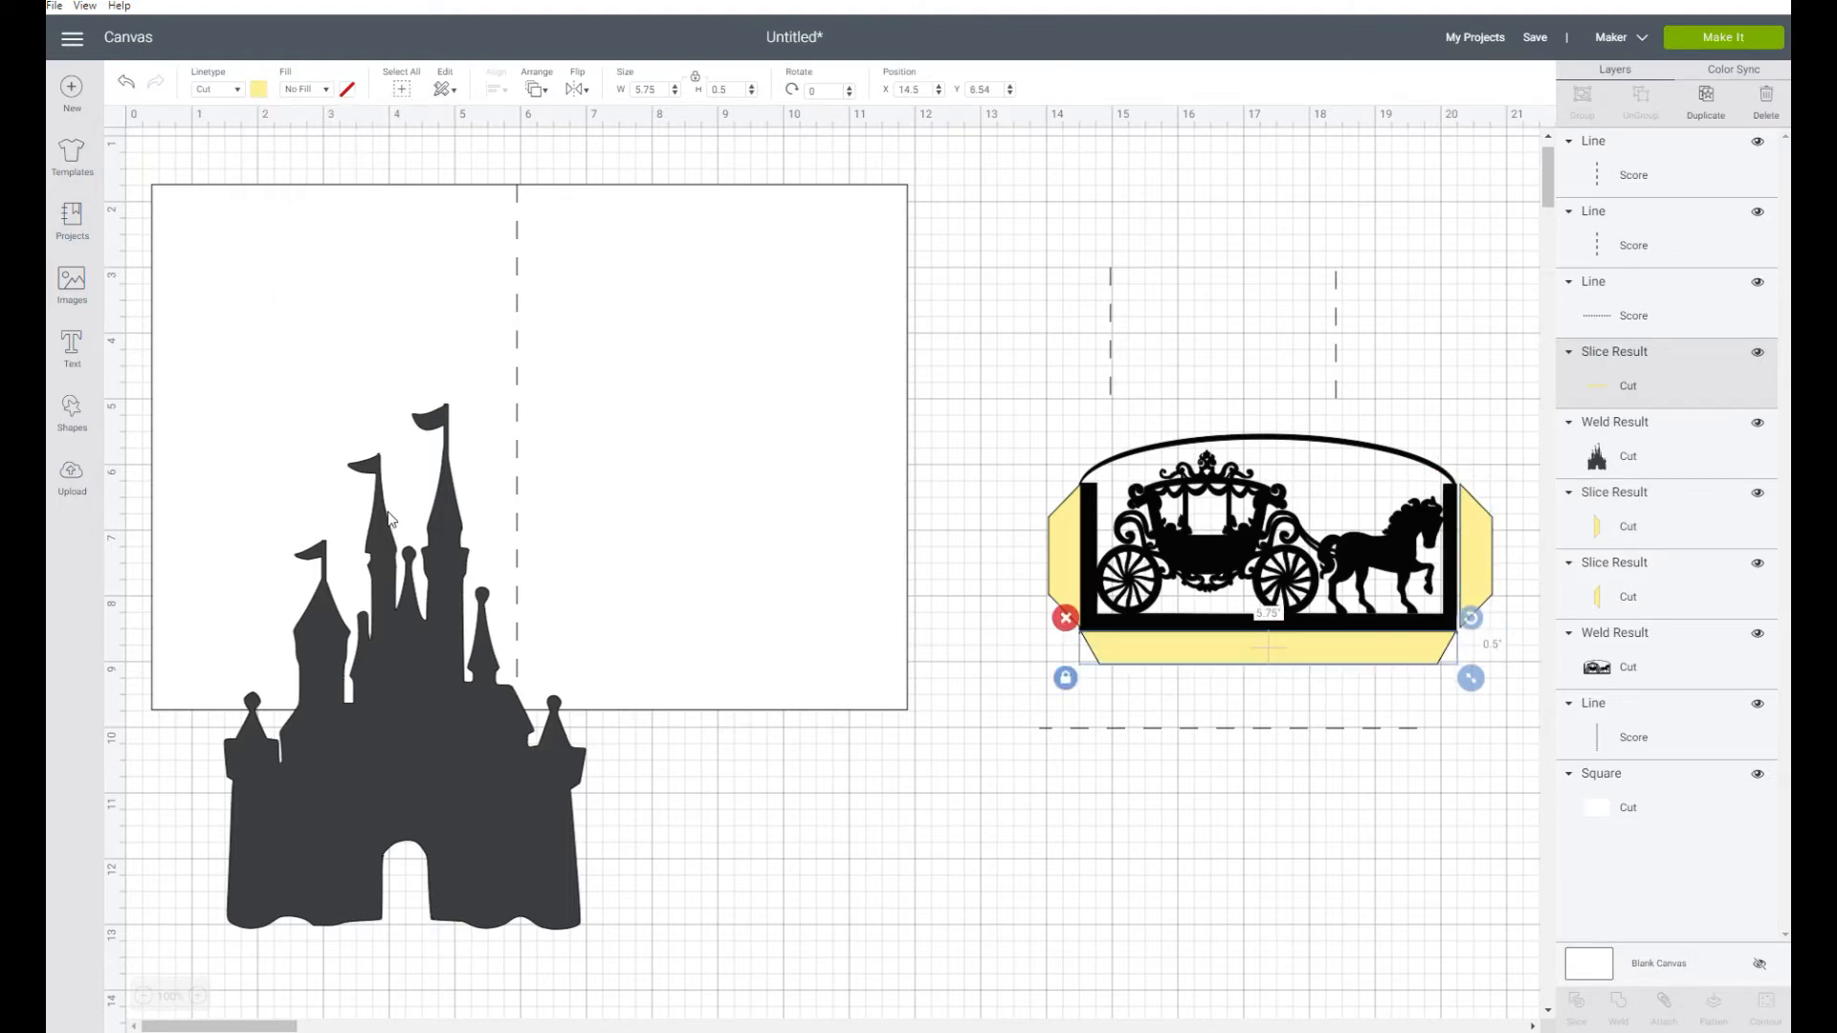
Move the left, bottom and right tabs outward so they are separated from the carriage panel
{"action": "left_click", "coordinate": [198, 996]}
{"action": "scroll", "coordinate": [1152, 643], "scroll_direction": "down", "scroll_amount": 5}
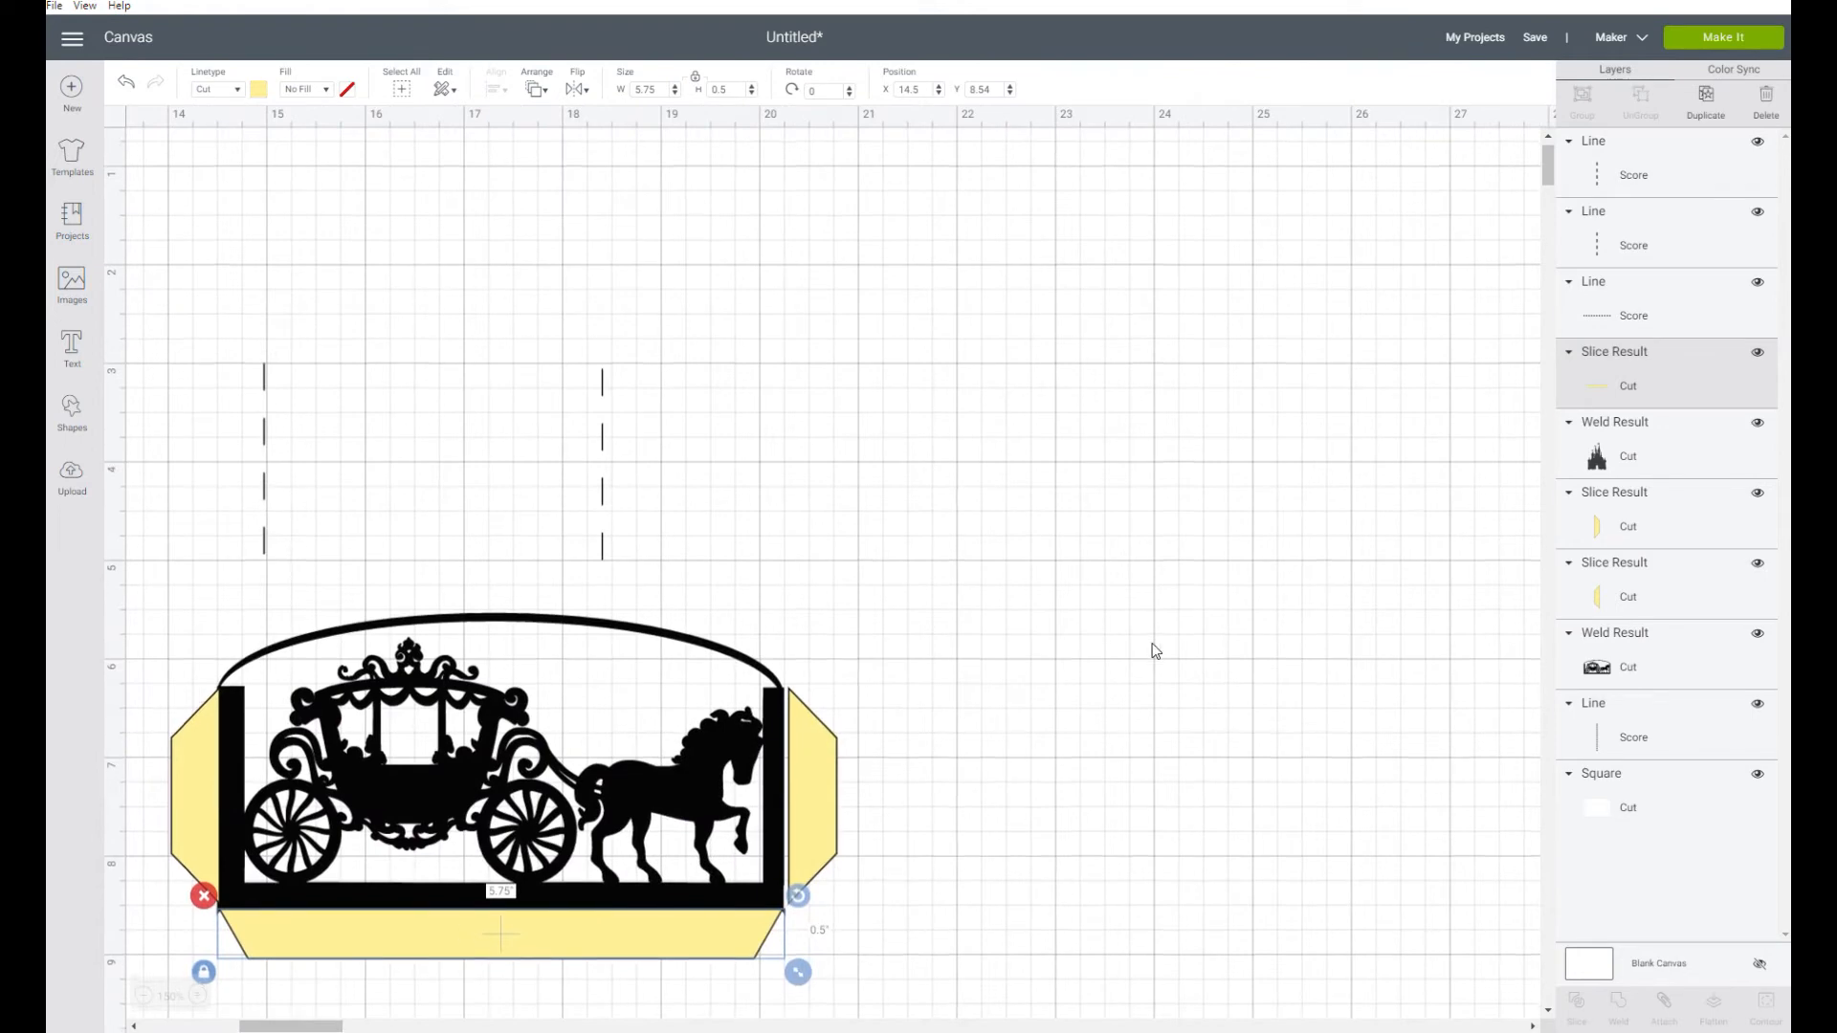
{"action": "left_click_drag", "start_coordinate": [318, 1024], "coordinate": [292, 1019]}
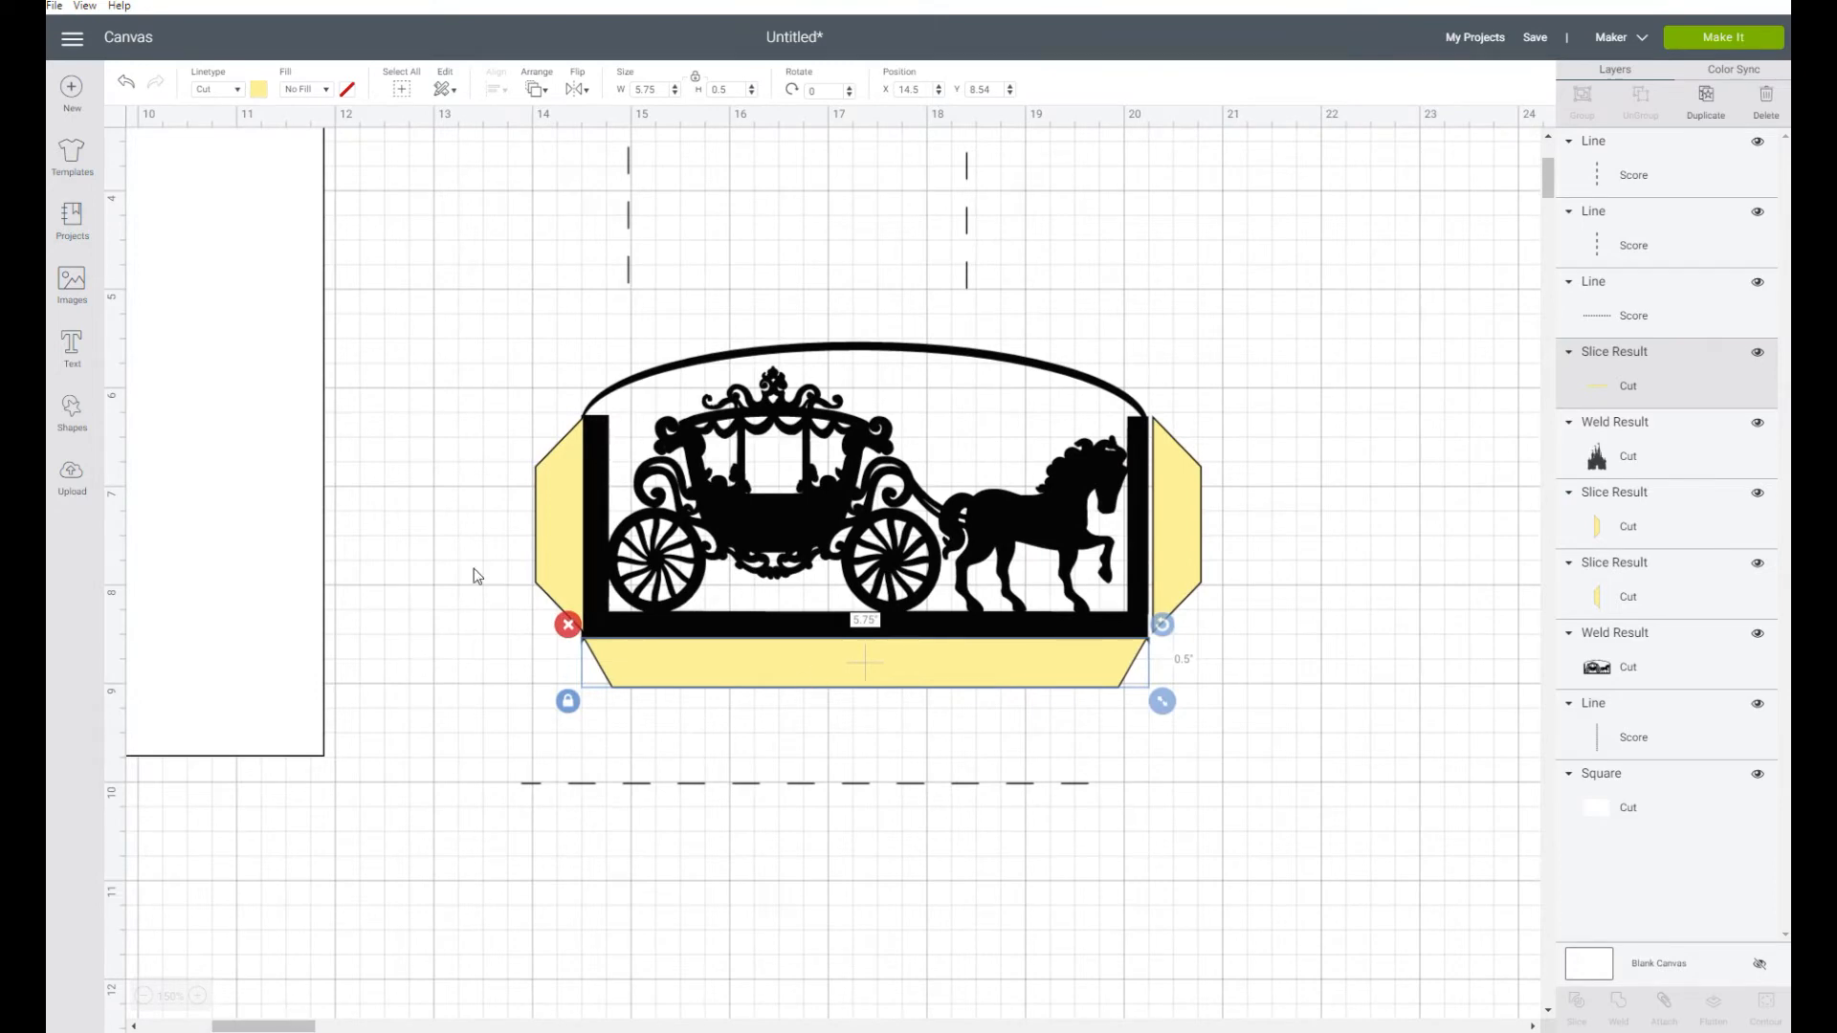
{"action": "left_click_drag", "start_coordinate": [544, 532], "coordinate": [435, 536]}
{"action": "left_click_drag", "start_coordinate": [824, 631], "coordinate": [815, 710]}
{"action": "left_click_drag", "start_coordinate": [1170, 520], "coordinate": [1243, 535]}
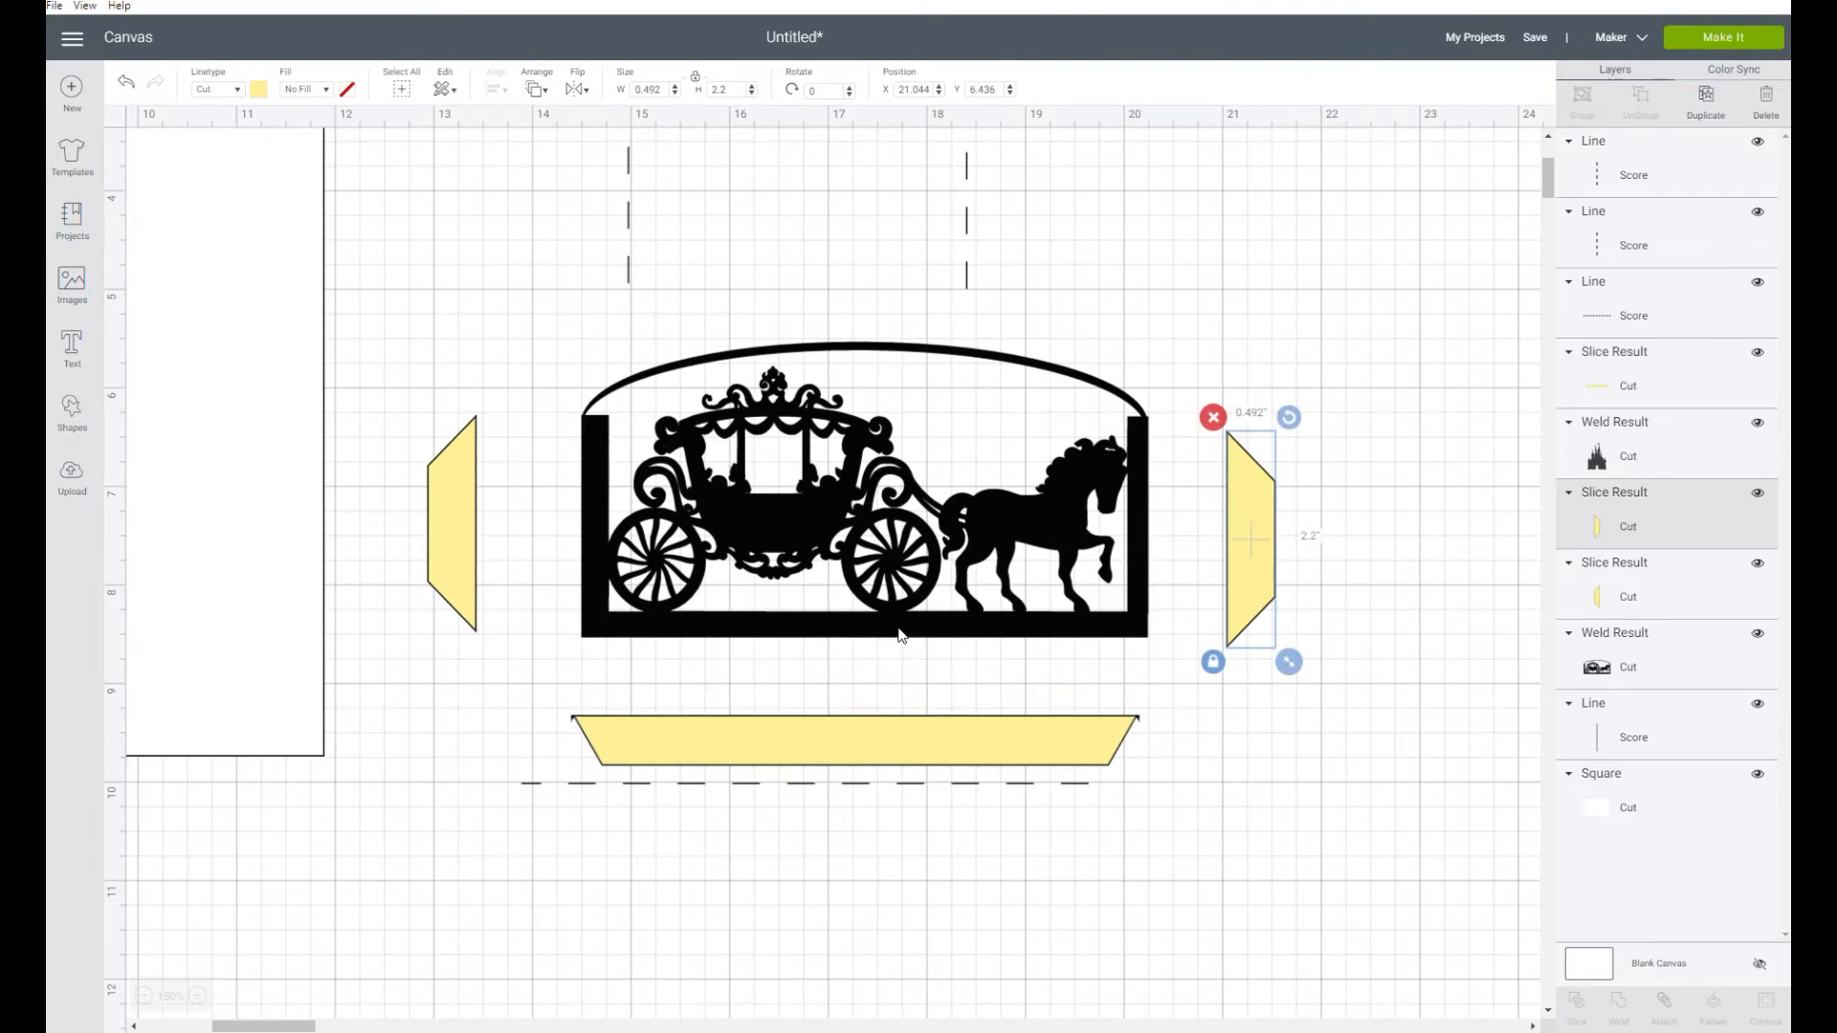
Set the carriage panel's height to 3 inches with its proportions unlocked
{"action": "left_click", "coordinate": [901, 635]}
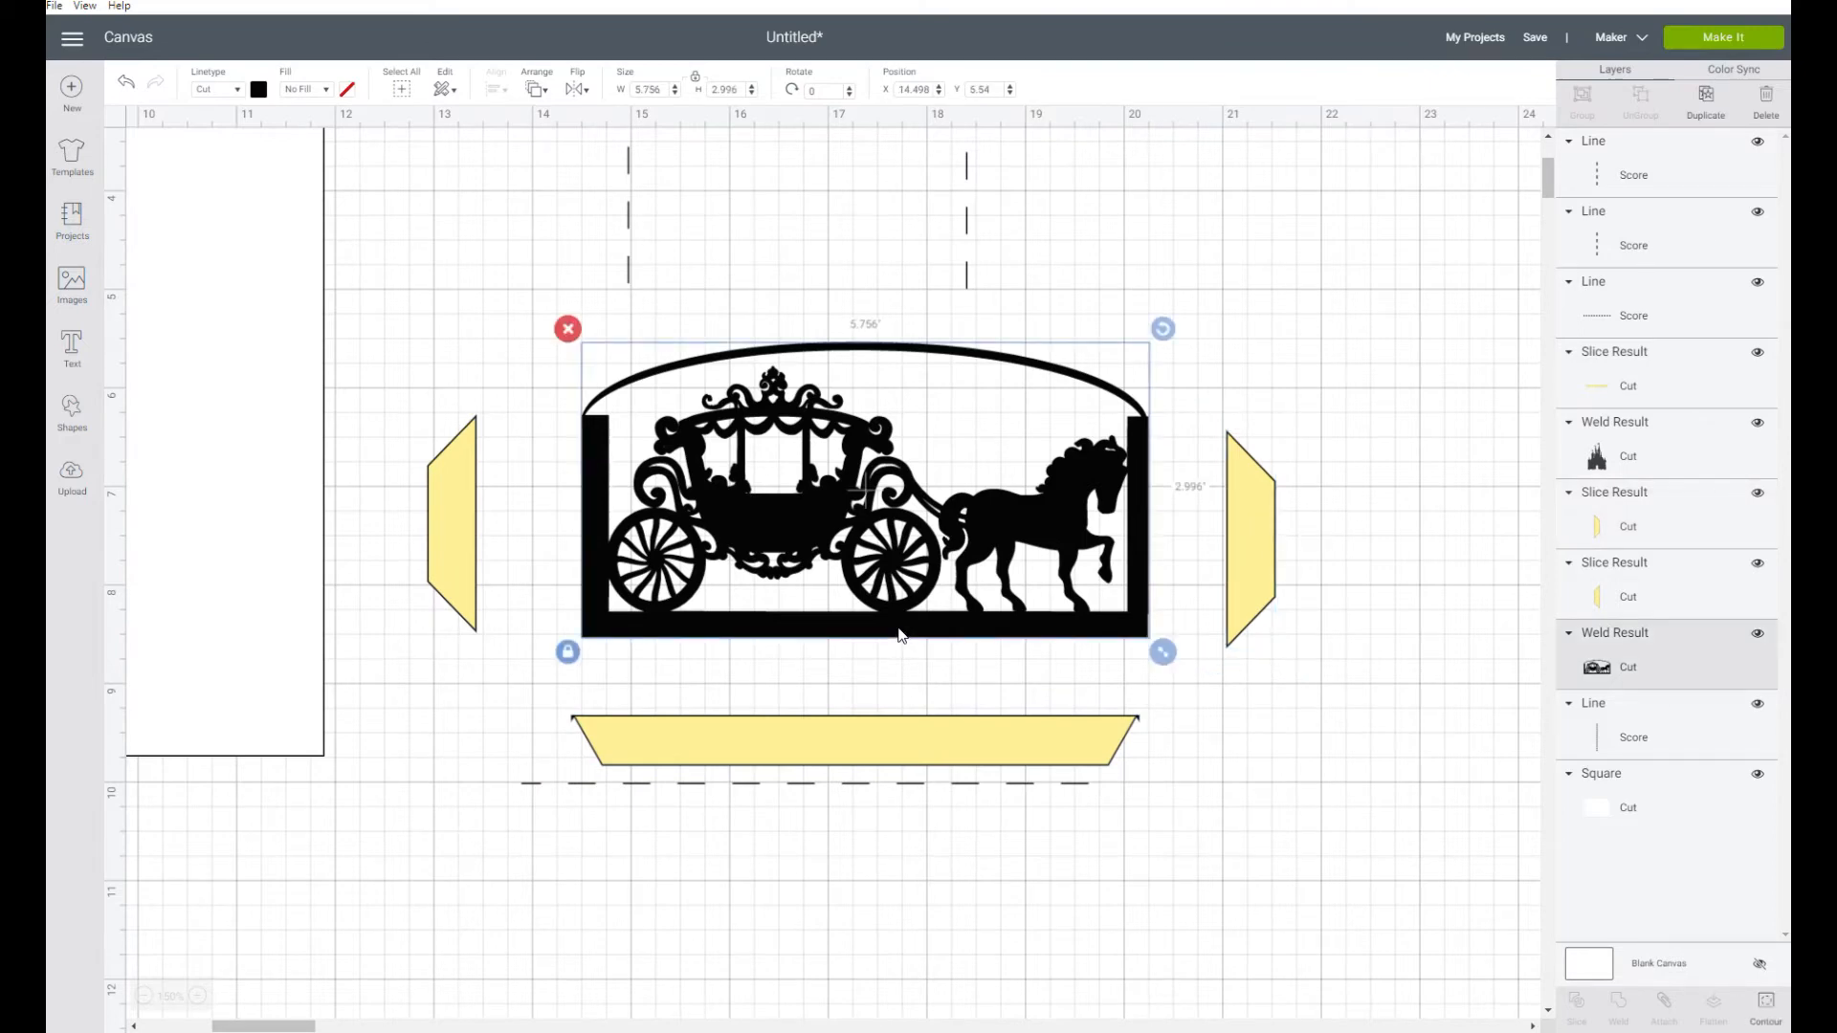
{"action": "left_click", "coordinate": [714, 89]}
{"action": "type", "text": "3"}
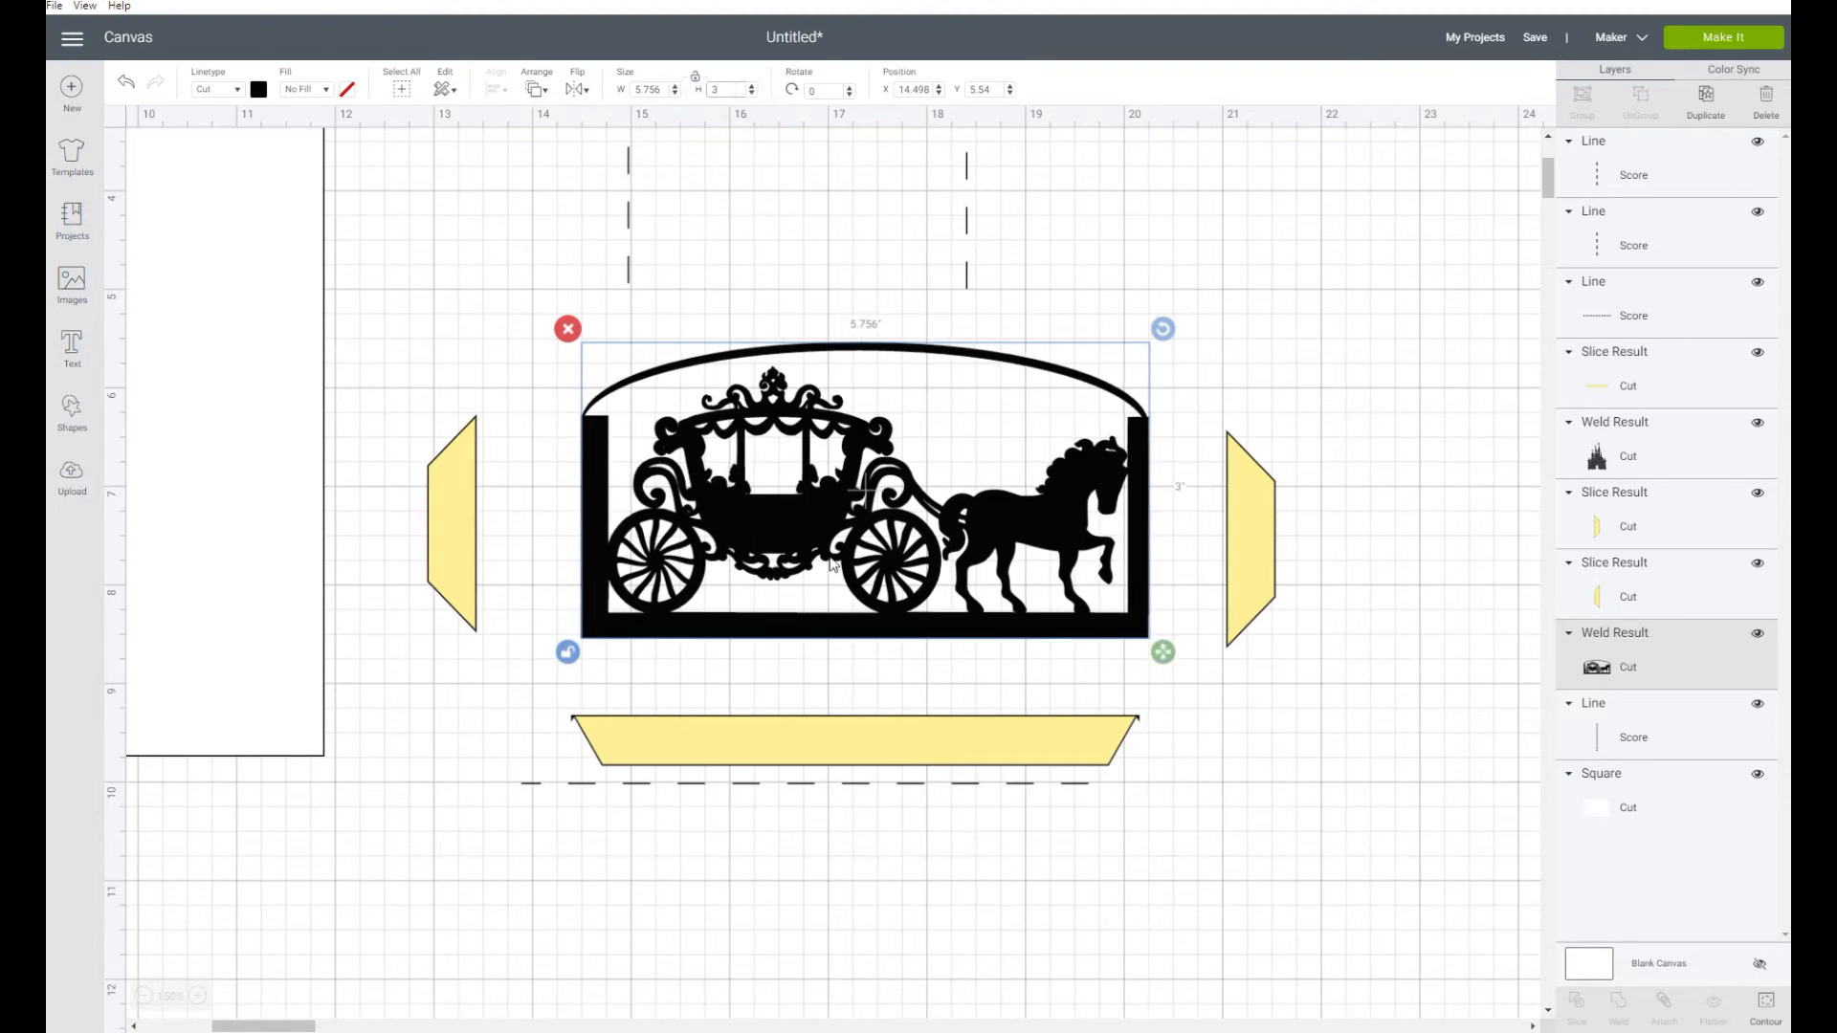
Position the carriage panel at X 14 and Y 6
{"action": "left_click_drag", "start_coordinate": [814, 620], "coordinate": [765, 658]}
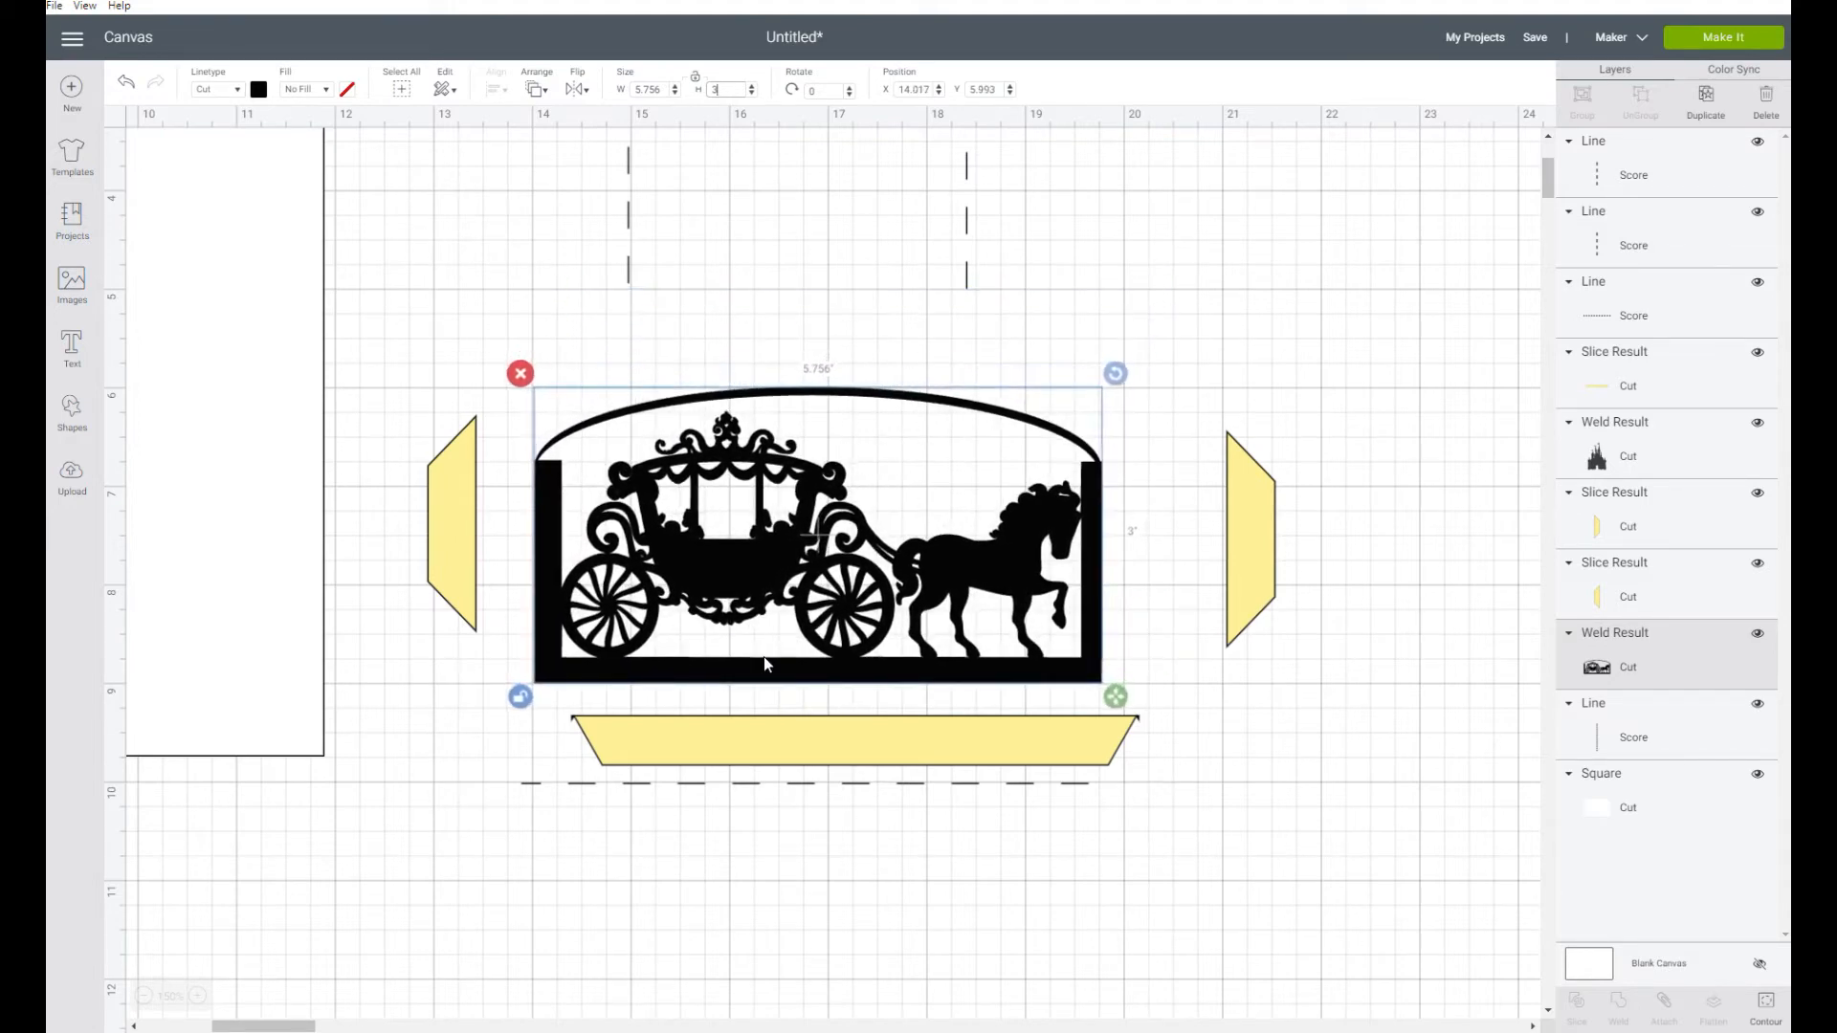
{"action": "double_click", "coordinate": [911, 89]}
{"action": "type", "text": "1"}
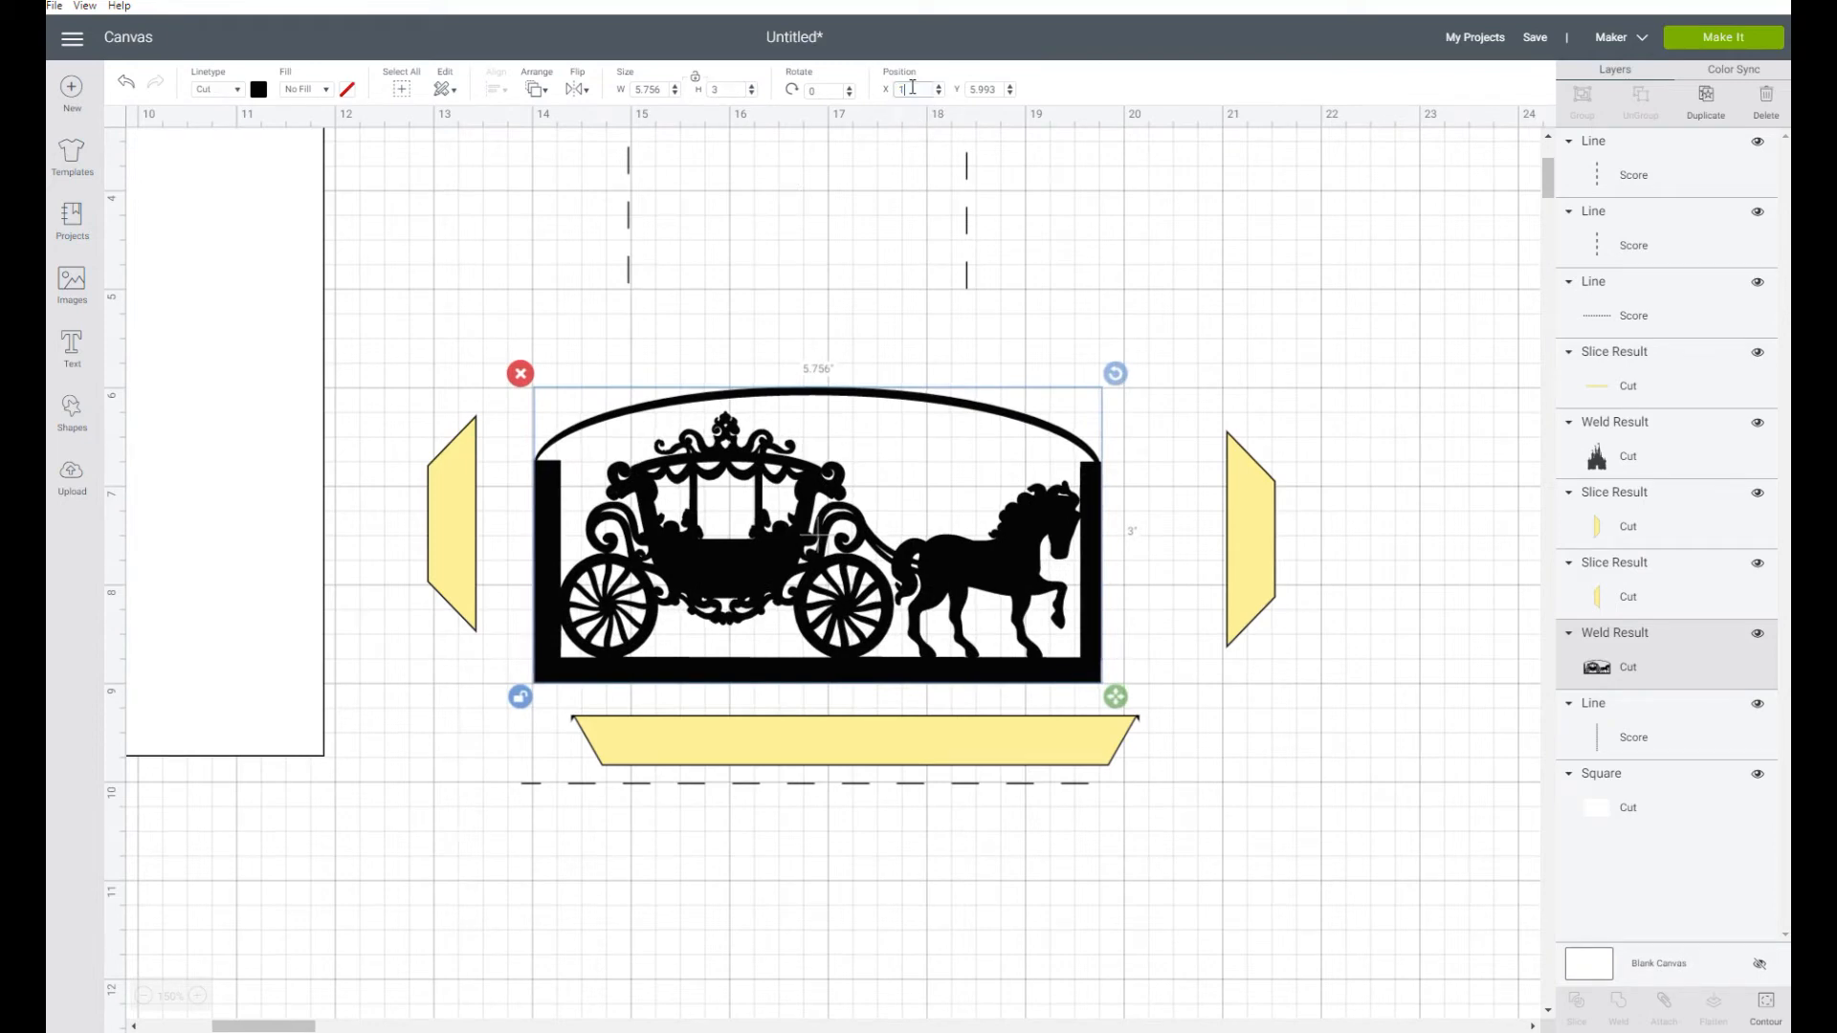
{"action": "type", "text": "4"}
{"action": "key", "text": "Return"}
{"action": "double_click", "coordinate": [983, 89]}
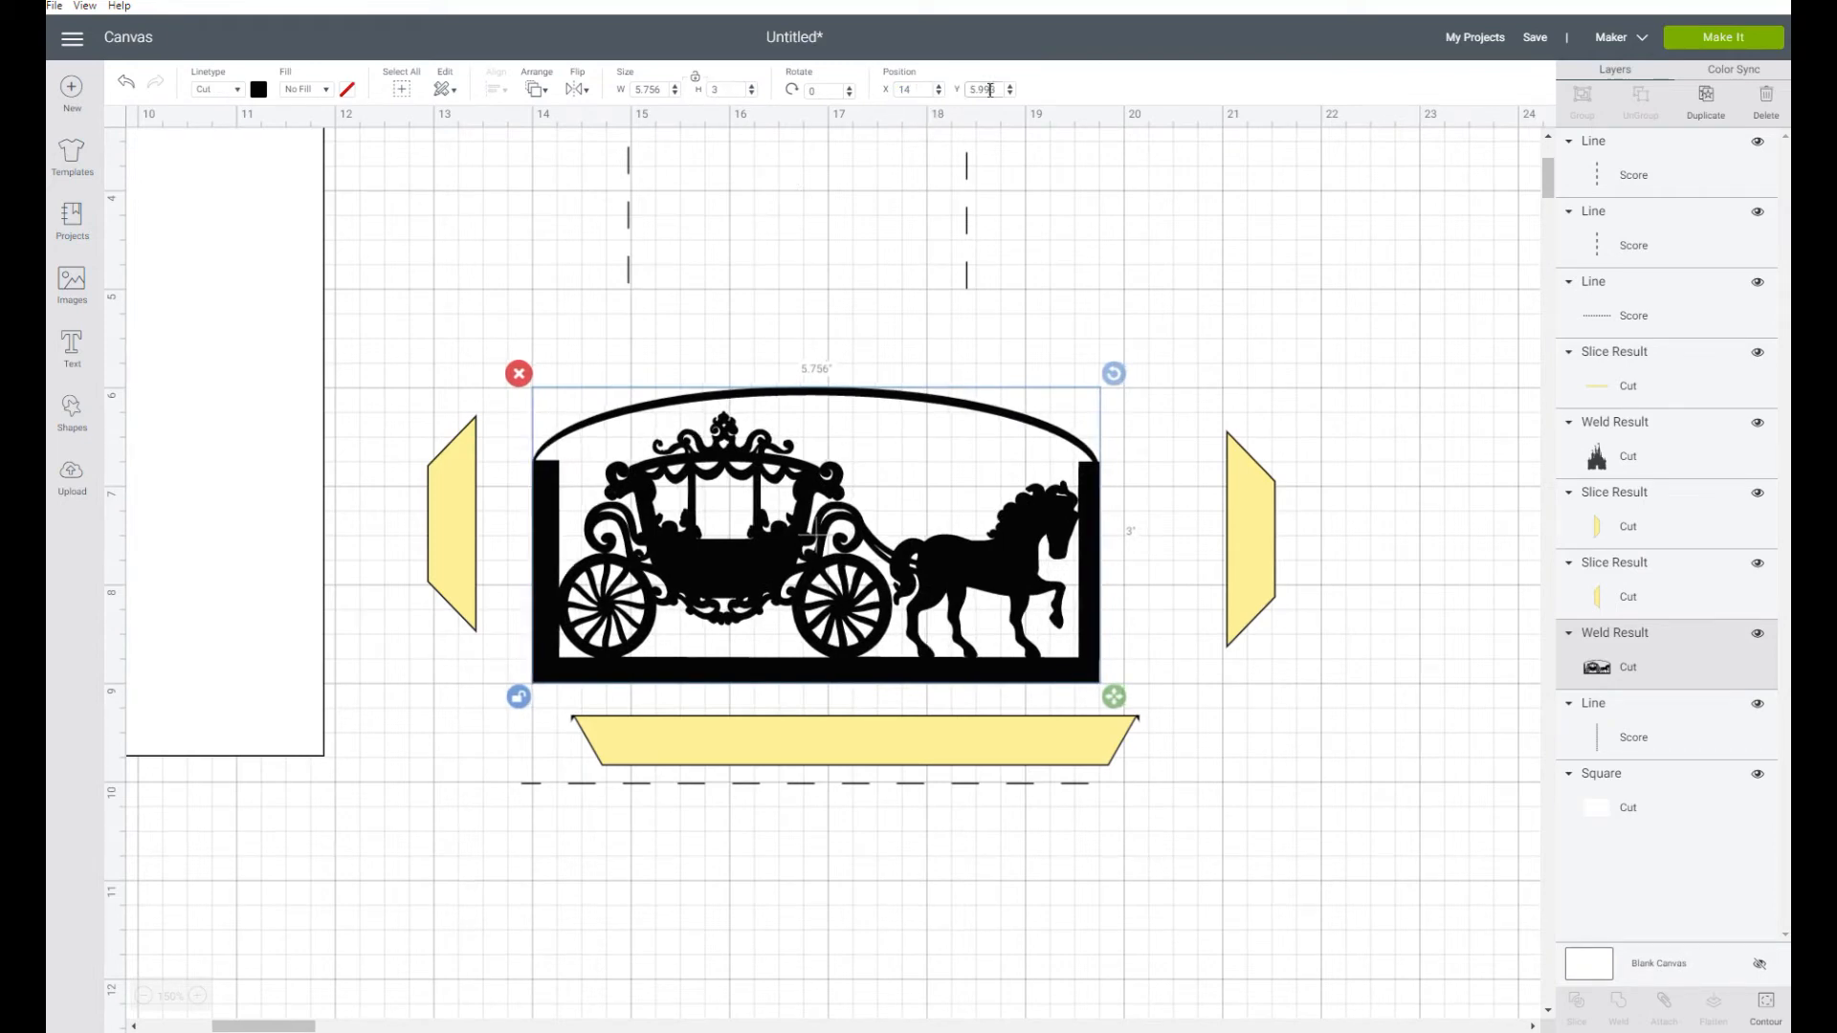
{"action": "type", "text": "6"}
{"action": "key", "text": "Return"}
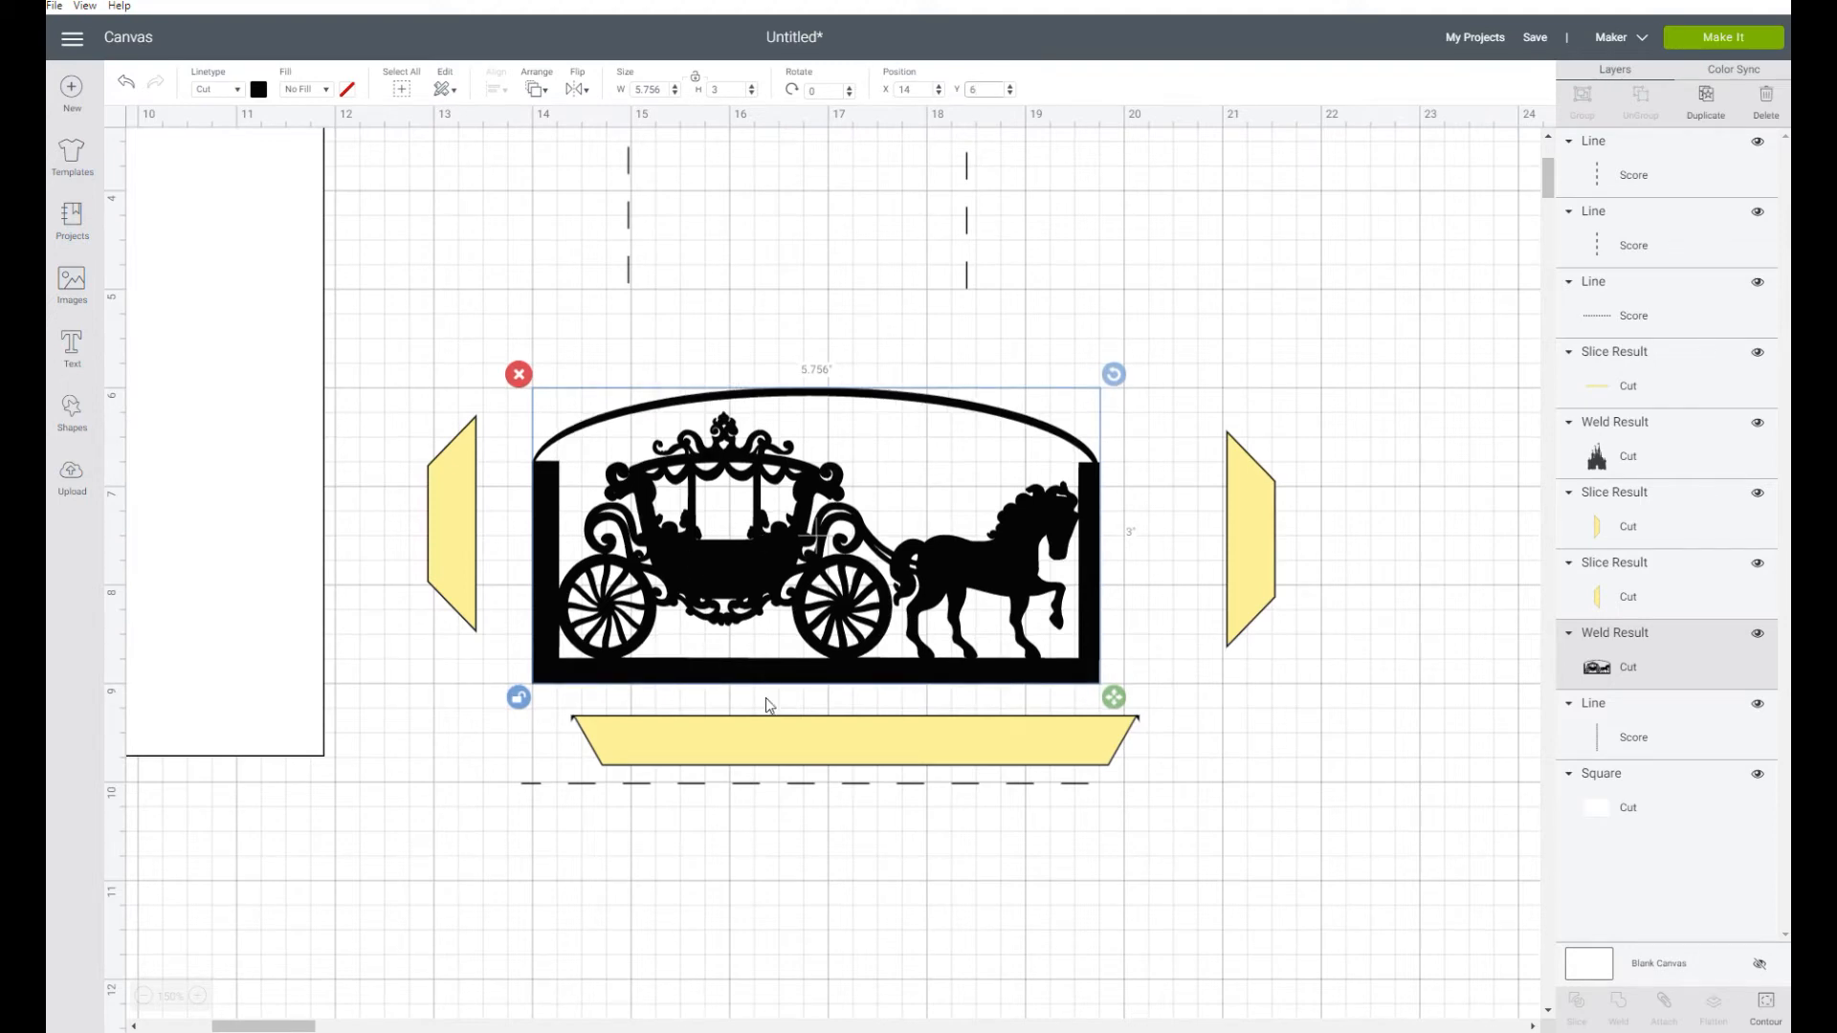
Place the bottom tab against the carriage panel's lower edge at X 14 and Y 9
{"action": "left_click", "coordinate": [816, 746]}
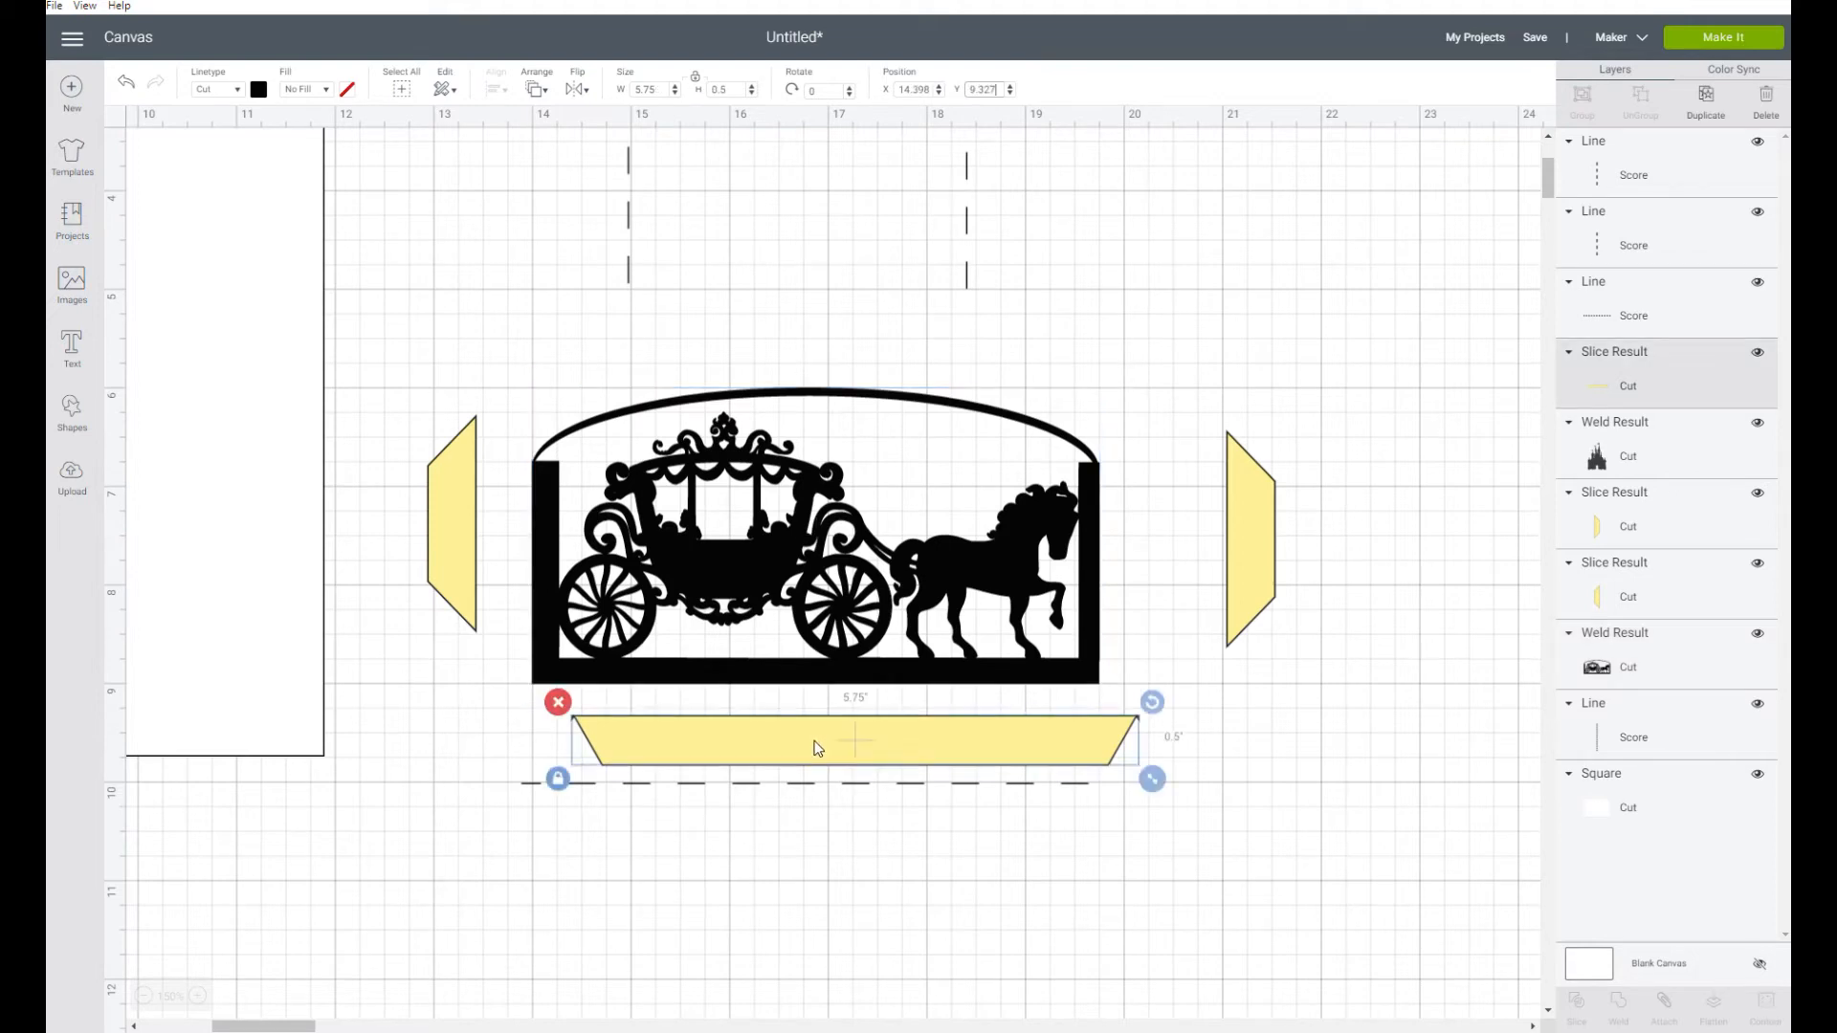
{"action": "left_click_drag", "start_coordinate": [815, 743], "coordinate": [775, 712]}
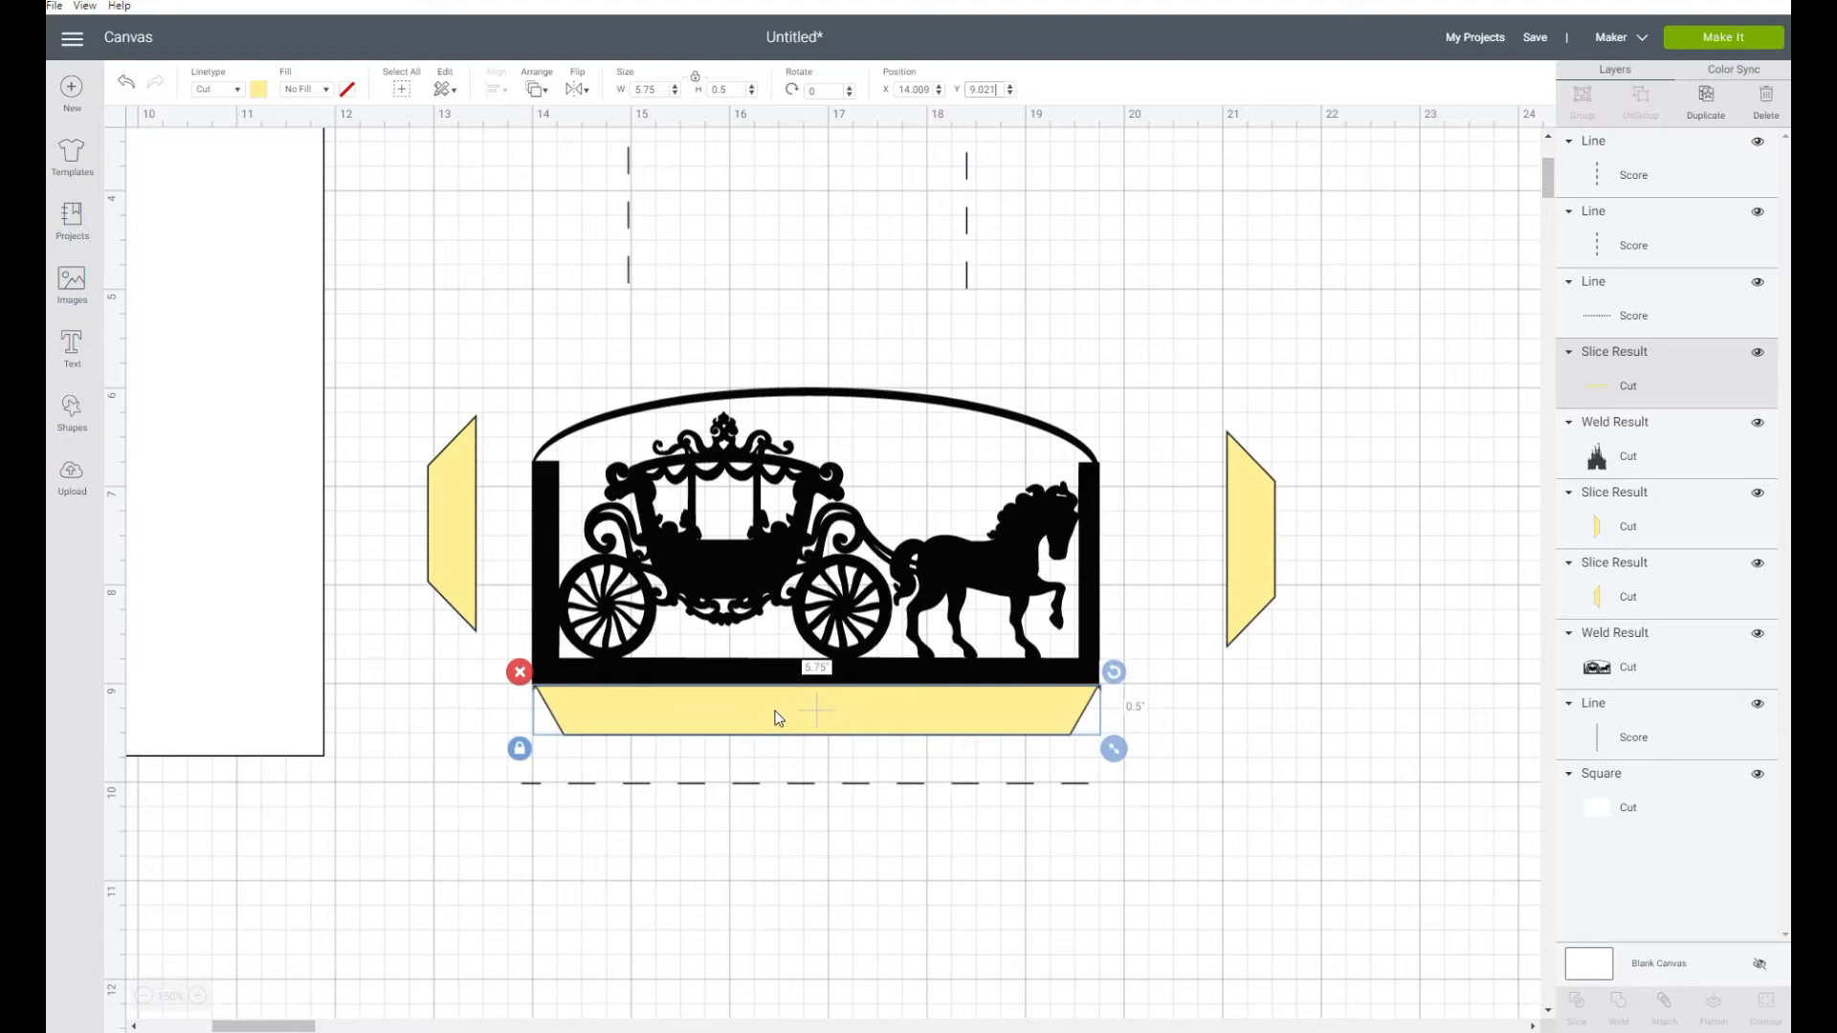
{"action": "left_click", "coordinate": [993, 88]}
{"action": "type", "text": "9"}
{"action": "key", "text": "Return"}
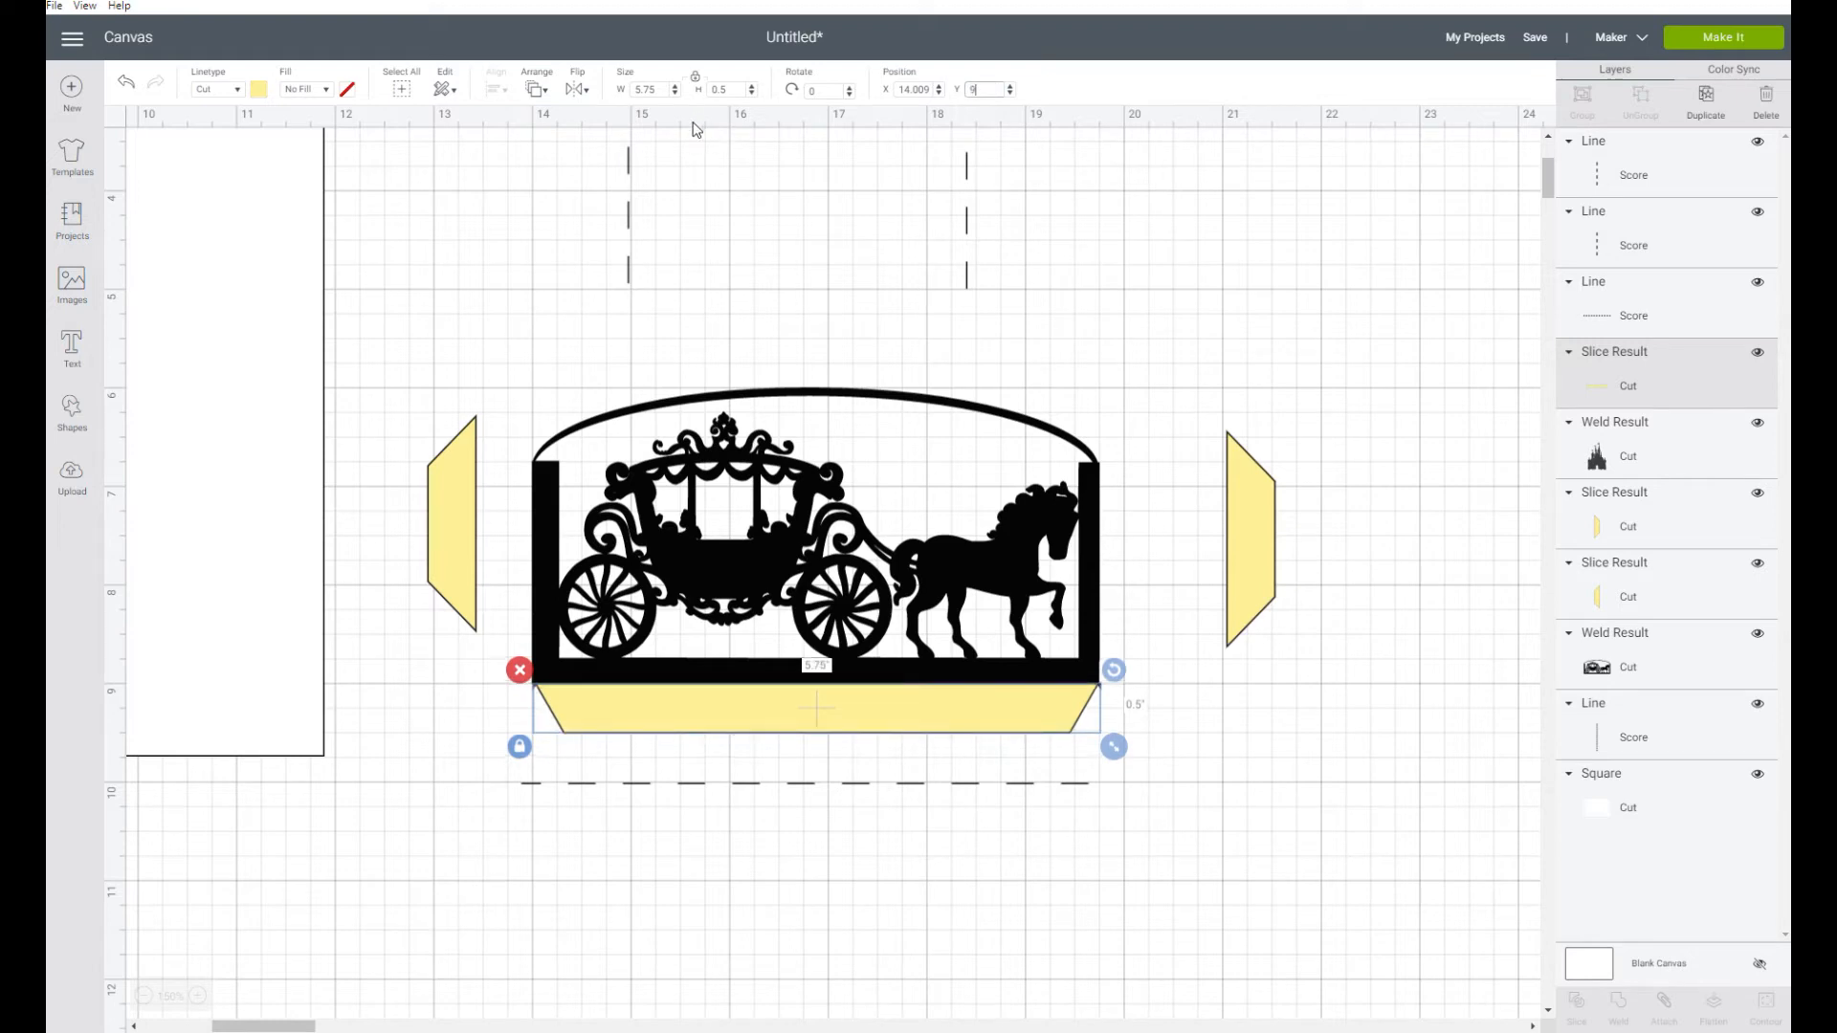
{"action": "left_click", "coordinate": [911, 89]}
{"action": "type", "text": "14"}
{"action": "key", "text": "Return"}
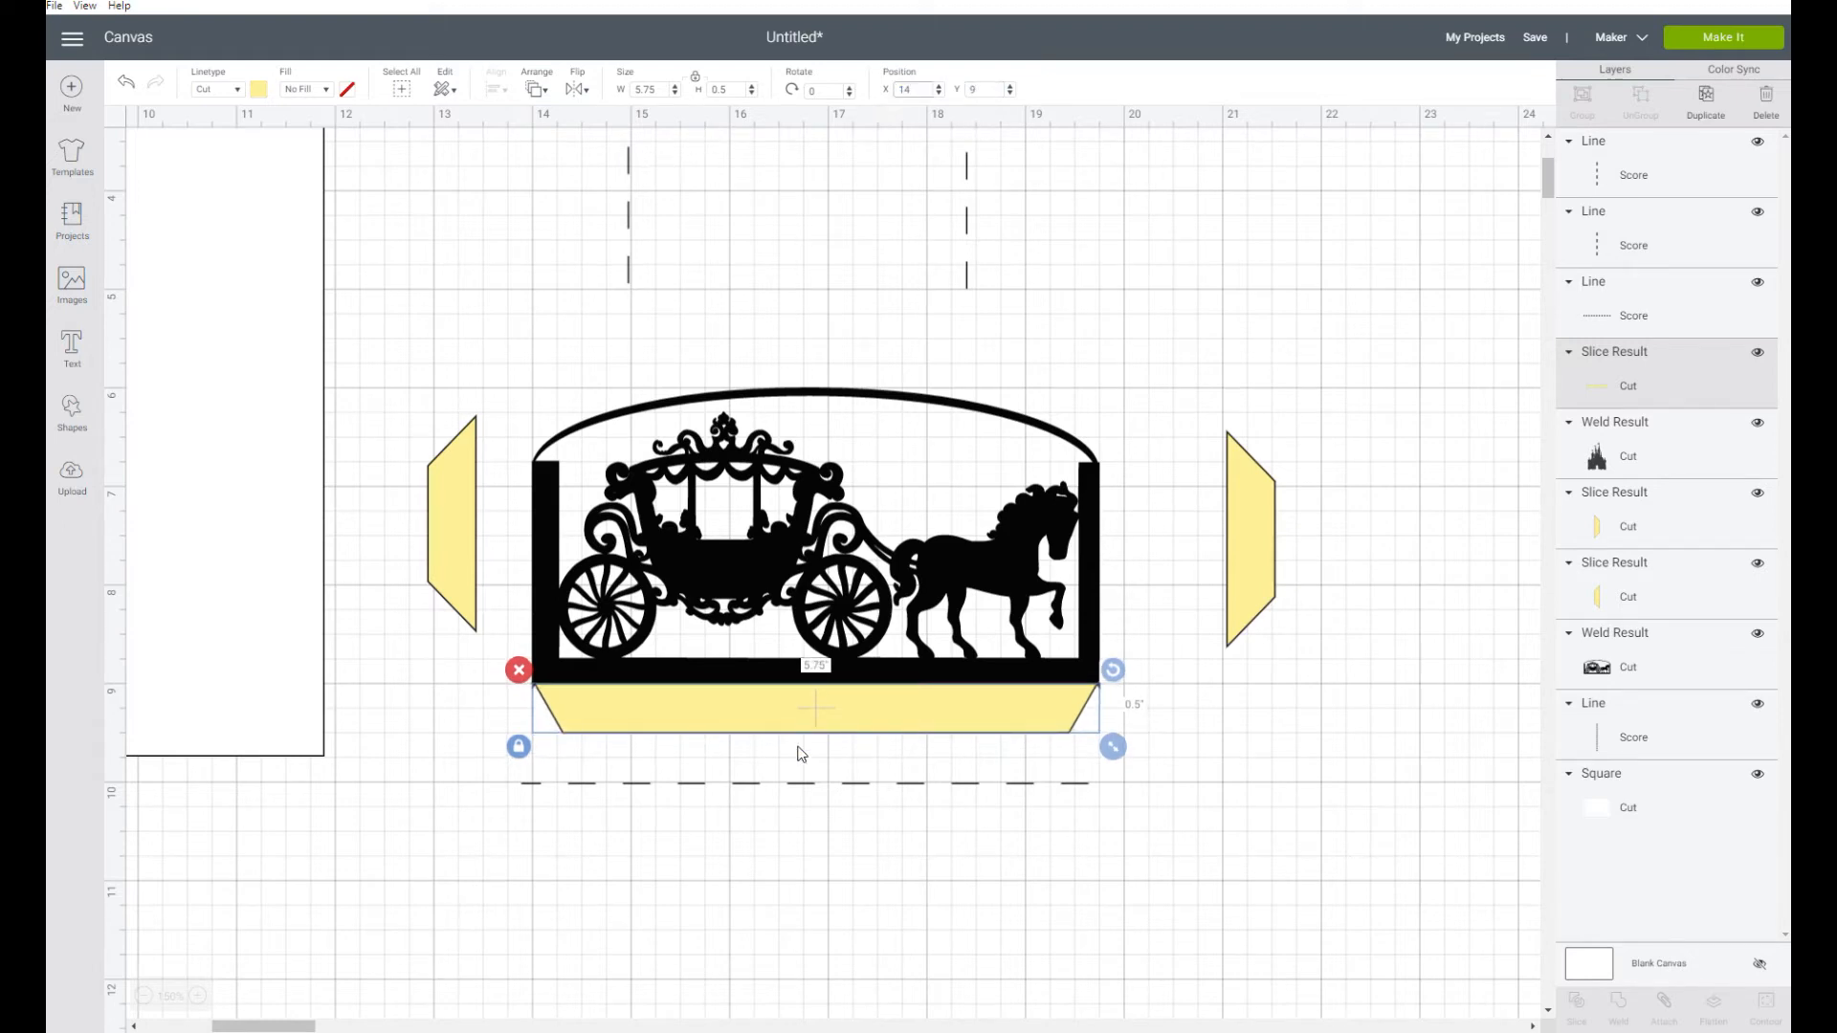
Set the horizontal score line's X position to 14 so it lines up with the bottom tab
{"action": "left_click", "coordinate": [792, 784]}
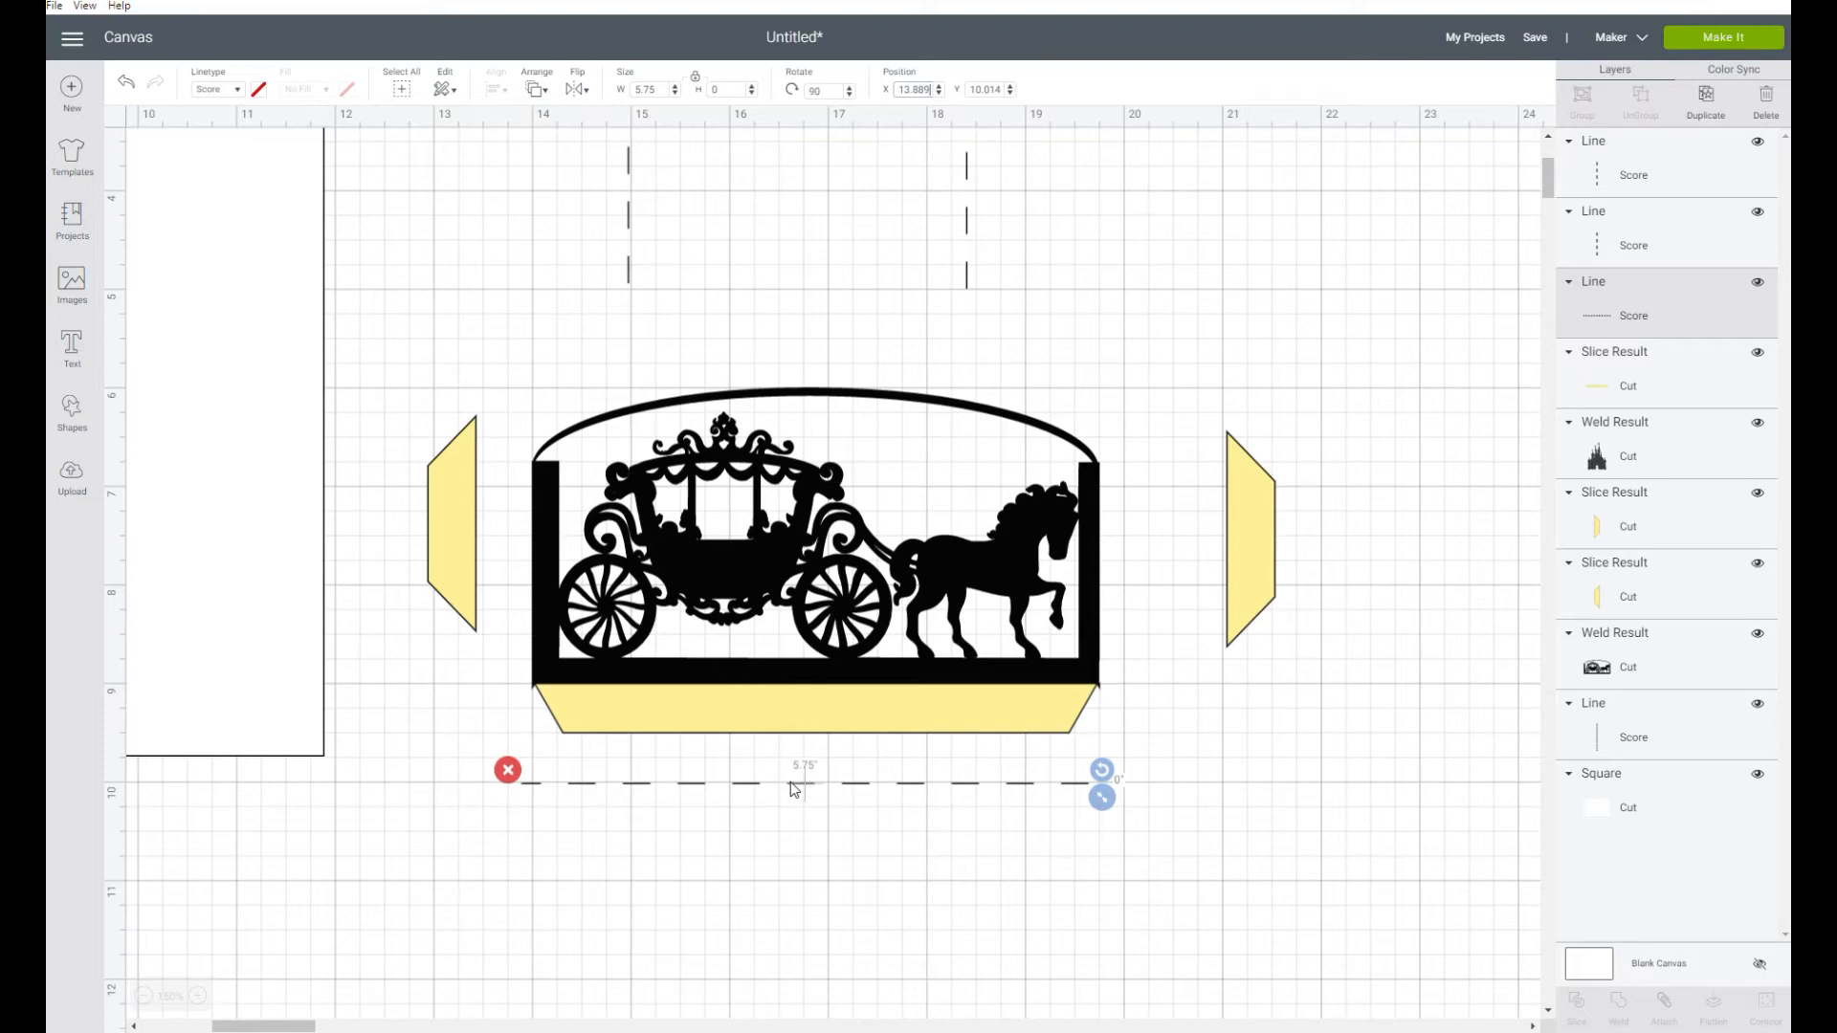
{"action": "double_click", "coordinate": [914, 89]}
{"action": "type", "text": "14"}
{"action": "key", "text": "Return"}
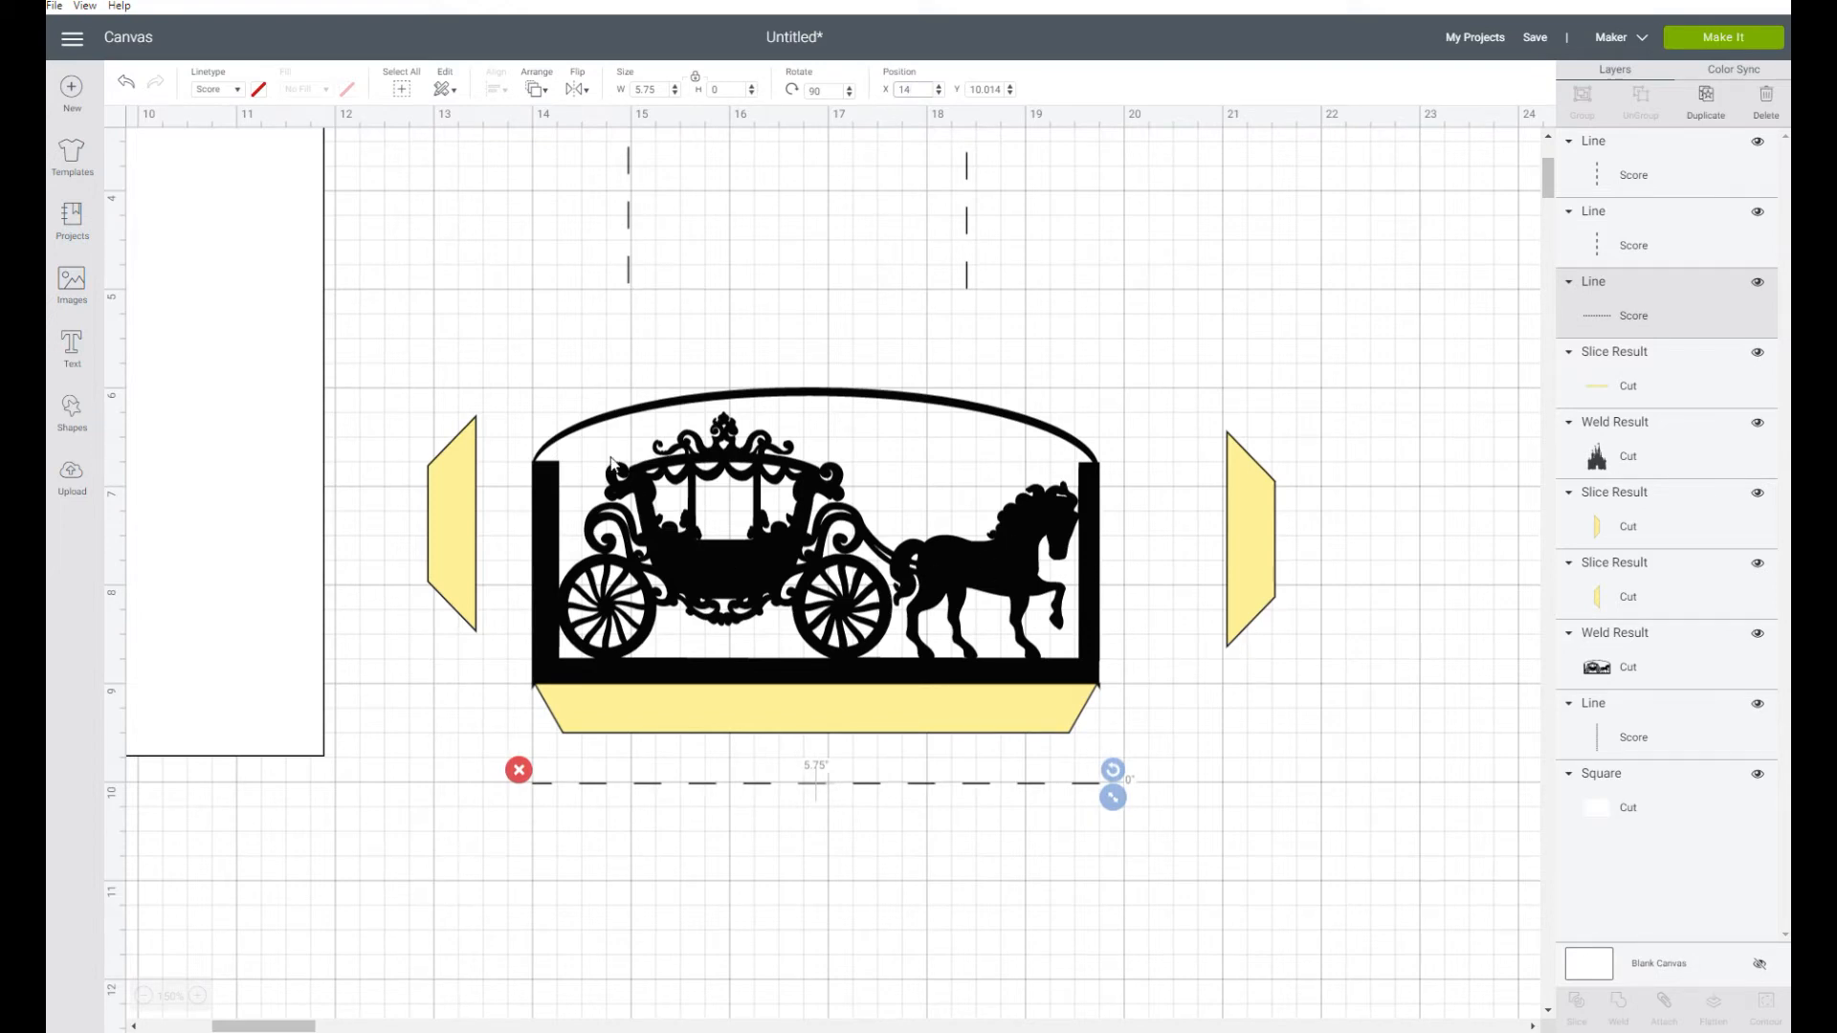
Place the left tab against the carriage panel's left edge at X 13.5 and Y 6.75
{"action": "left_click", "coordinate": [454, 515]}
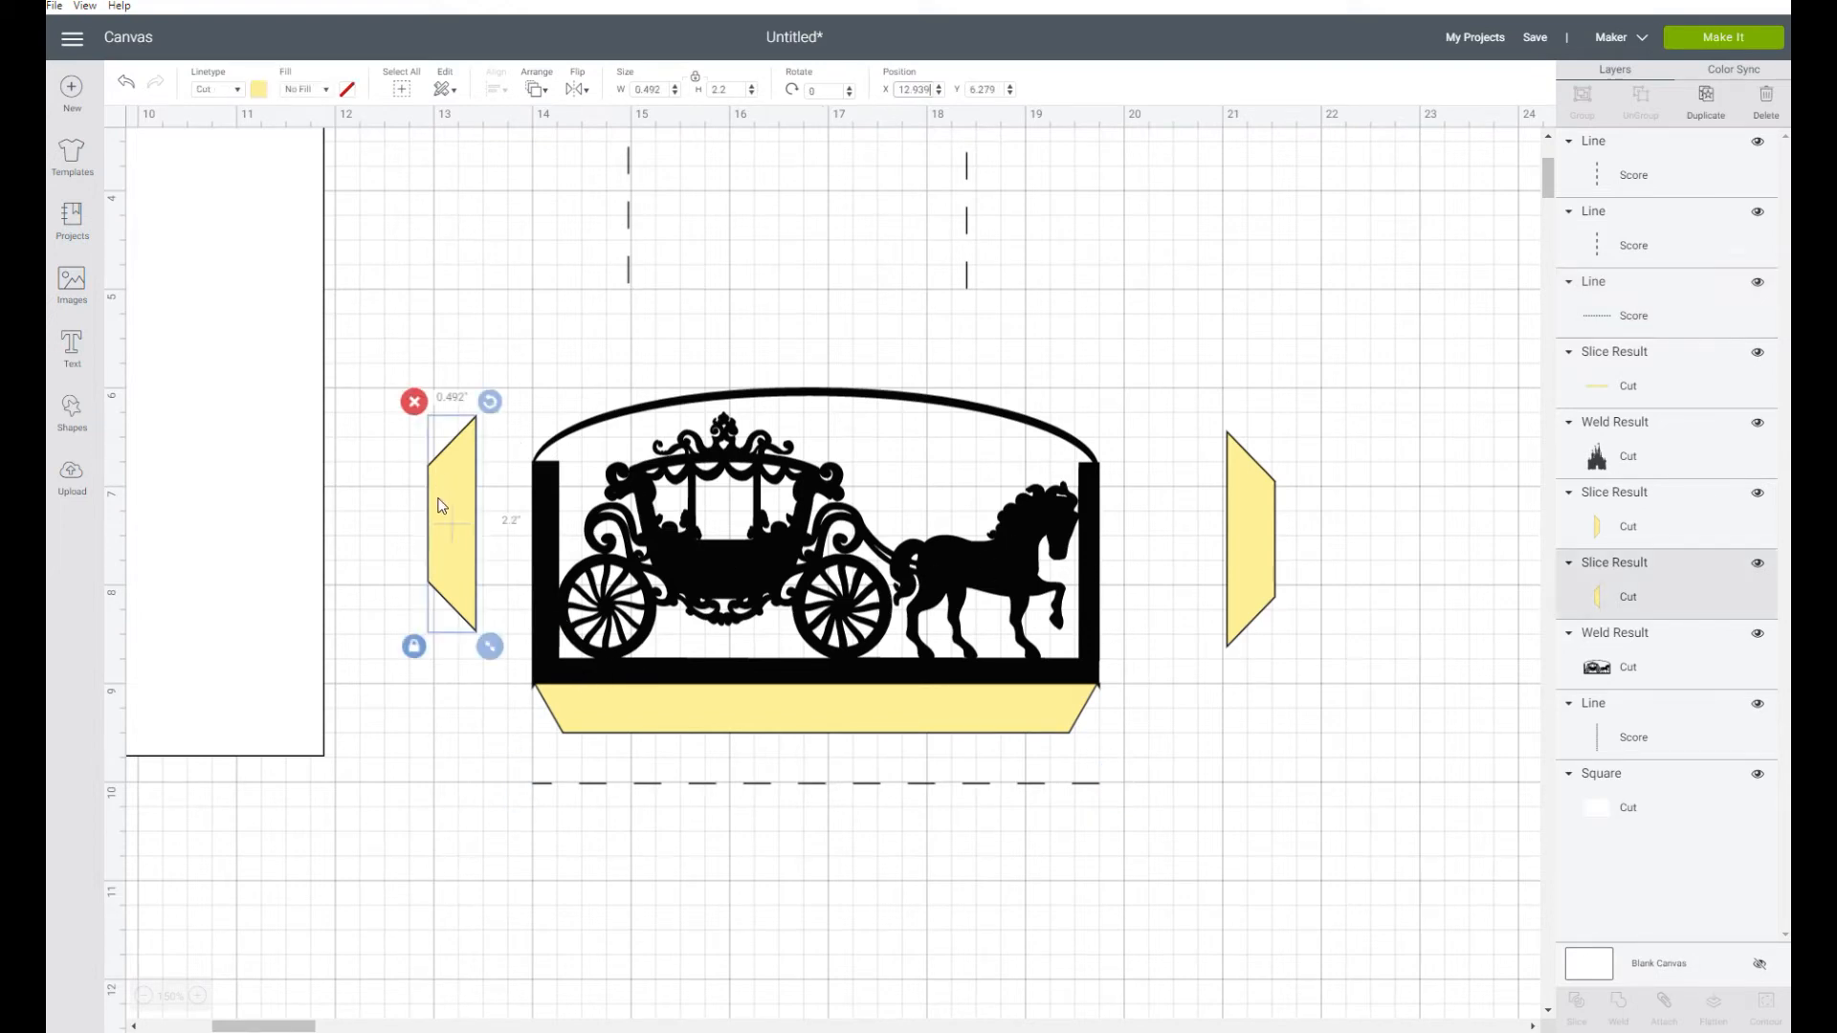
{"action": "left_click_drag", "start_coordinate": [454, 516], "coordinate": [514, 566]}
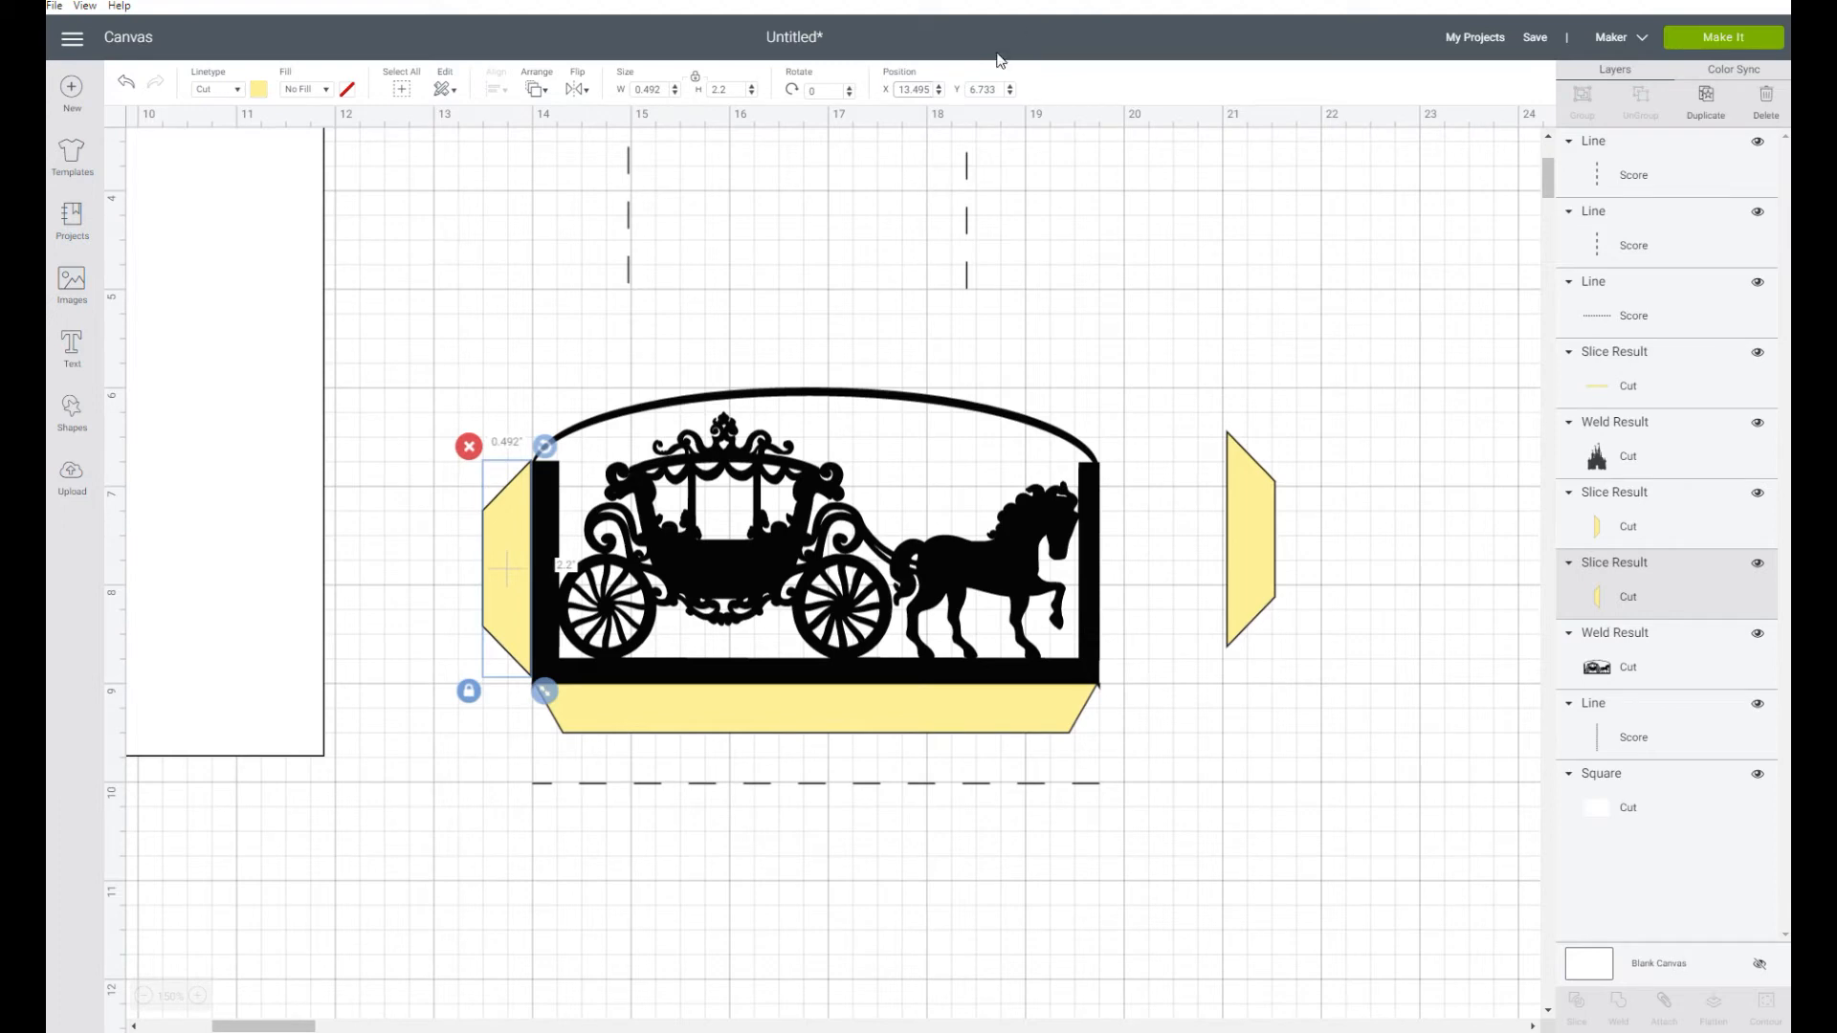
{"action": "left_click", "coordinate": [916, 89]}
{"action": "type", "text": "1"}
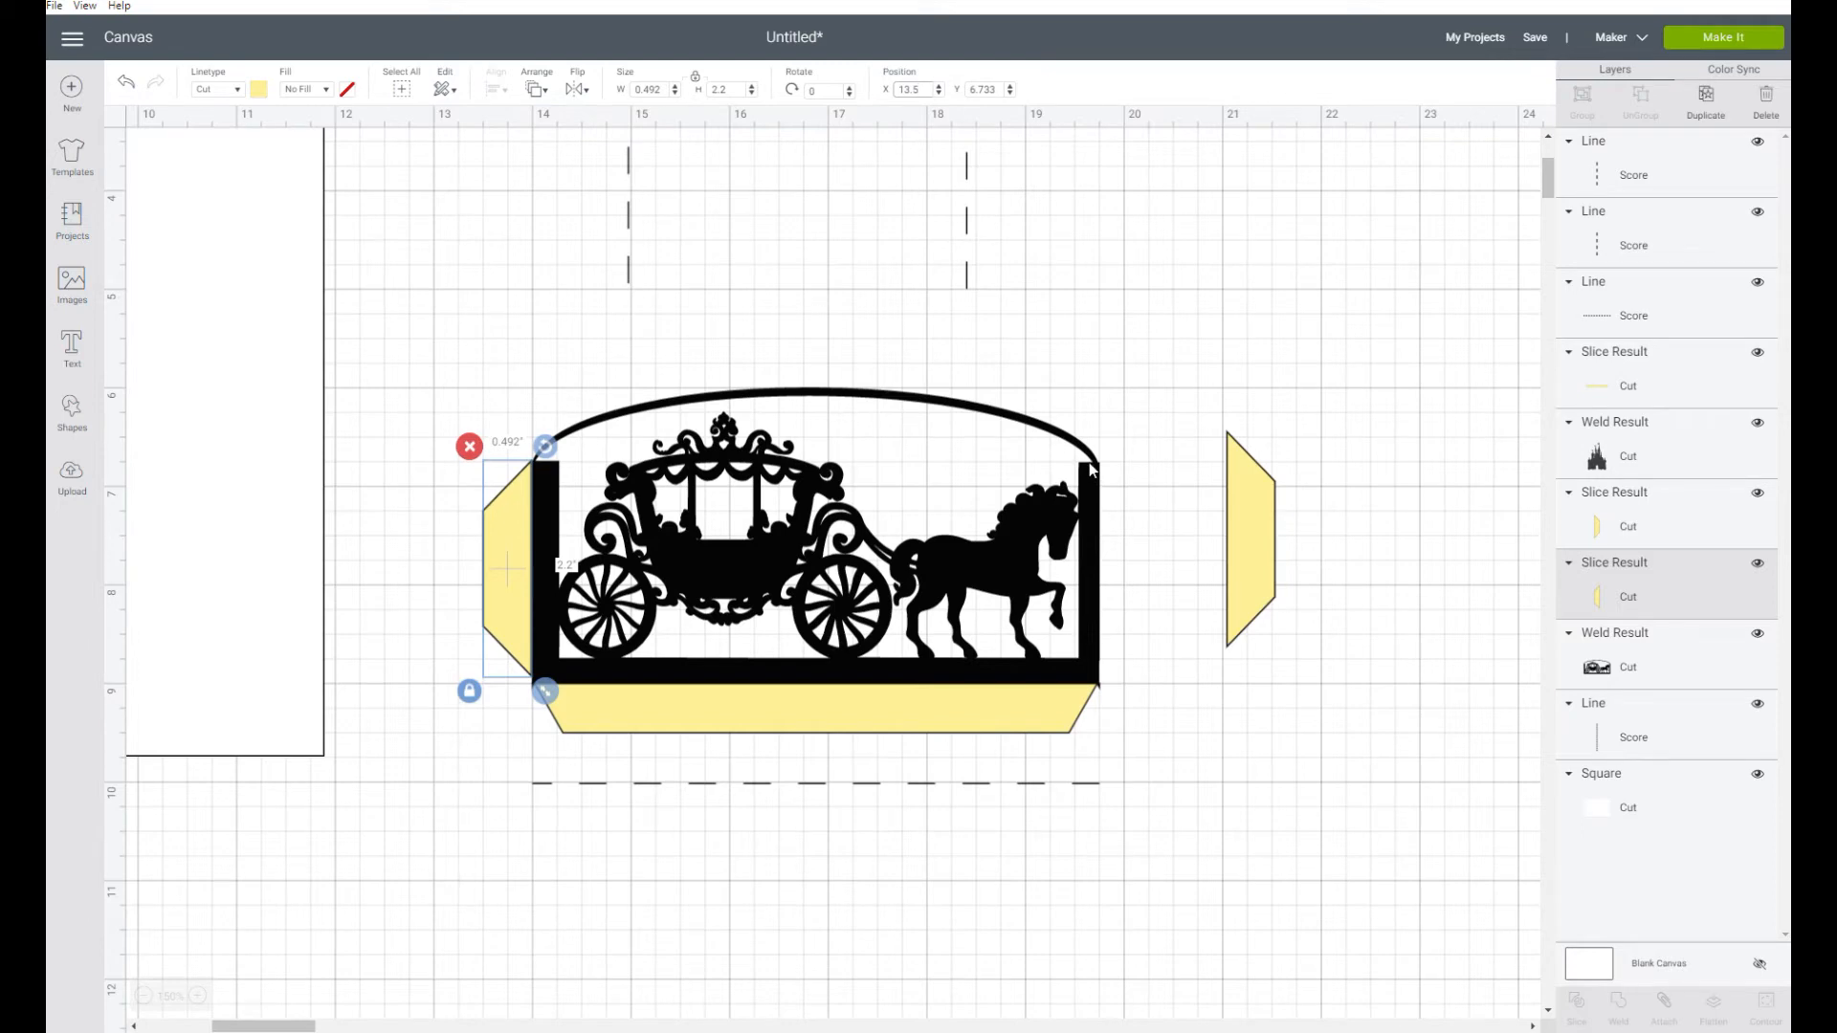
{"action": "left_click", "coordinate": [982, 89]}
{"action": "type", "text": "6.7"}
{"action": "key", "text": "Return"}
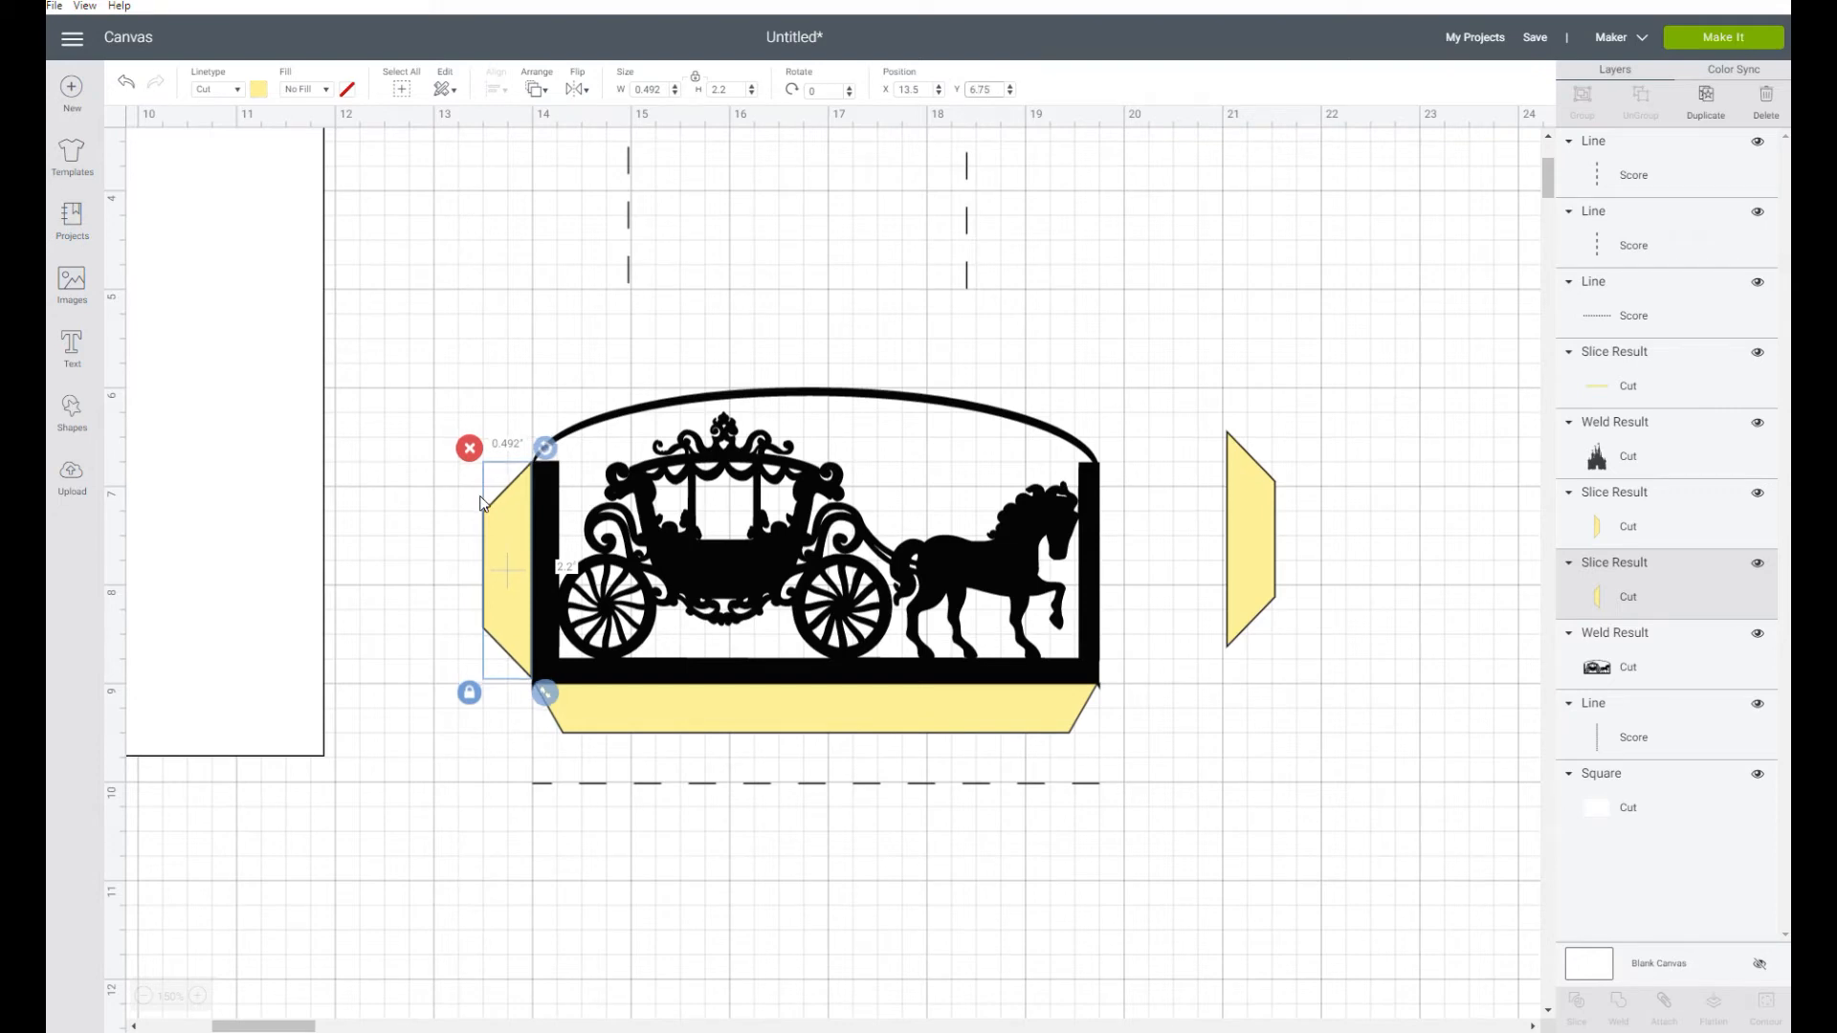
Place the right tab against the carriage panel's right edge at X 19.75 and Y 6.75
{"action": "left_click", "coordinate": [1280, 556]}
{"action": "left_click", "coordinate": [982, 89]}
{"action": "type", "text": "6"}
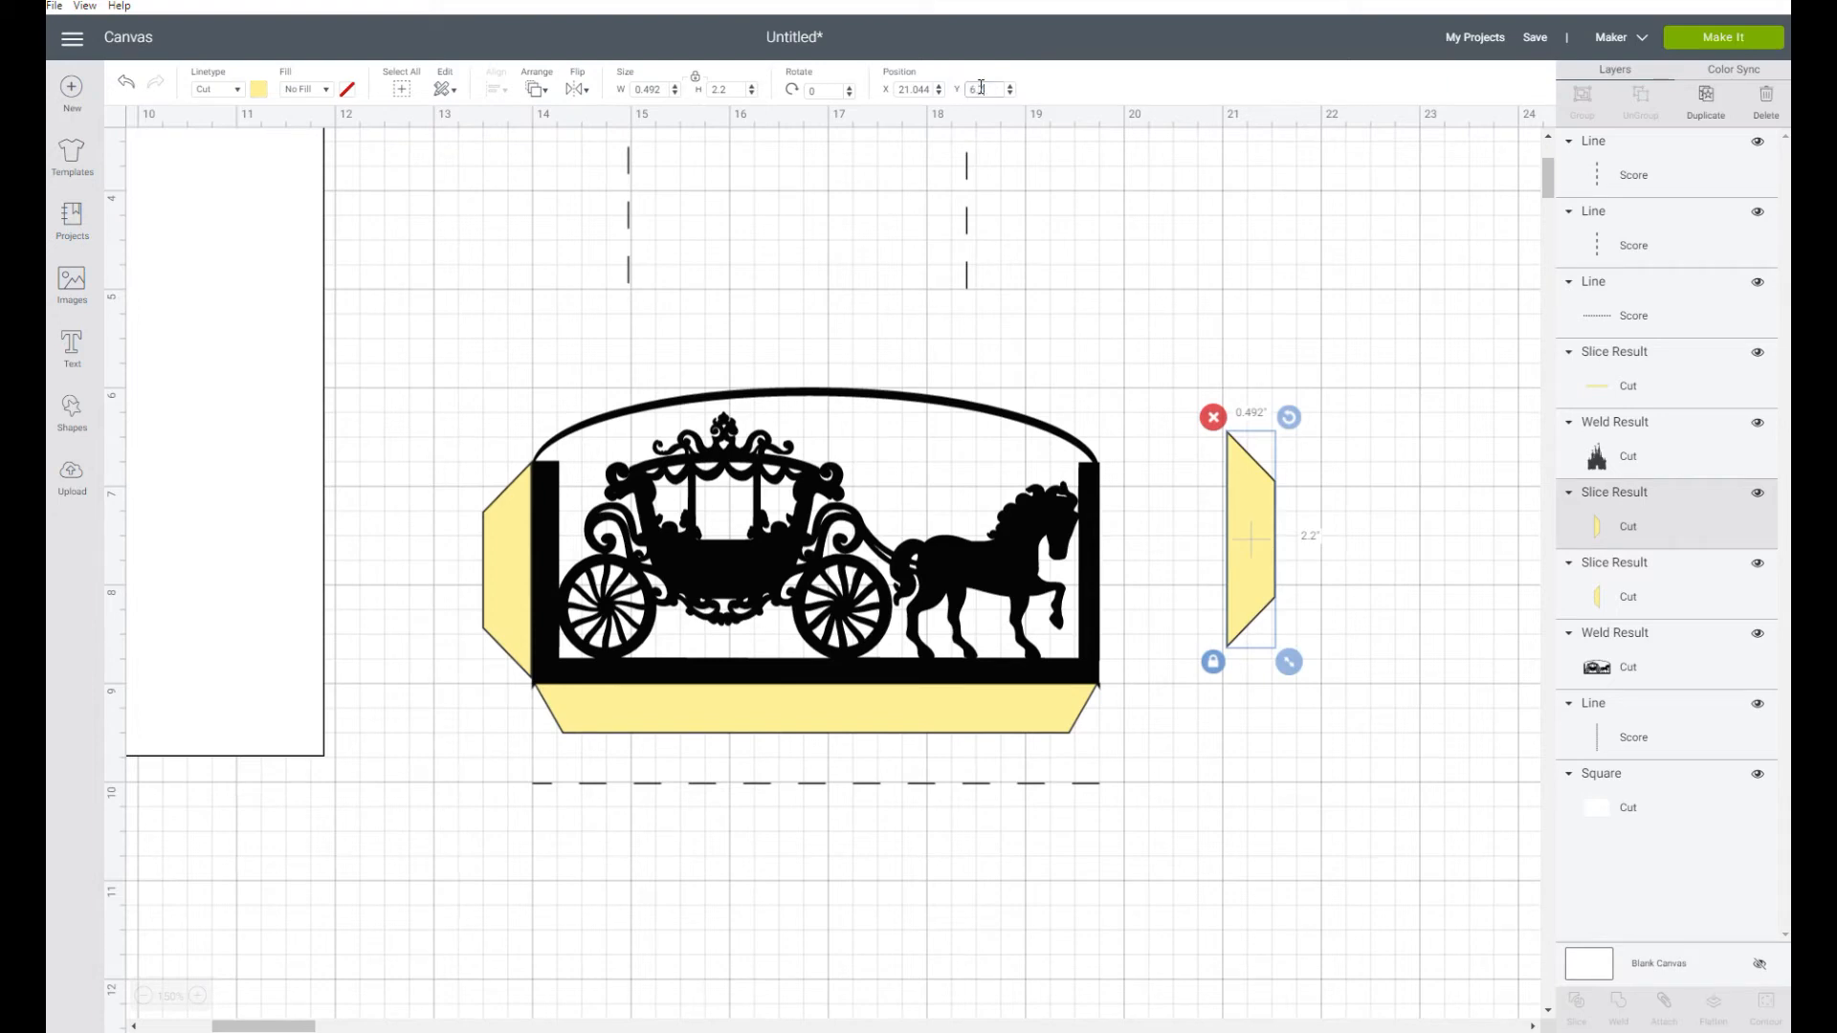
{"action": "type", "text": ".75"}
{"action": "key", "text": "Return"}
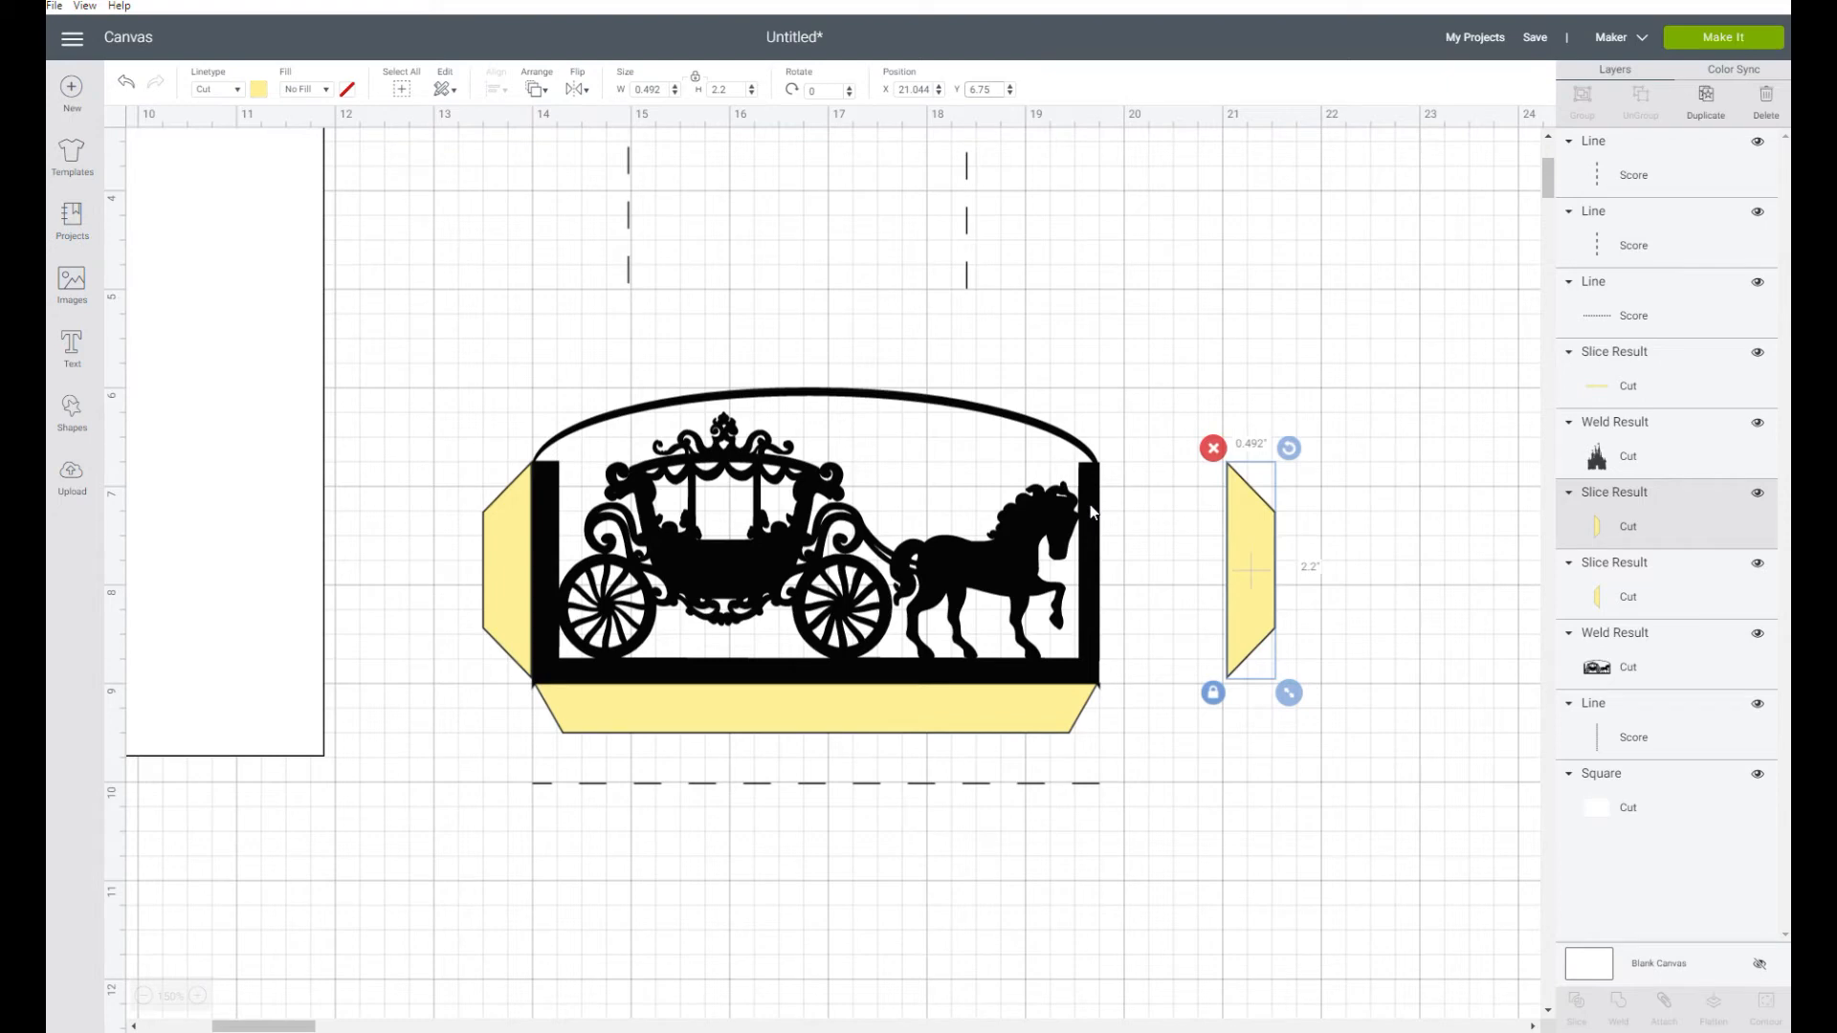
{"action": "left_click", "coordinate": [922, 89]}
{"action": "key", "text": "Return"}
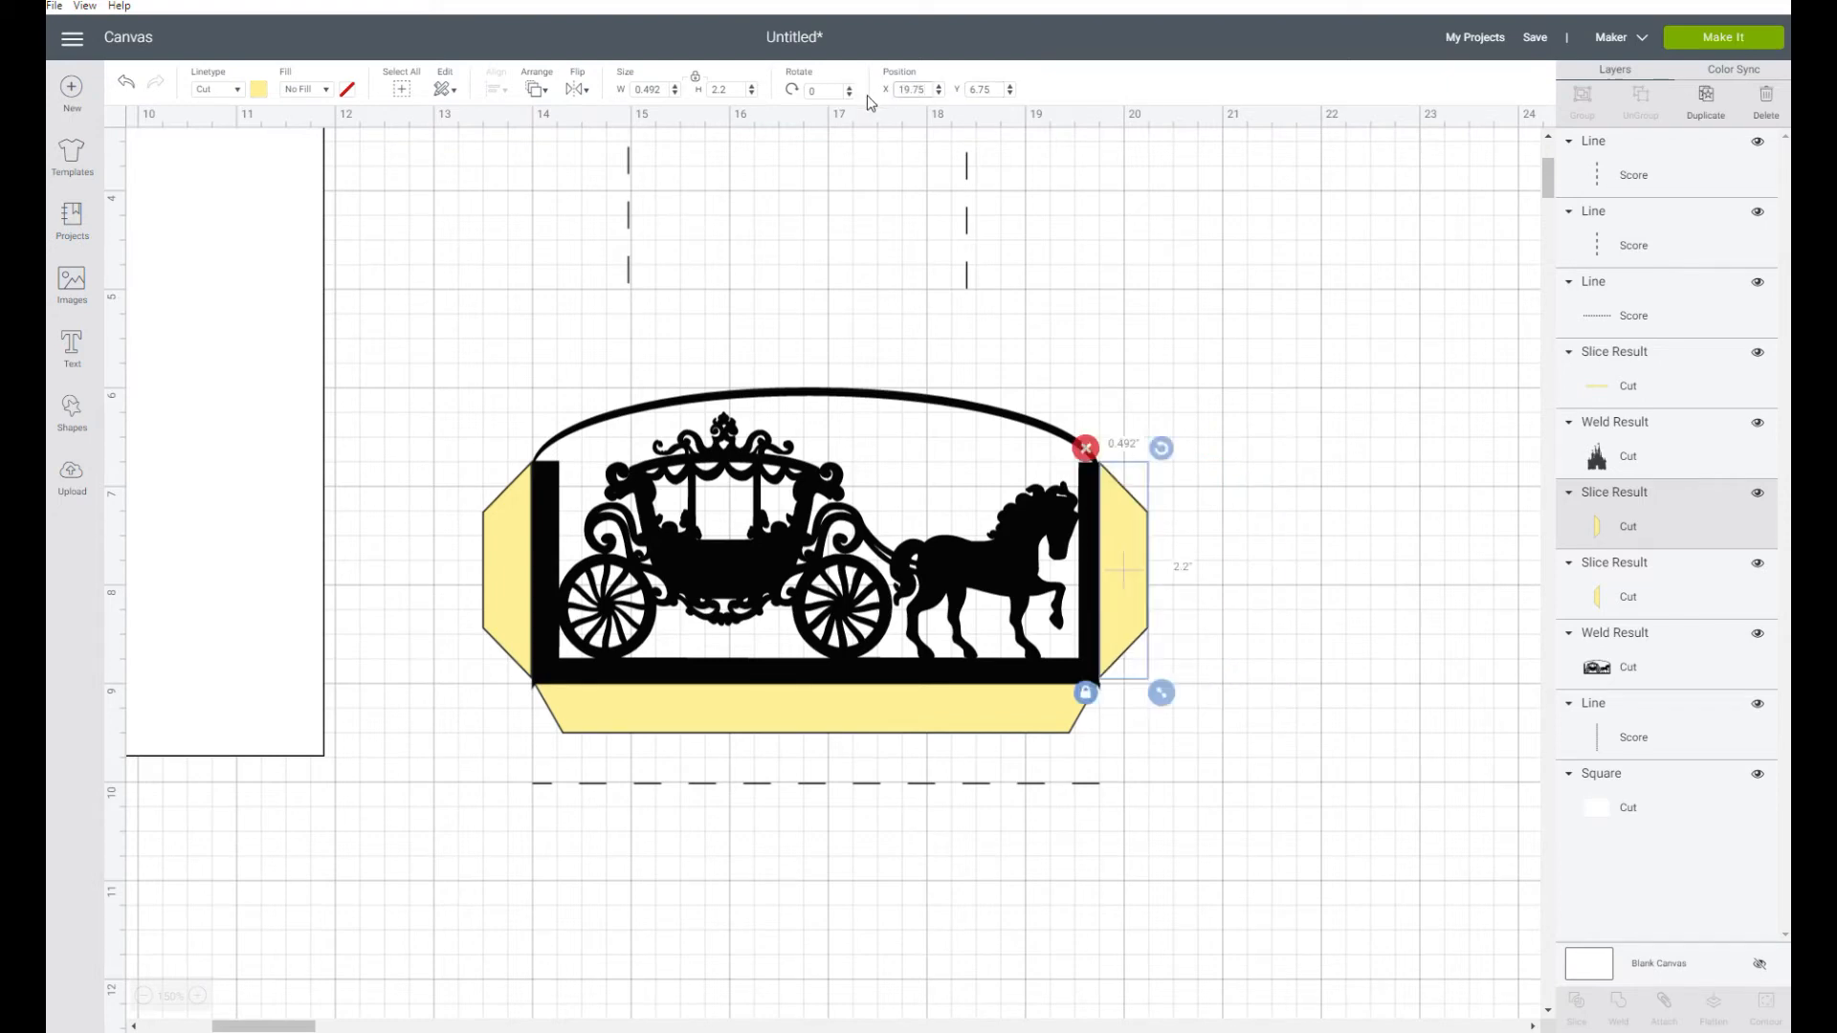
{"action": "left_click", "coordinate": [1241, 241]}
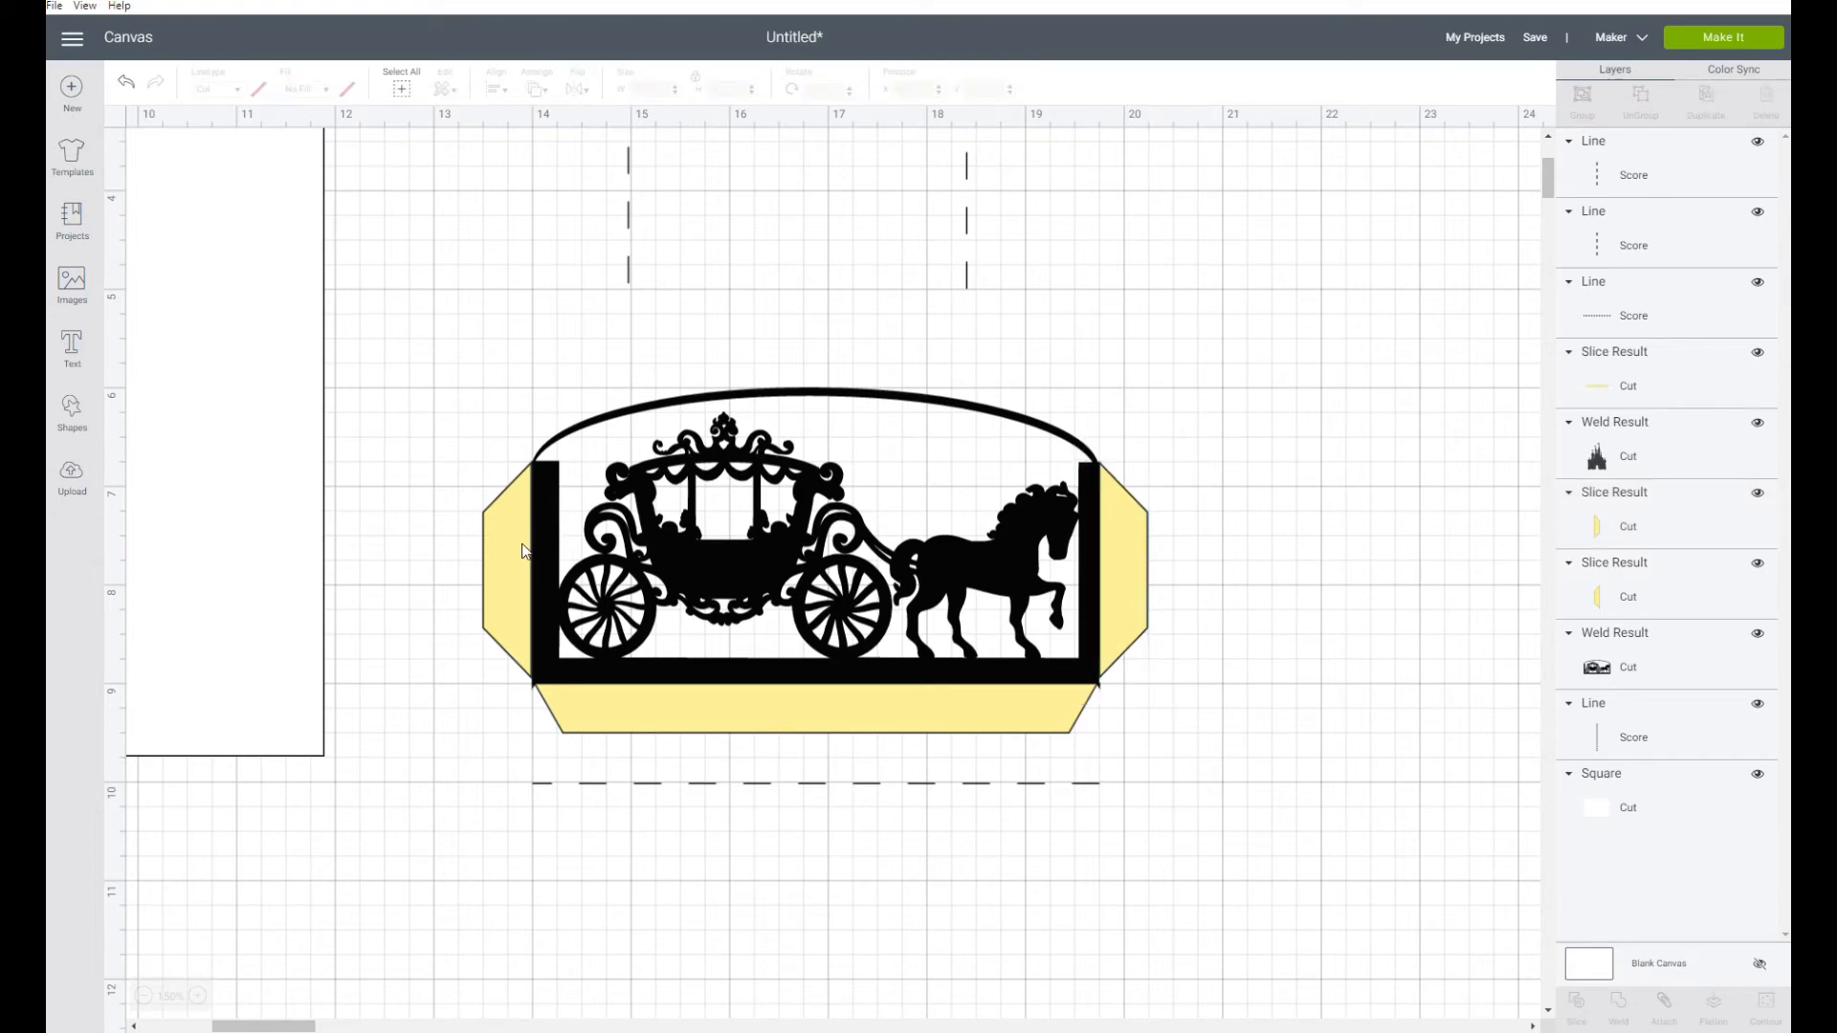
Check the position values of the left, bottom and right tabs in turn
{"action": "left_click", "coordinate": [497, 564]}
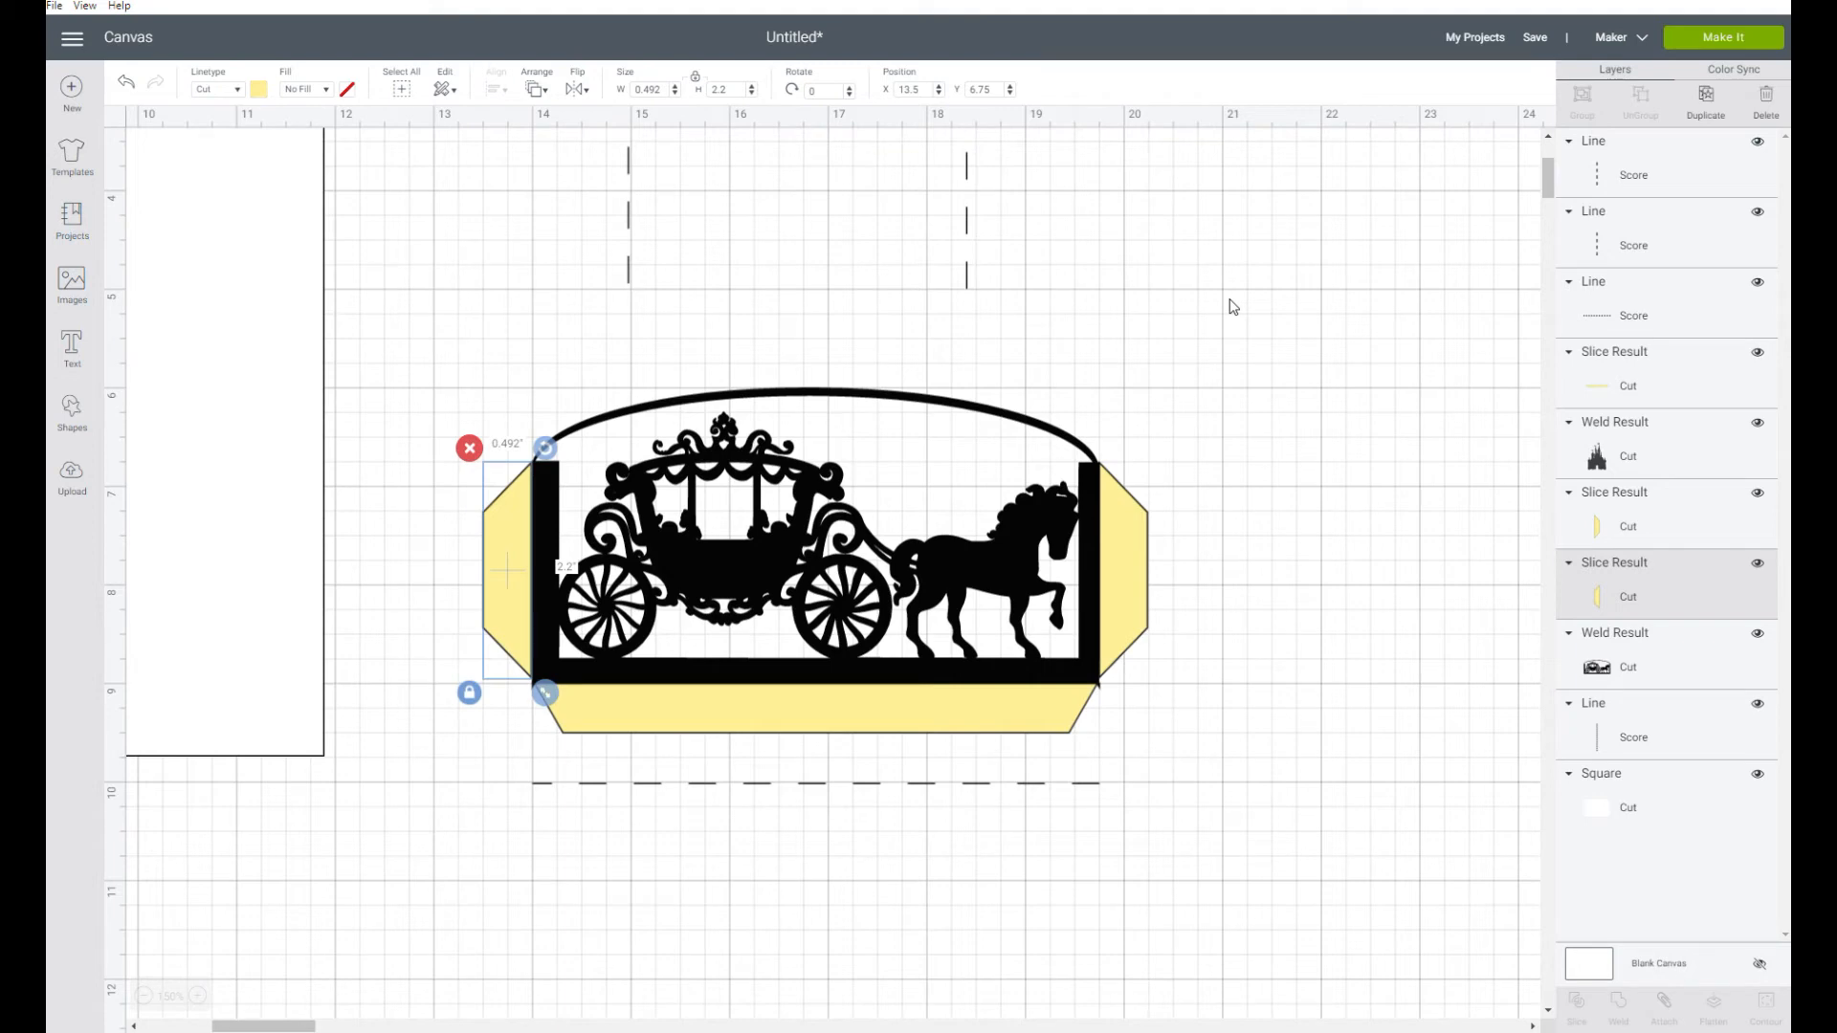
{"action": "left_click", "coordinate": [882, 716]}
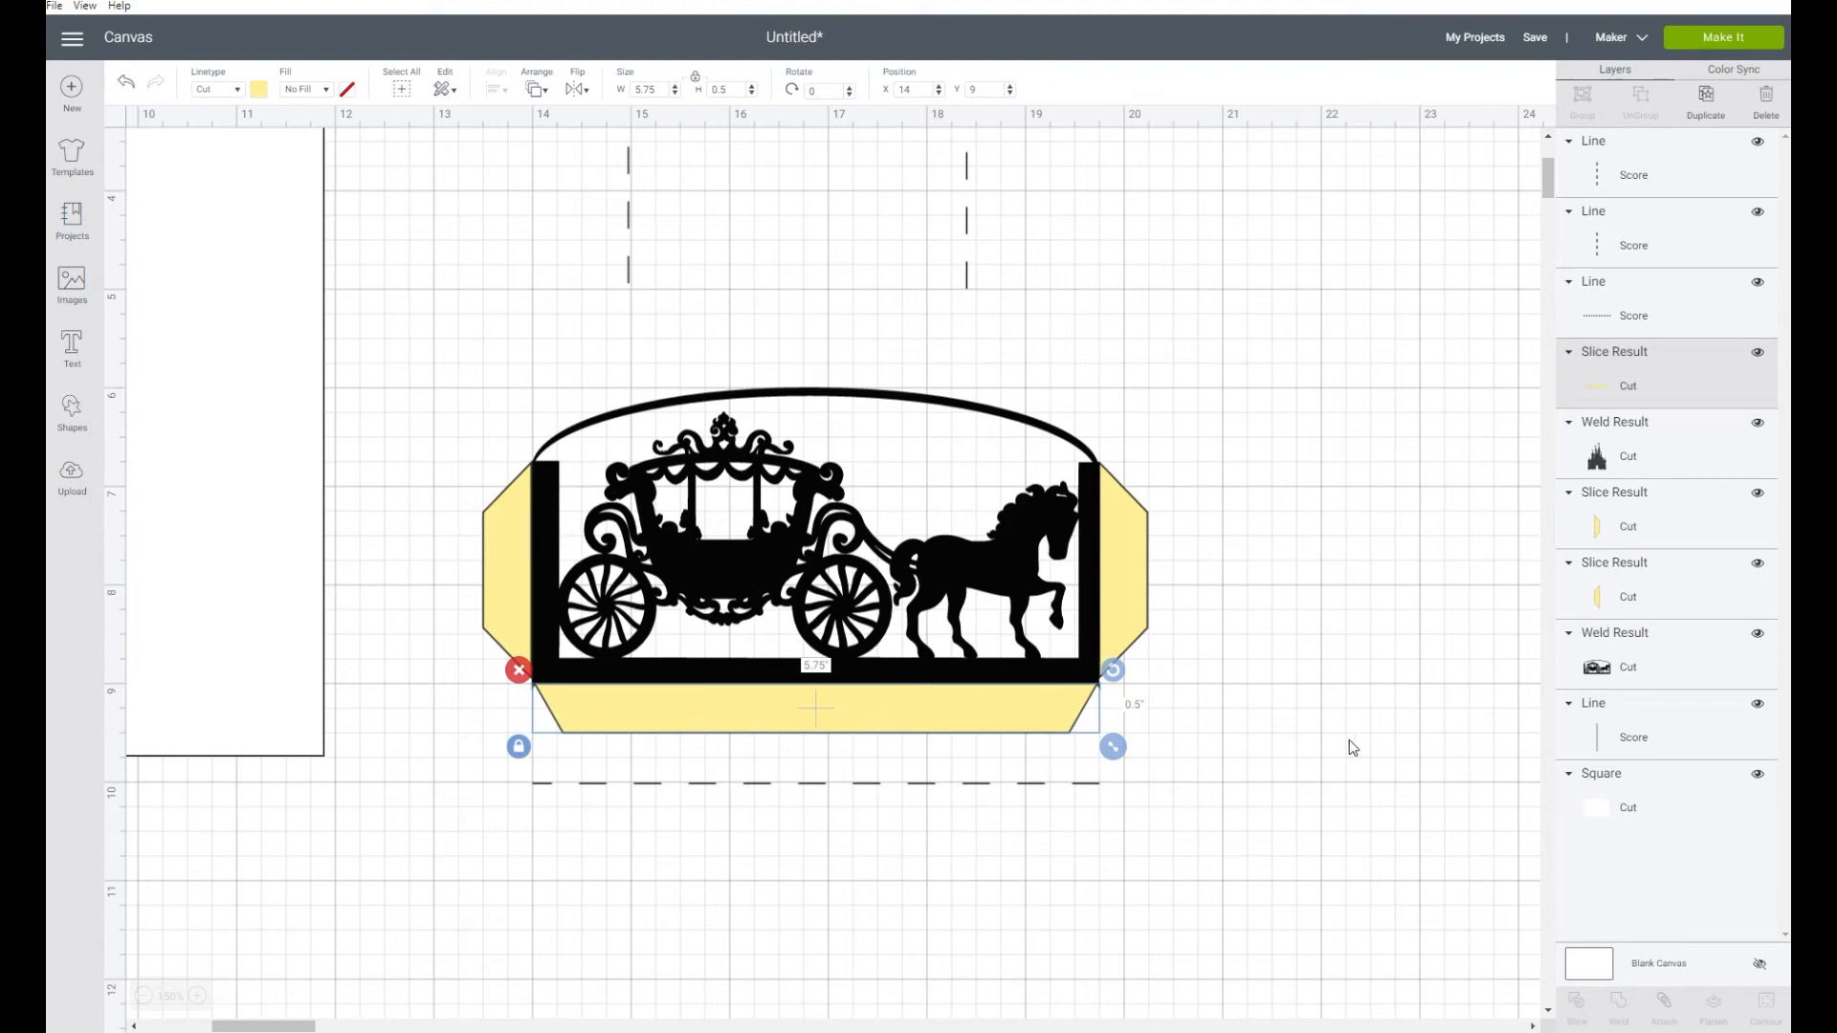
{"action": "left_click", "coordinate": [1129, 570]}
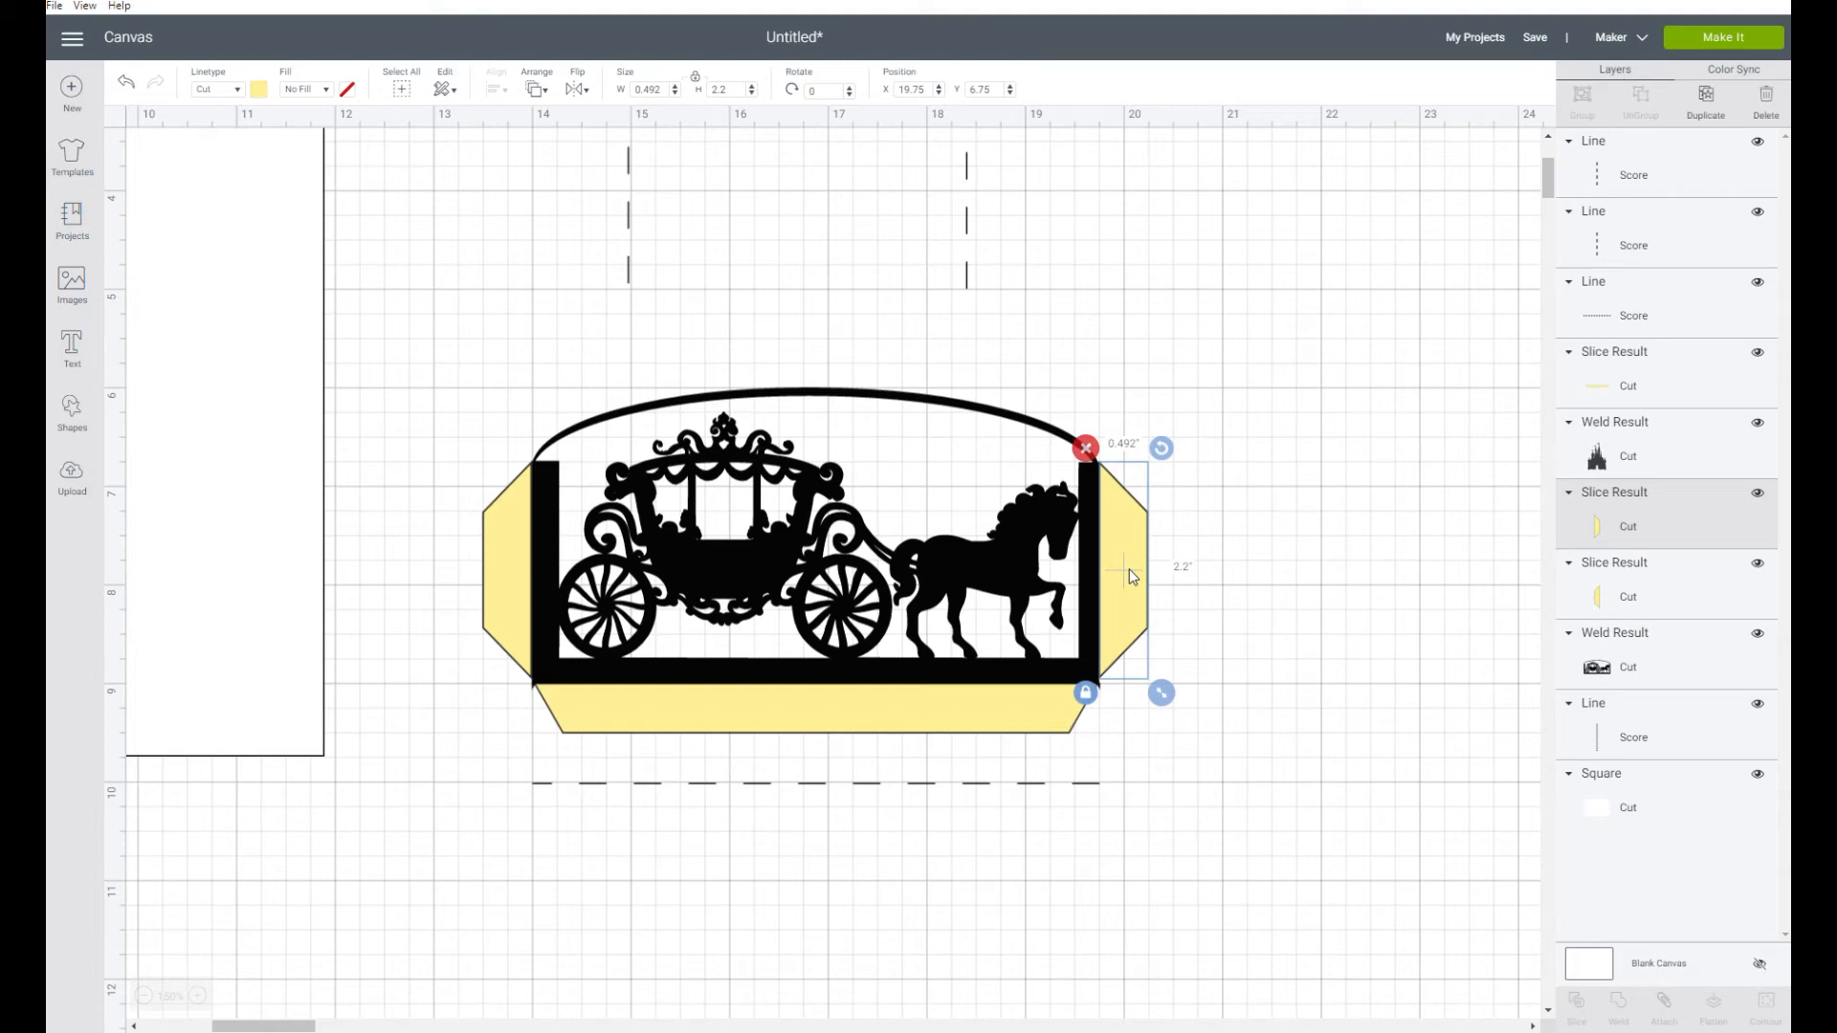
Weld the carriage panel and its left, right and bottom tabs into a single piece
{"action": "left_click", "coordinate": [1337, 333]}
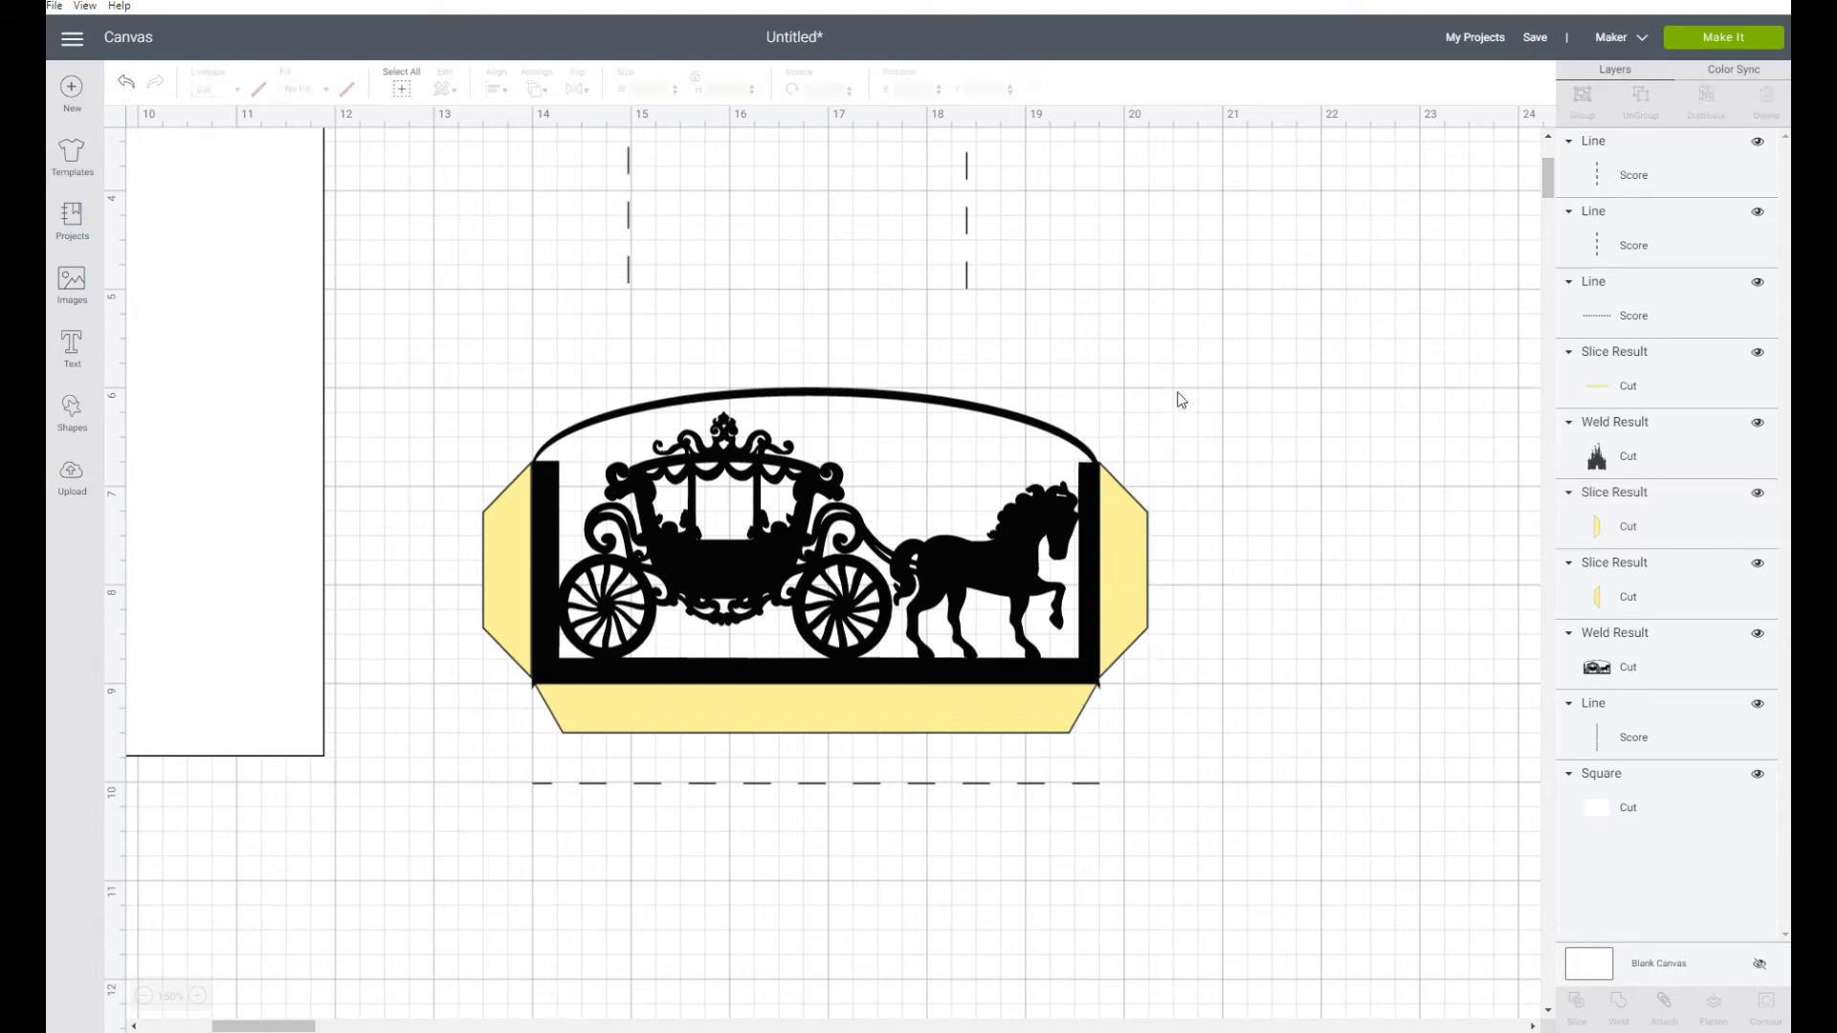
{"action": "left_click_drag", "start_coordinate": [456, 414], "coordinate": [1158, 732]}
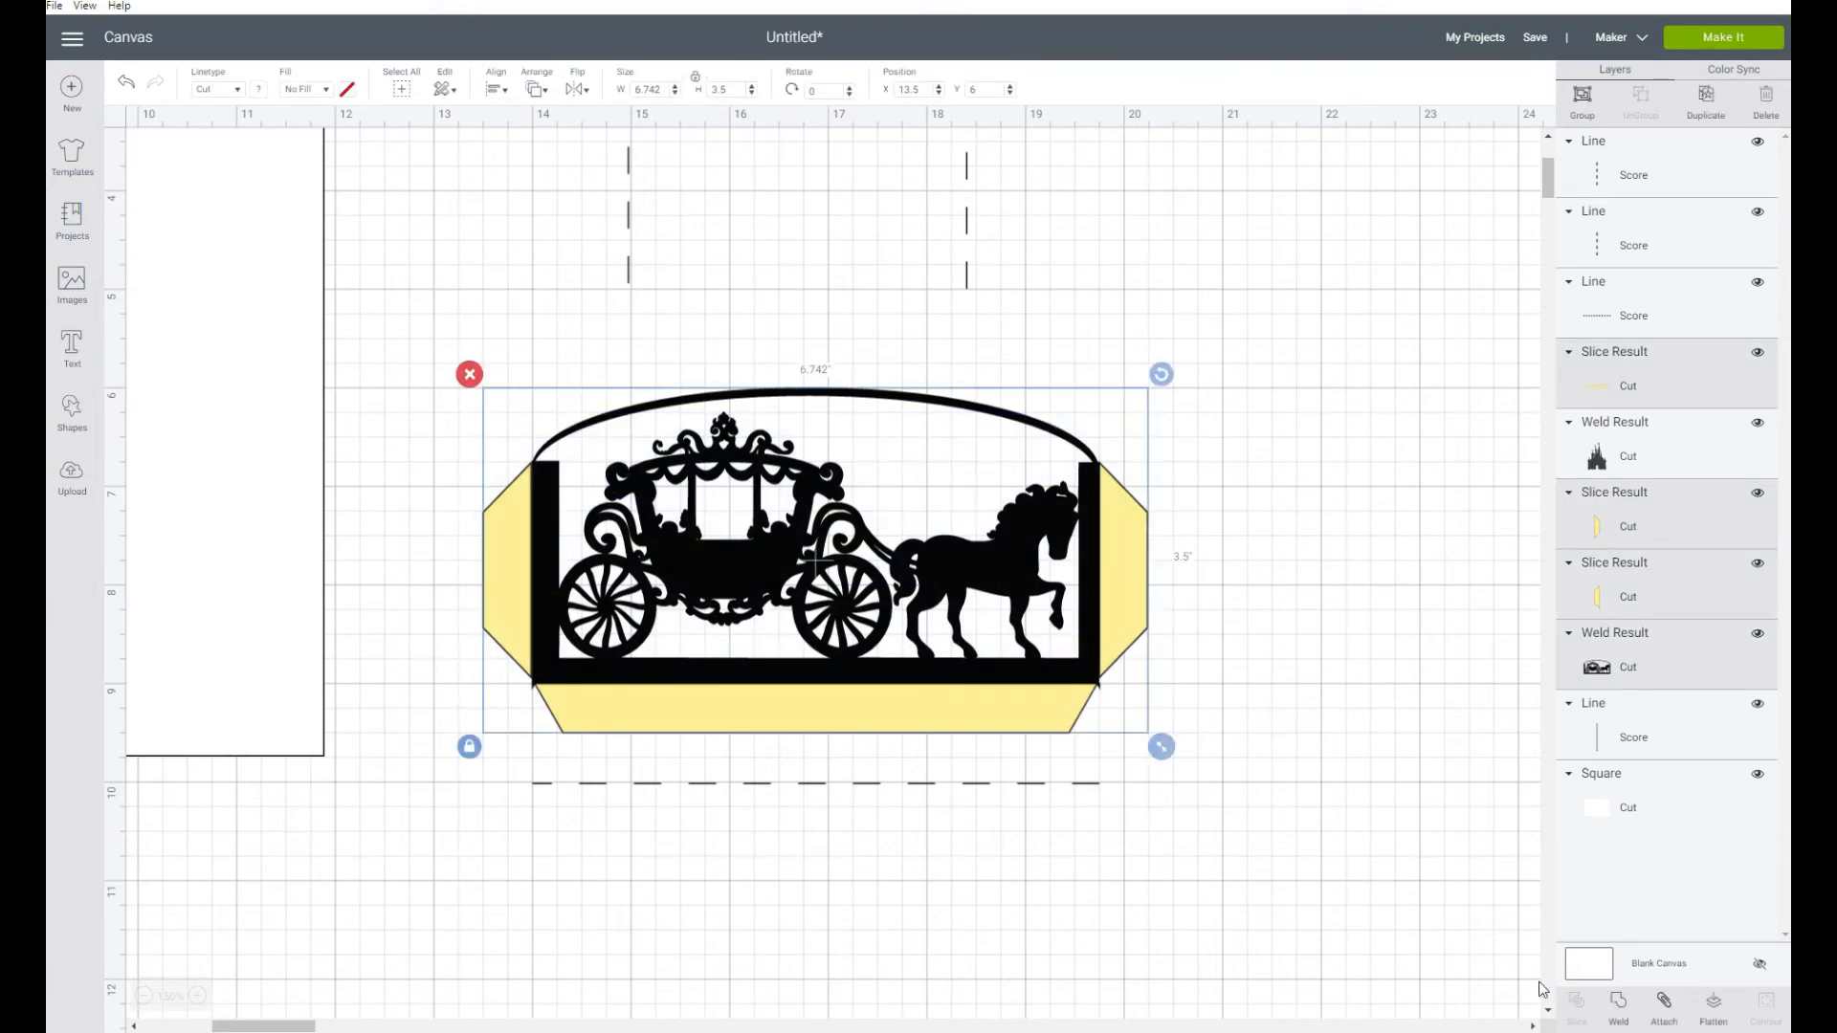
{"action": "left_click", "coordinate": [1618, 1002]}
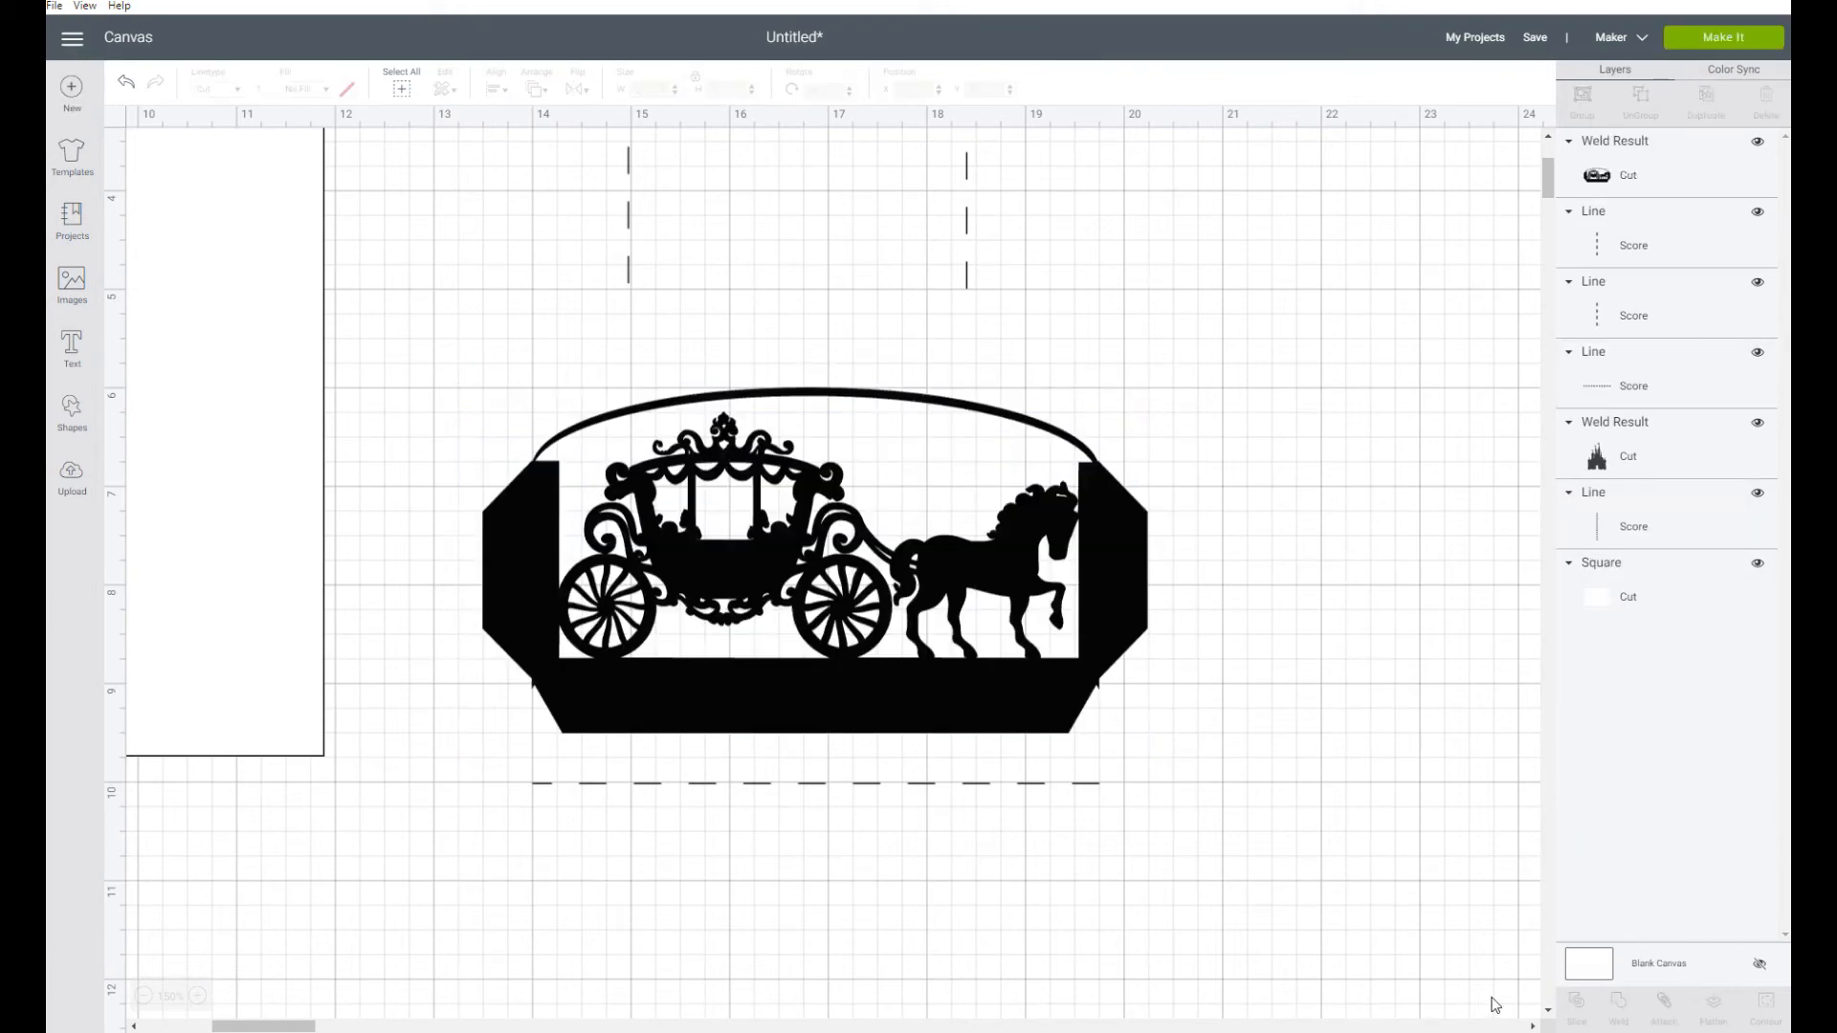
{"action": "left_click", "coordinate": [1100, 691]}
{"action": "left_click", "coordinate": [1342, 622]}
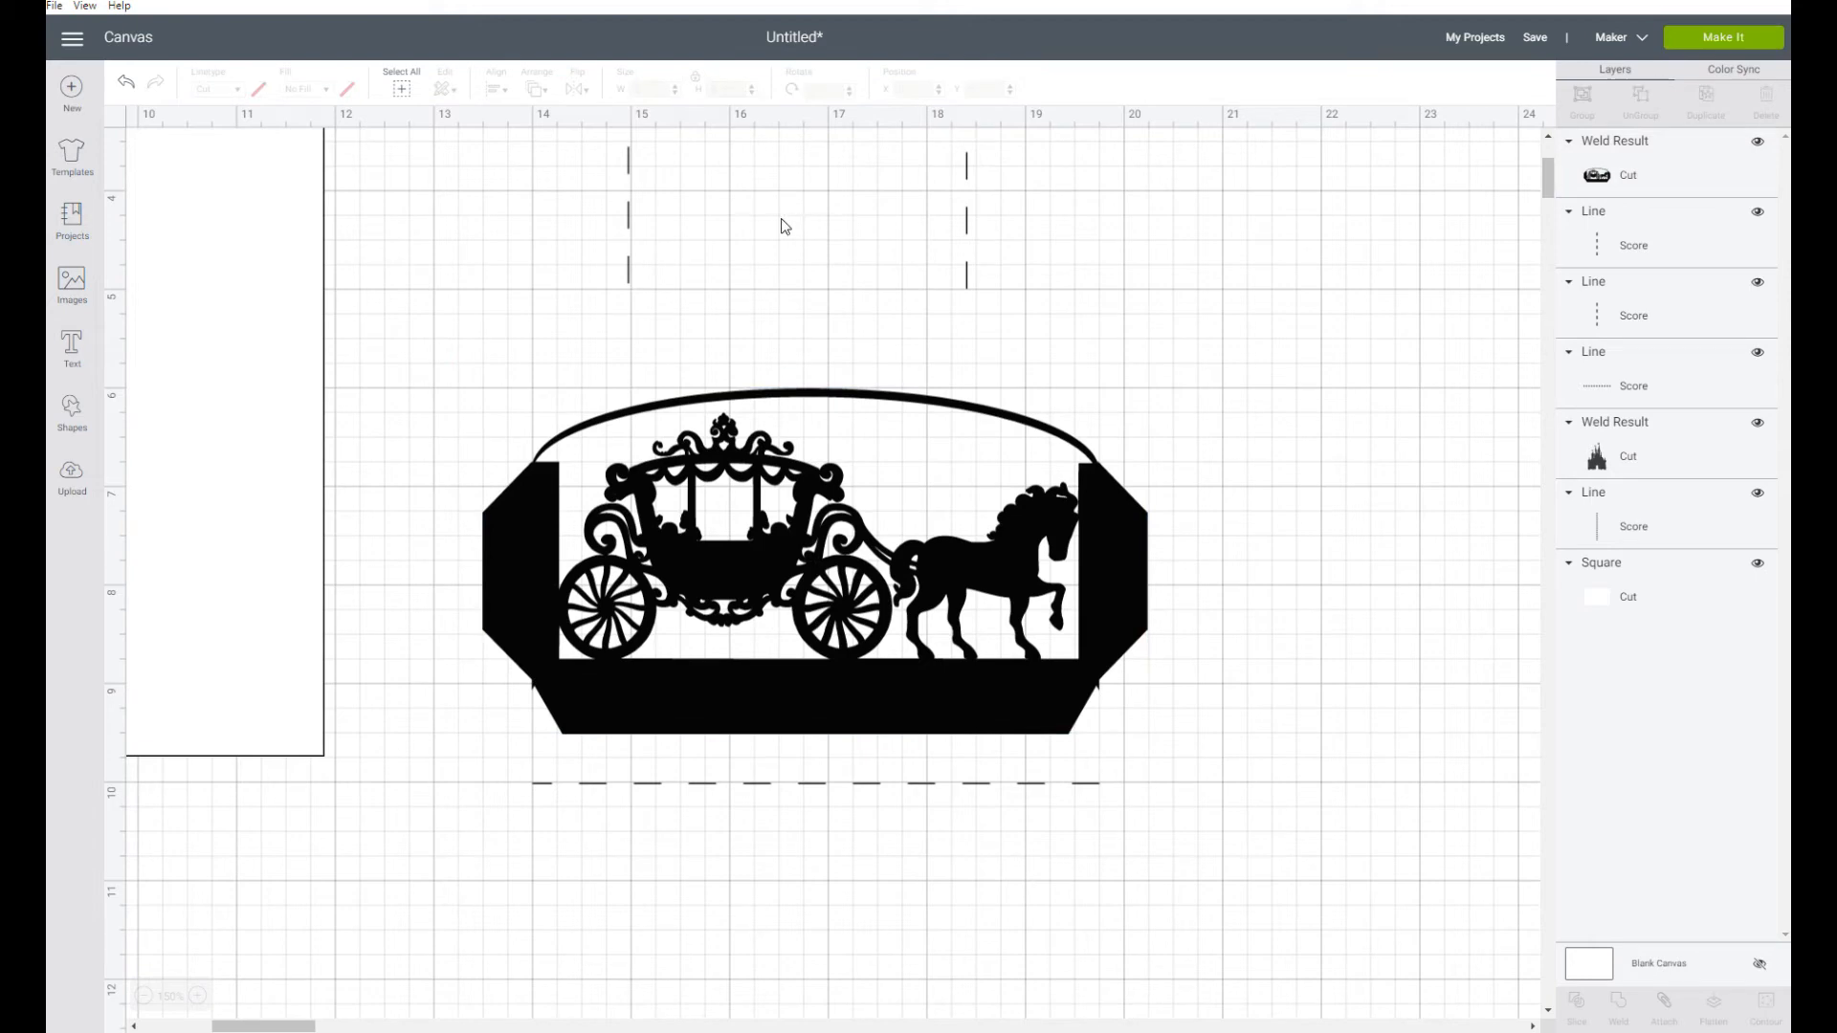
Change the welded carriage panel's cut color to light yellow
{"action": "left_click", "coordinate": [553, 516]}
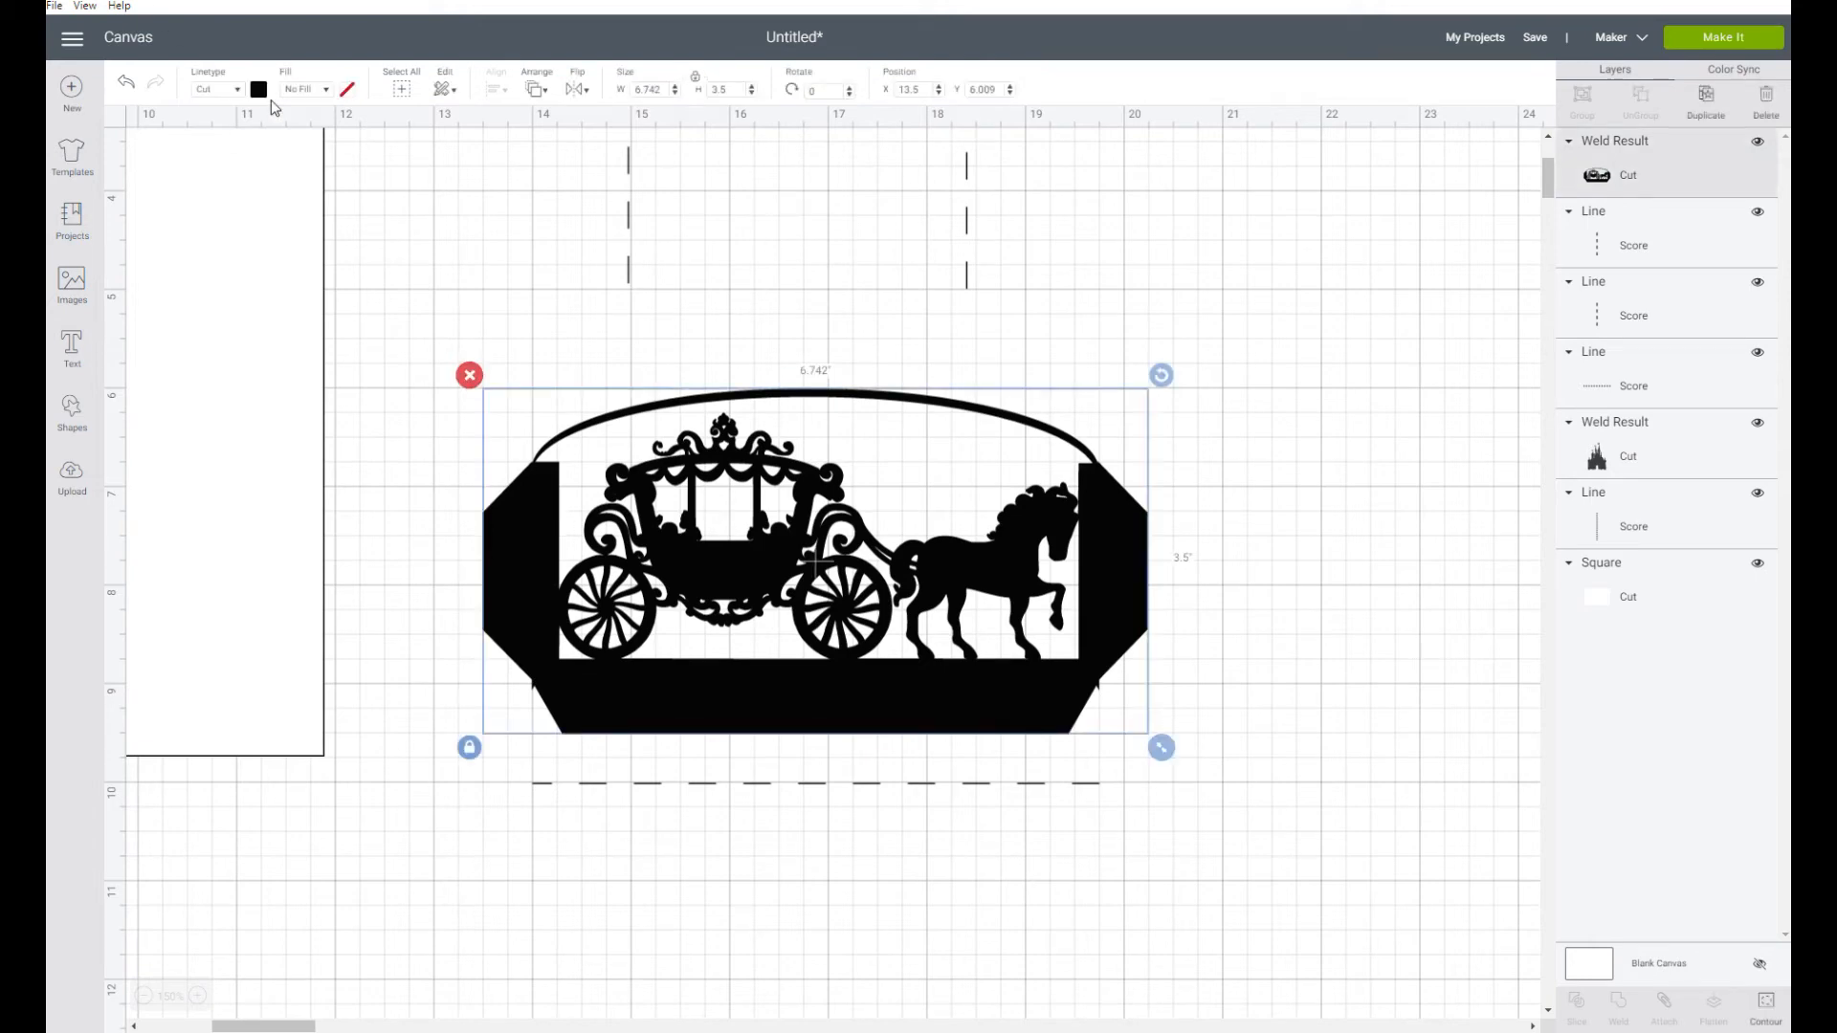
{"action": "left_click", "coordinate": [260, 90]}
{"action": "left_click", "coordinate": [400, 194]}
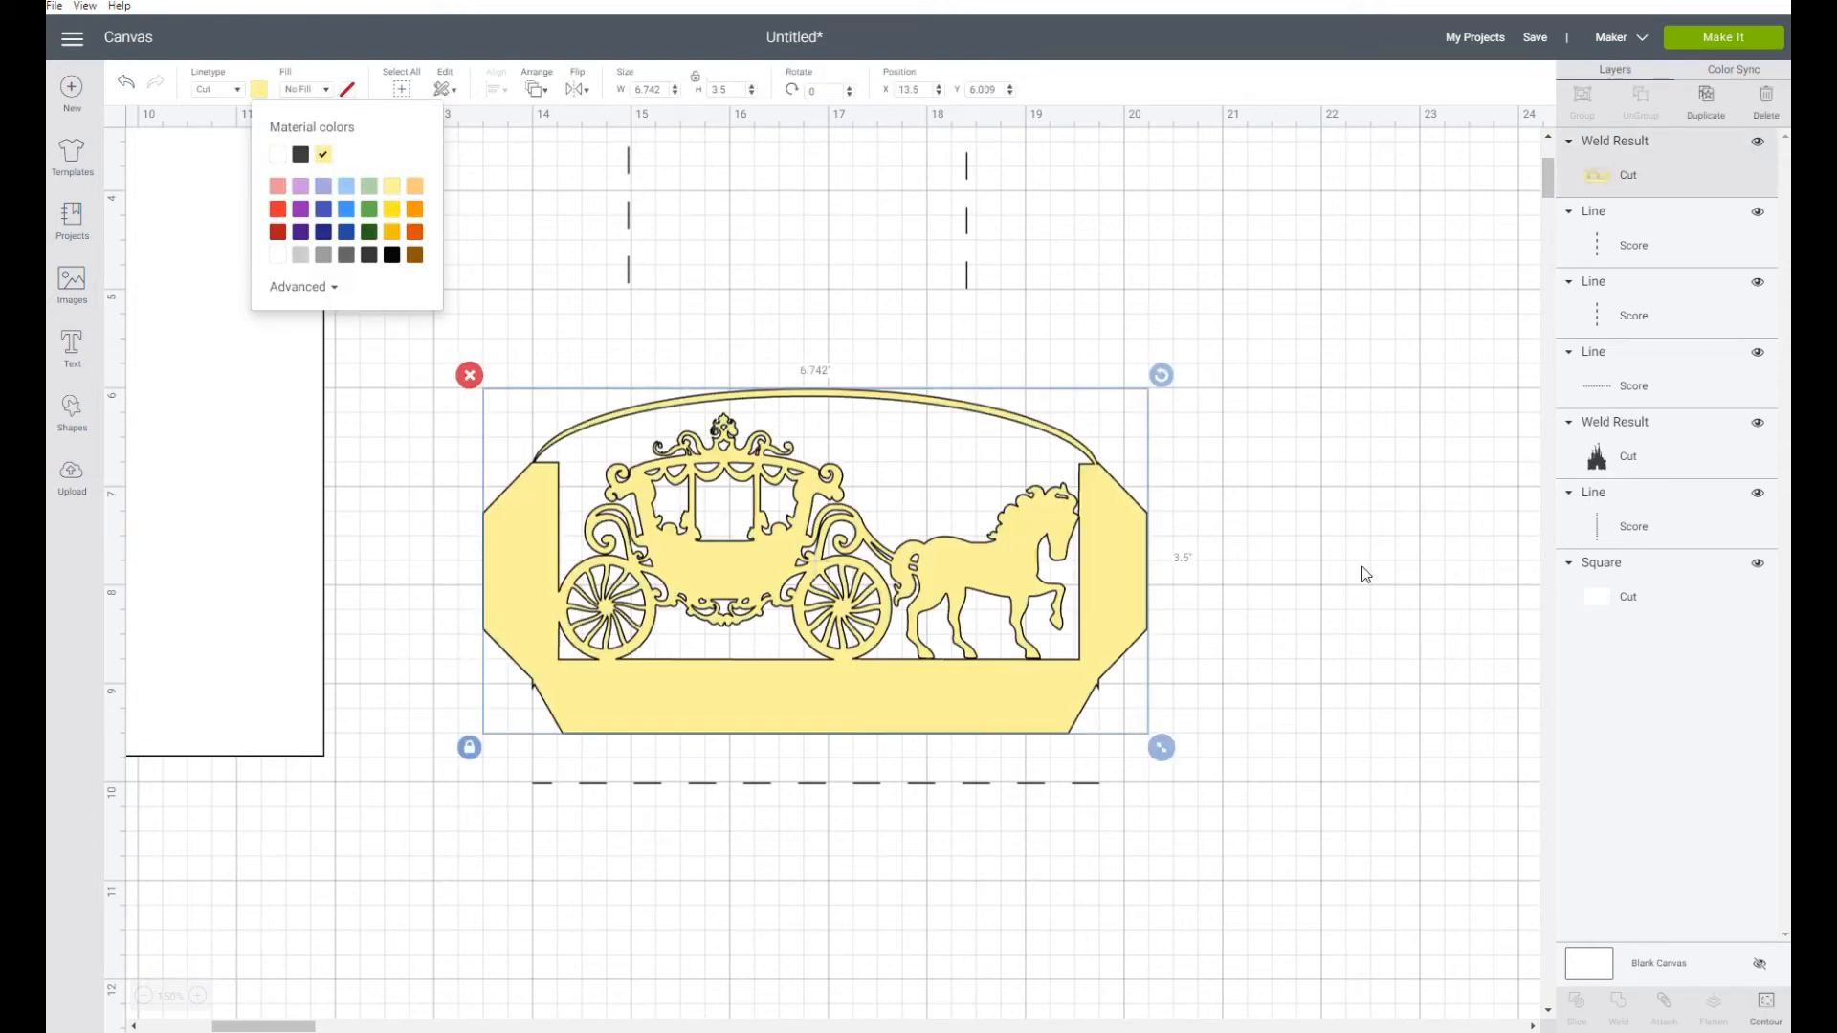
{"action": "left_click", "coordinate": [1409, 577]}
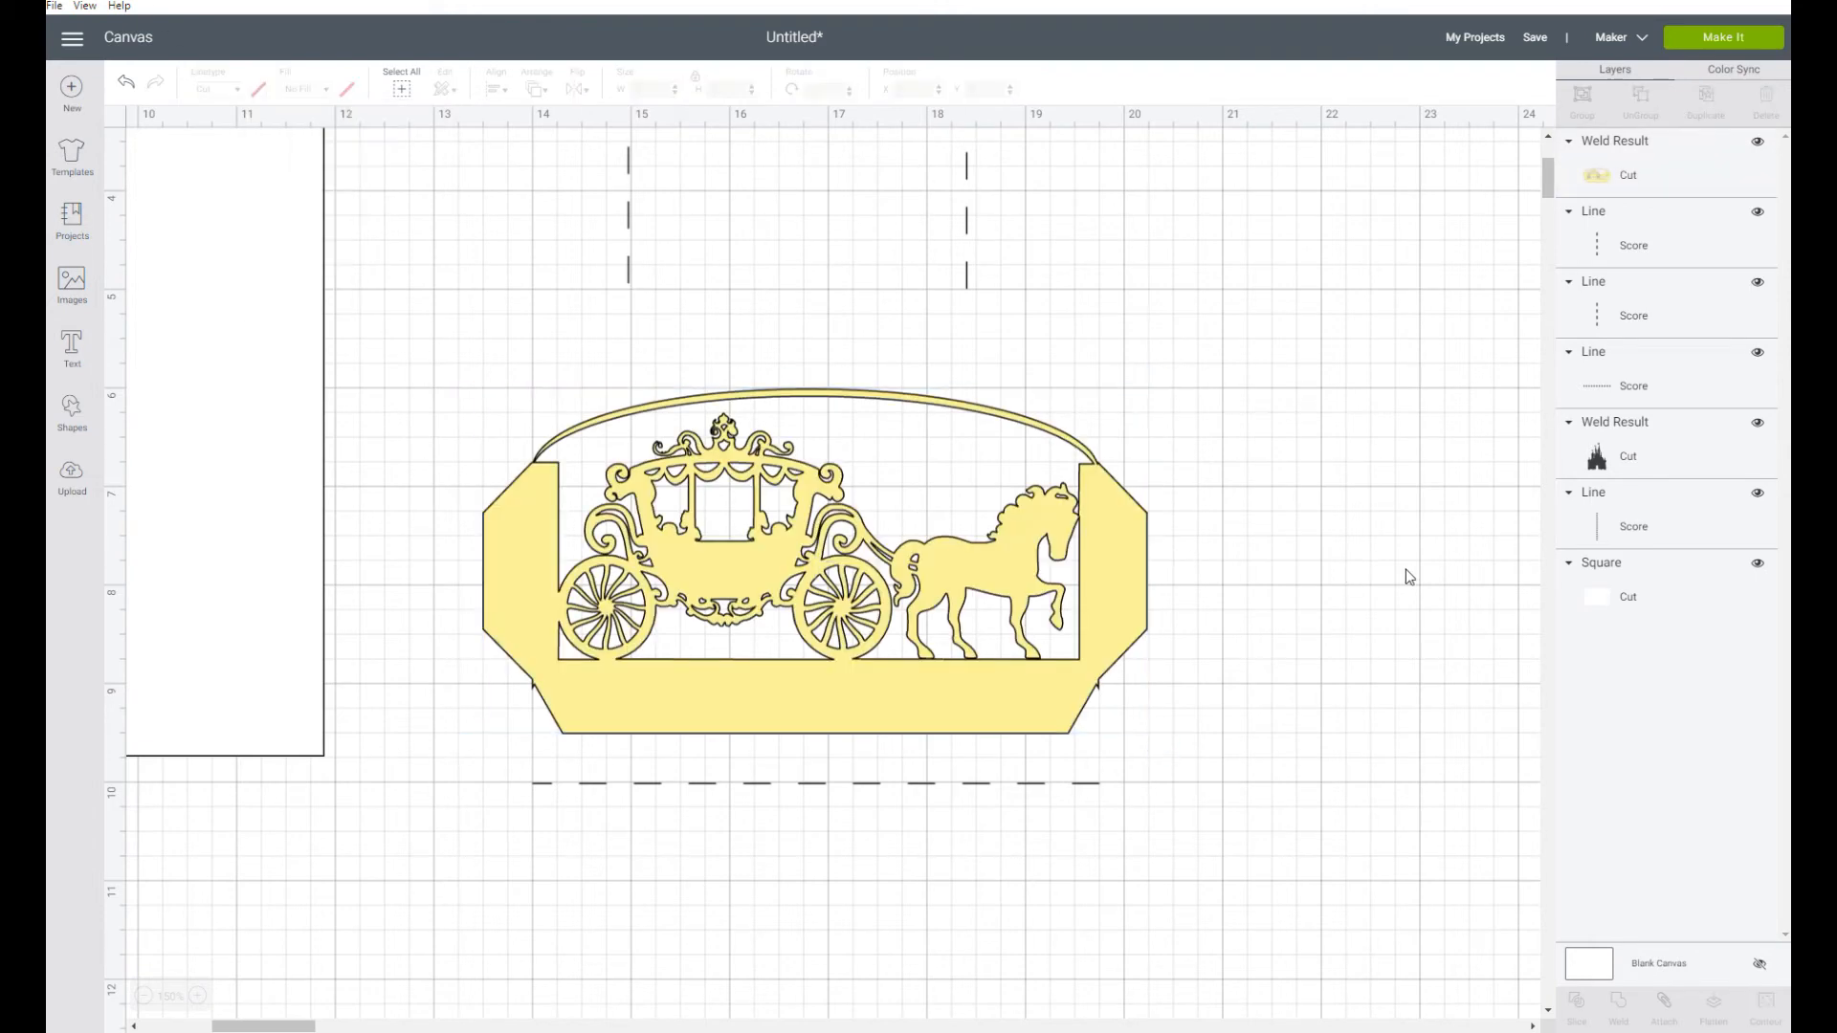
Move the left vertical score line to X 13.5 and Y 6.75
{"action": "left_click", "coordinate": [624, 214]}
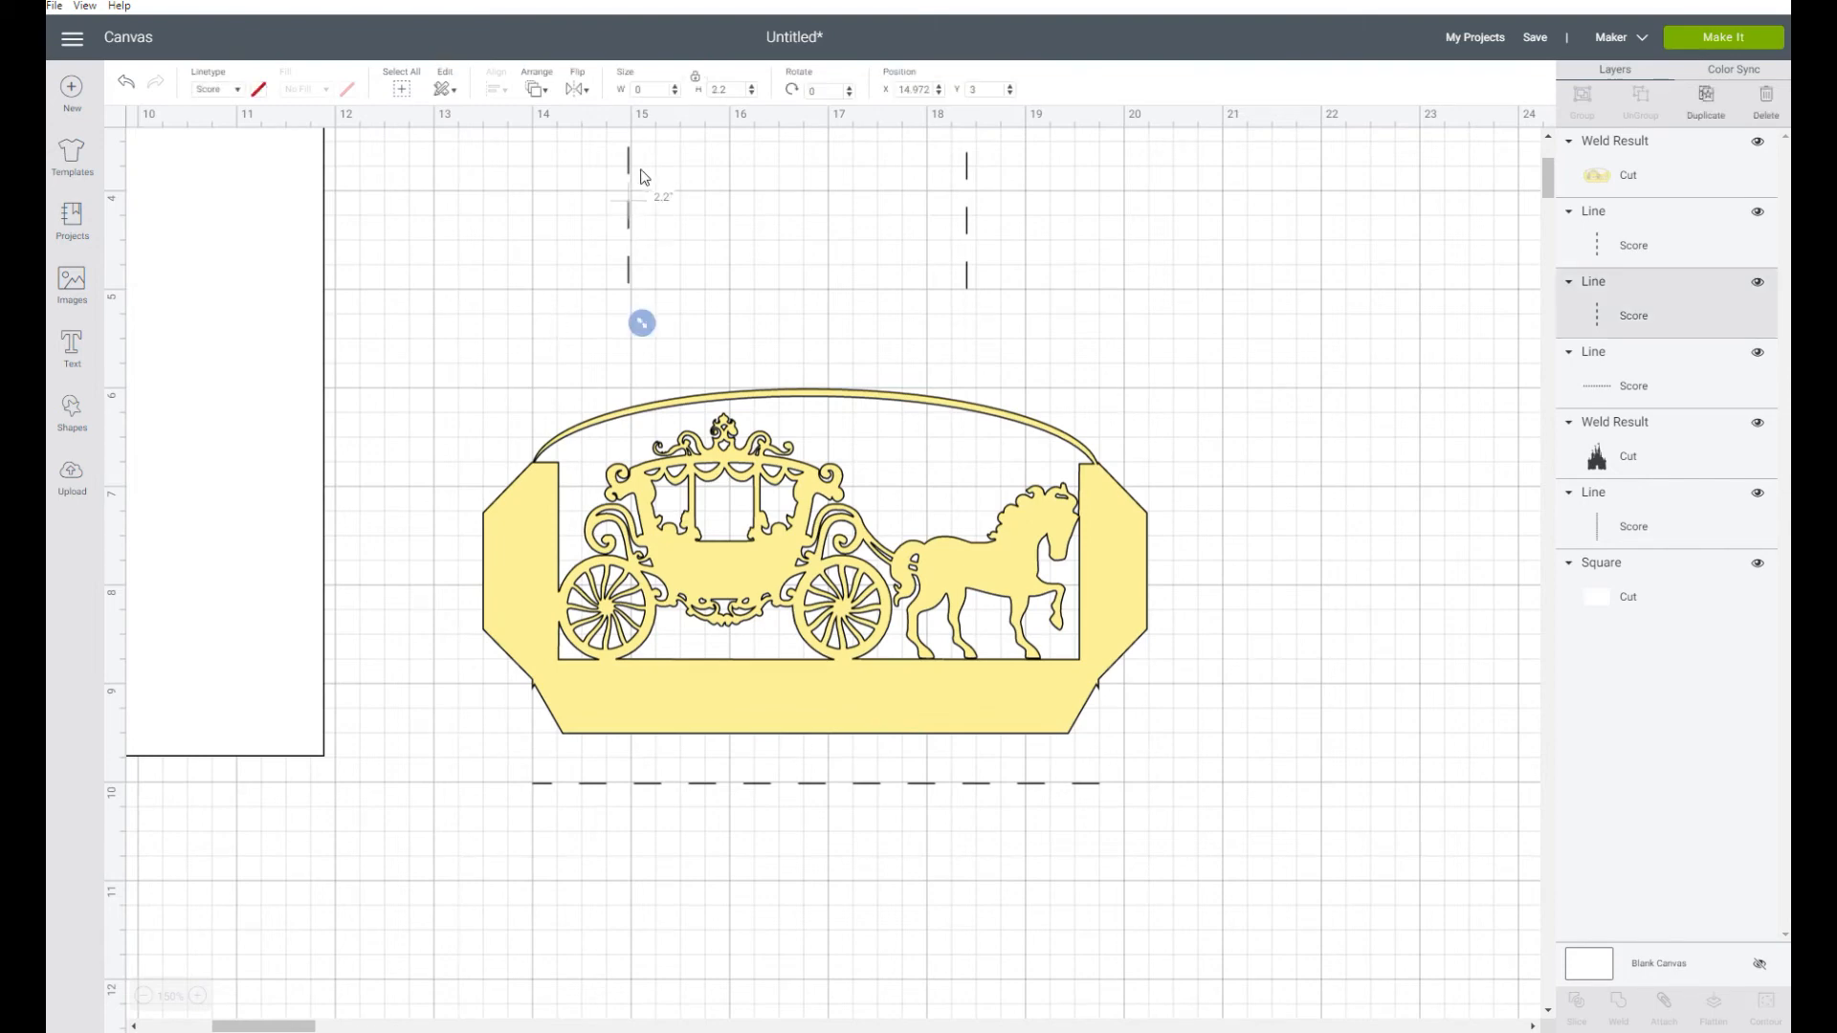
{"action": "left_click", "coordinate": [911, 90]}
{"action": "type", "text": "13.5"}
{"action": "key", "text": "Return"}
{"action": "left_click", "coordinate": [997, 92]}
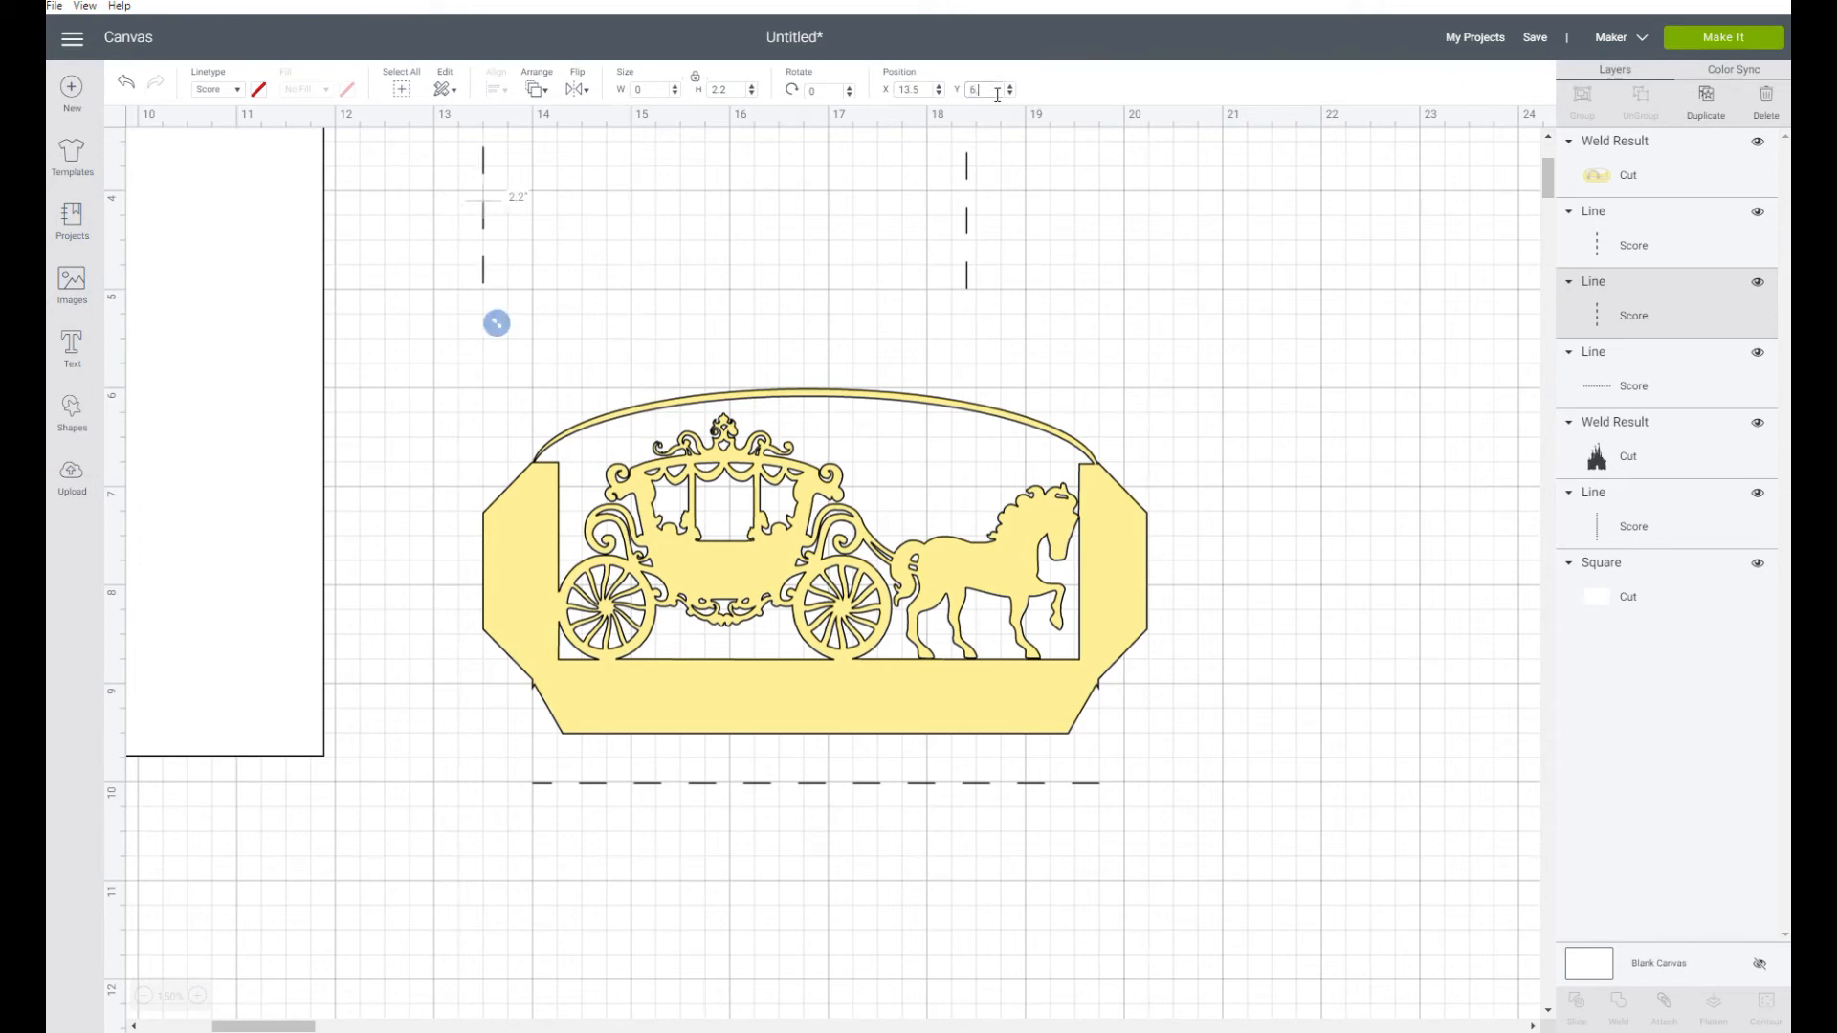
{"action": "type", "text": "6.75"}
{"action": "key", "text": "Return"}
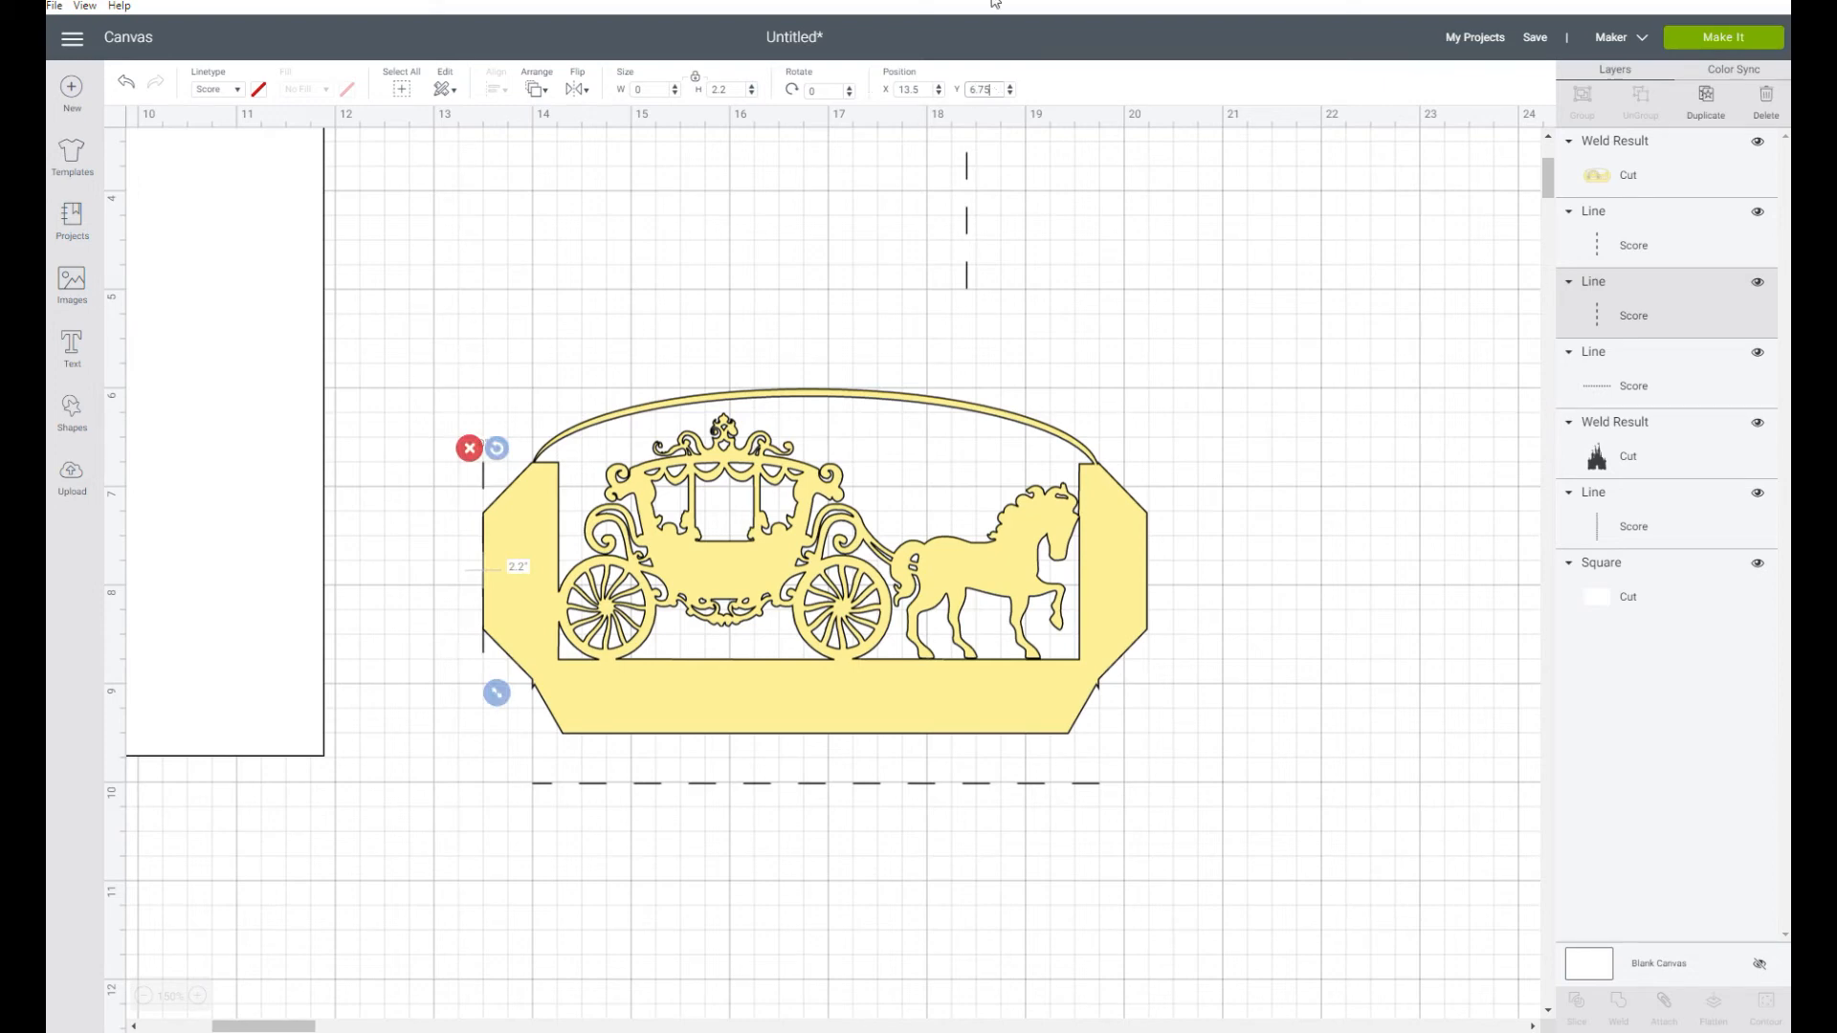
Set the left vertical score line's X position to 14 so it sits where the left tab meets the panel
{"action": "left_click", "coordinate": [923, 92]}
{"action": "double_click", "coordinate": [923, 92]}
{"action": "type", "text": "14"}
{"action": "key", "text": "Return"}
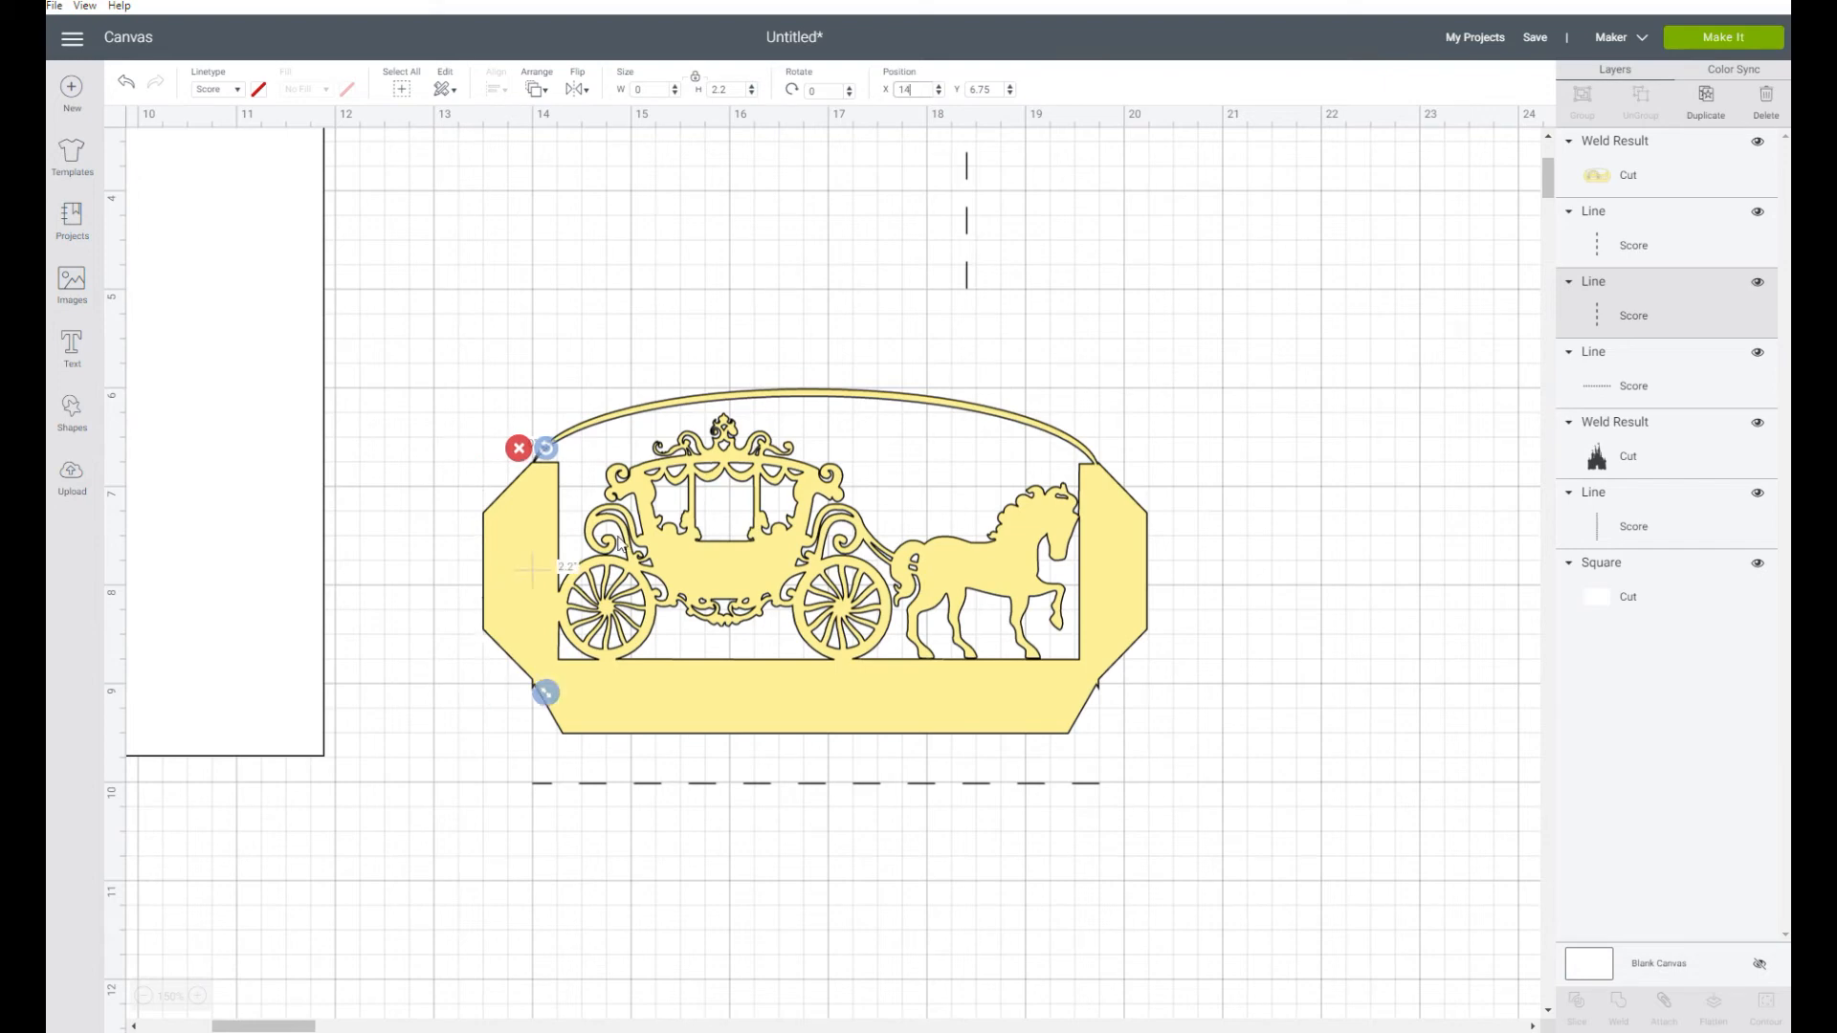
Place the right vertical score line at X 19.75 and Y 6.75, where the right tab meets the panel
{"action": "left_click", "coordinate": [967, 202]}
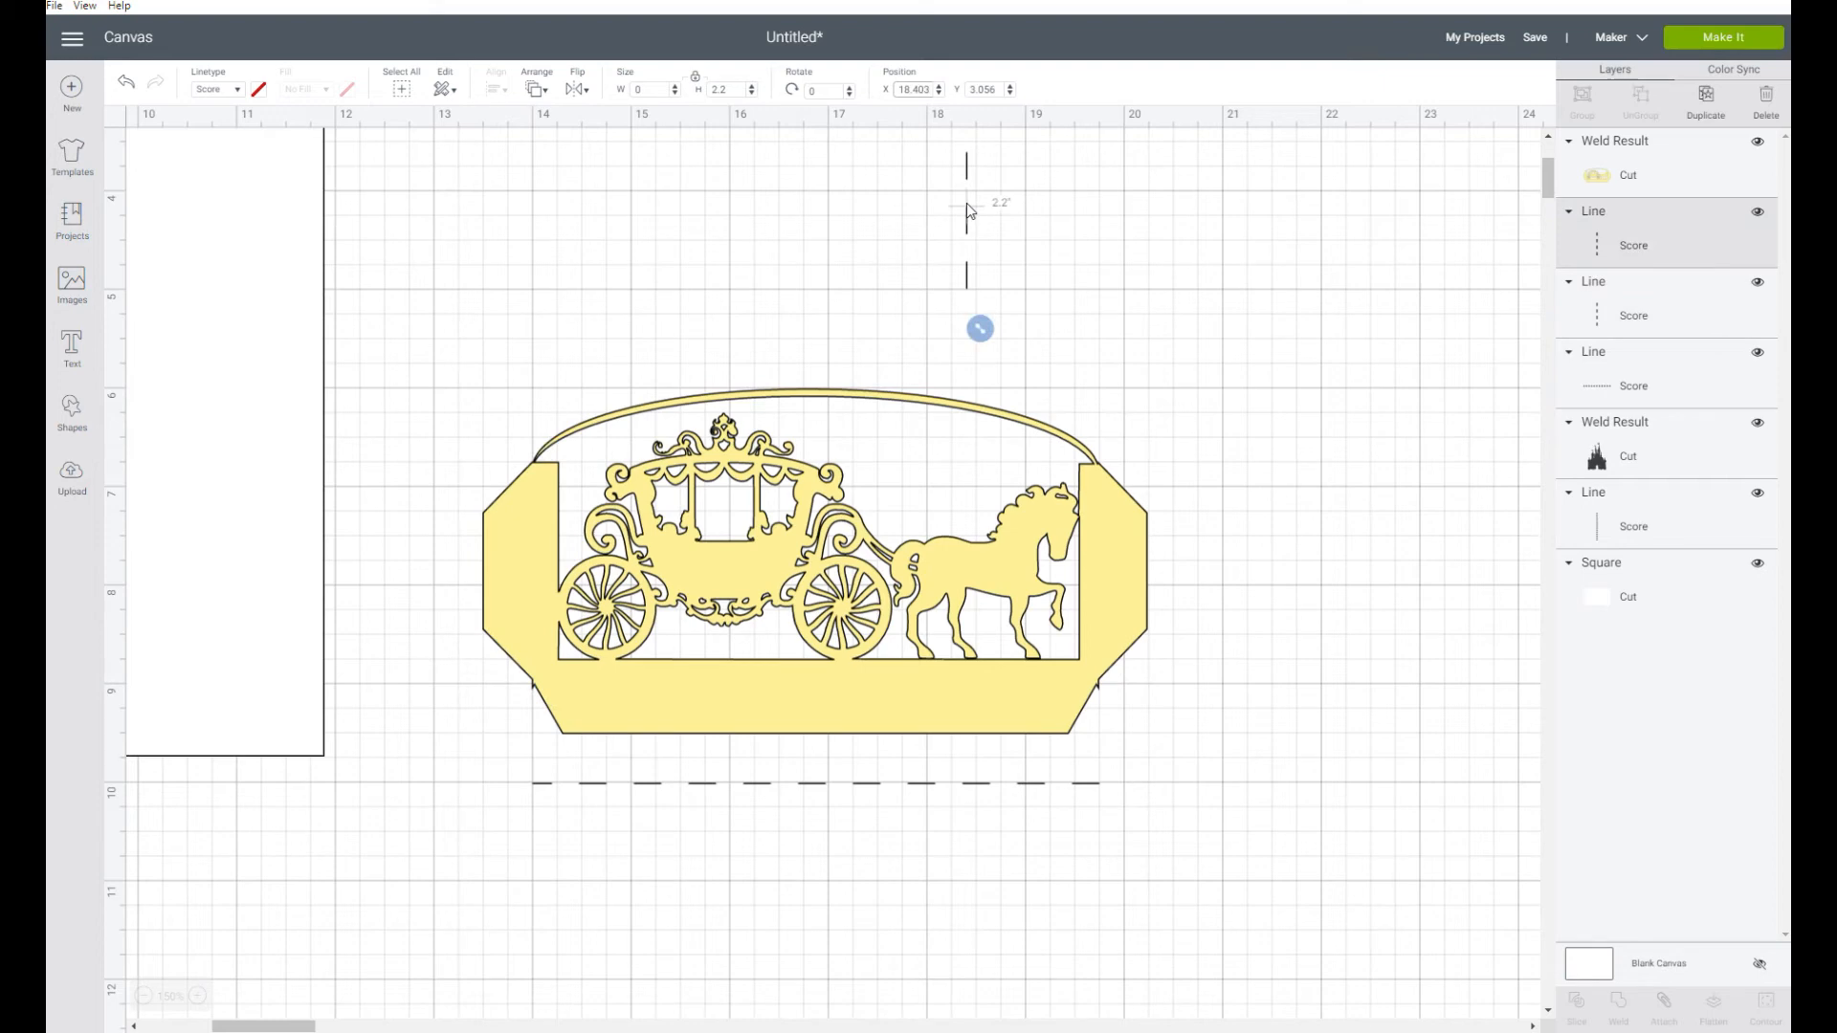
{"action": "double_click", "coordinate": [914, 88]}
{"action": "type", "text": "19.75"}
{"action": "double_click", "coordinate": [982, 89]}
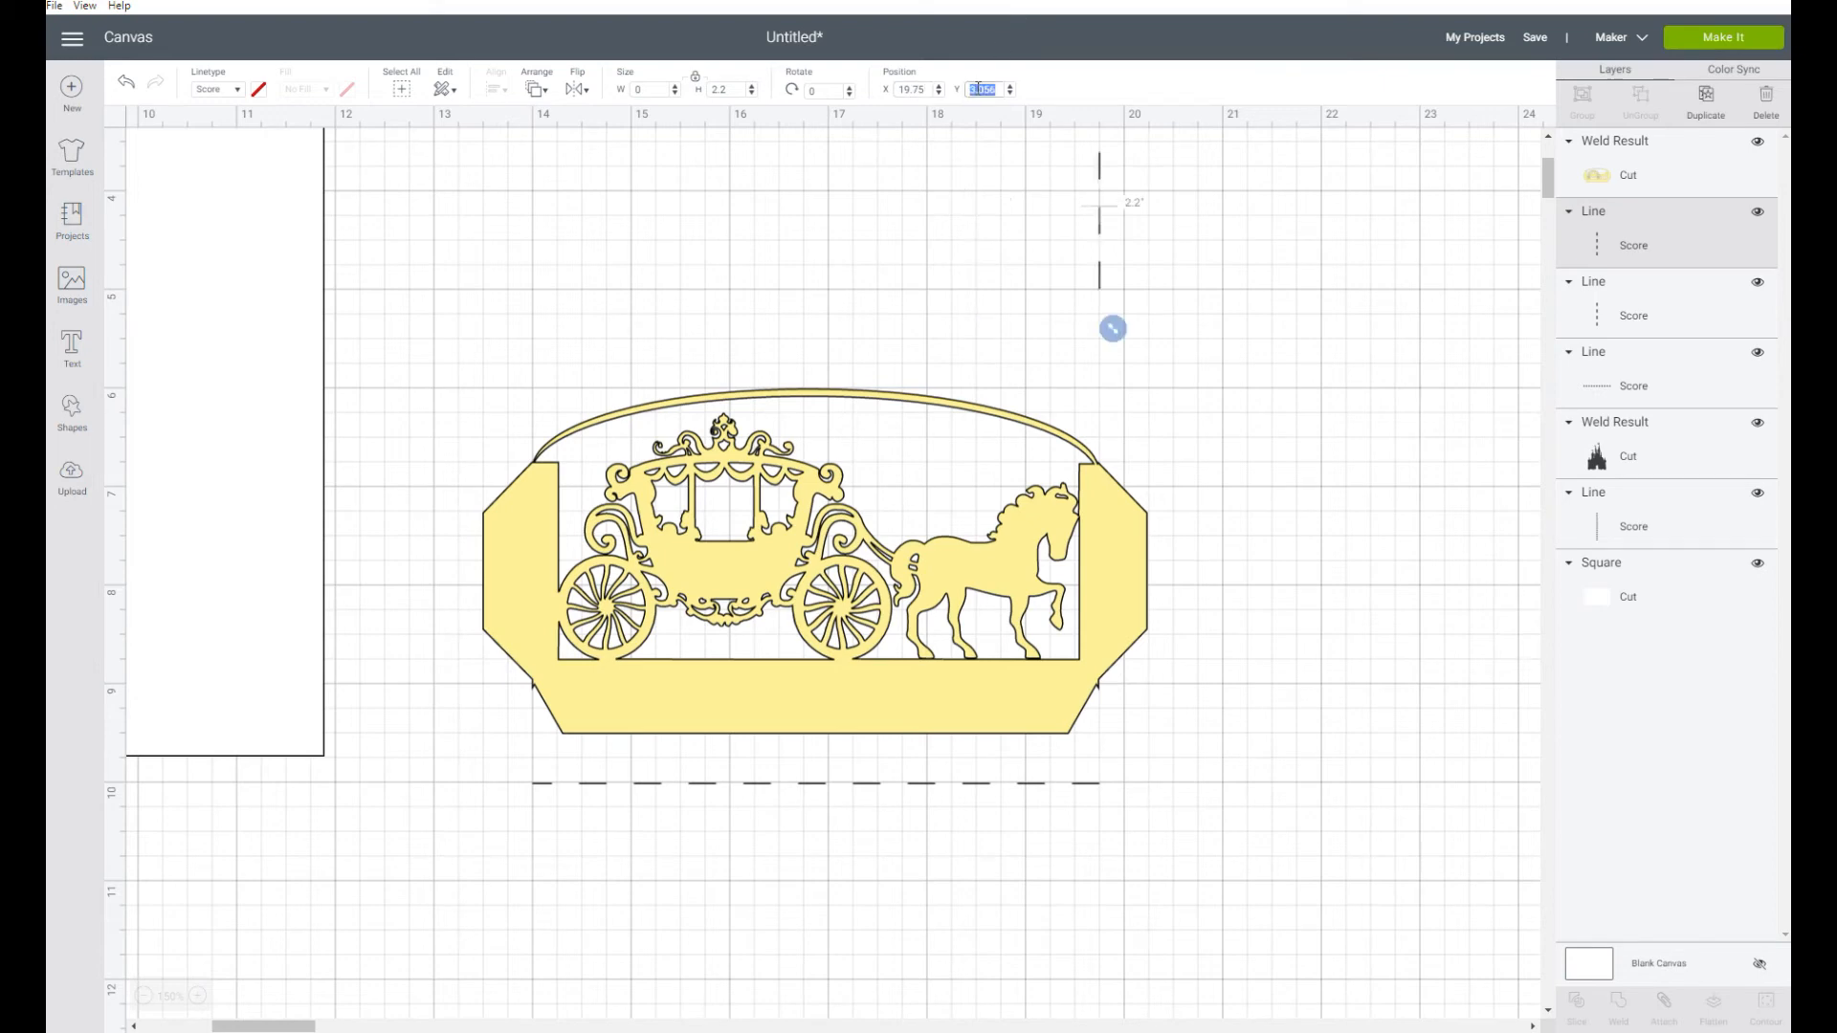
{"action": "type", "text": "6.75"}
{"action": "key", "text": "Return"}
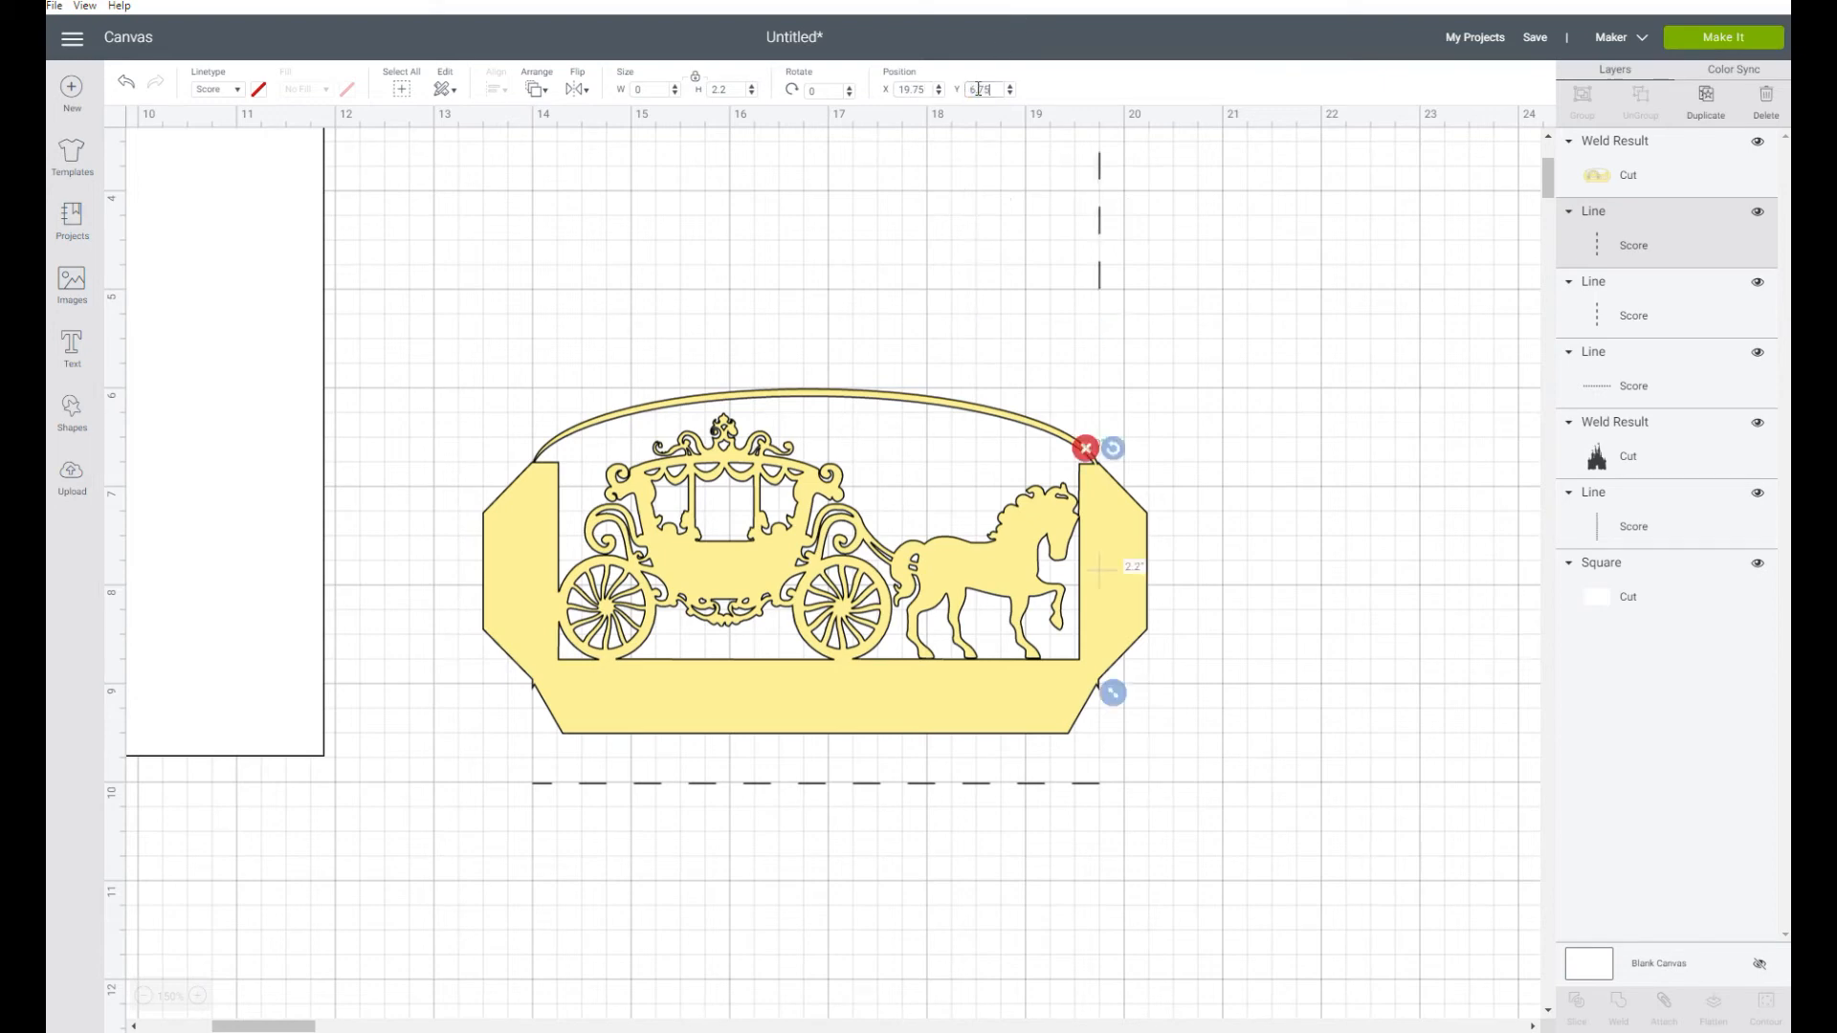
Set the horizontal score line's Y position to 9, where the bottom tab meets the panel
{"action": "left_click", "coordinate": [804, 794]}
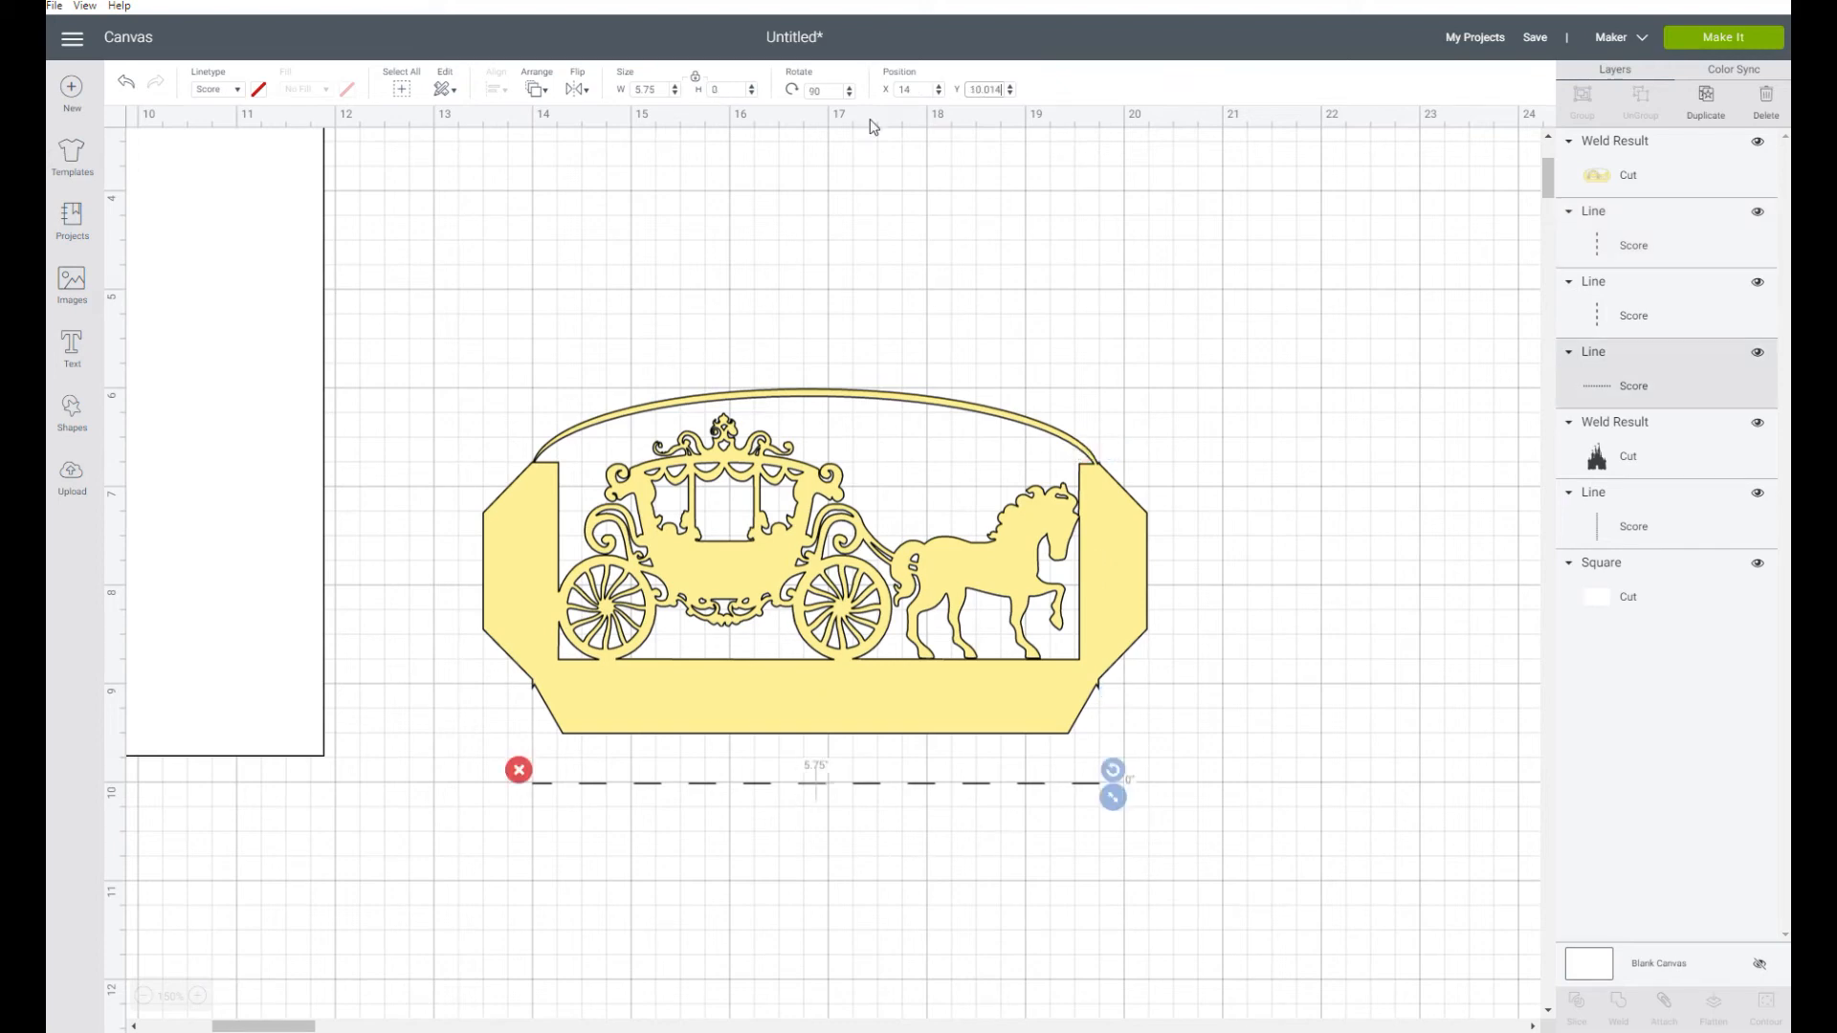
{"action": "double_click", "coordinate": [992, 88]}
{"action": "type", "text": "9"}
{"action": "key", "text": "Return"}
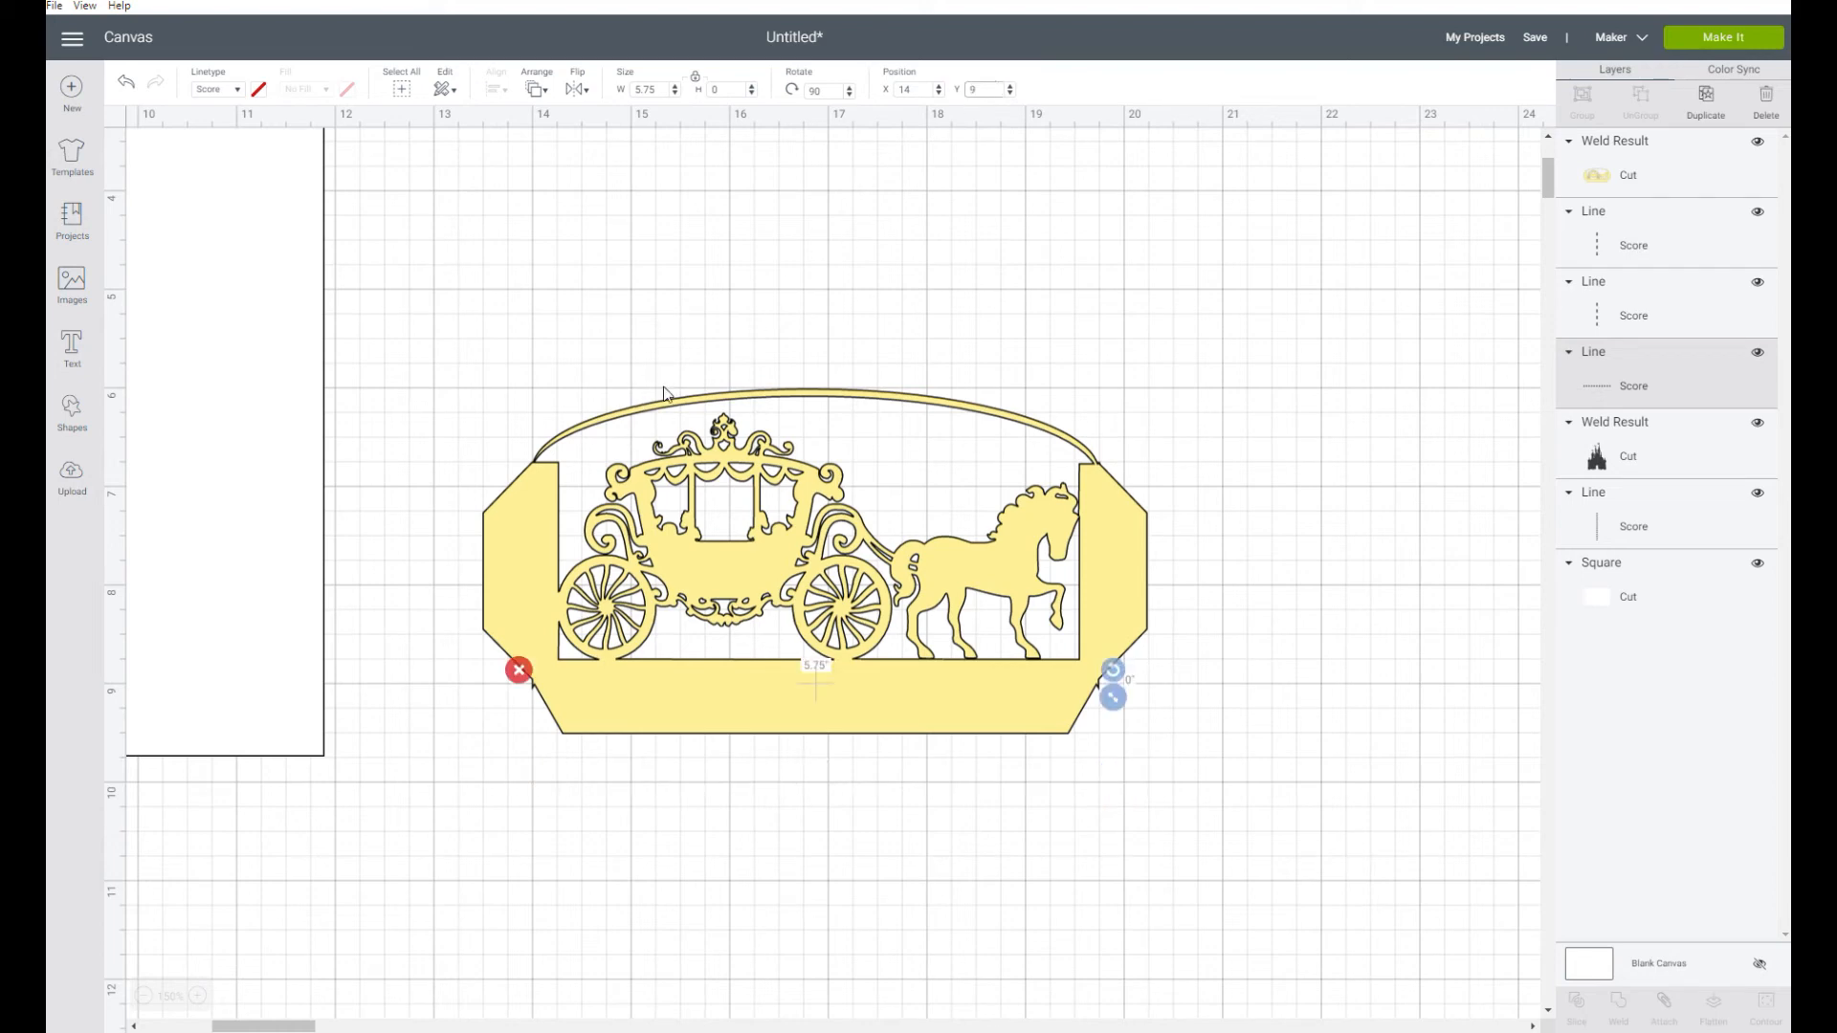
Send the welded carriage panel to the back, behind its three score lines
{"action": "left_click", "coordinate": [1012, 308]}
{"action": "left_click", "coordinate": [1106, 496]}
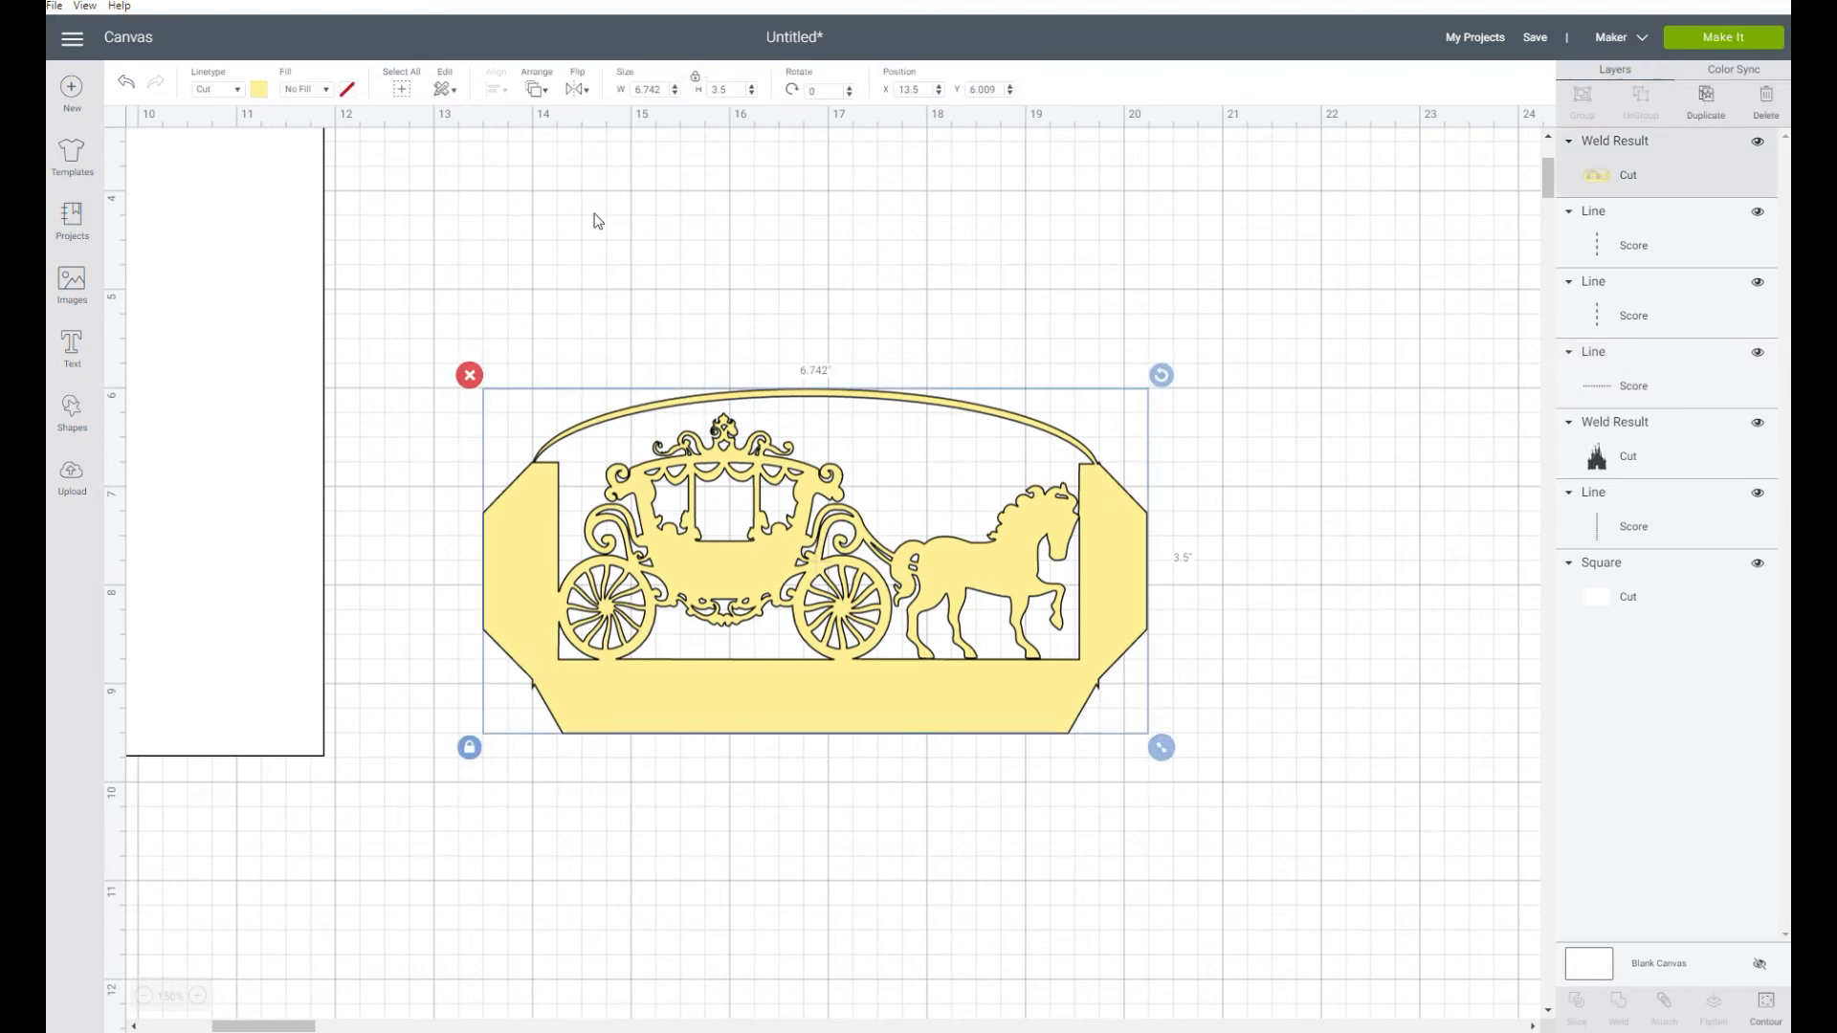
{"action": "left_click", "coordinate": [537, 89]}
{"action": "left_click", "coordinate": [589, 132]}
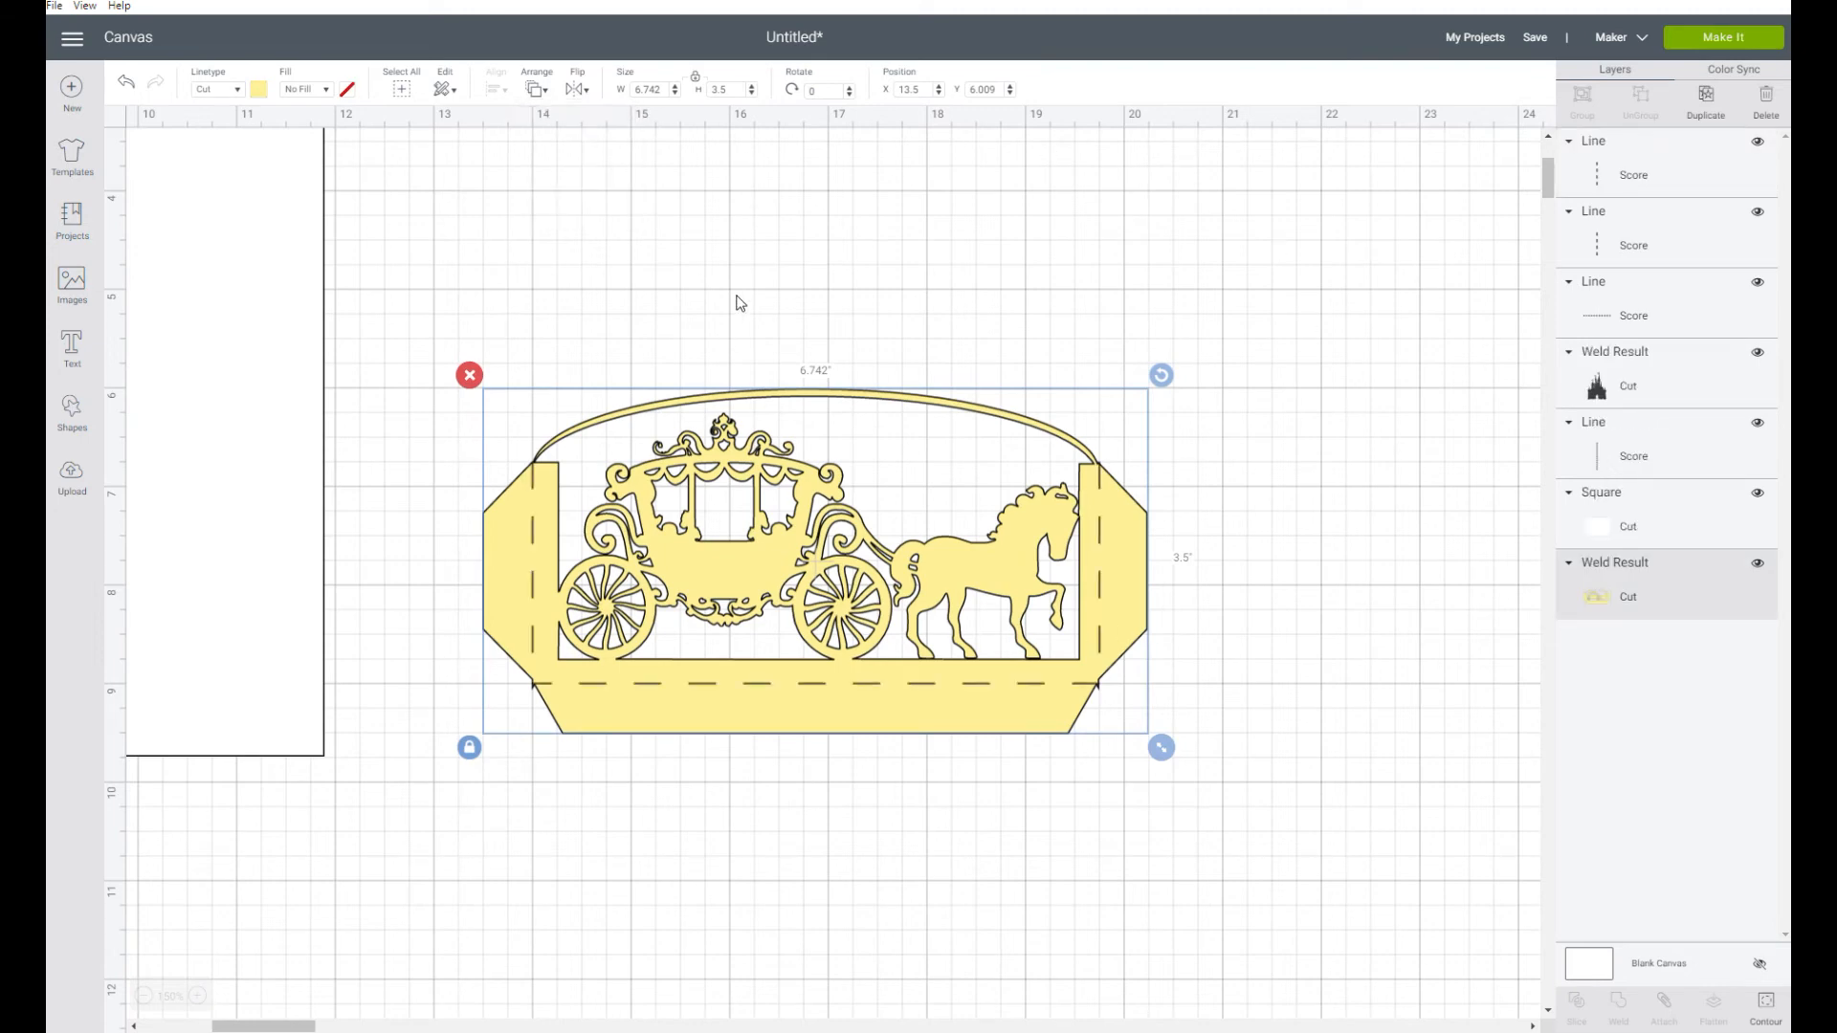
{"action": "left_click", "coordinate": [761, 271]}
Attach the three score lines to the carriage panel
{"action": "left_click_drag", "start_coordinate": [430, 333], "coordinate": [1374, 849]}
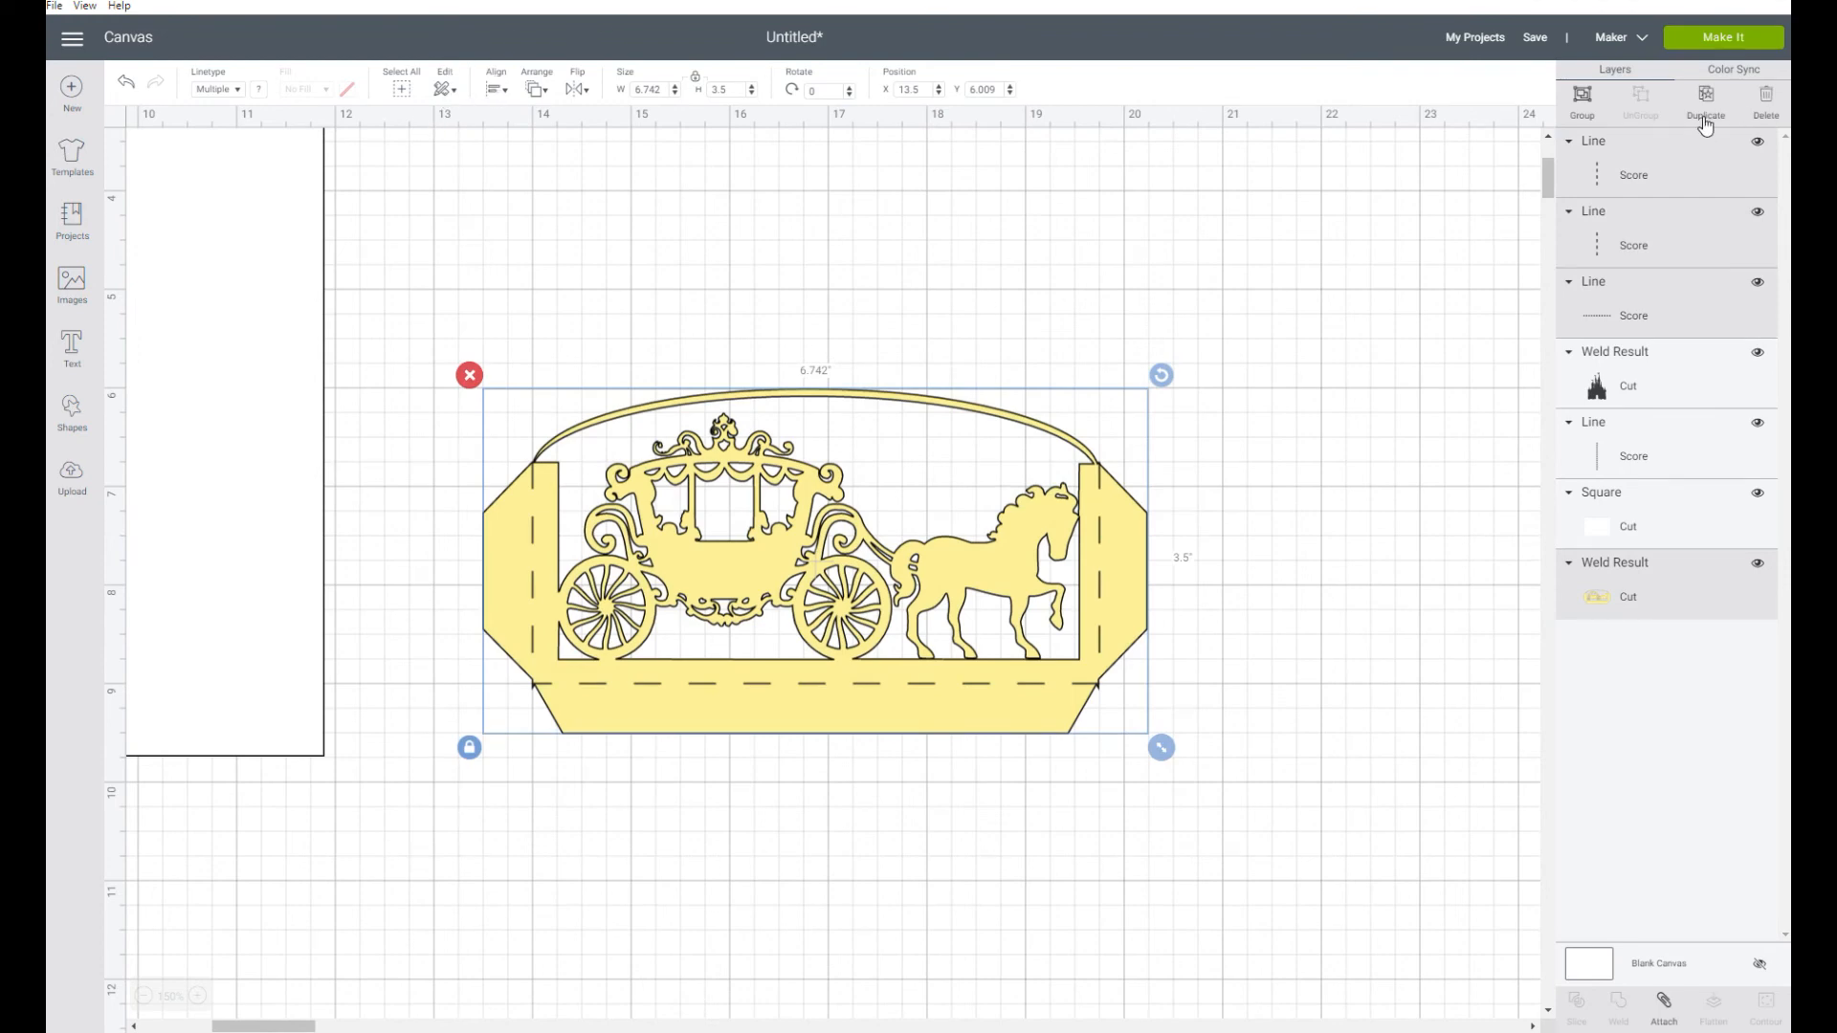
{"action": "left_click", "coordinate": [1665, 1022]}
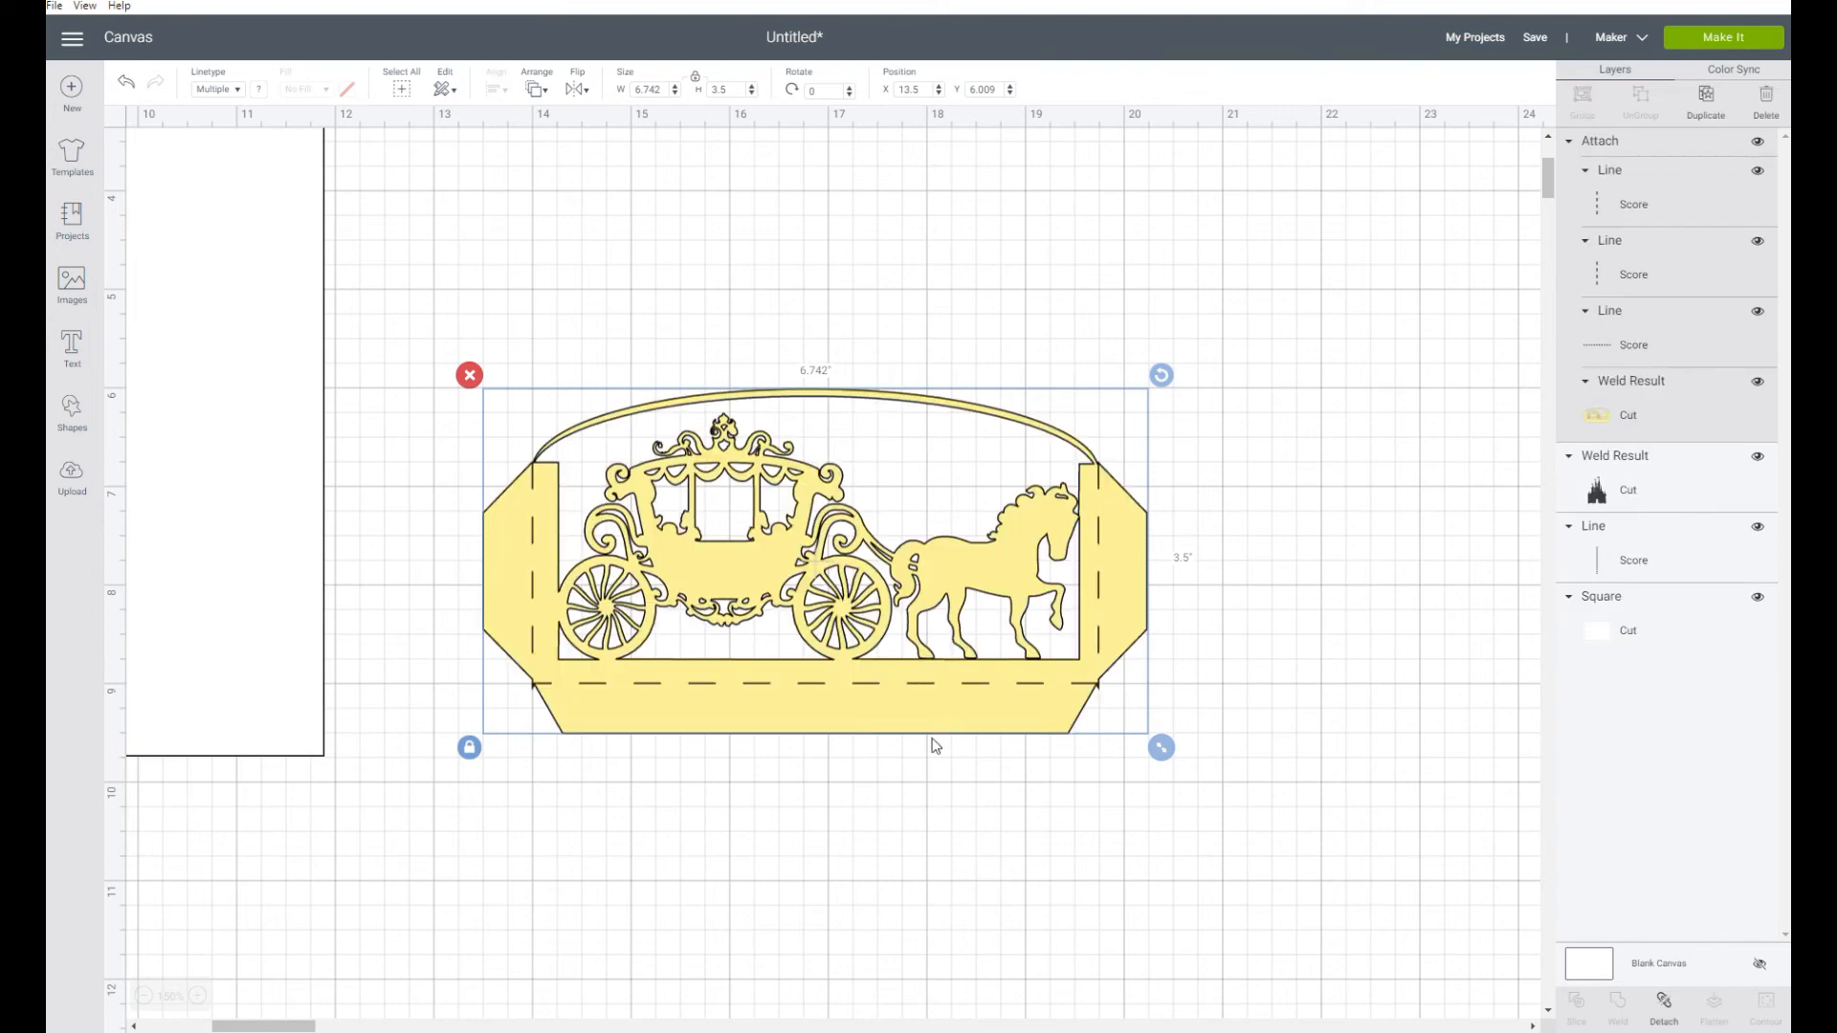
{"action": "left_click", "coordinate": [882, 830]}
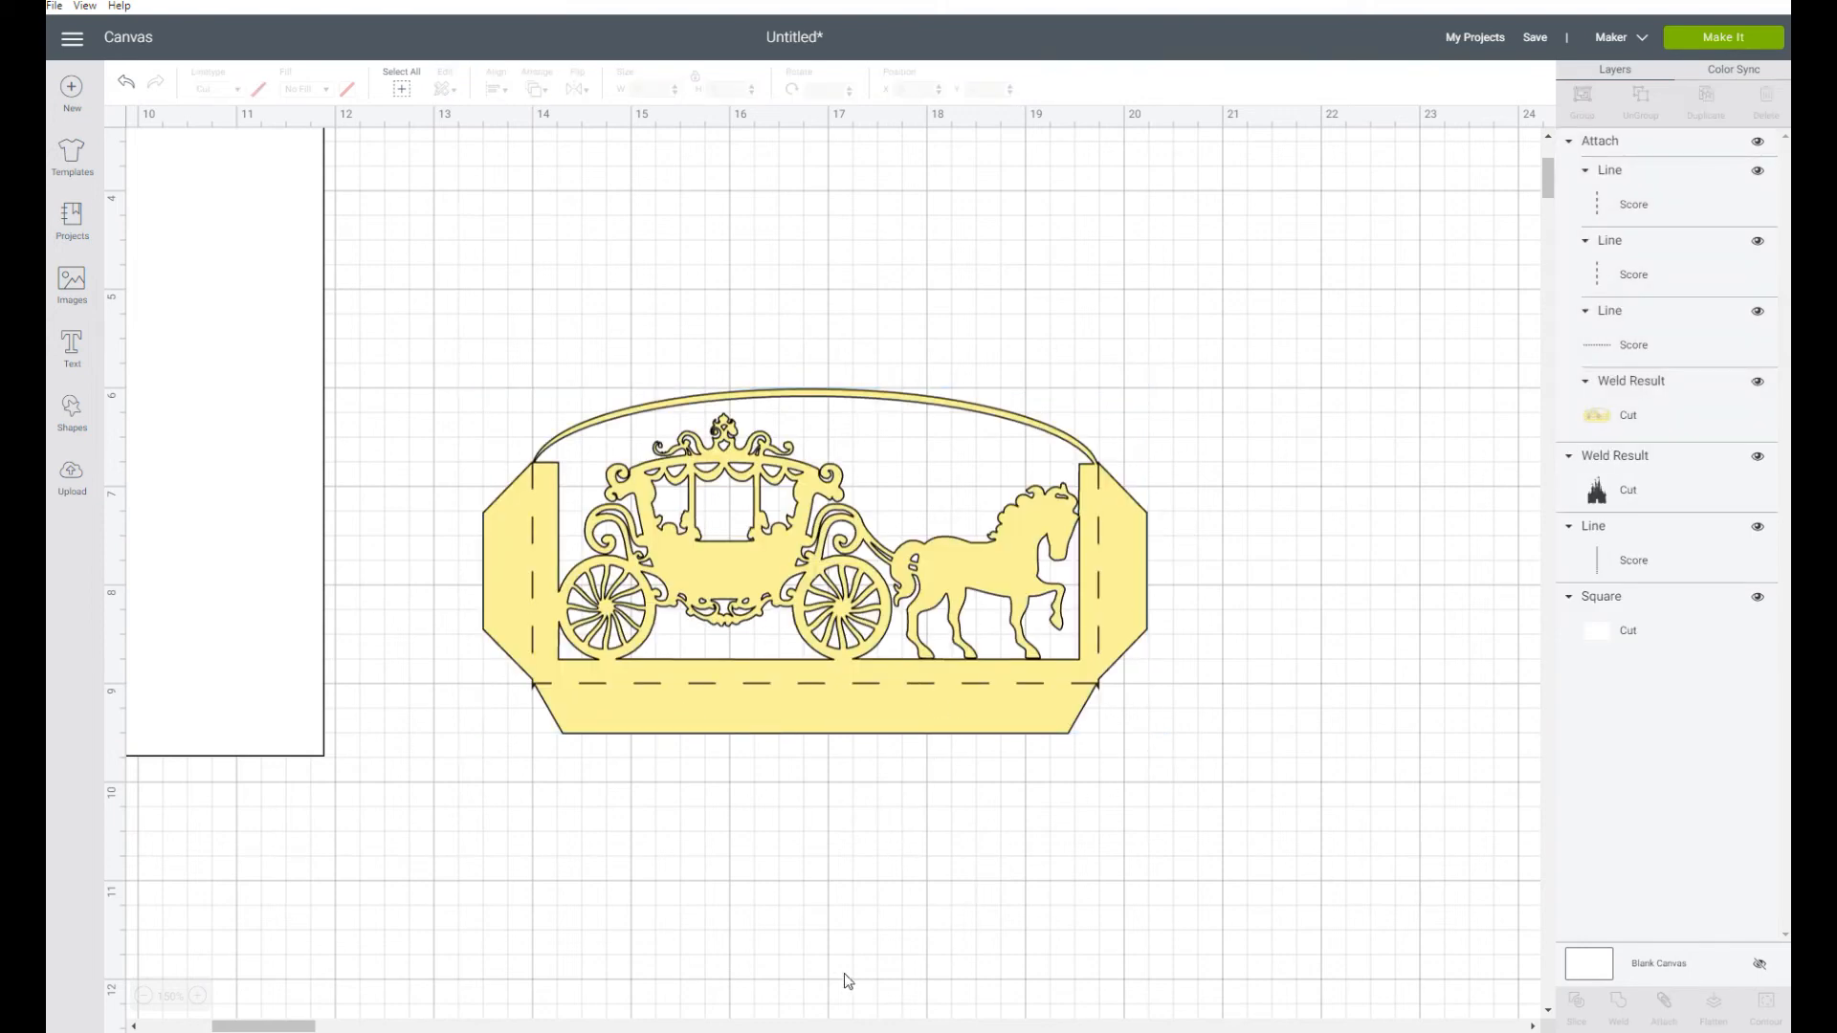
Move the white card base to about X 7.1 and Y 8.75, and place the carriage panel over its lower-right corner
{"action": "left_click", "coordinate": [143, 996]}
{"action": "scroll", "coordinate": [689, 981], "scroll_direction": "right", "scroll_amount": 3}
{"action": "scroll", "coordinate": [689, 981], "scroll_direction": "down", "scroll_amount": 1}
{"action": "left_click_drag", "start_coordinate": [383, 1026], "coordinate": [277, 1026]}
{"action": "left_click_drag", "start_coordinate": [412, 569], "coordinate": [344, 1029]}
{"action": "left_click_drag", "start_coordinate": [759, 393], "coordinate": [1210, 861]}
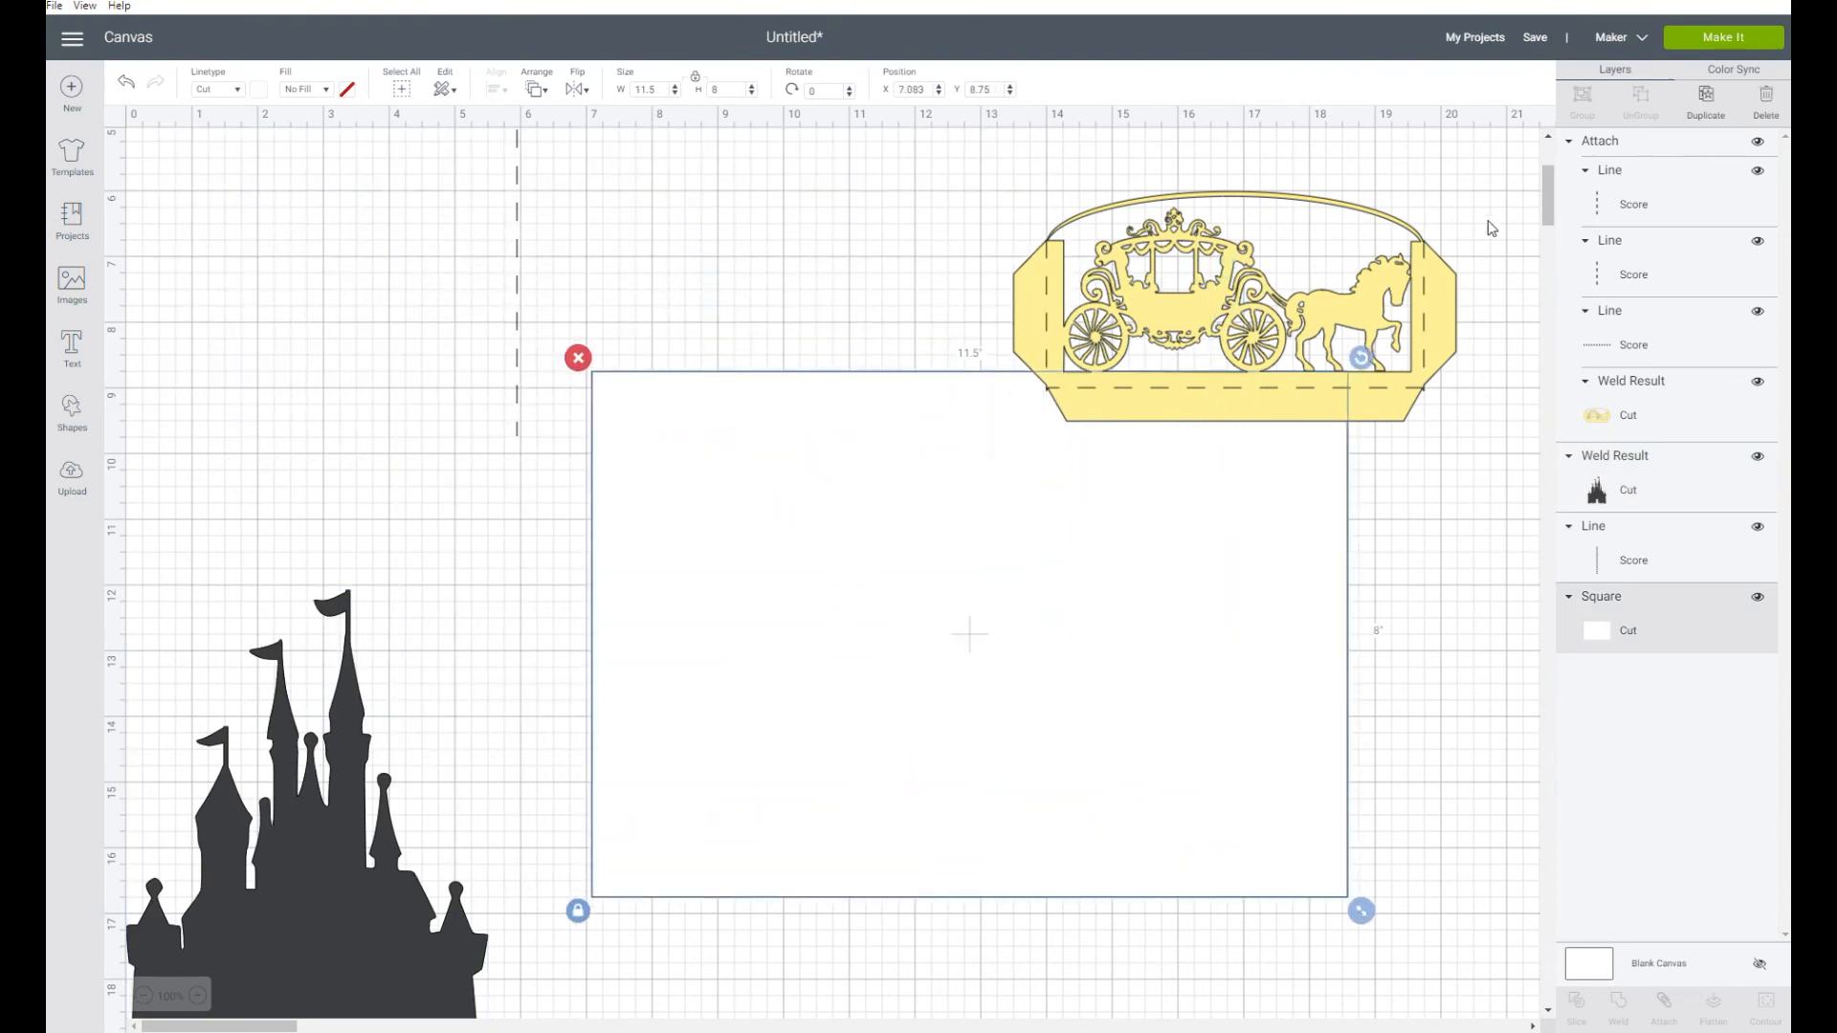
{"action": "left_click_drag", "start_coordinate": [1418, 256], "coordinate": [1346, 770]}
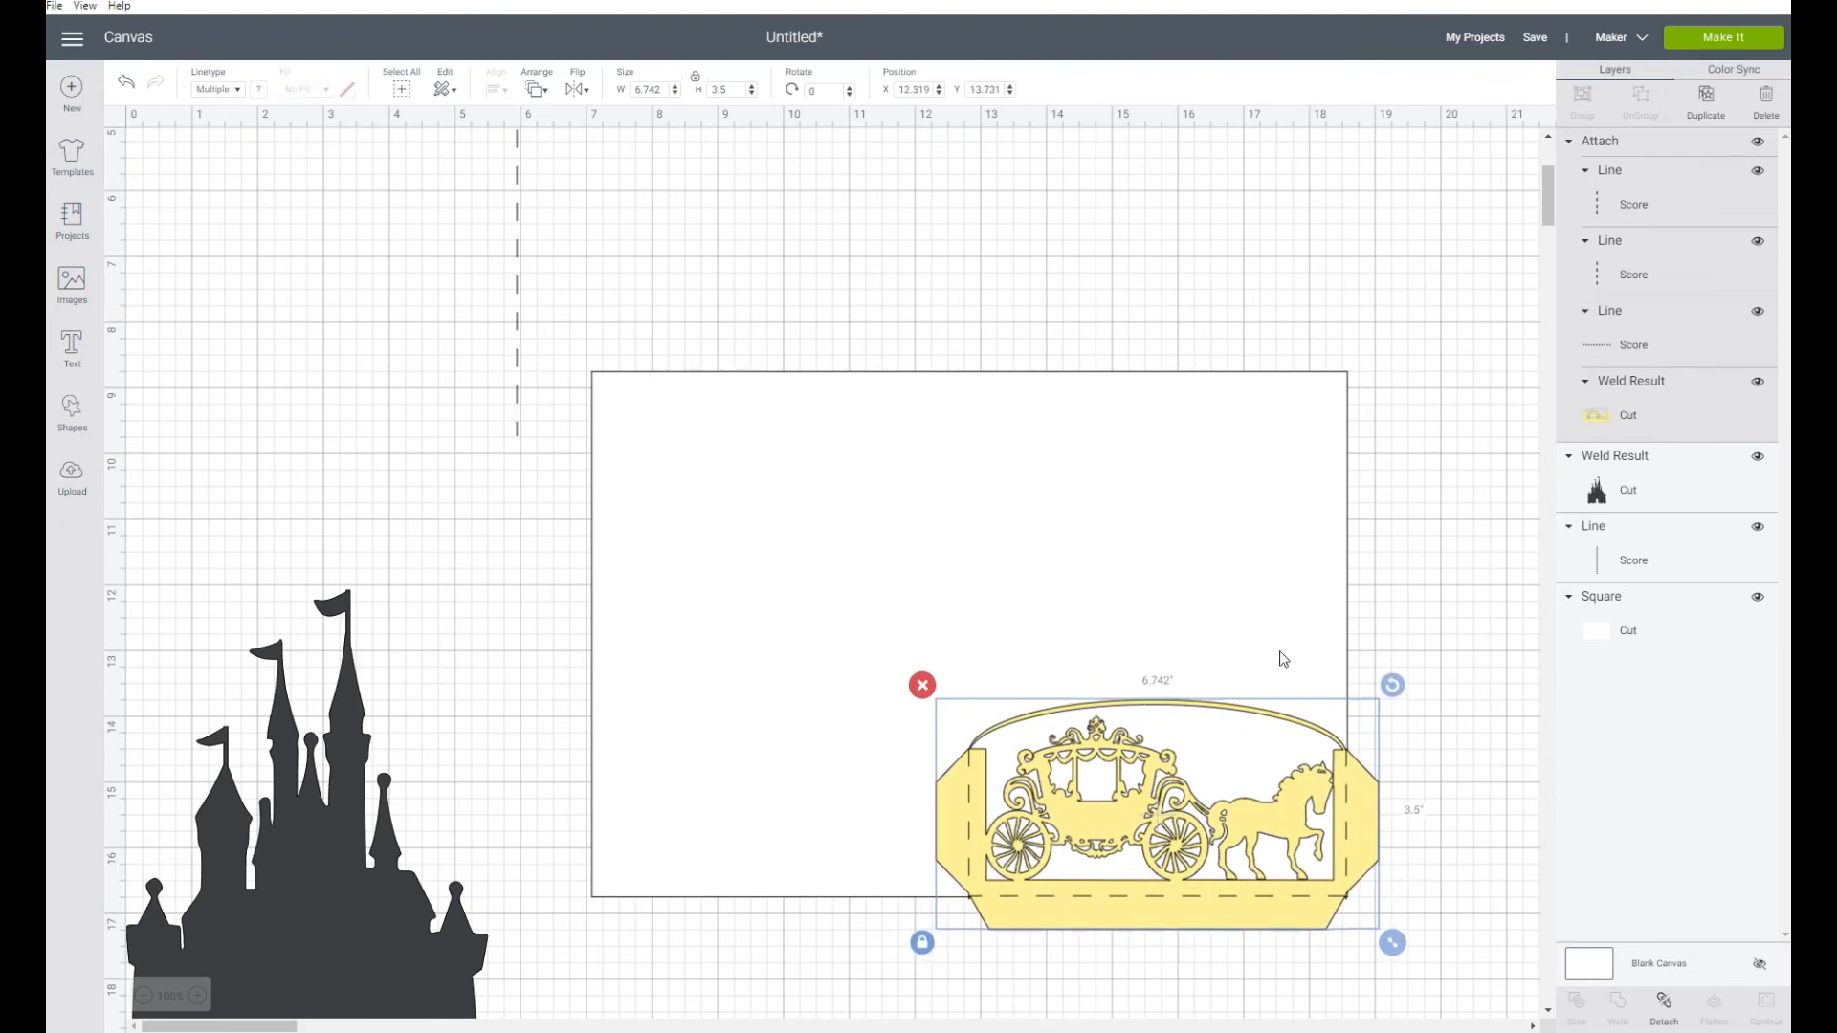
Center the 8-inch vertical score line and the white card base on each other
{"action": "left_click", "coordinate": [517, 178]}
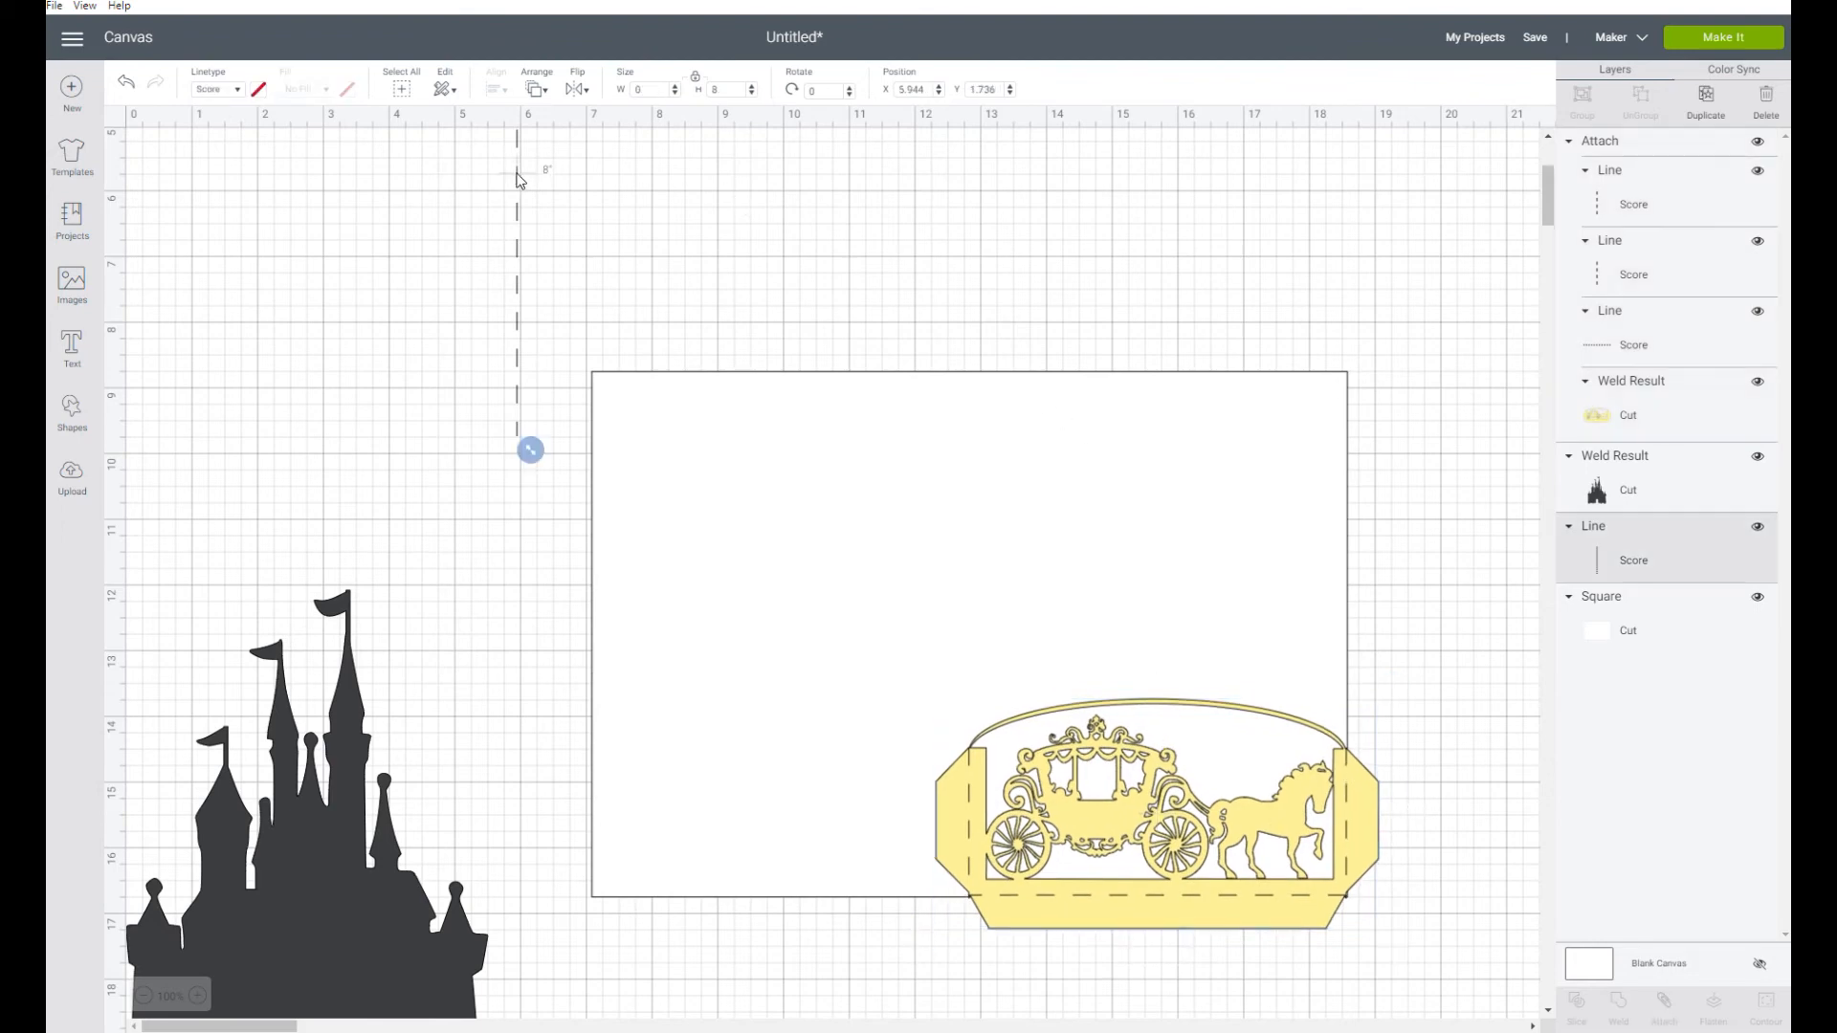
{"action": "left_click", "coordinate": [968, 501], "text": "shift"}
{"action": "left_click", "coordinate": [499, 89]}
{"action": "left_click", "coordinate": [598, 297]}
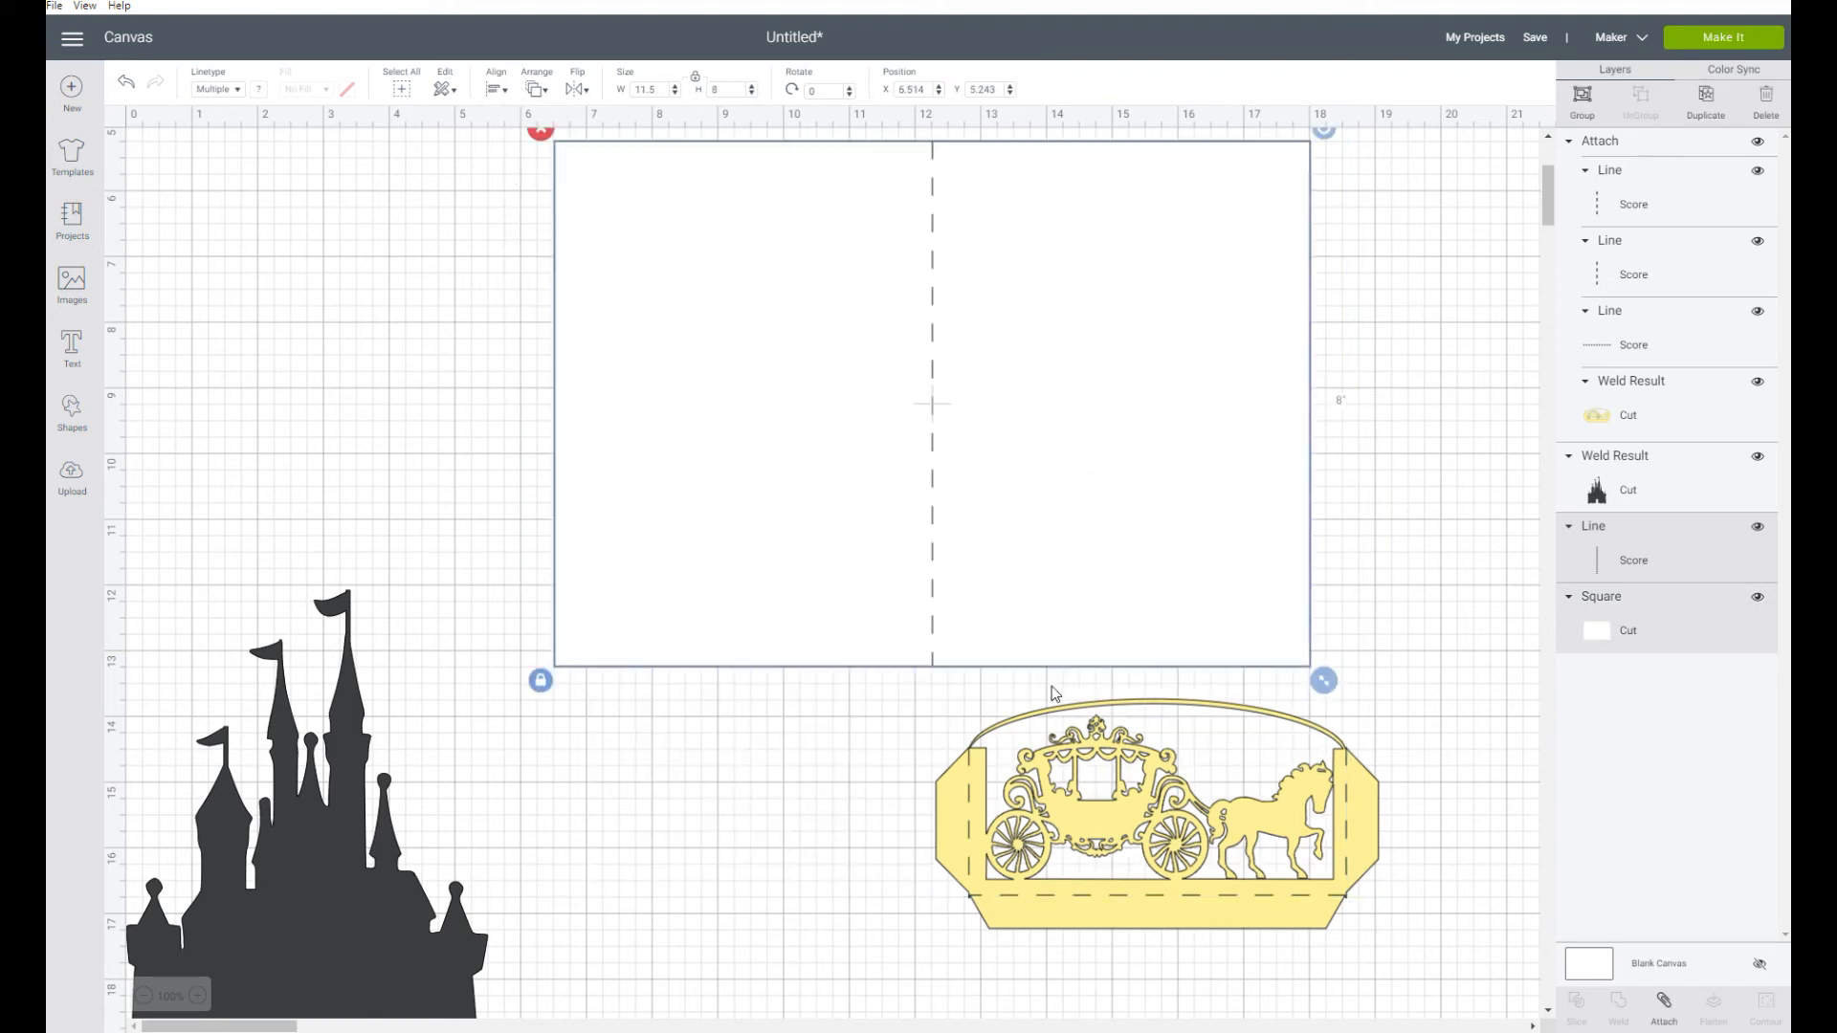
Lay the carriage panel over the lower part of the card's right half and the castle over its left half
{"action": "left_click_drag", "start_coordinate": [1054, 790], "coordinate": [1017, 562]}
{"action": "left_click_drag", "start_coordinate": [399, 894], "coordinate": [835, 454]}
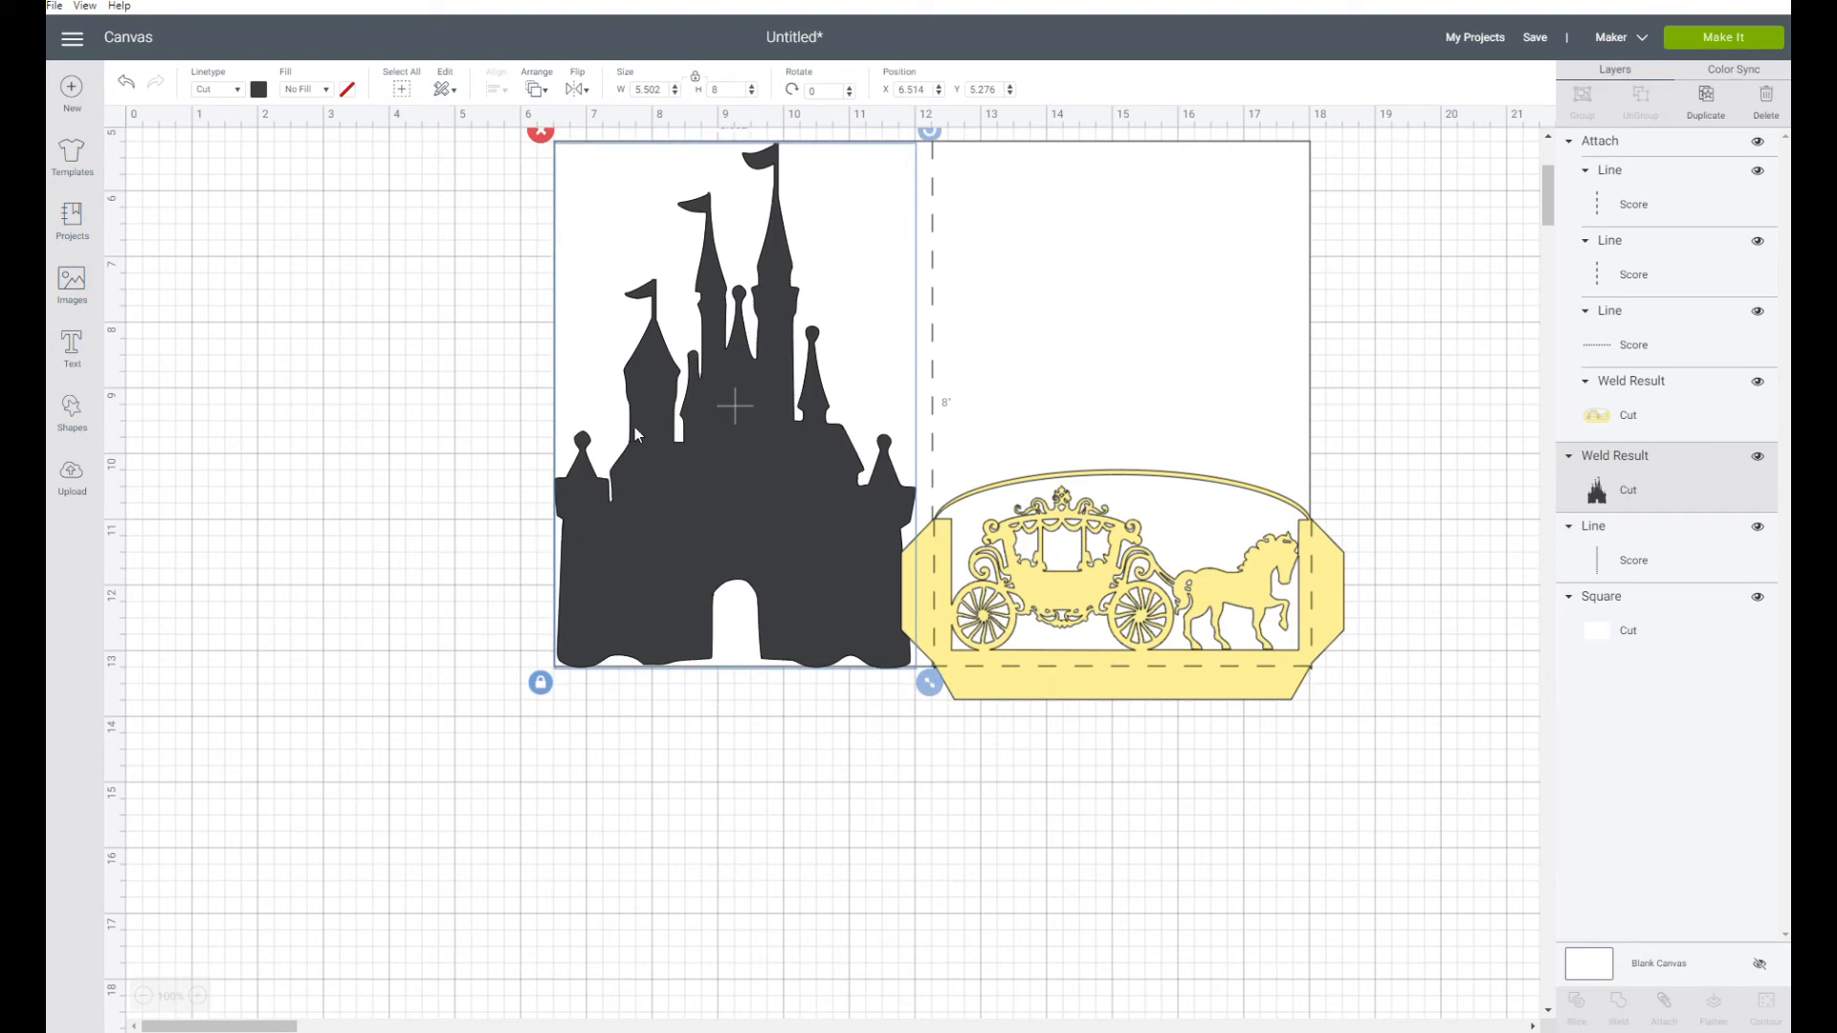
Flip the castle horizontally and move it beside the card base's left edge, at about X 1.03
{"action": "left_click", "coordinate": [577, 89]}
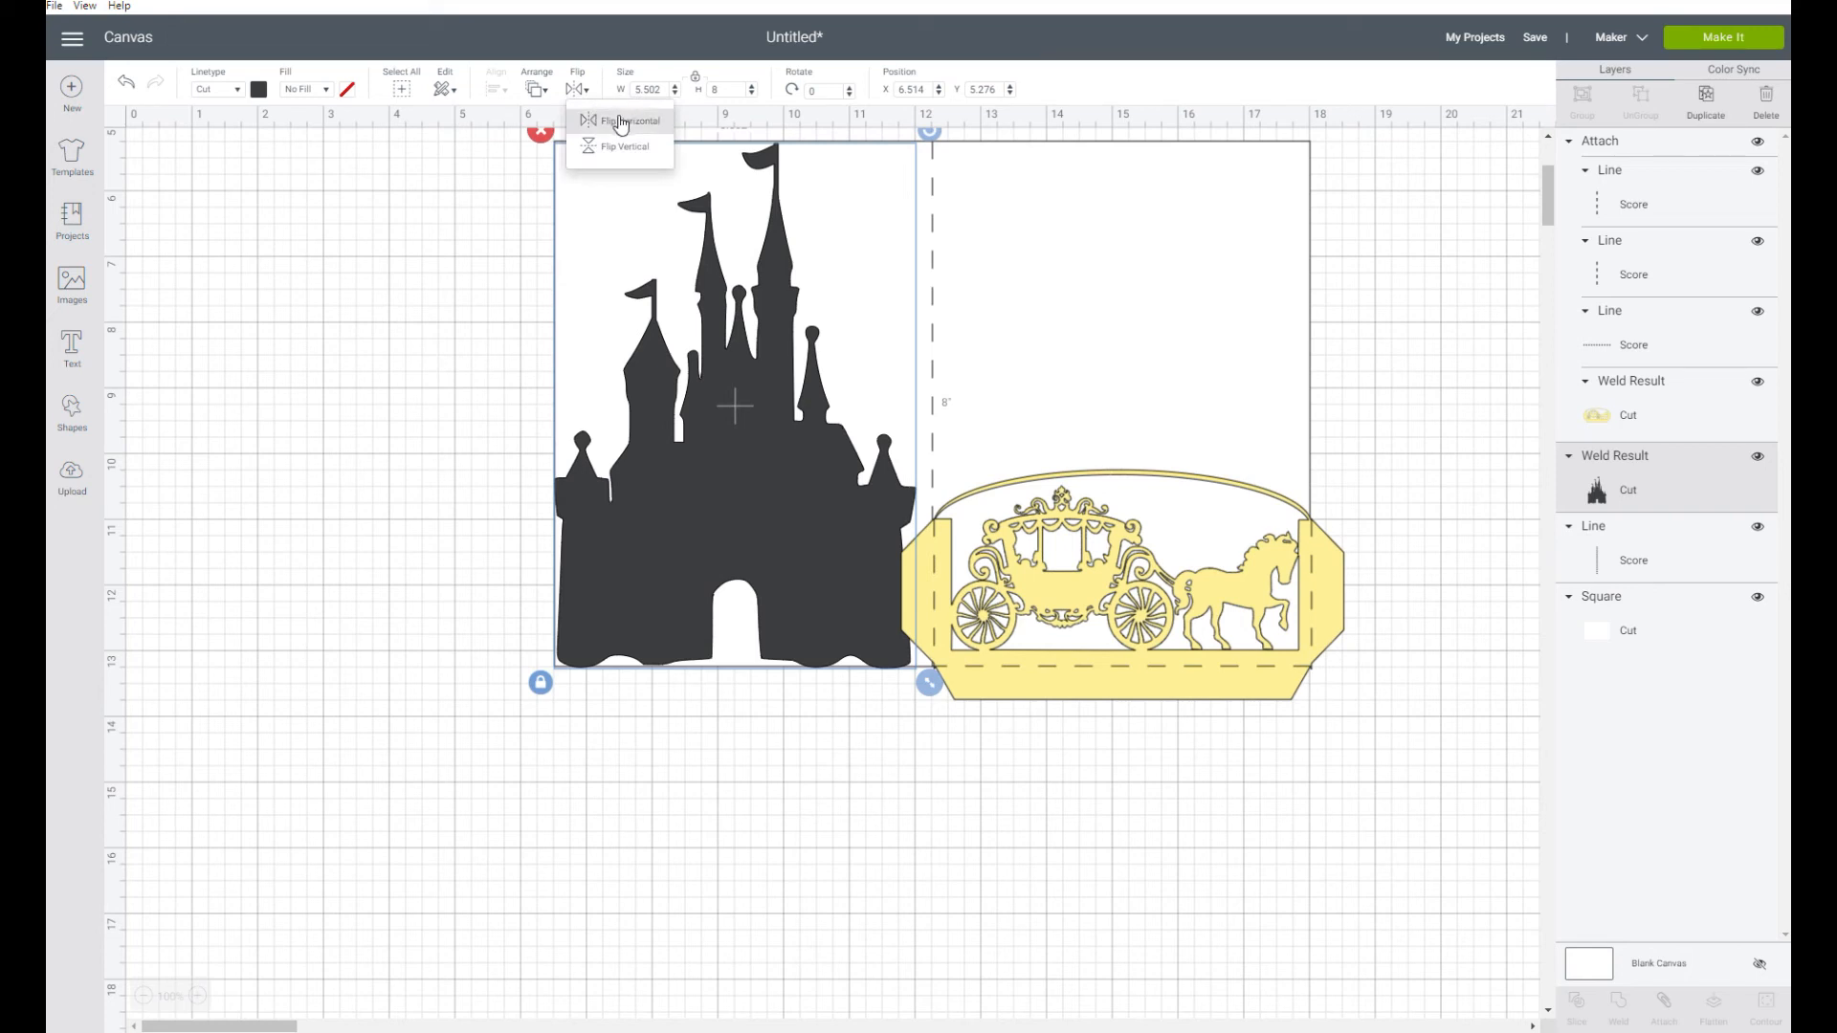
{"action": "left_click", "coordinate": [620, 122]}
{"action": "left_click_drag", "start_coordinate": [791, 626], "coordinate": [433, 589]}
{"action": "left_click", "coordinate": [660, 446]}
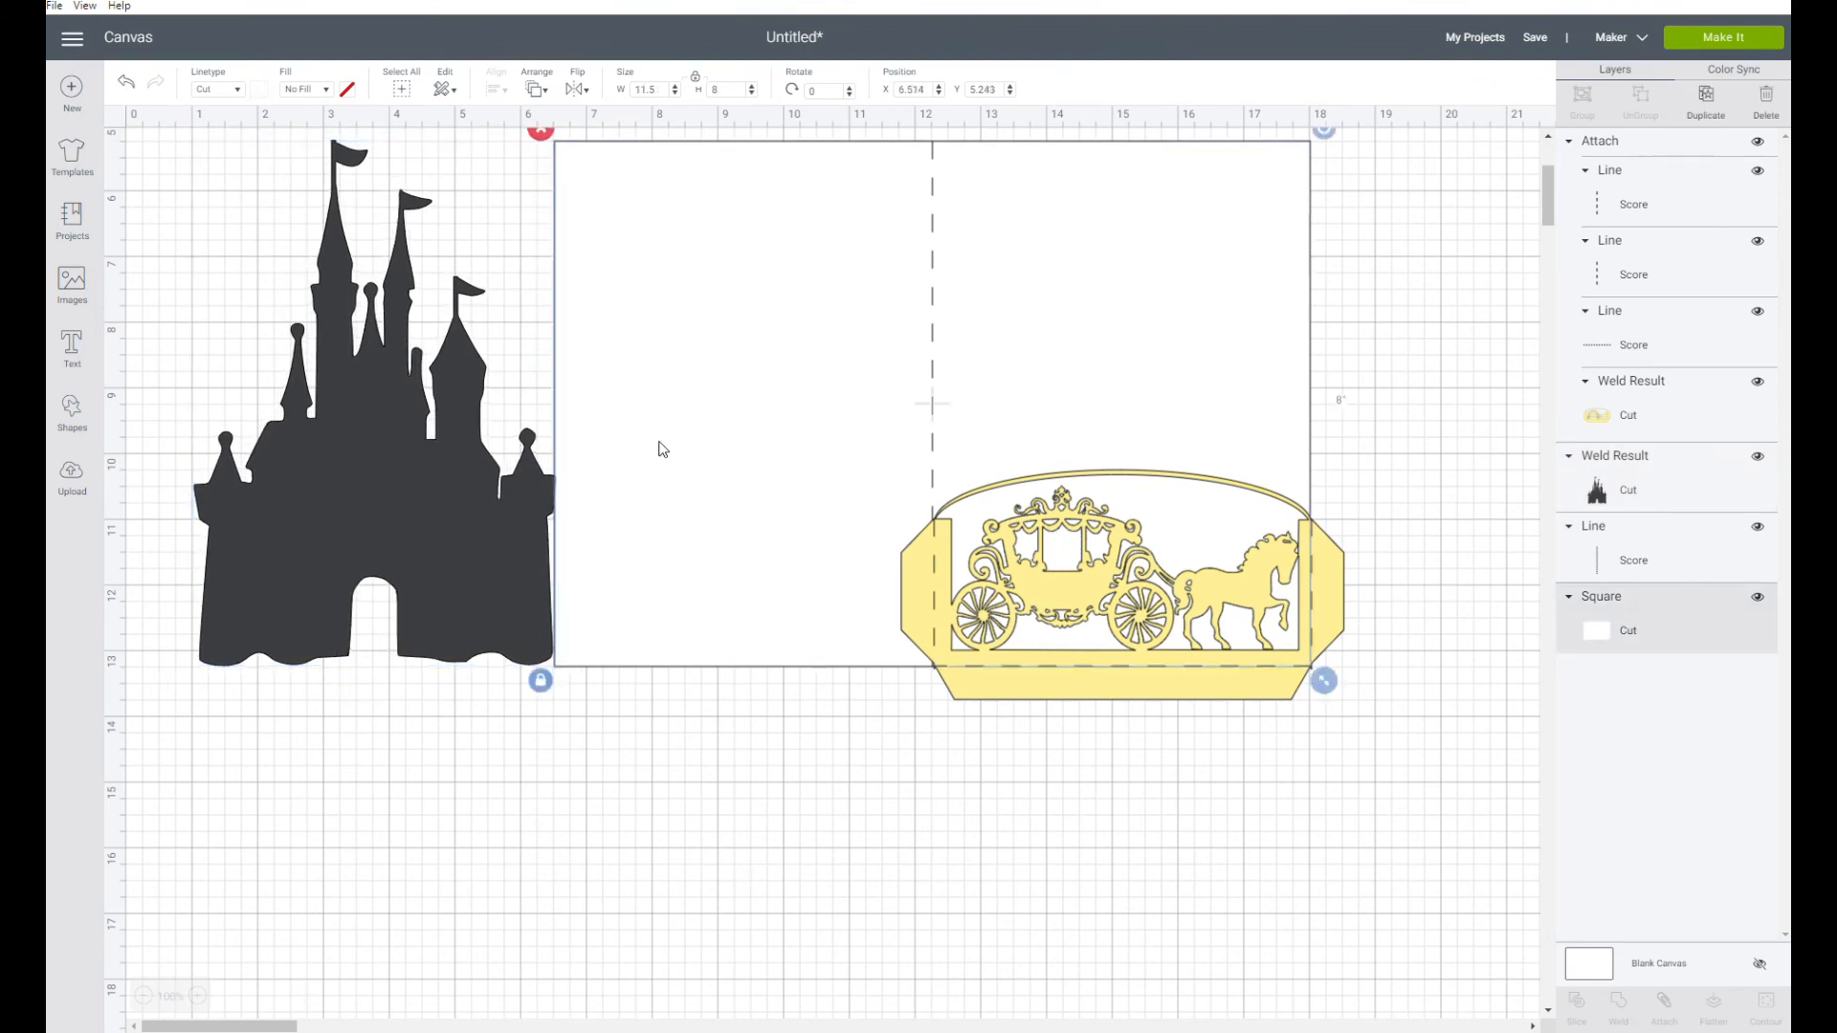
Move the attached carriage panel below the card base and hide it on the canvas
{"action": "left_click_drag", "start_coordinate": [968, 617], "coordinate": [939, 985]}
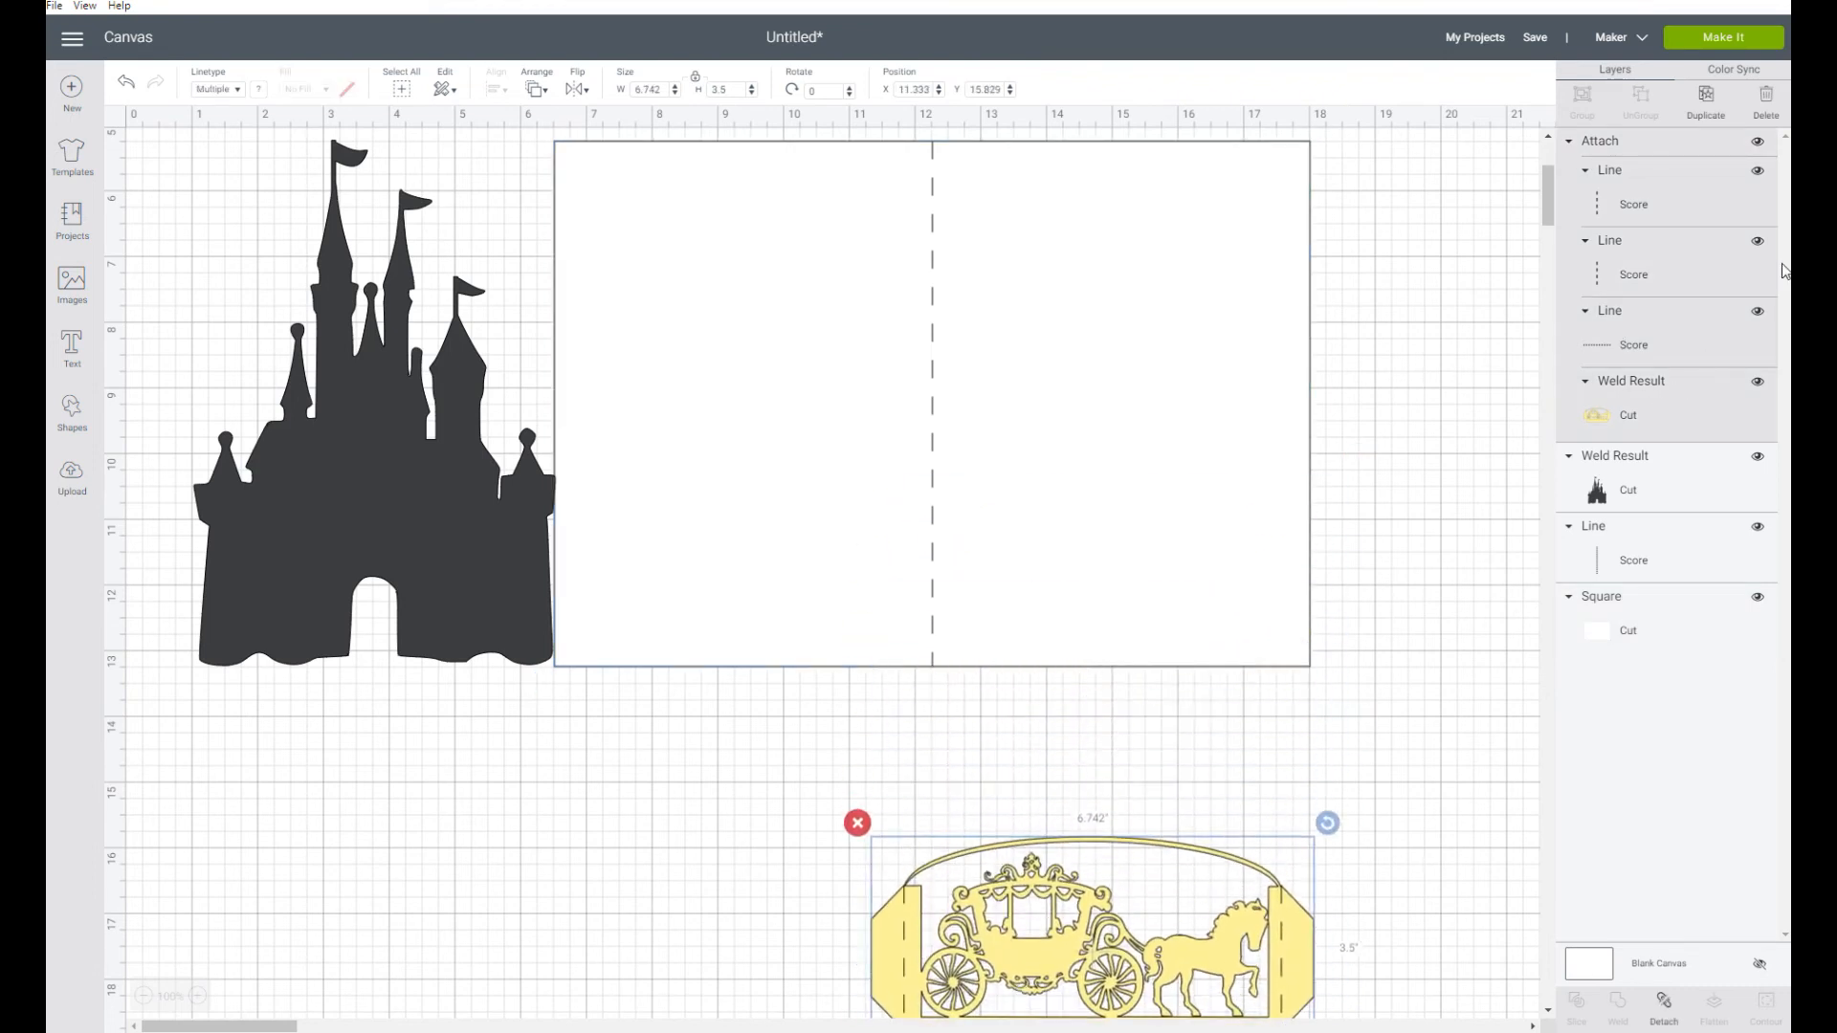
{"action": "left_click", "coordinate": [1758, 141]}
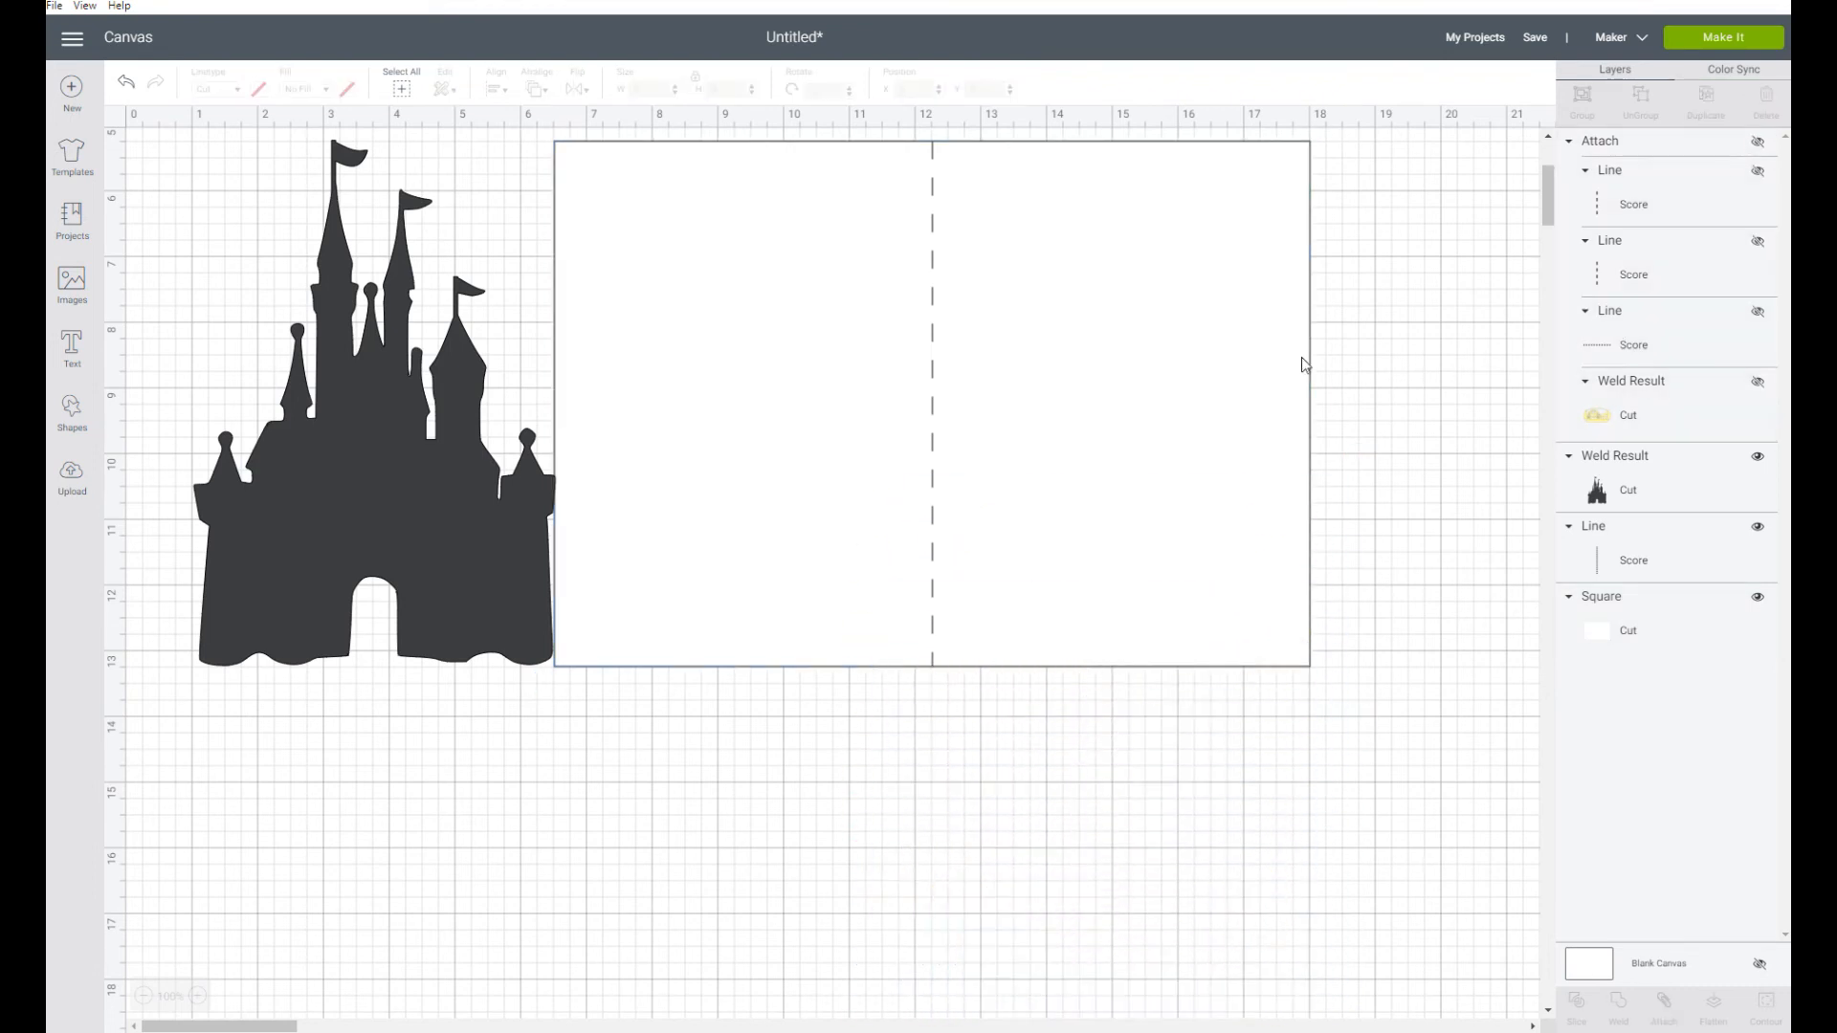
Nudge the castle down to about Y 5.26 and align its bottom with the card base's bottom edge
{"action": "left_click", "coordinate": [515, 627]}
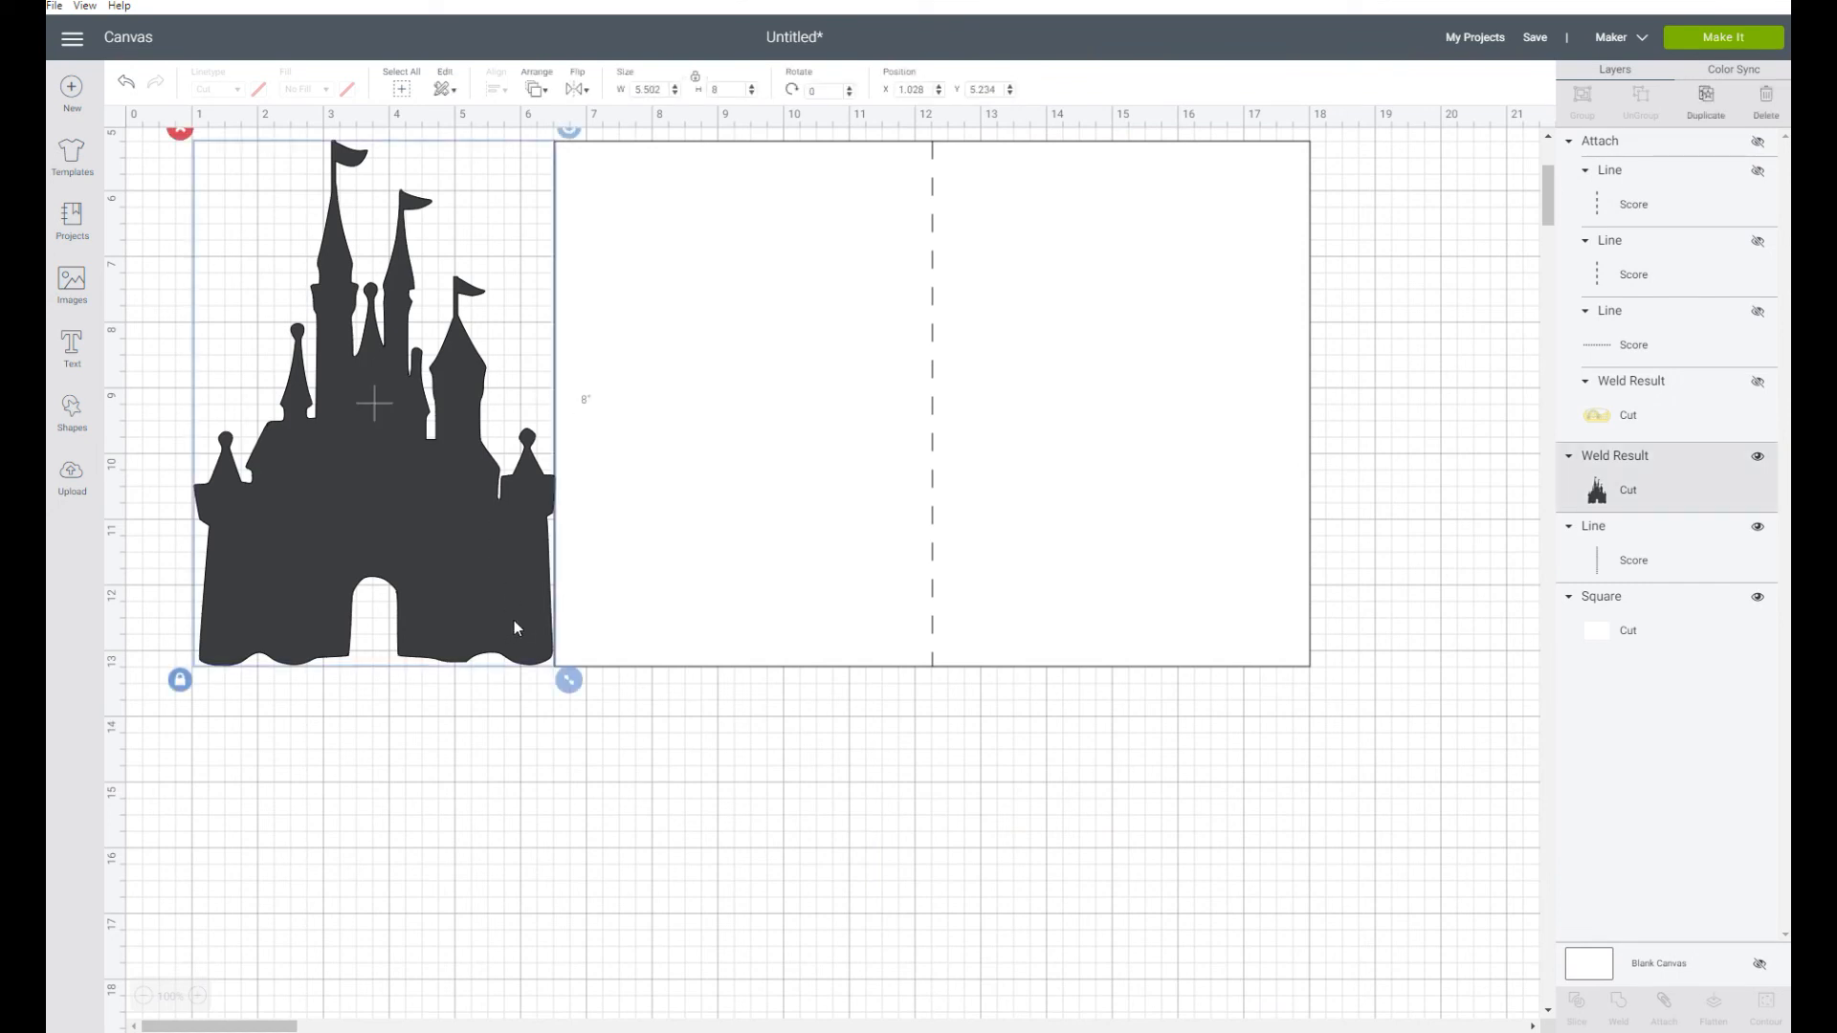
{"action": "left_click_drag", "start_coordinate": [513, 621], "coordinate": [513, 622]}
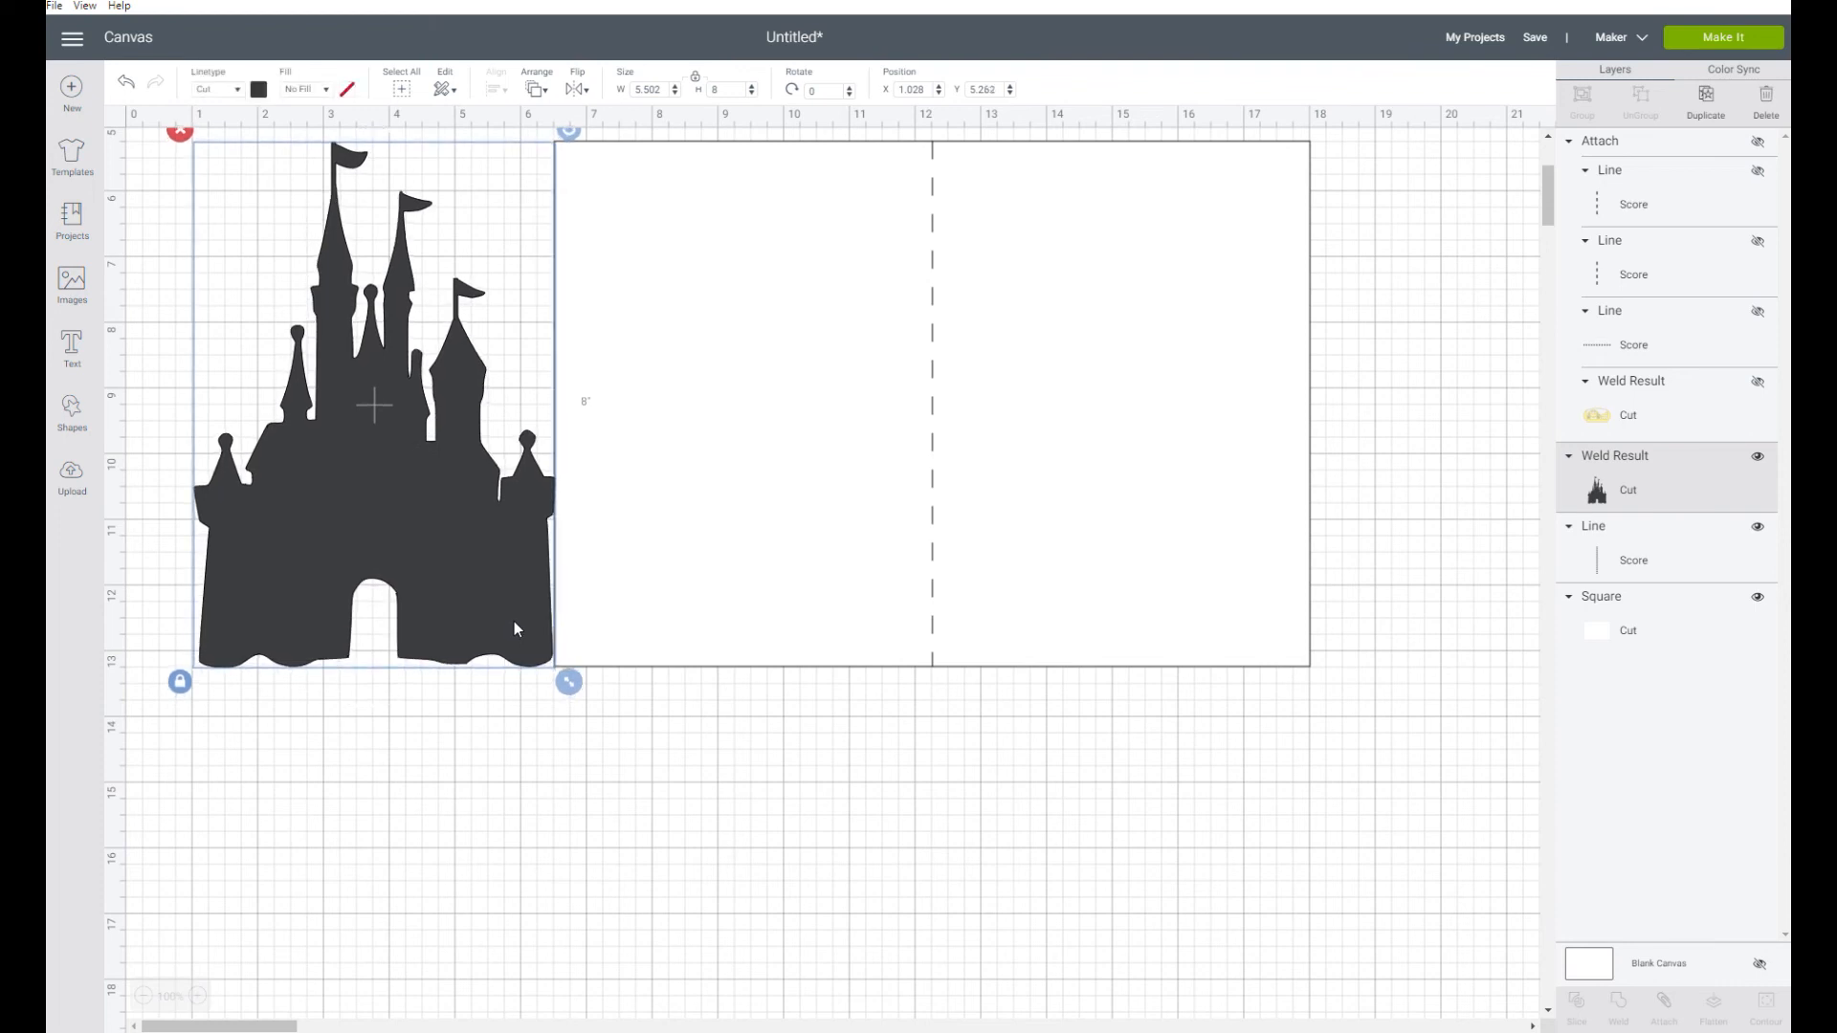
{"action": "left_click", "coordinate": [718, 401], "text": "shift"}
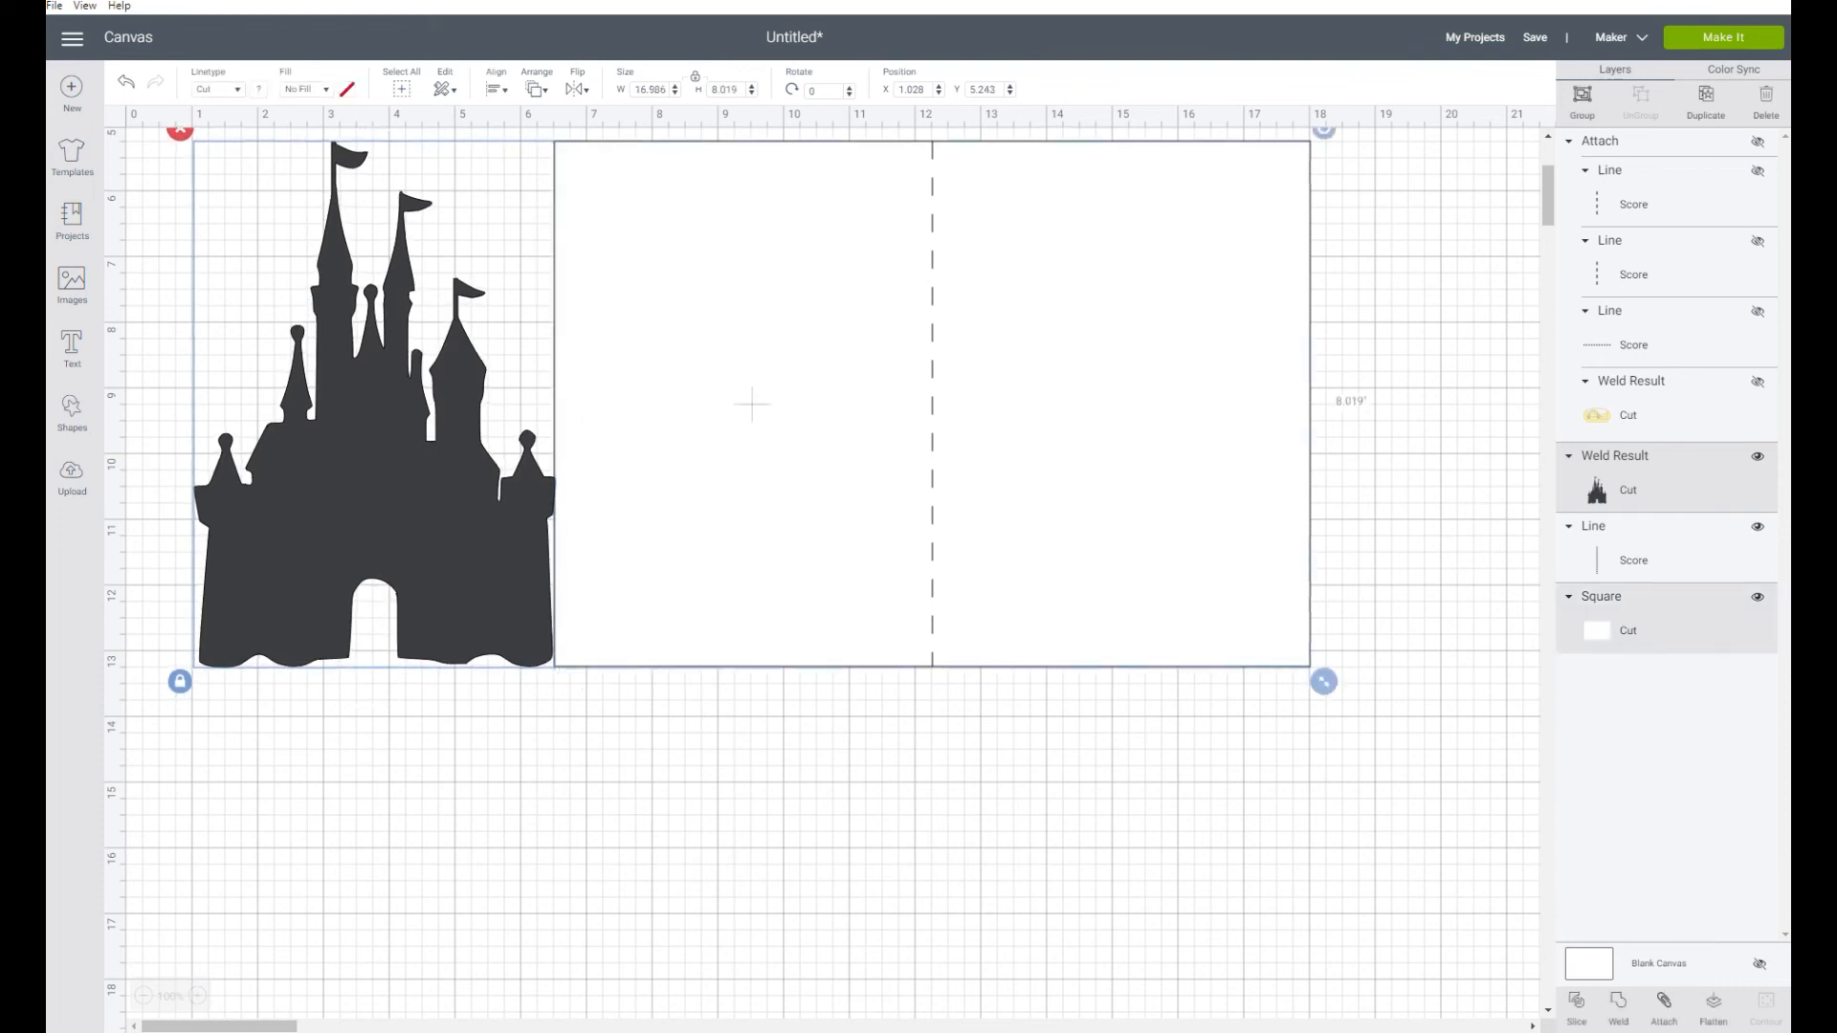
{"action": "left_click", "coordinate": [495, 88]}
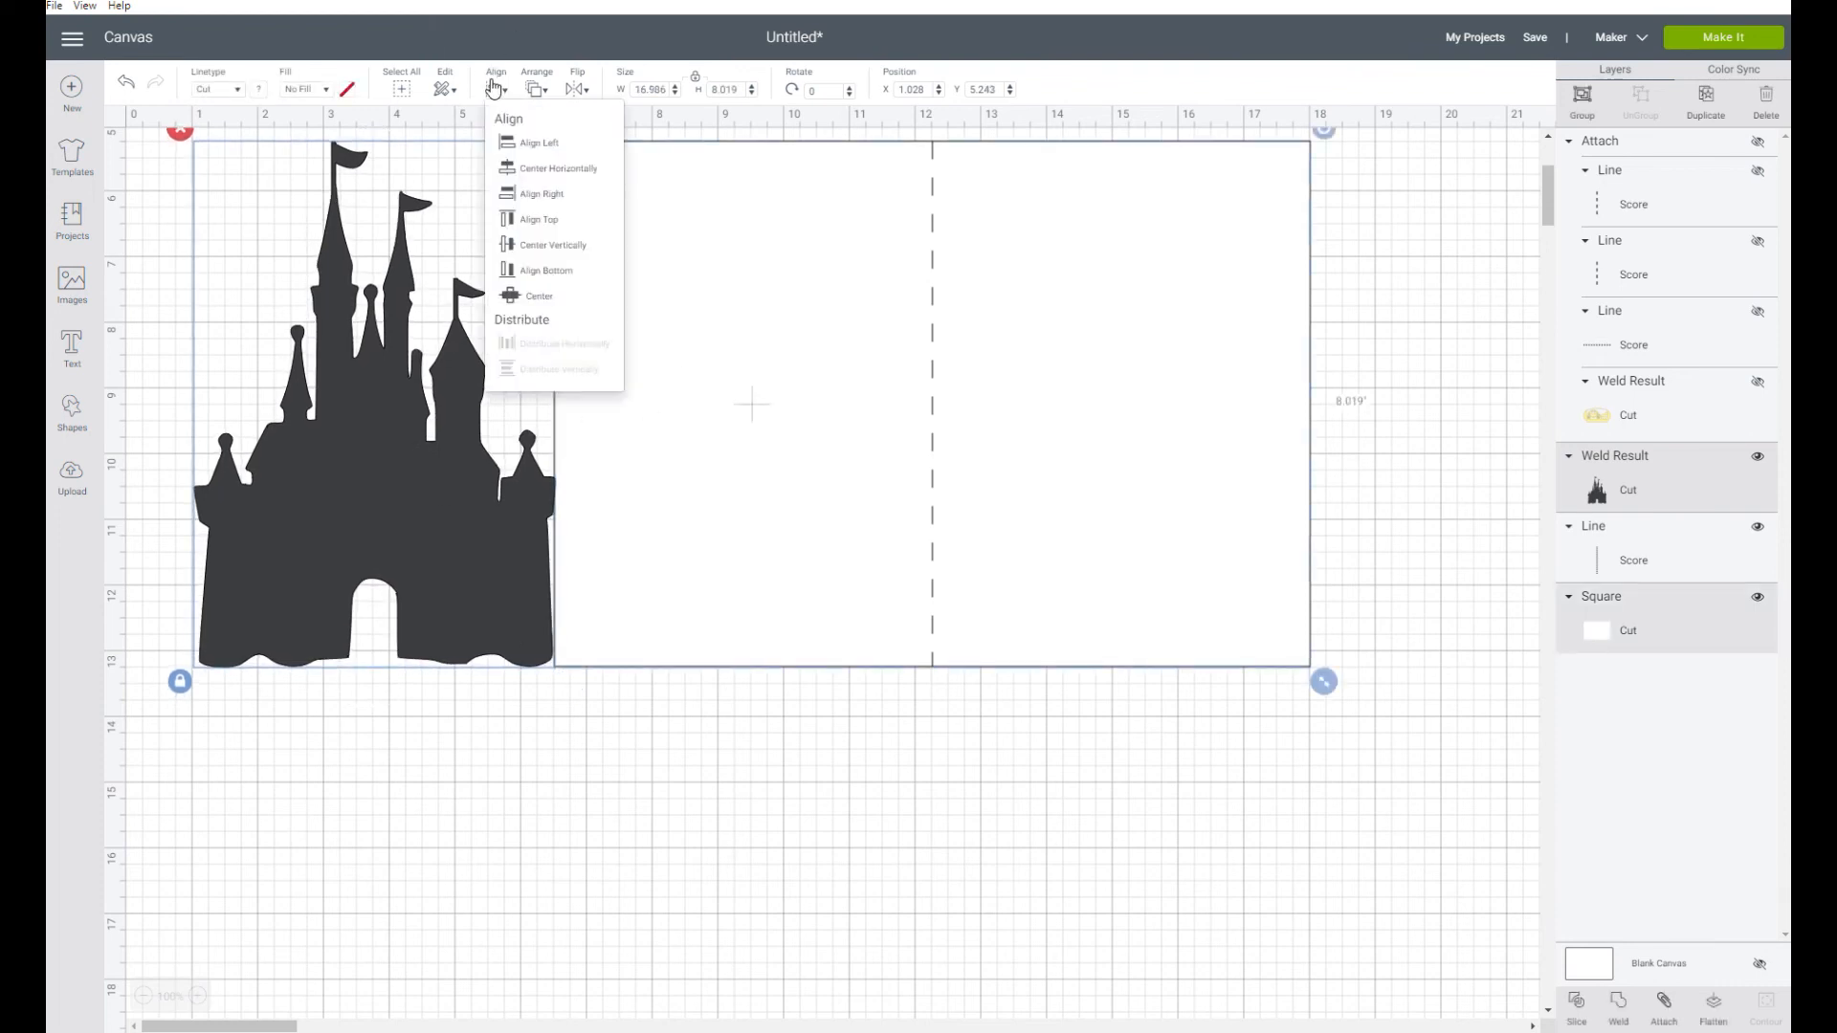
{"action": "left_click", "coordinate": [528, 271]}
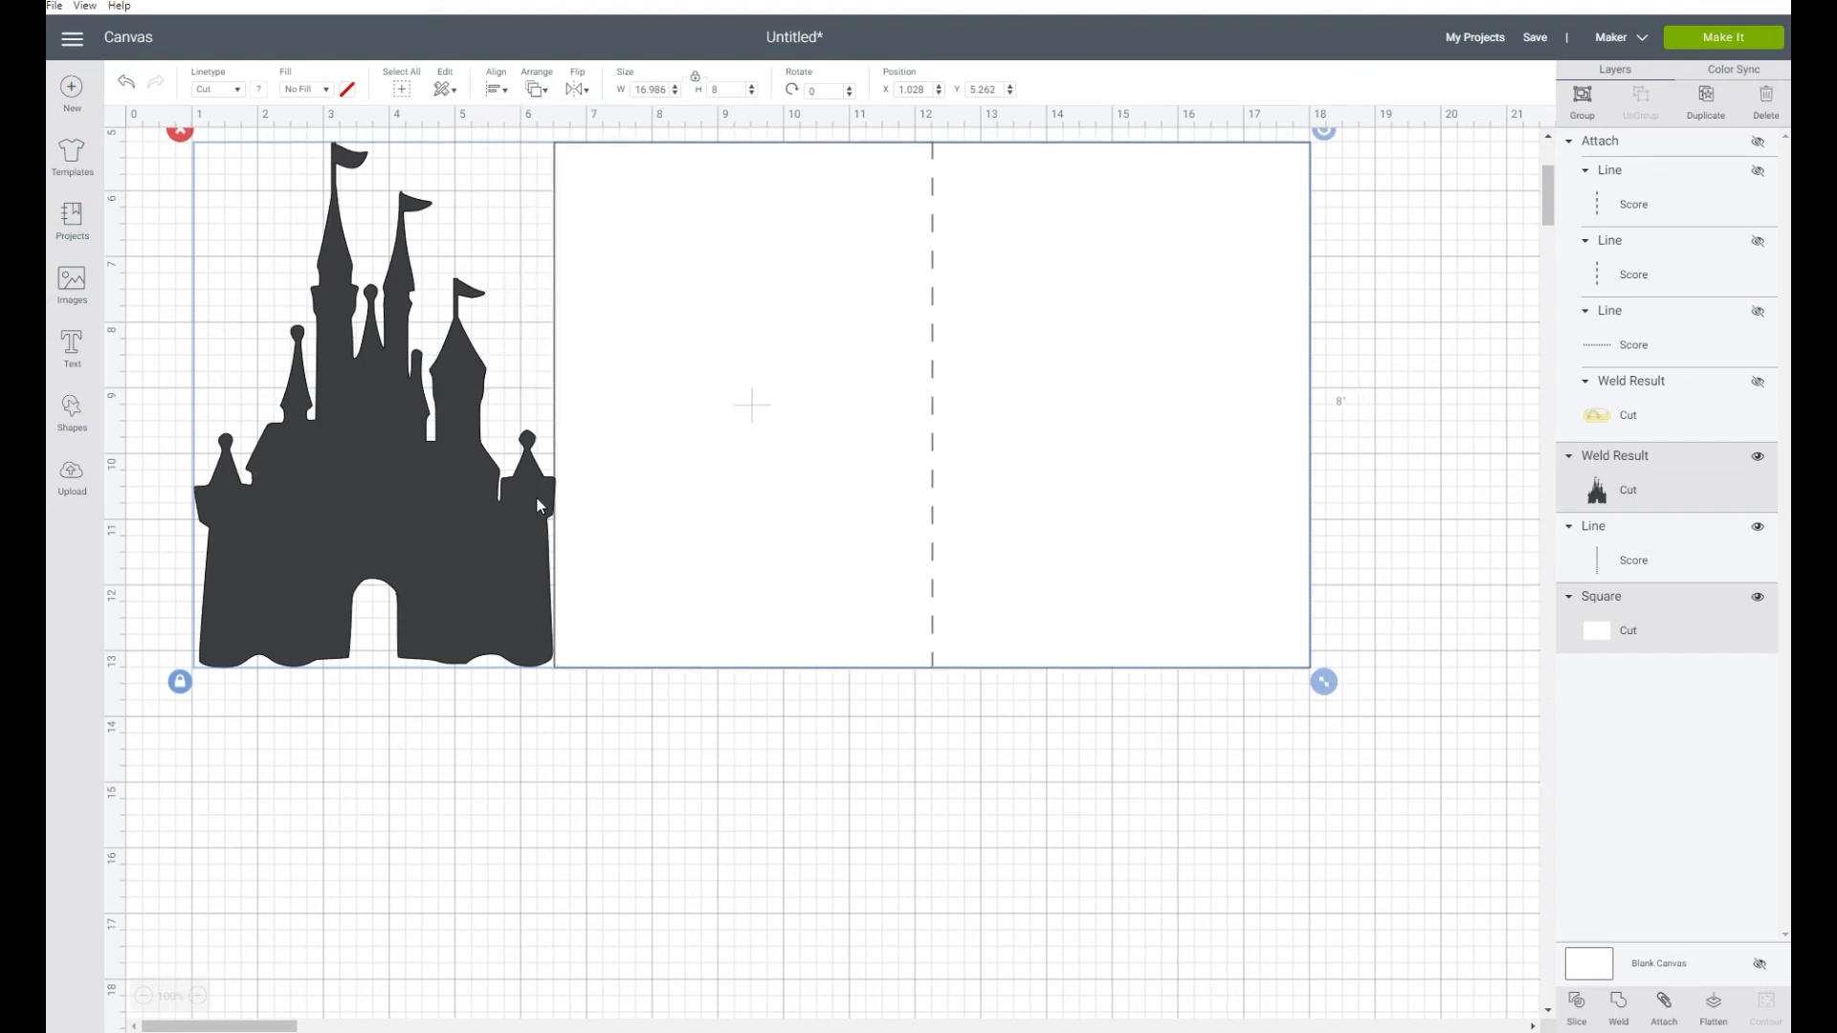
Shift the castle slightly toward the card base to X 1.05 so they overlap, and weld the two shapes together
{"action": "left_click", "coordinate": [523, 761]}
{"action": "left_click", "coordinate": [517, 624]}
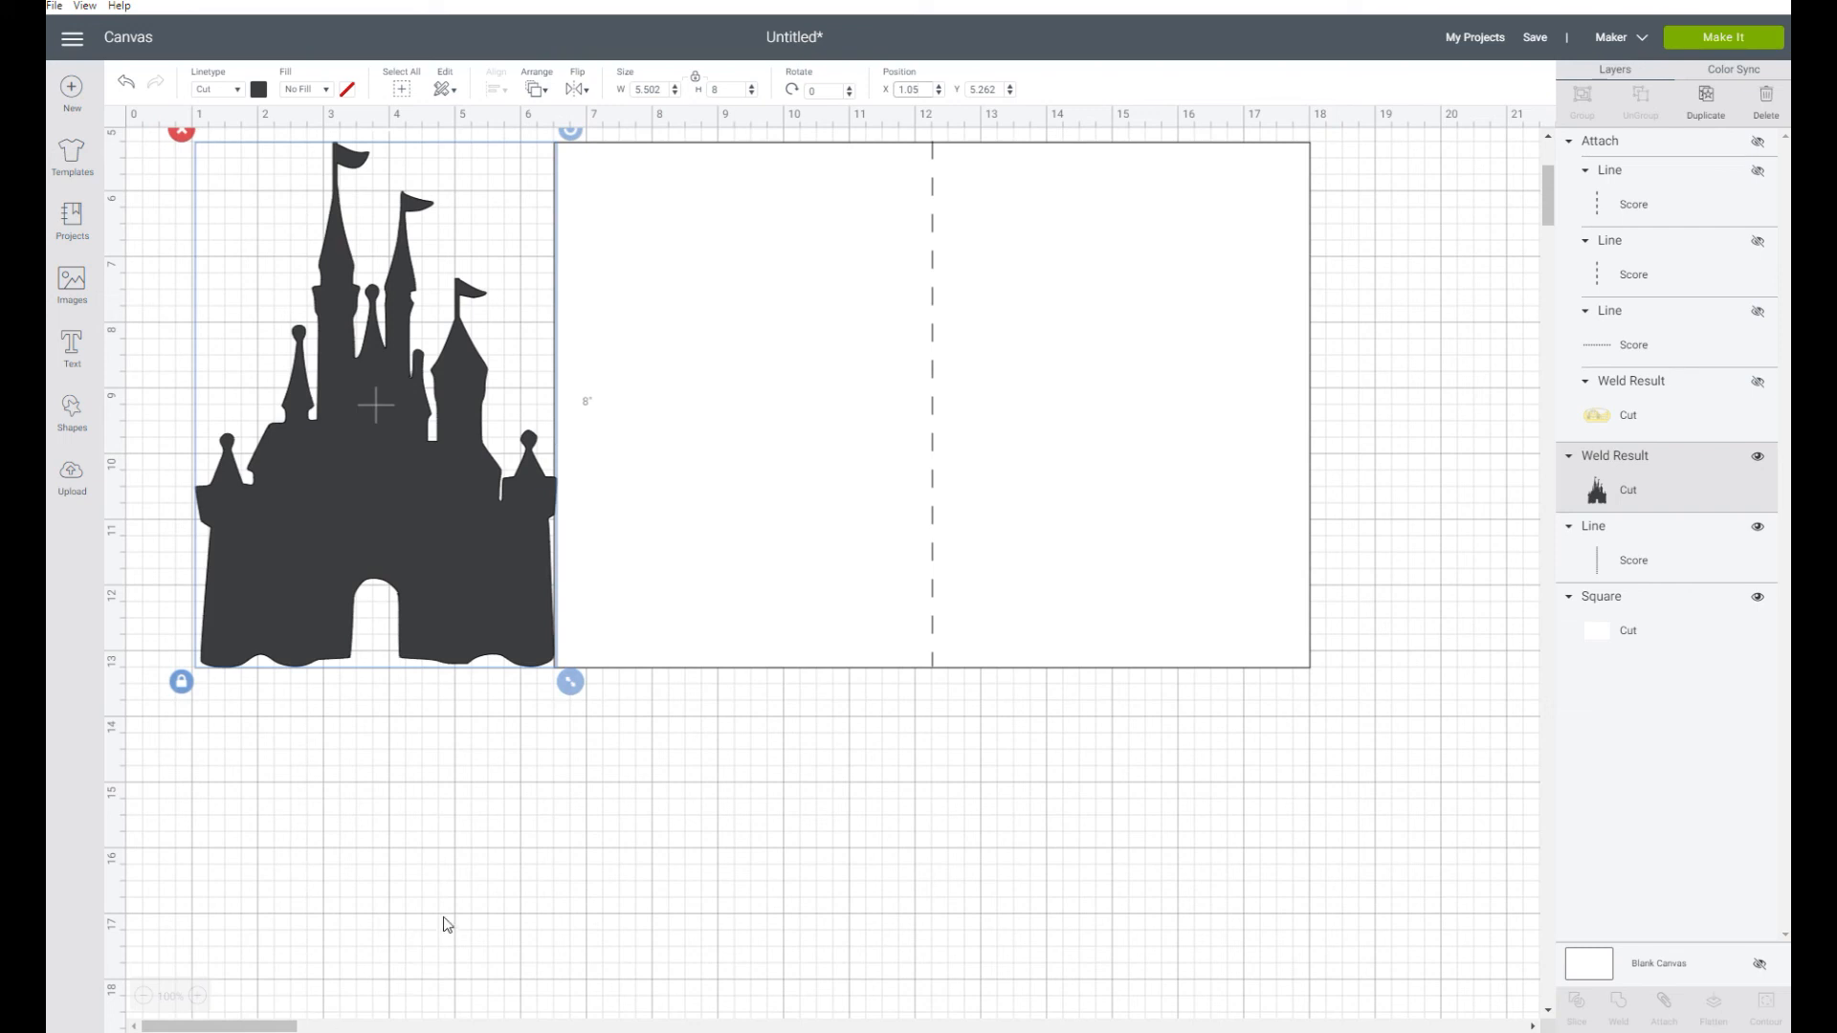
{"action": "left_click", "coordinate": [469, 835]}
{"action": "left_click", "coordinate": [364, 411]}
{"action": "left_click", "coordinate": [1092, 421], "text": "shift"}
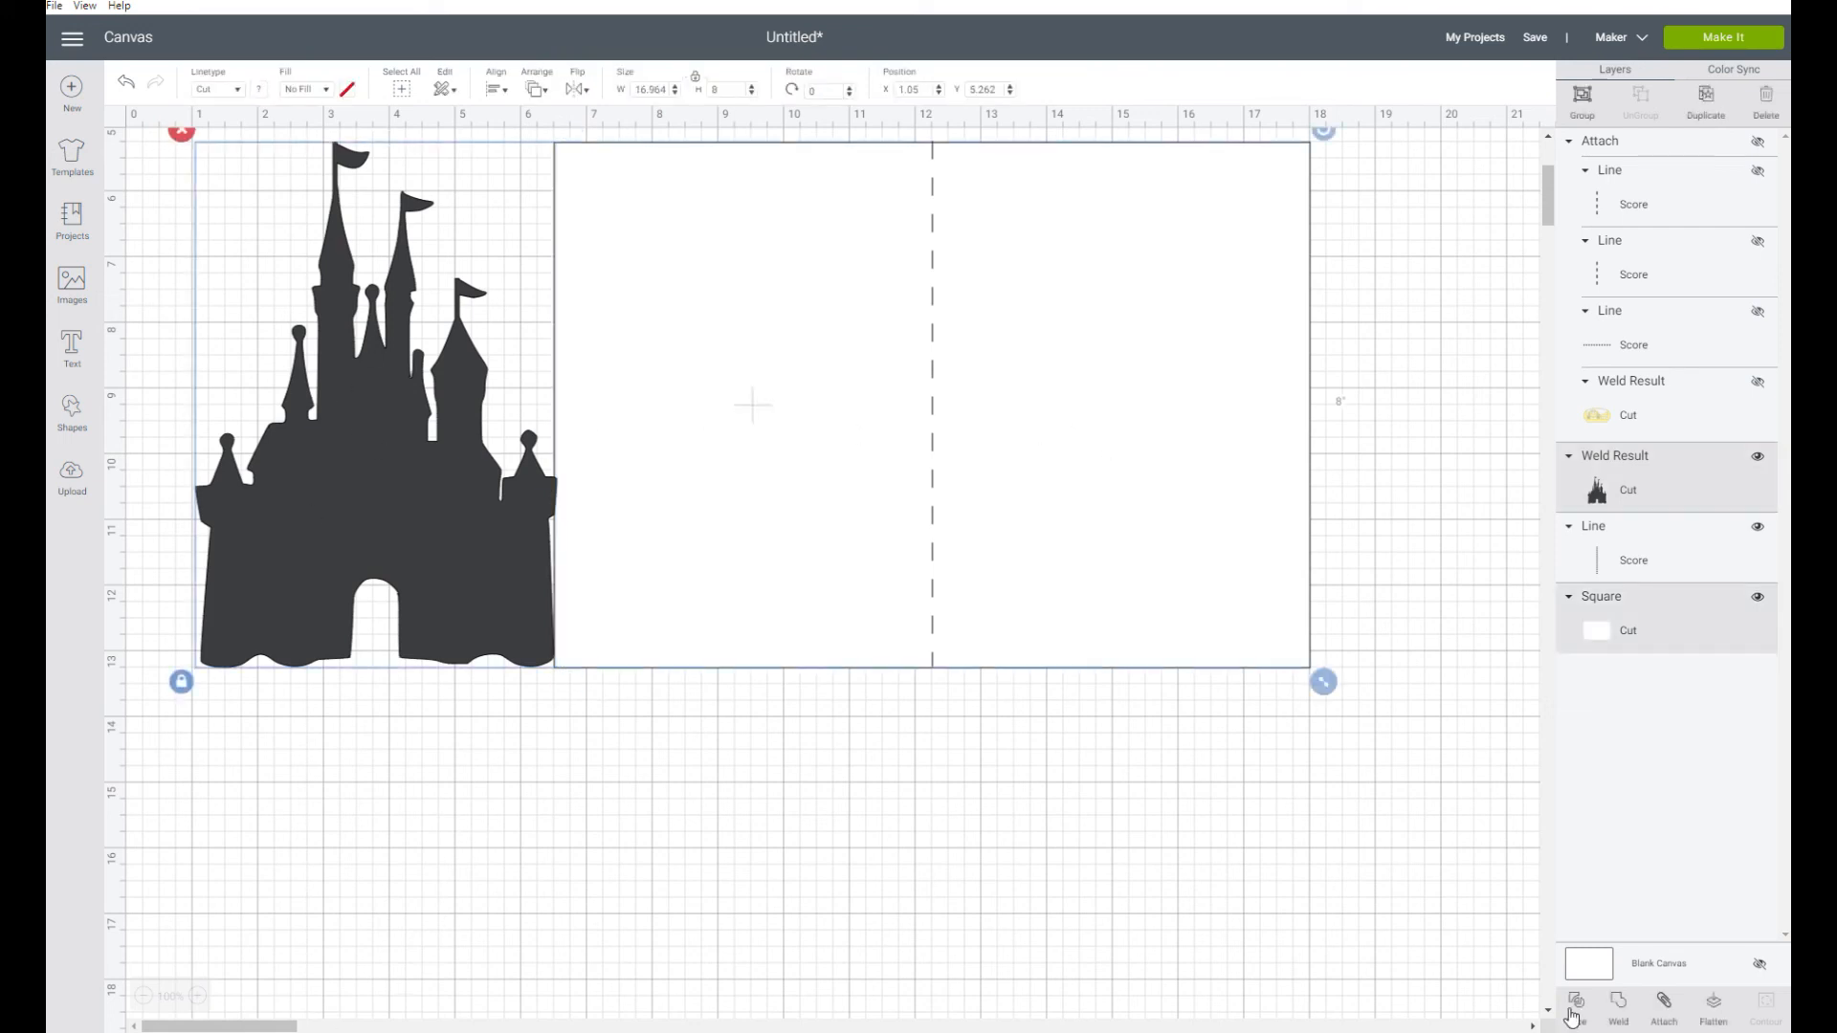
{"action": "left_click", "coordinate": [1619, 1005]}
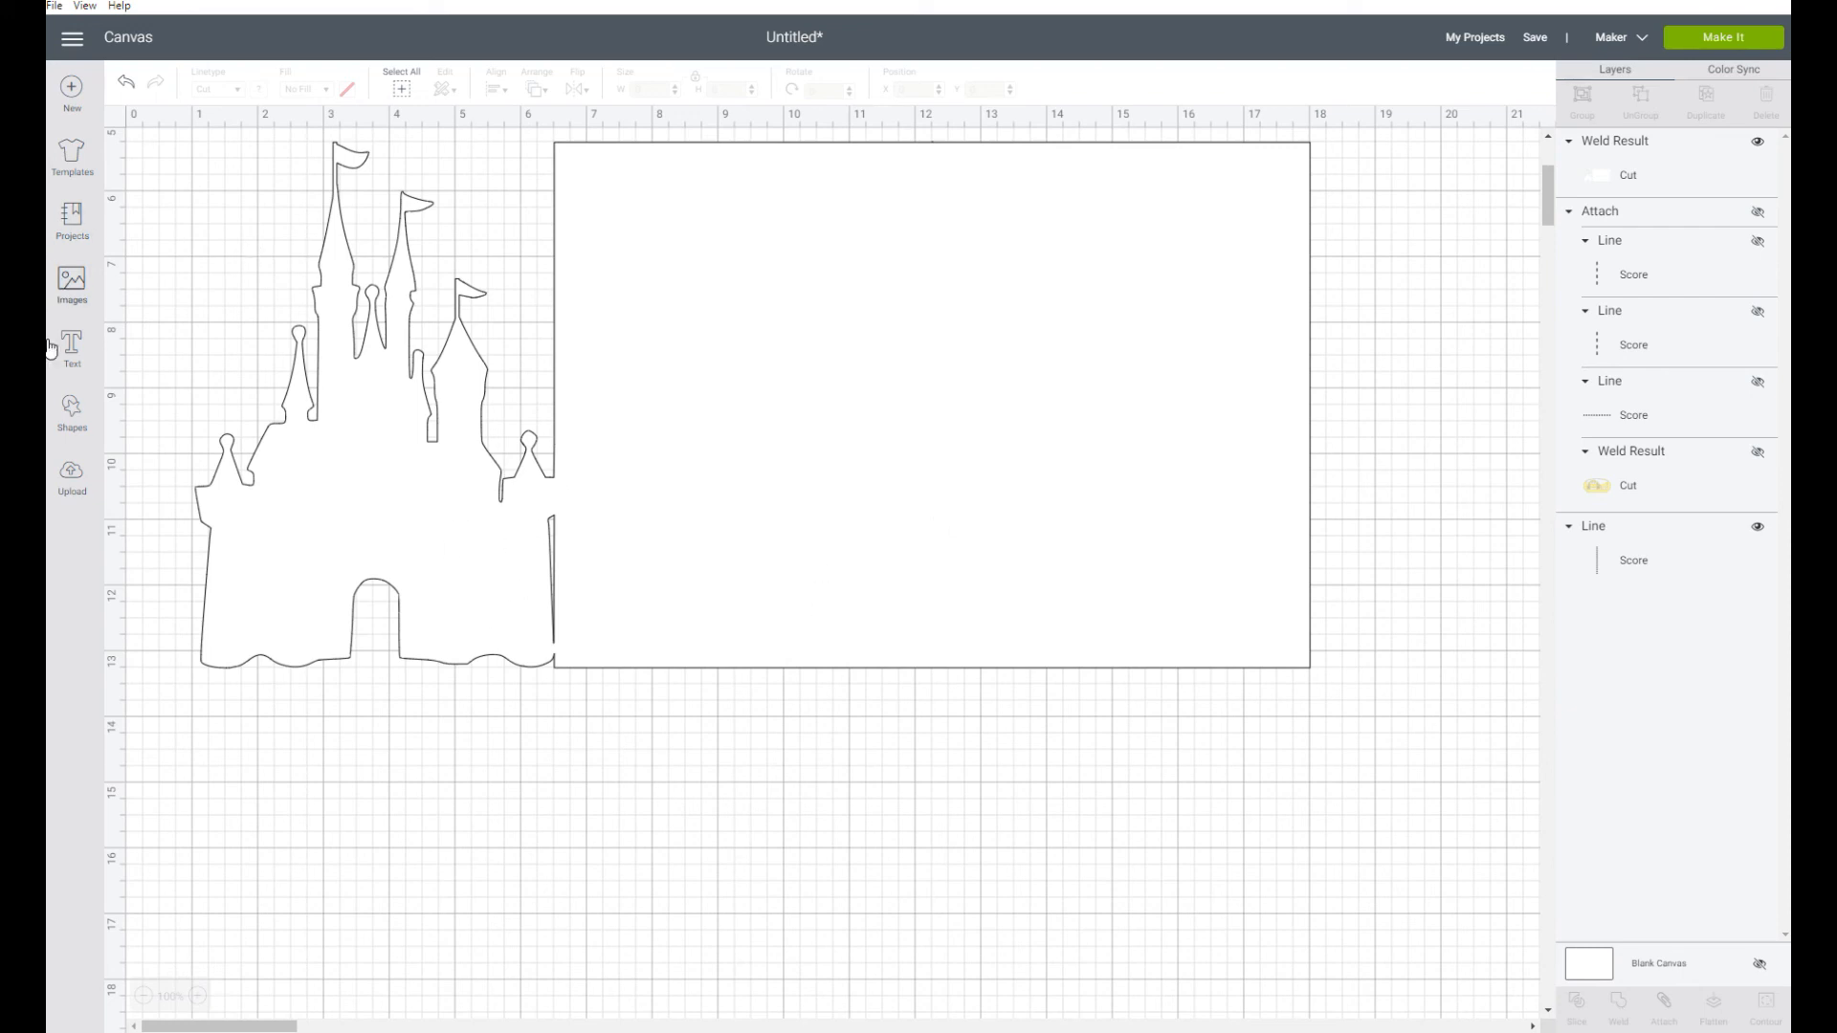
Add a score line and place it along the join between castle and card base, at about X 6.5, Y 10.1
{"action": "left_click", "coordinate": [86, 429]}
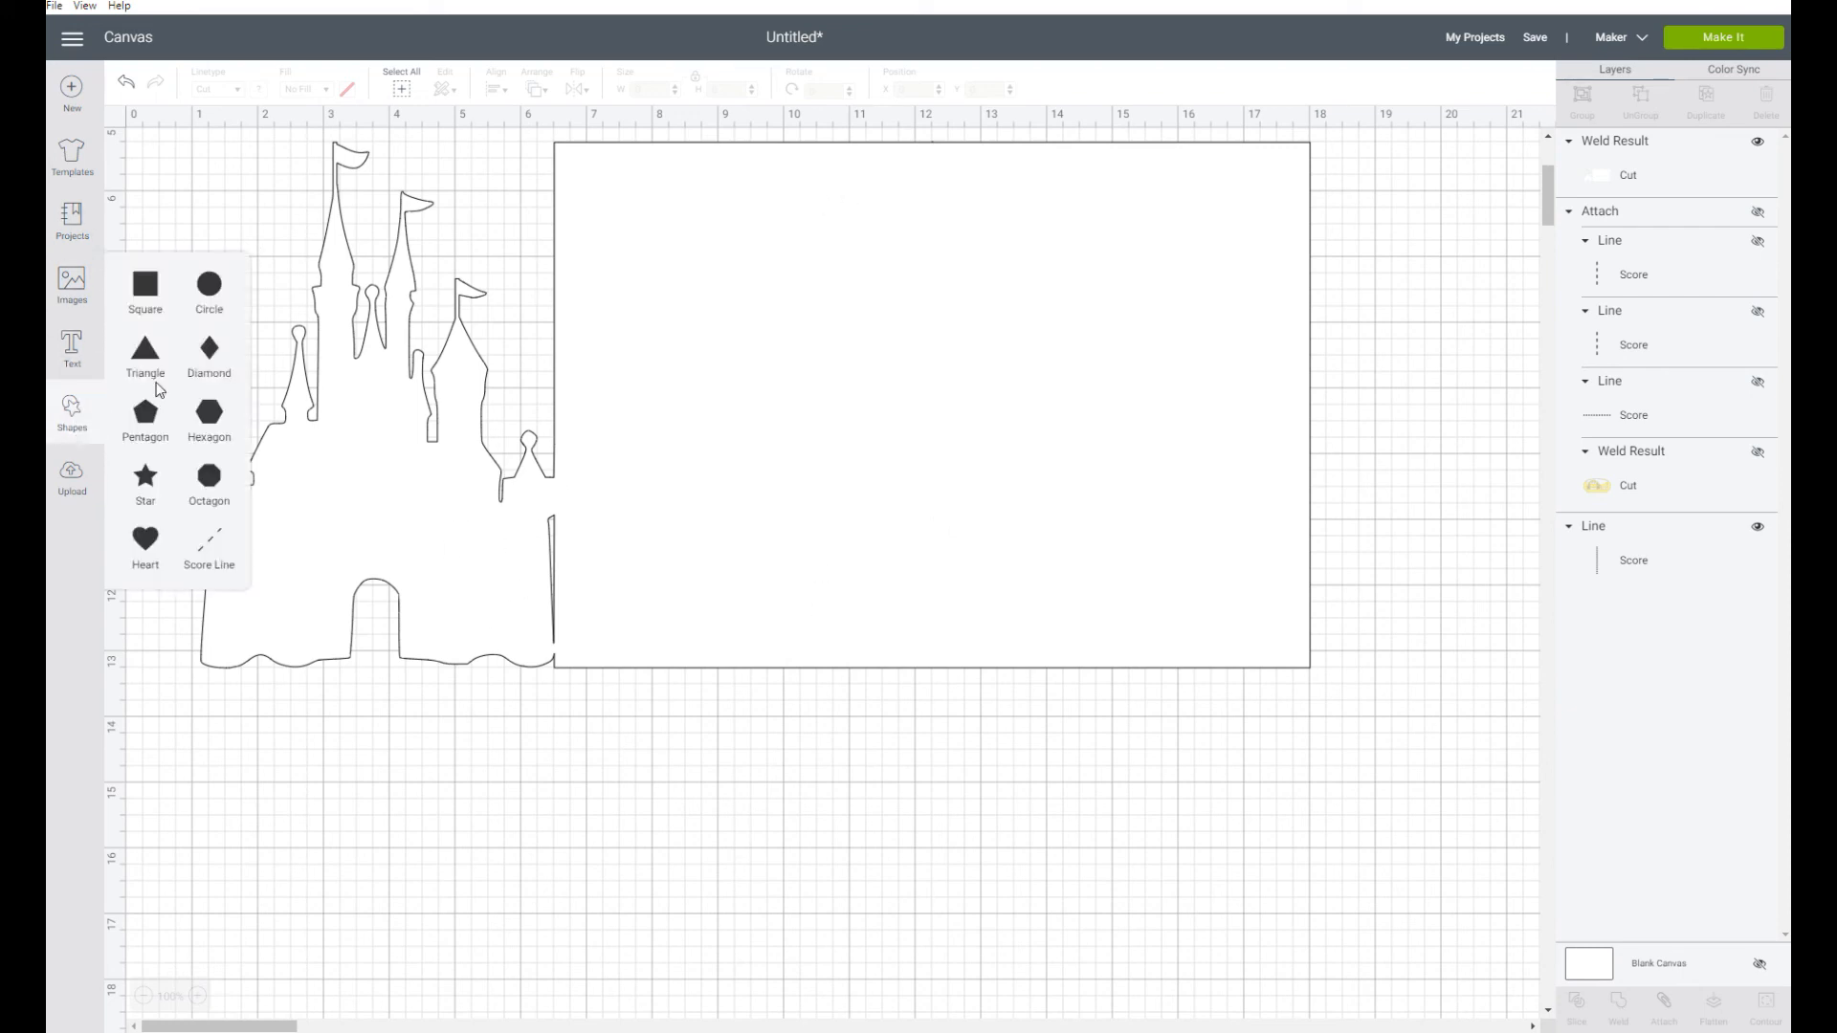
{"action": "left_click", "coordinate": [215, 544]}
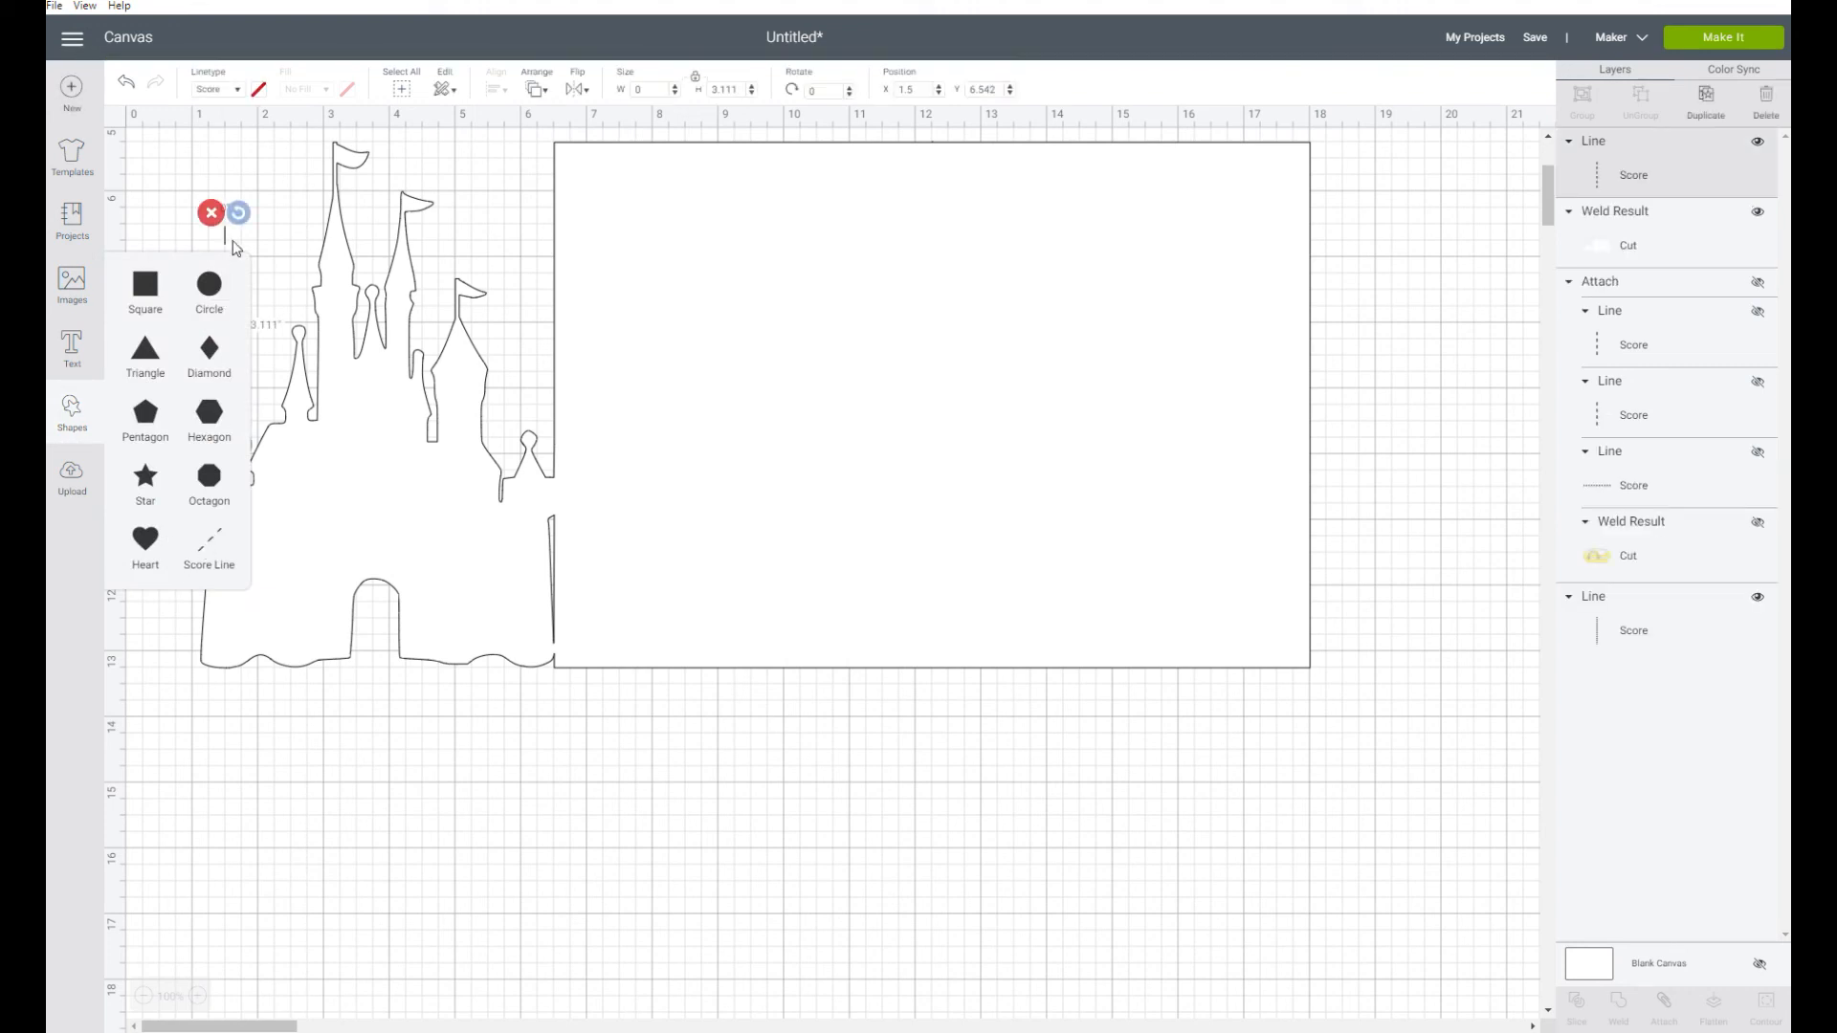
{"action": "left_click_drag", "start_coordinate": [233, 249], "coordinate": [560, 476]}
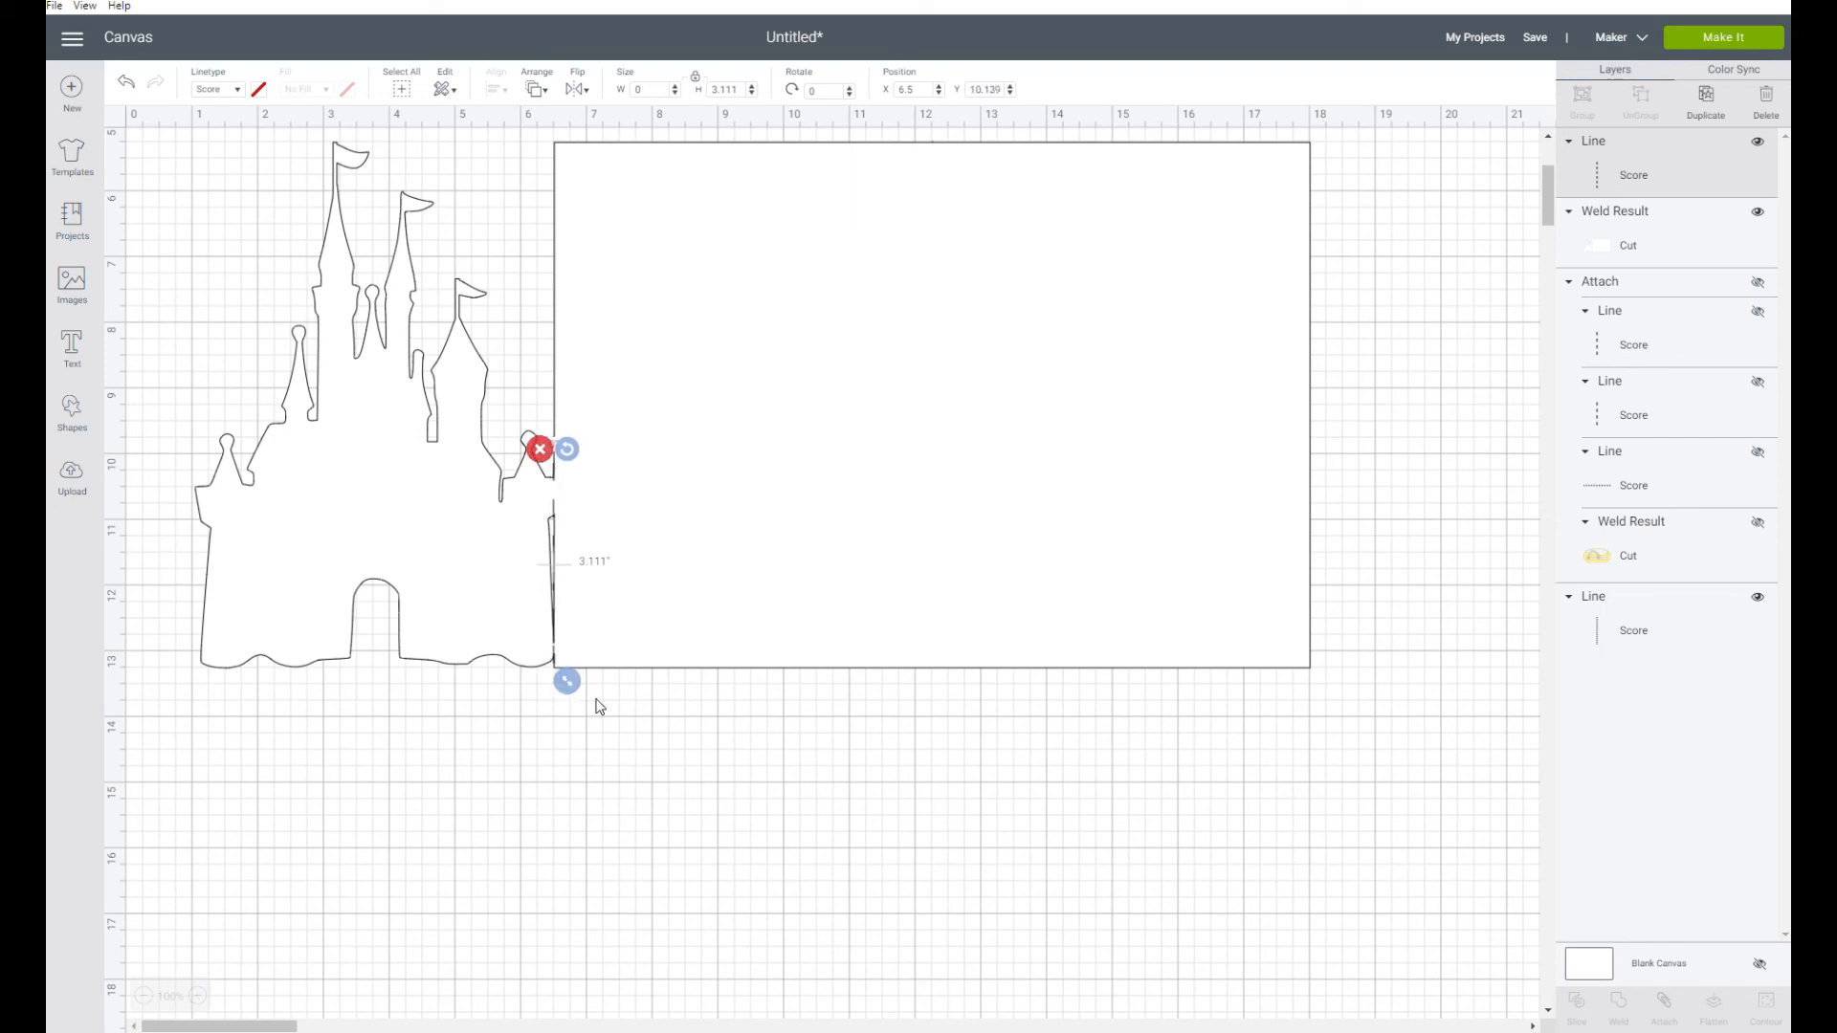
Send the welded castle card behind both score lines and undo its accidental move
{"action": "left_click", "coordinate": [902, 451]}
{"action": "left_click", "coordinate": [537, 89]}
{"action": "left_click", "coordinate": [577, 125]}
{"action": "left_click", "coordinate": [683, 818]}
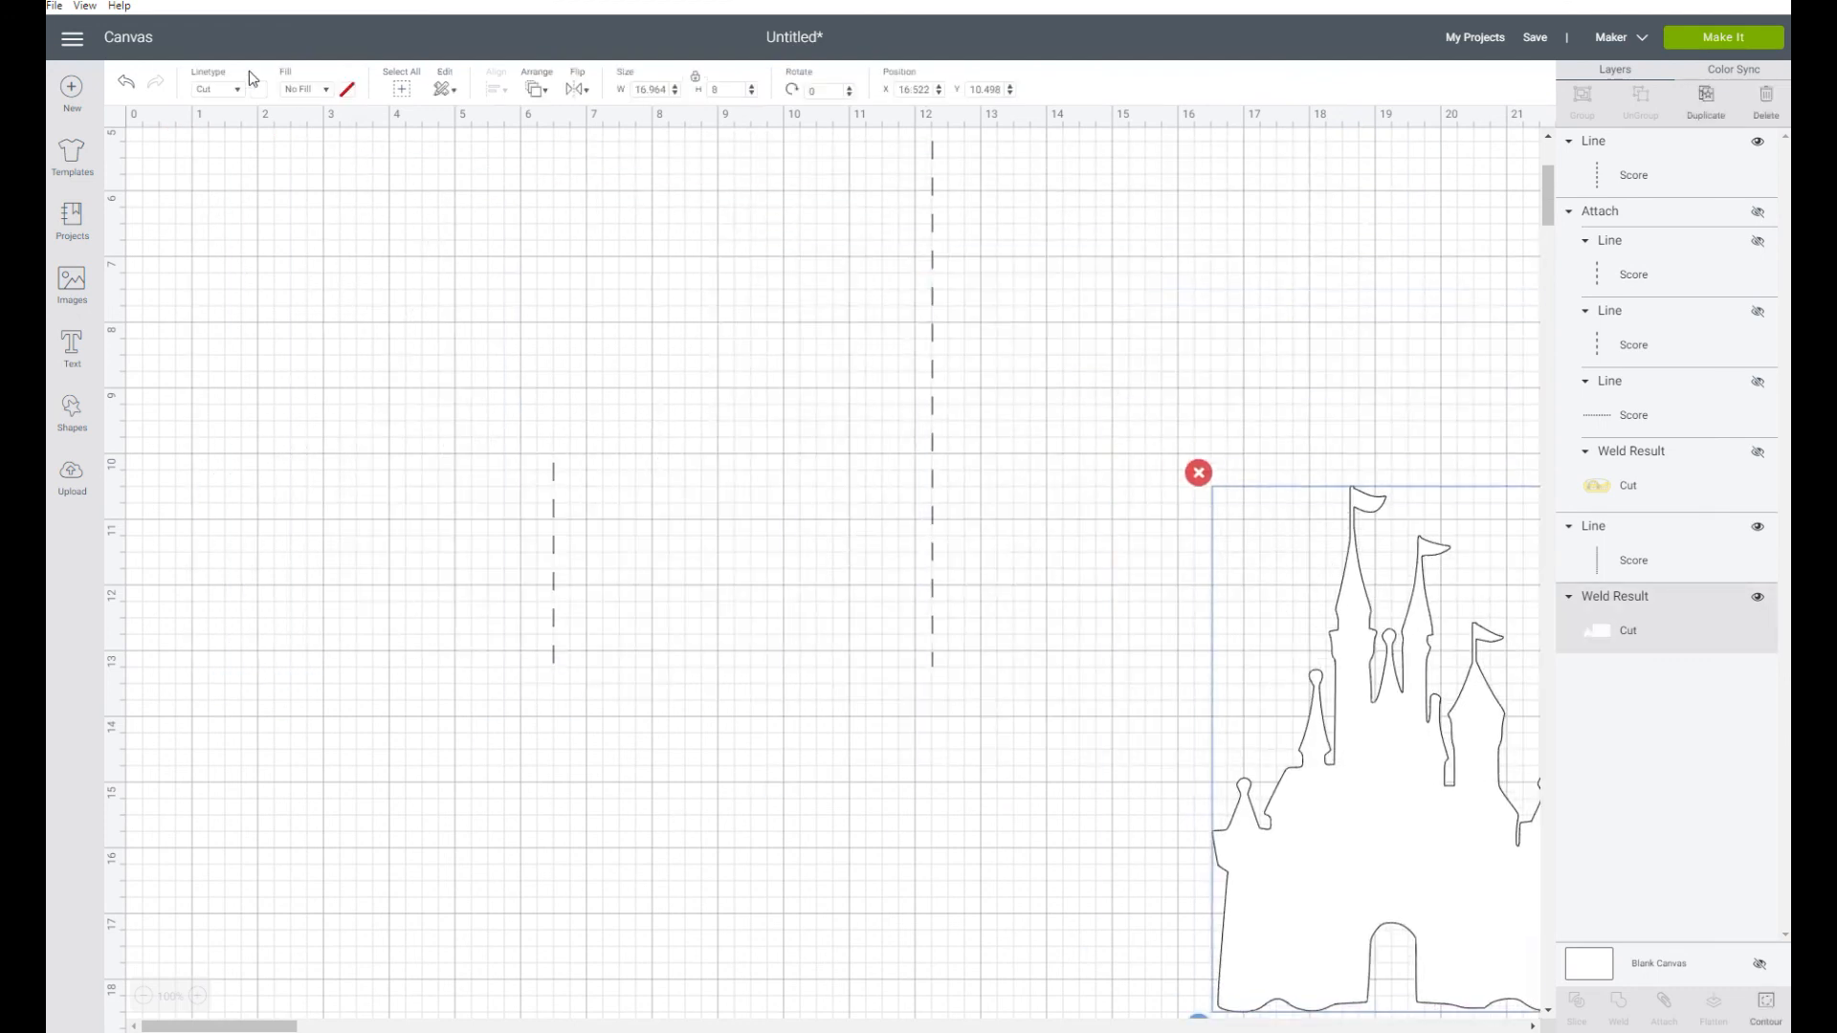
{"action": "left_click", "coordinate": [128, 85]}
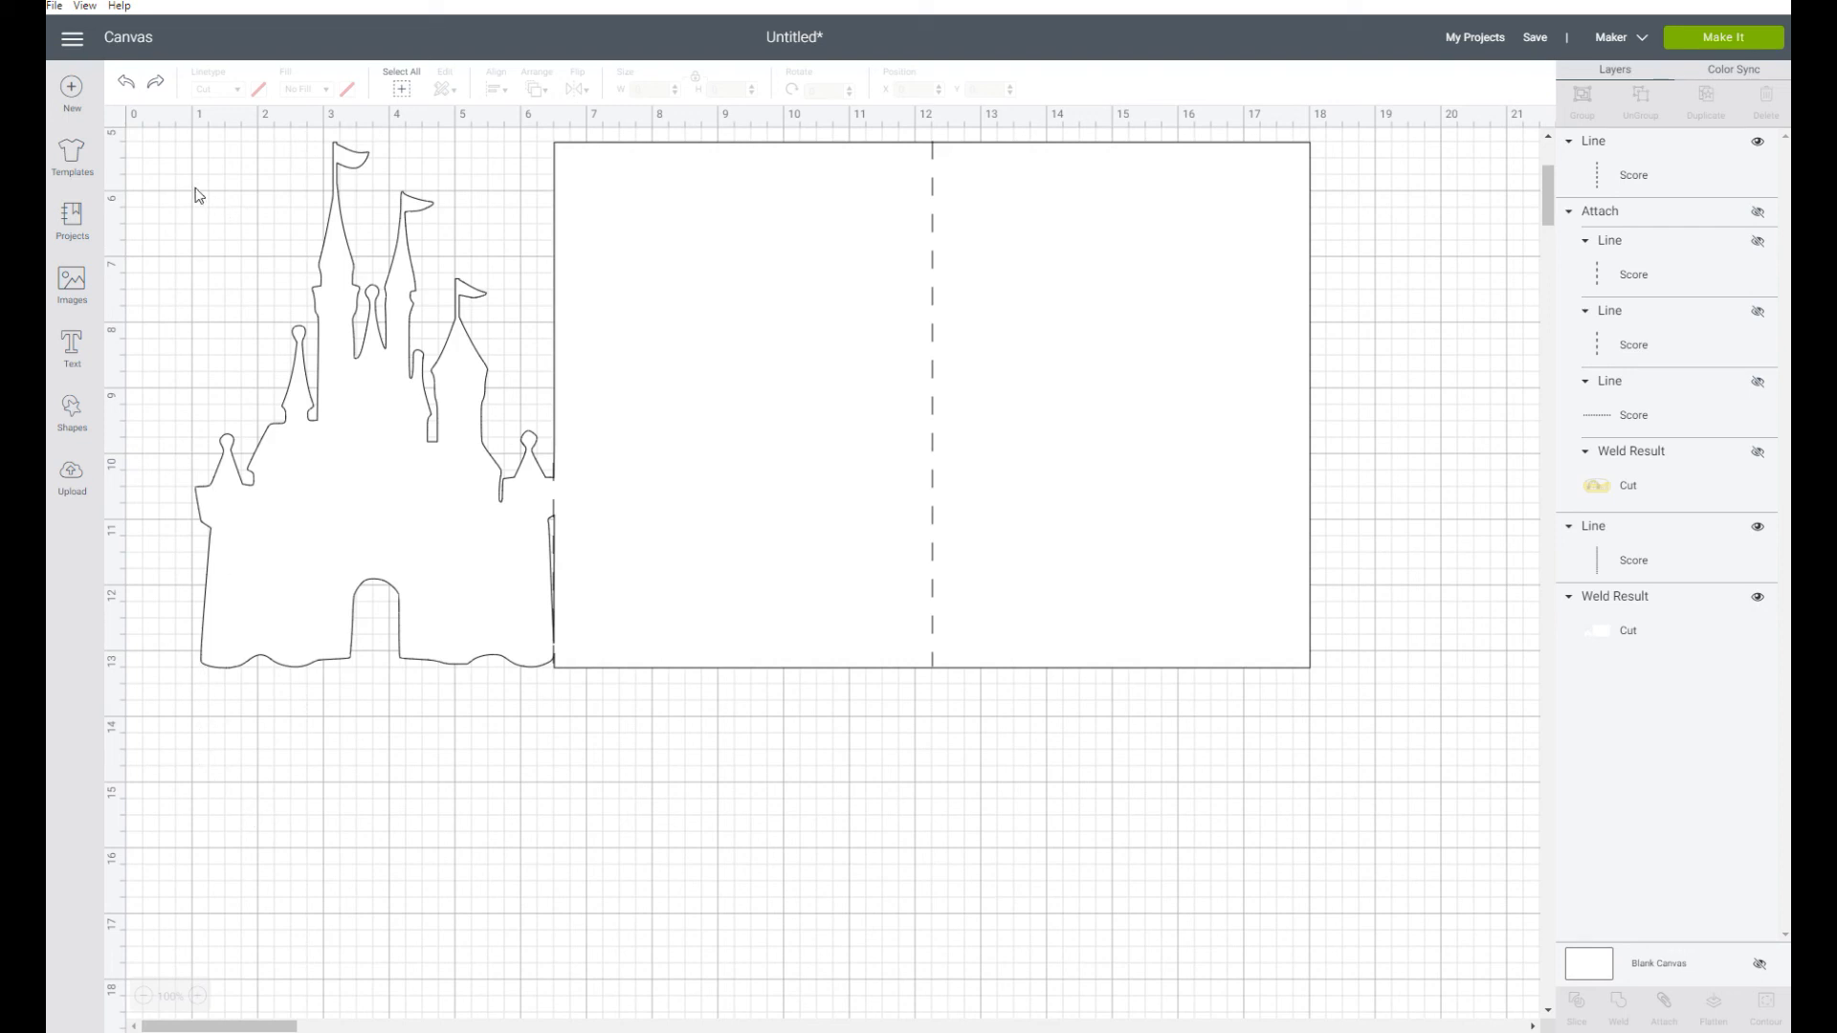
Attach both score lines to the welded castle card and move it to about X 1.29, Y 6.34
{"action": "left_click_drag", "start_coordinate": [143, 132], "coordinate": [1349, 745]}
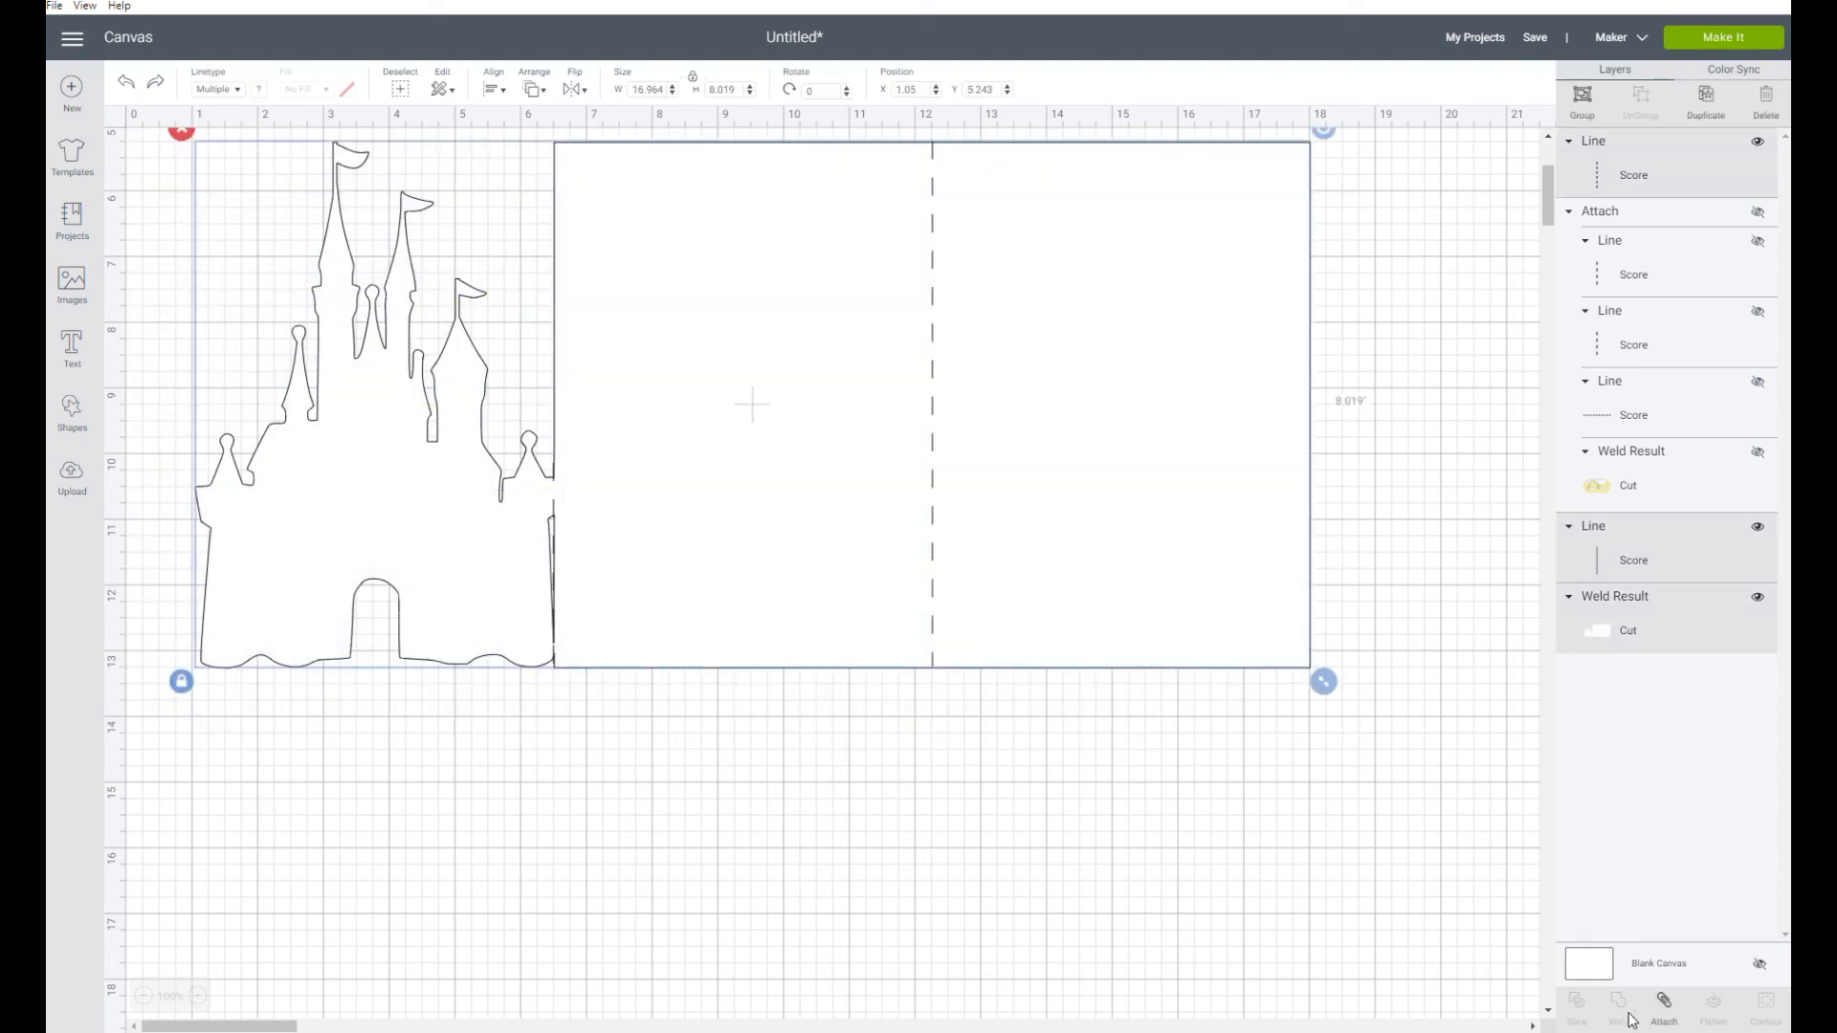
{"action": "left_click", "coordinate": [1664, 1016]}
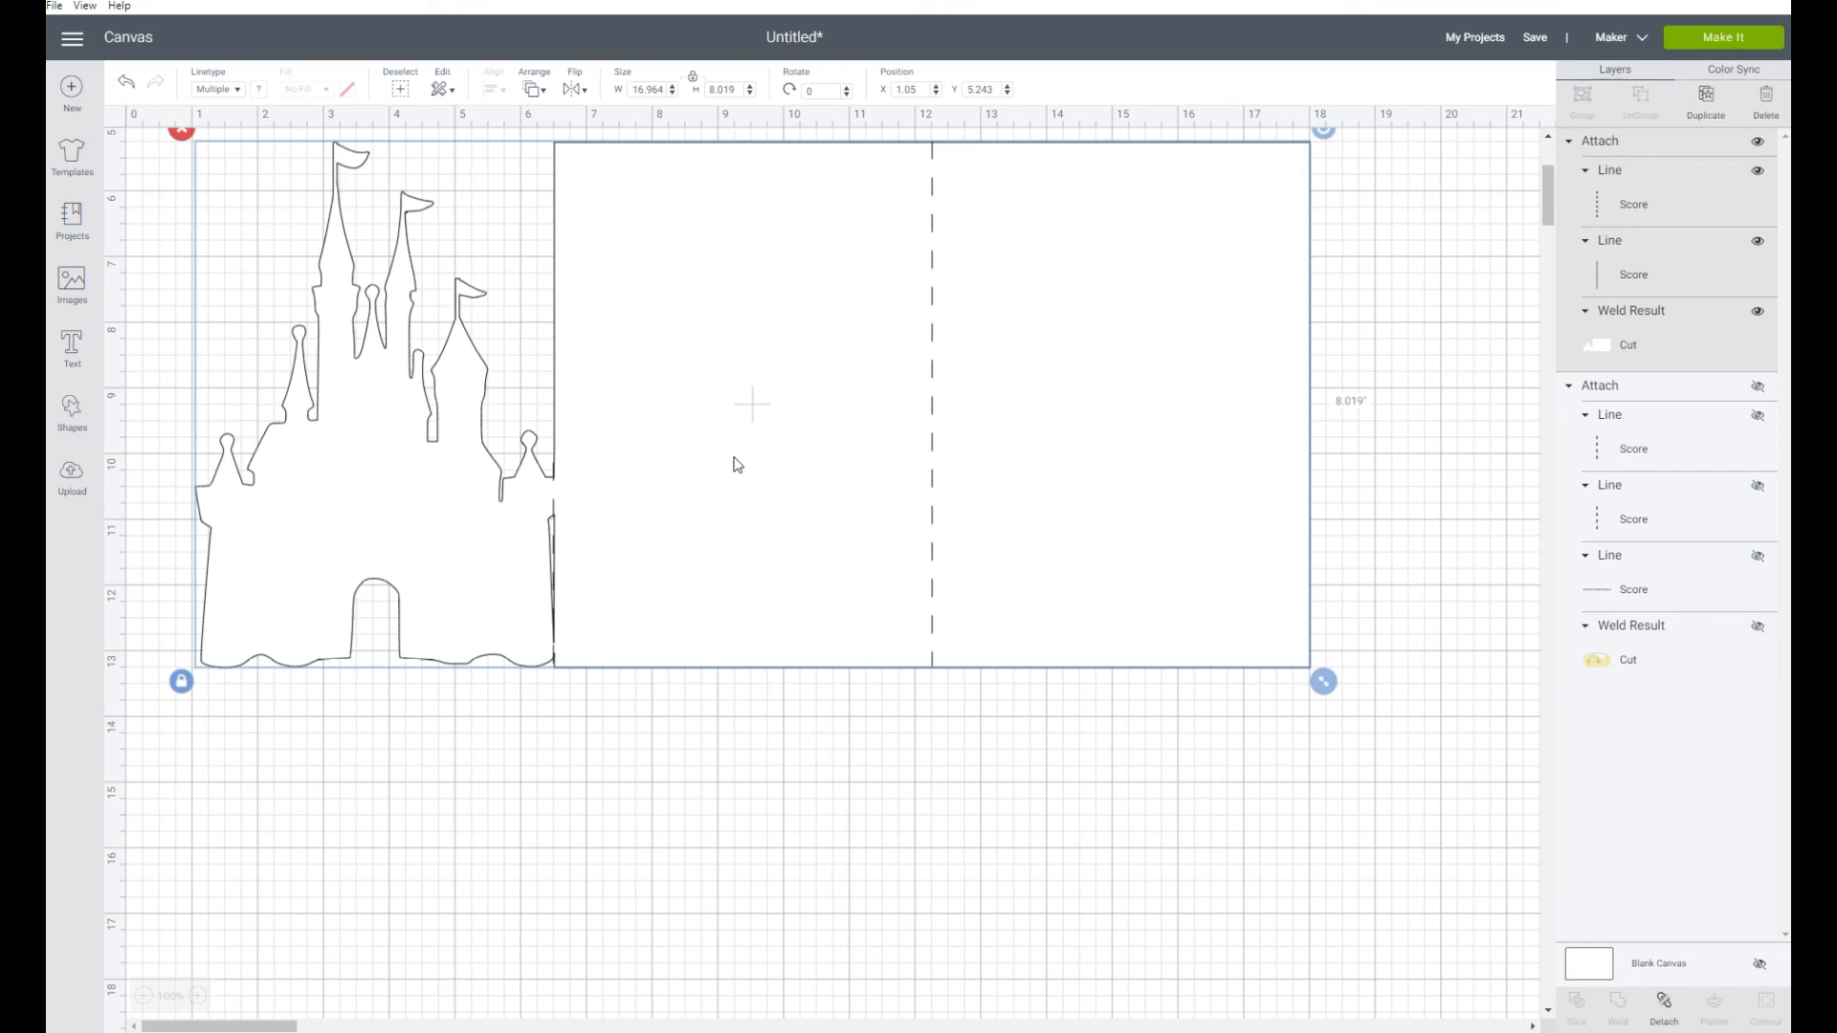
{"action": "left_click_drag", "start_coordinate": [752, 461], "coordinate": [768, 536]}
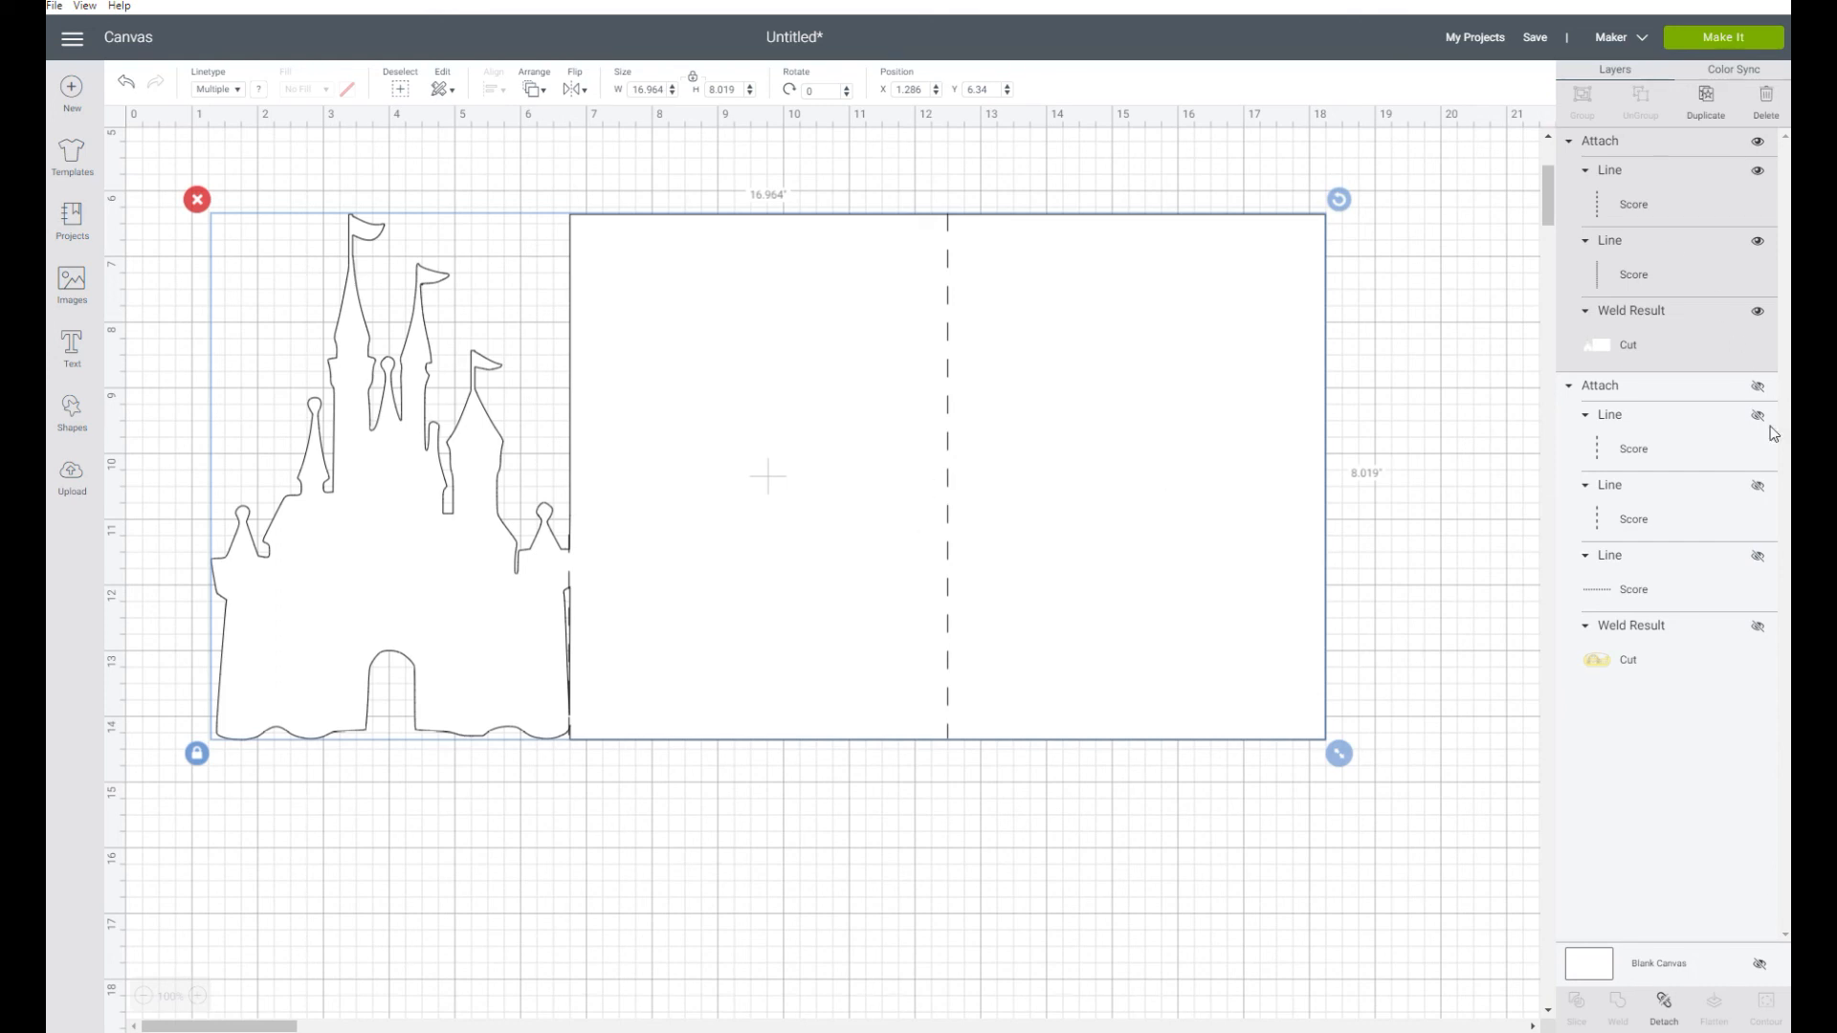
Unhide the carriage panel, lay it over the lower part of the card's right half, and send the castle card to the back
{"action": "left_click", "coordinate": [1756, 388]}
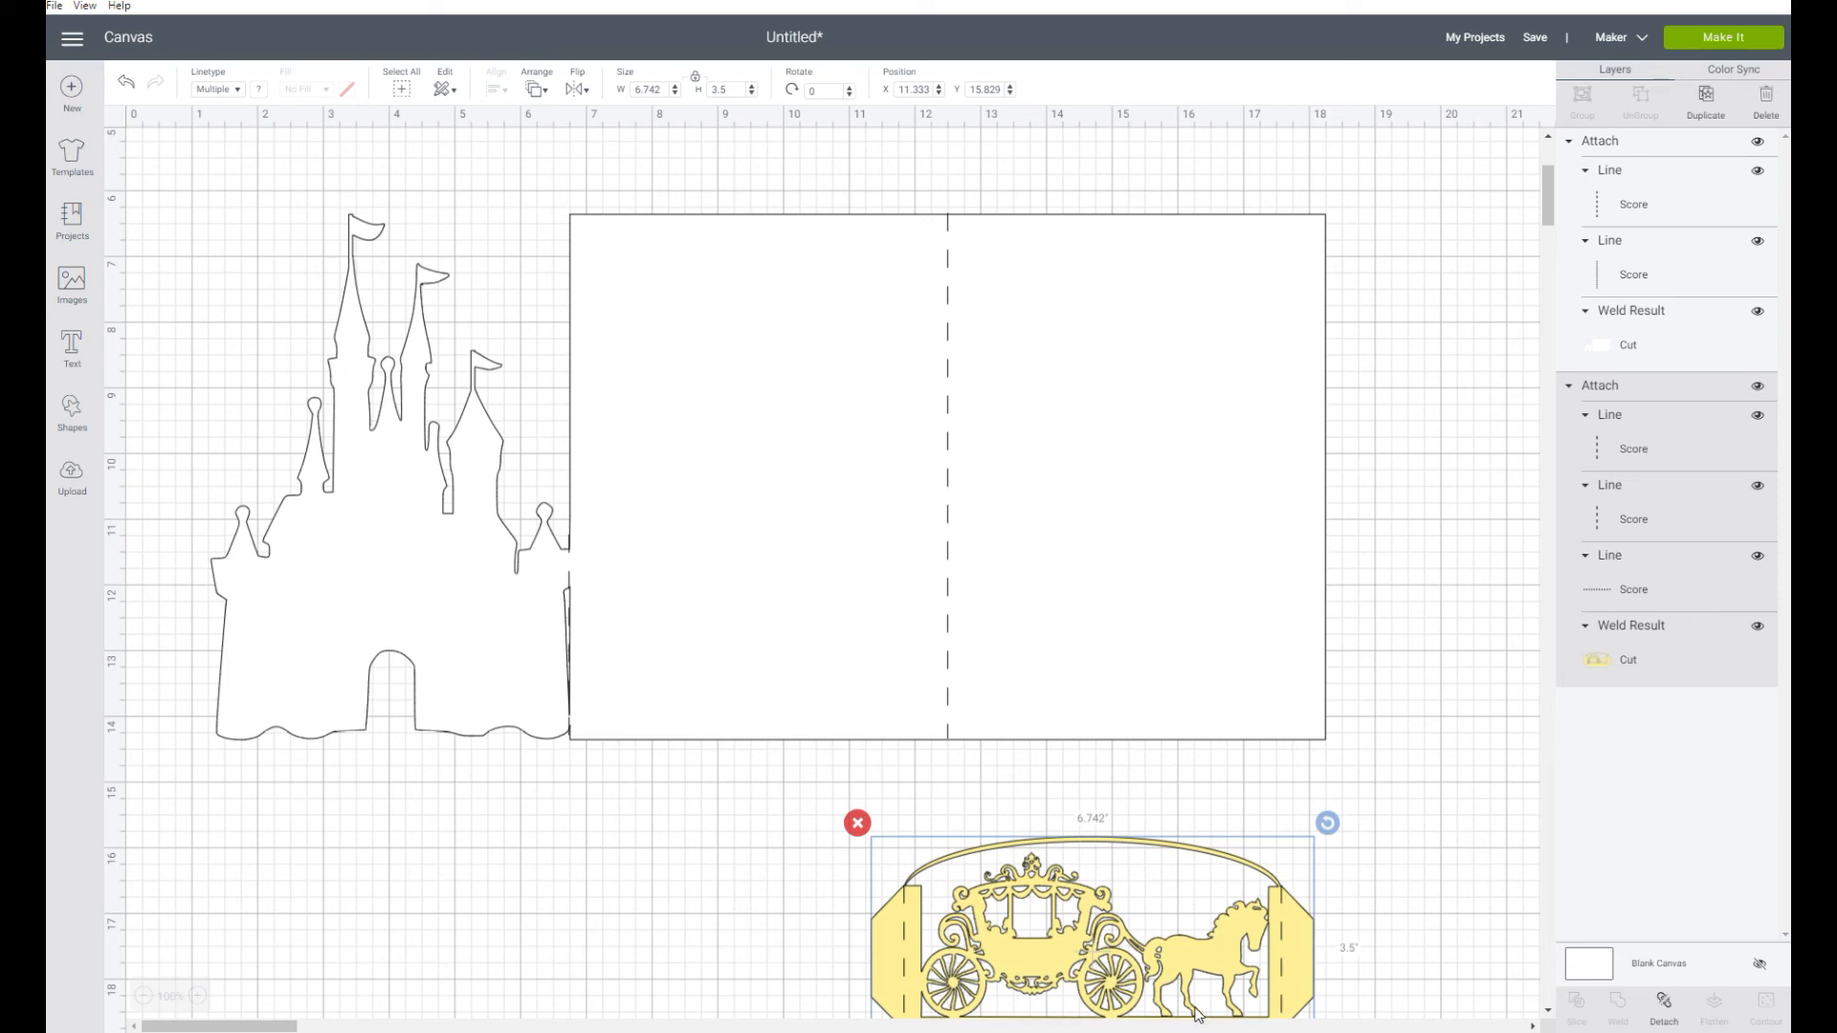
{"action": "left_click_drag", "start_coordinate": [1195, 1009], "coordinate": [1225, 690]}
{"action": "left_click", "coordinate": [1160, 406]}
{"action": "left_click", "coordinate": [539, 91]}
{"action": "left_click", "coordinate": [583, 125]}
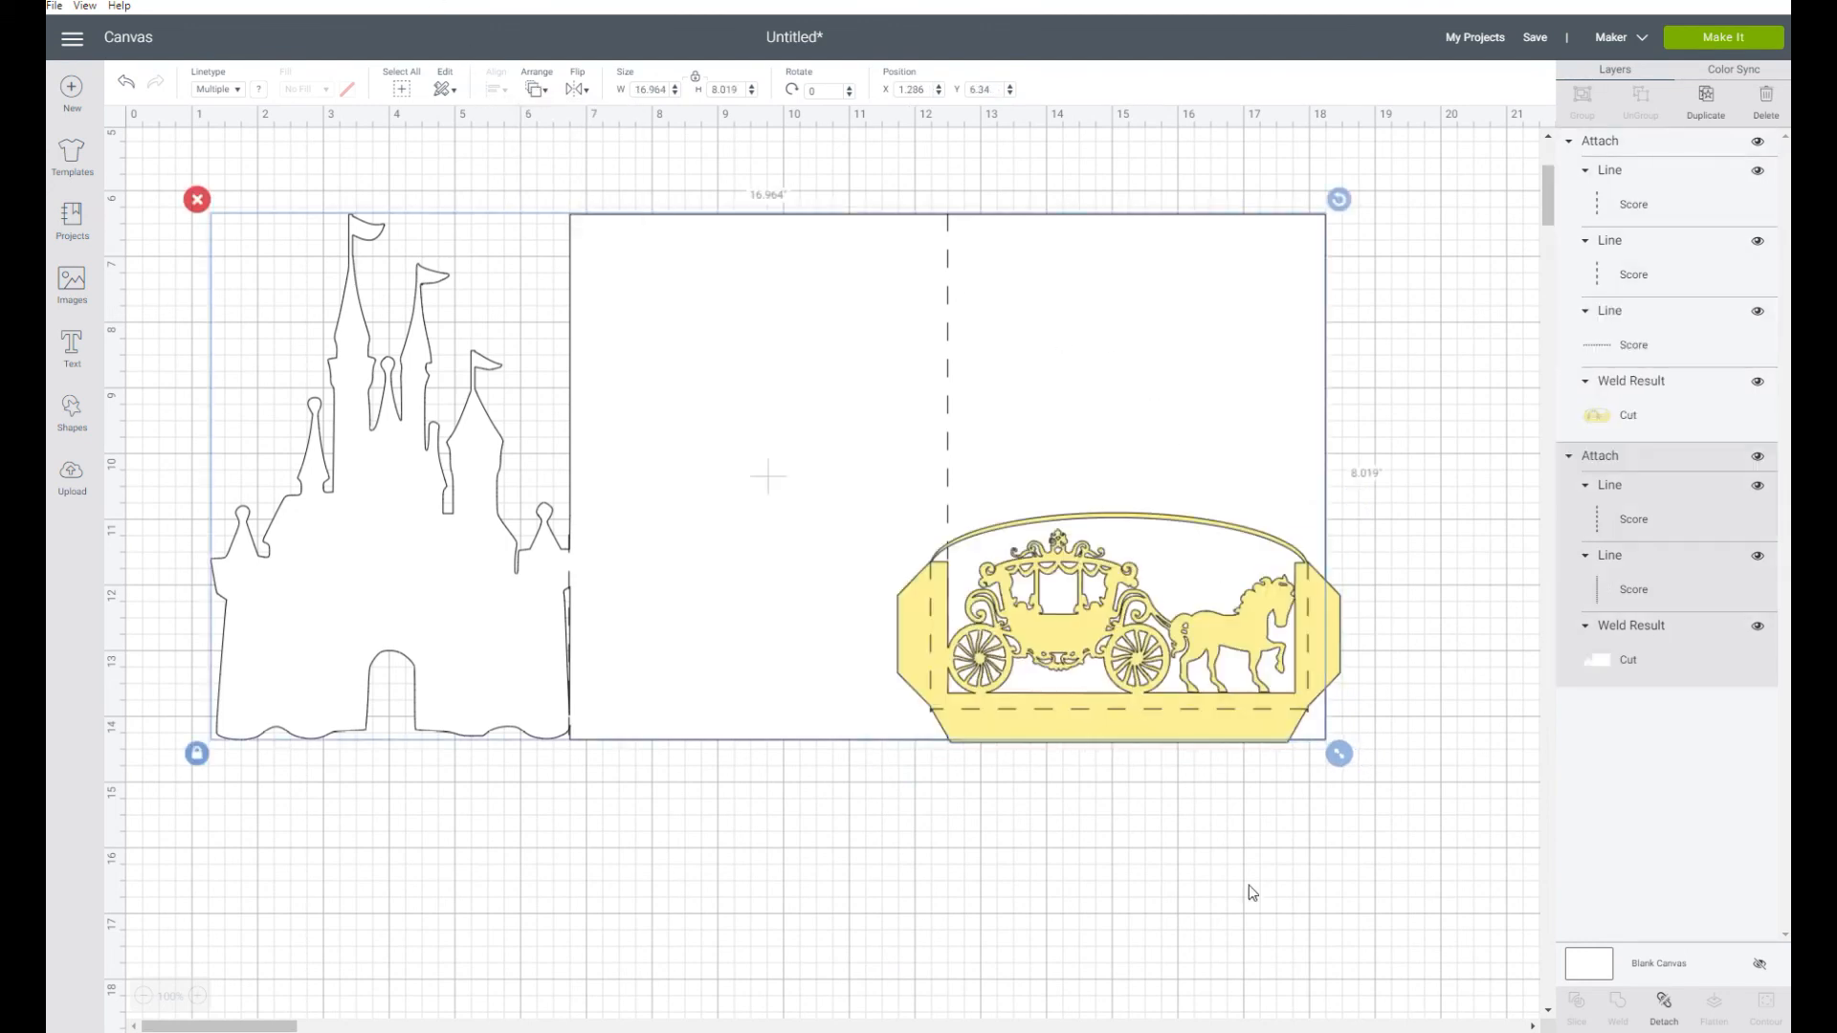
Move the carriage panel to about X 12, Y 11.36 so its score lines match the card's centre fold, outer edge and bottom edge
{"action": "left_click", "coordinate": [1225, 763]}
{"action": "left_click_drag", "start_coordinate": [1330, 629], "coordinate": [1348, 653]}
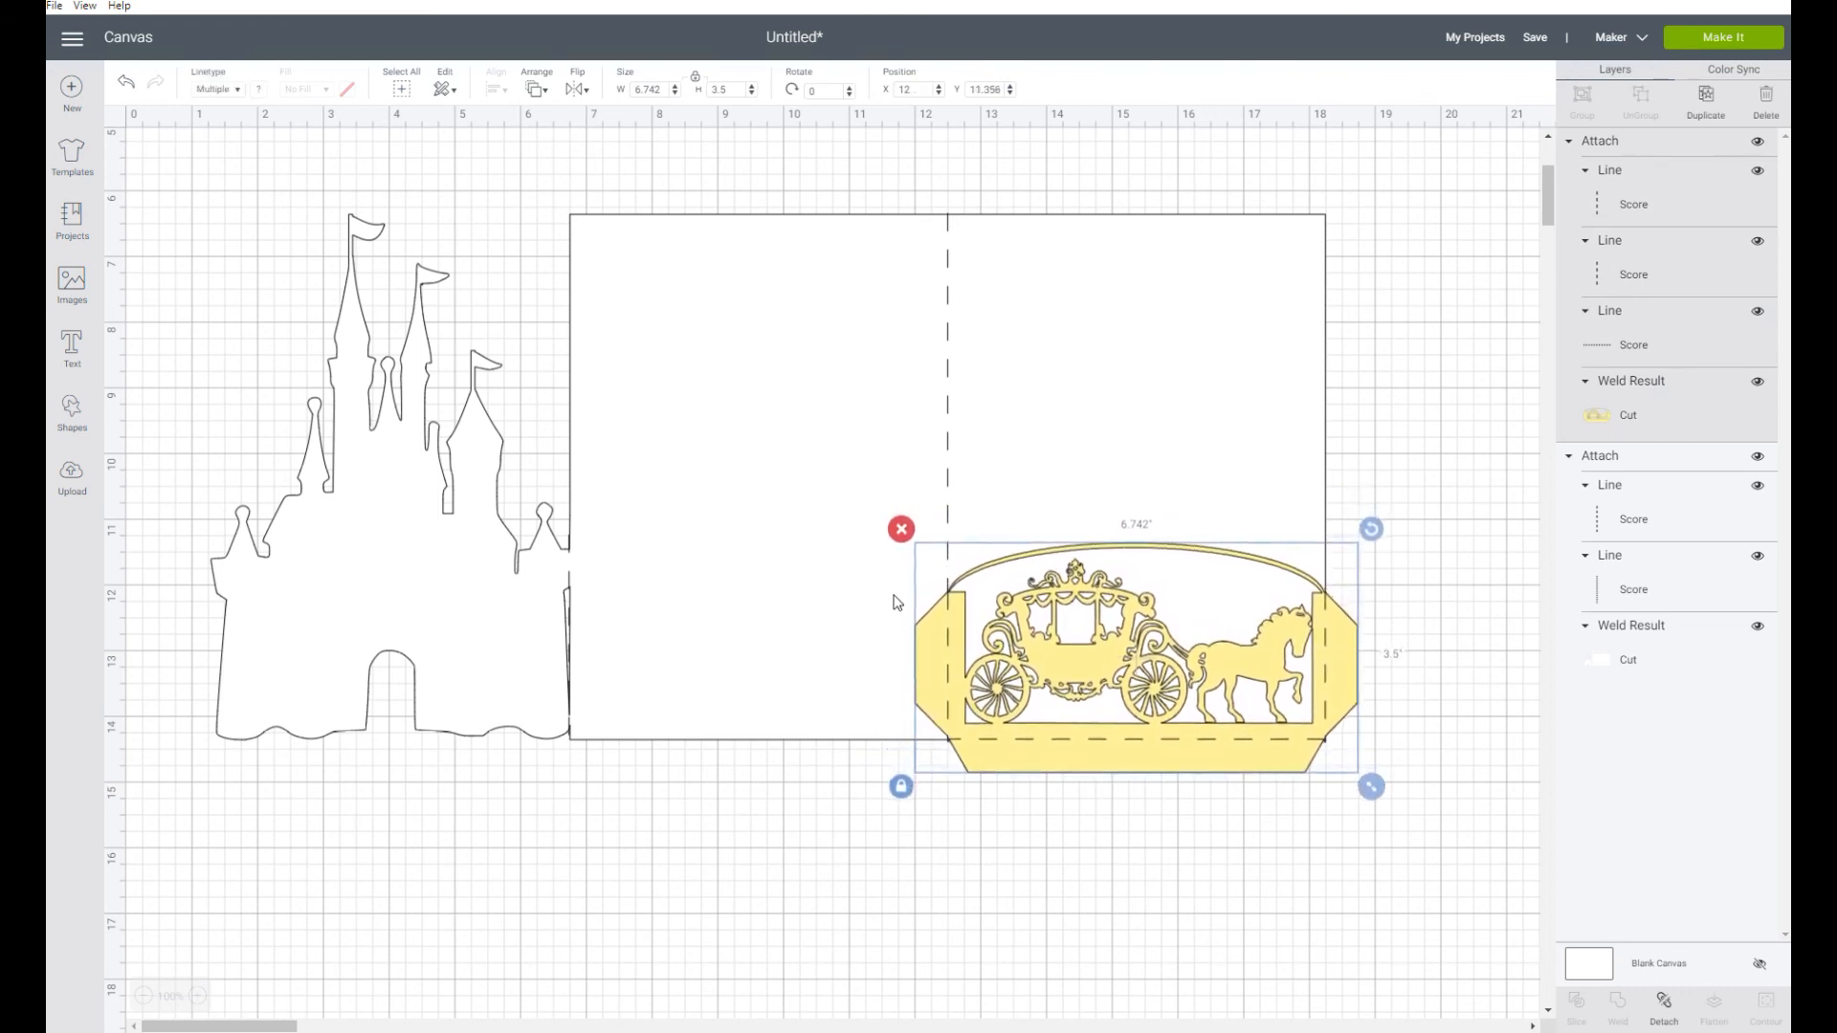
{"action": "left_click", "coordinate": [1207, 450]}
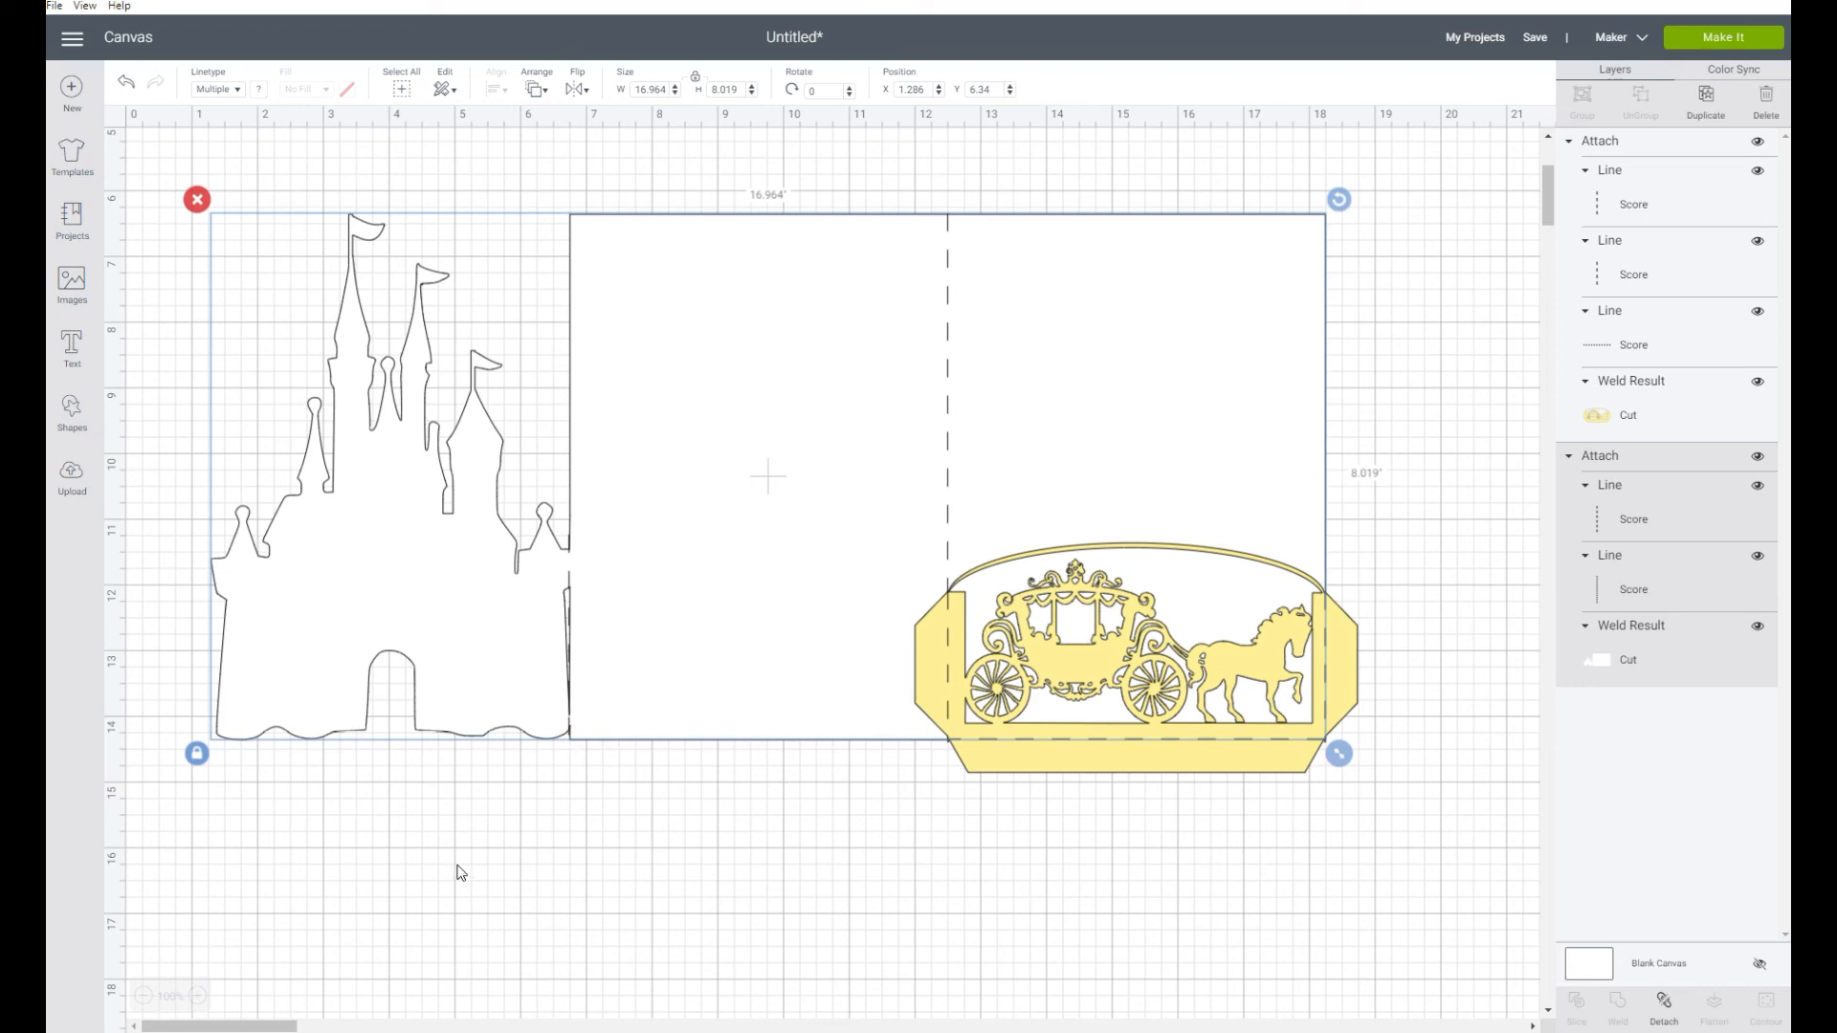
{"action": "left_click", "coordinate": [647, 892]}
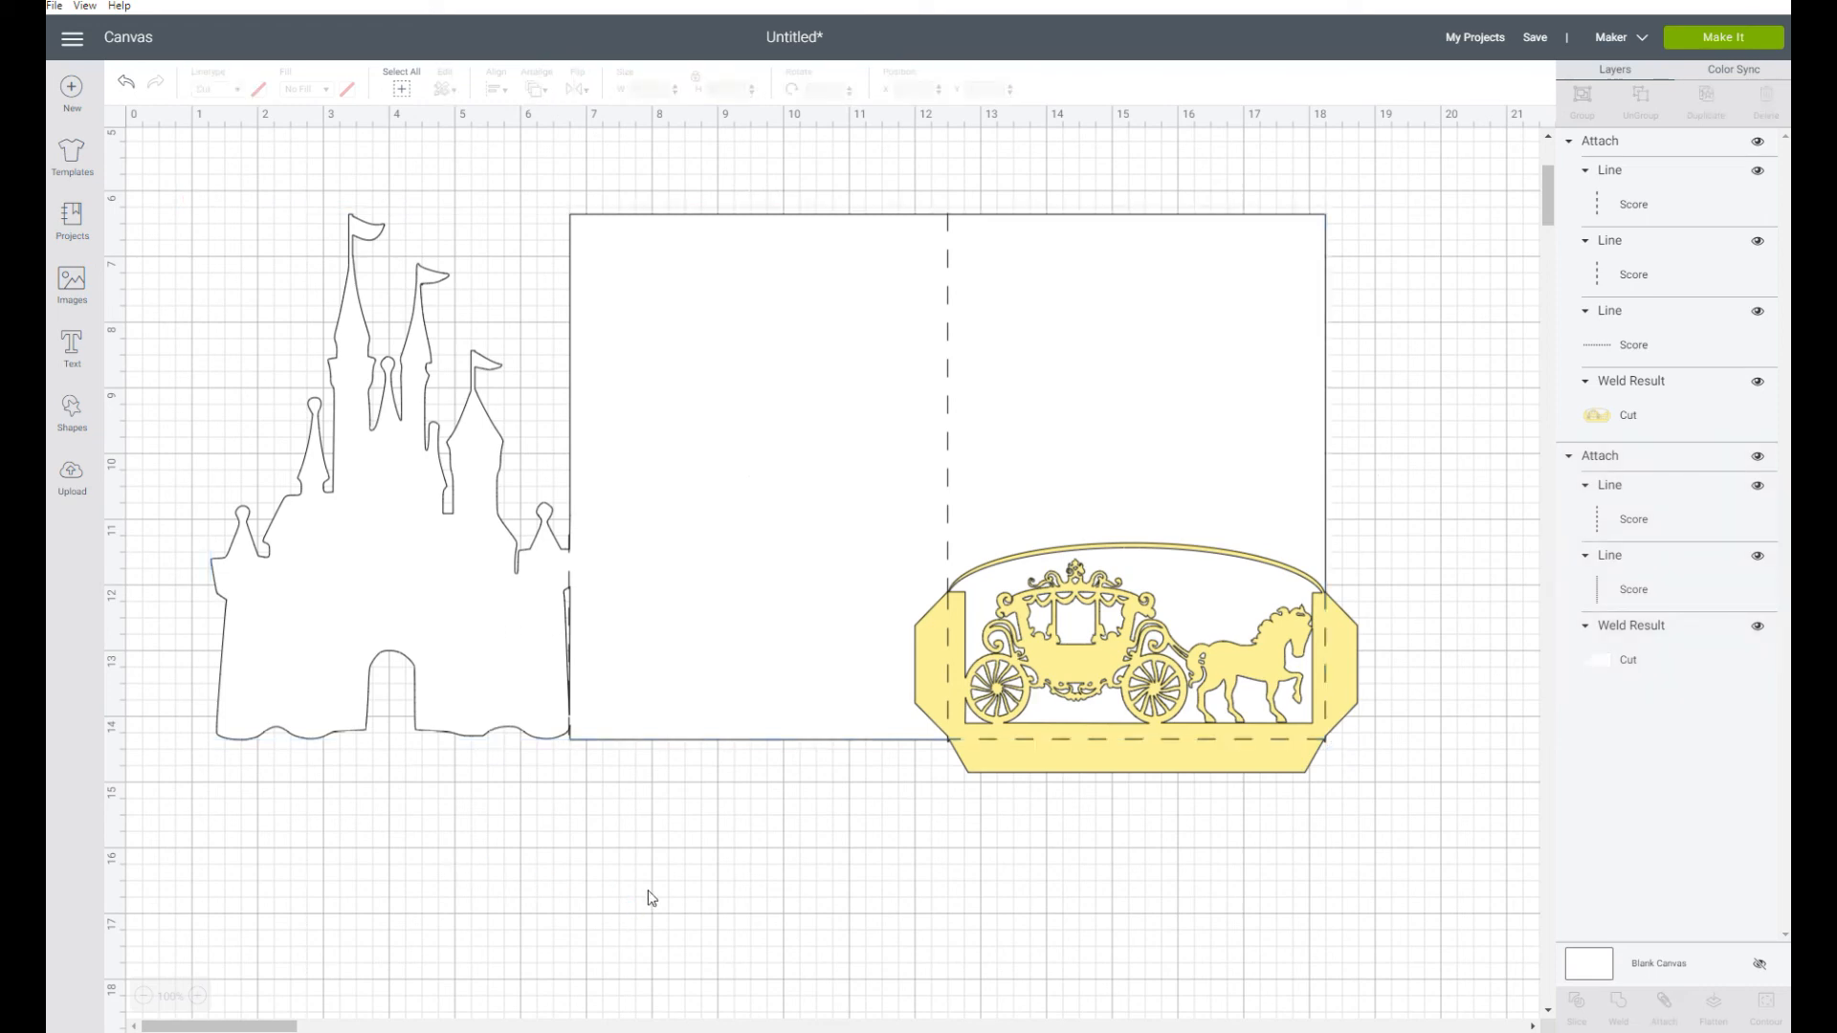